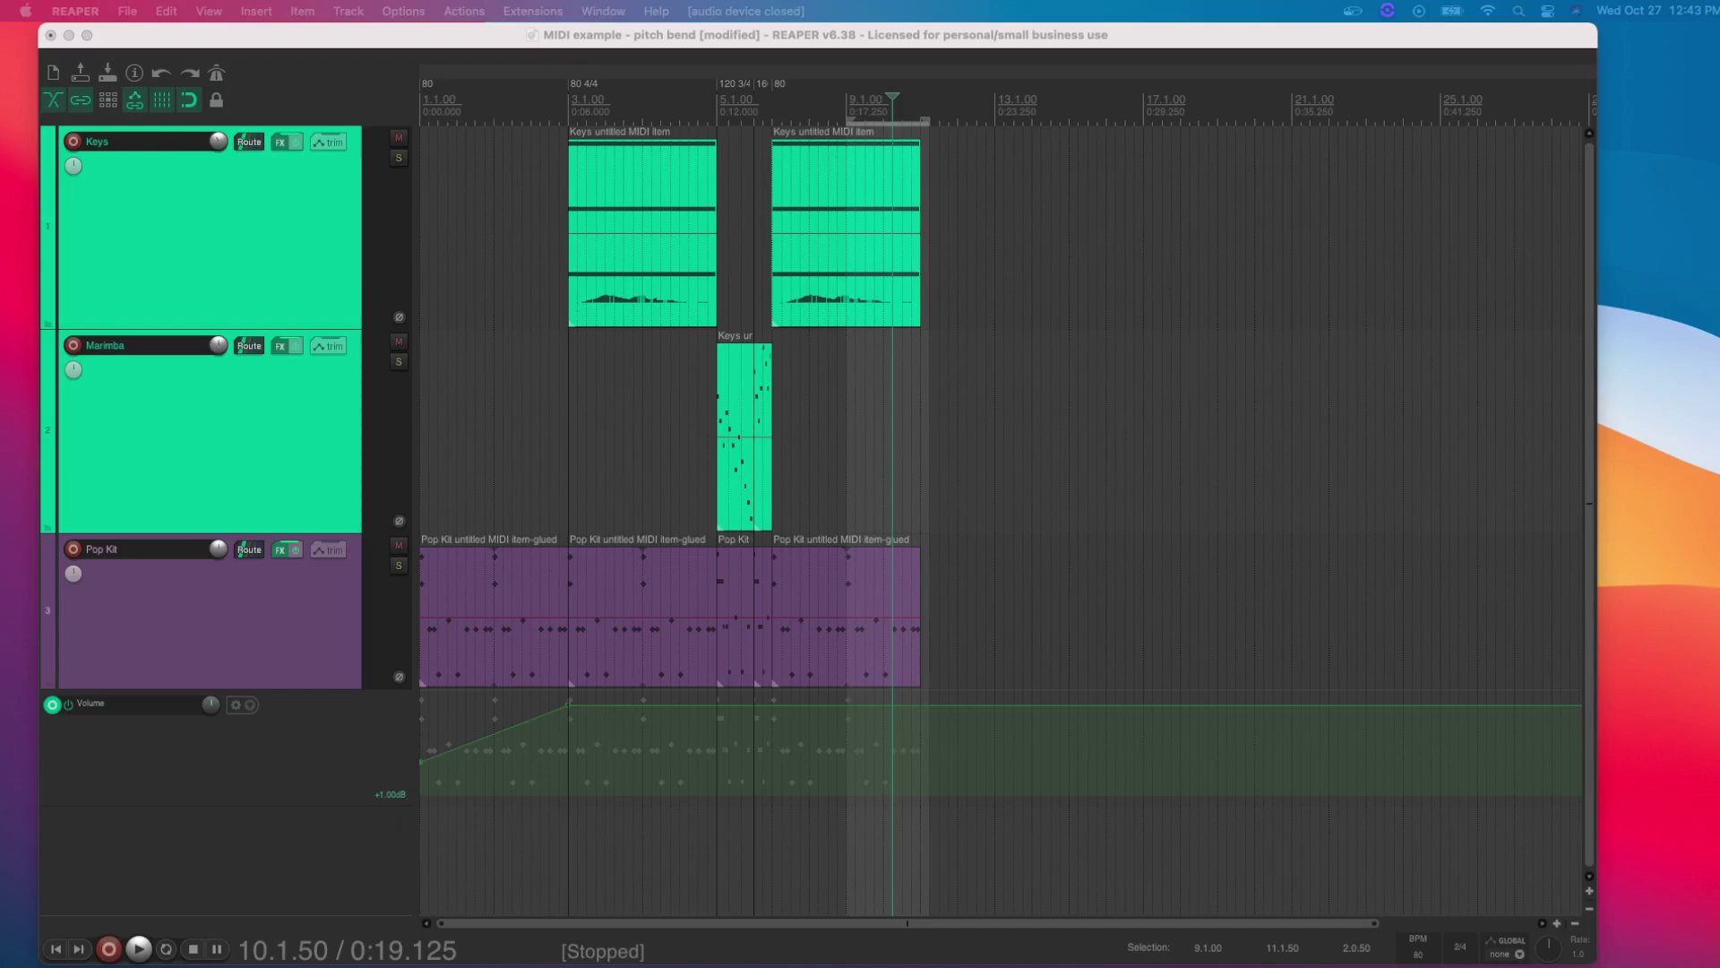
Insert the VST3i ARIA Player (Garritan) virtual instrument on a new track directly below the Keys track
{"action": "left_click", "coordinate": [327, 302]}
{"action": "left_click", "coordinate": [349, 11]}
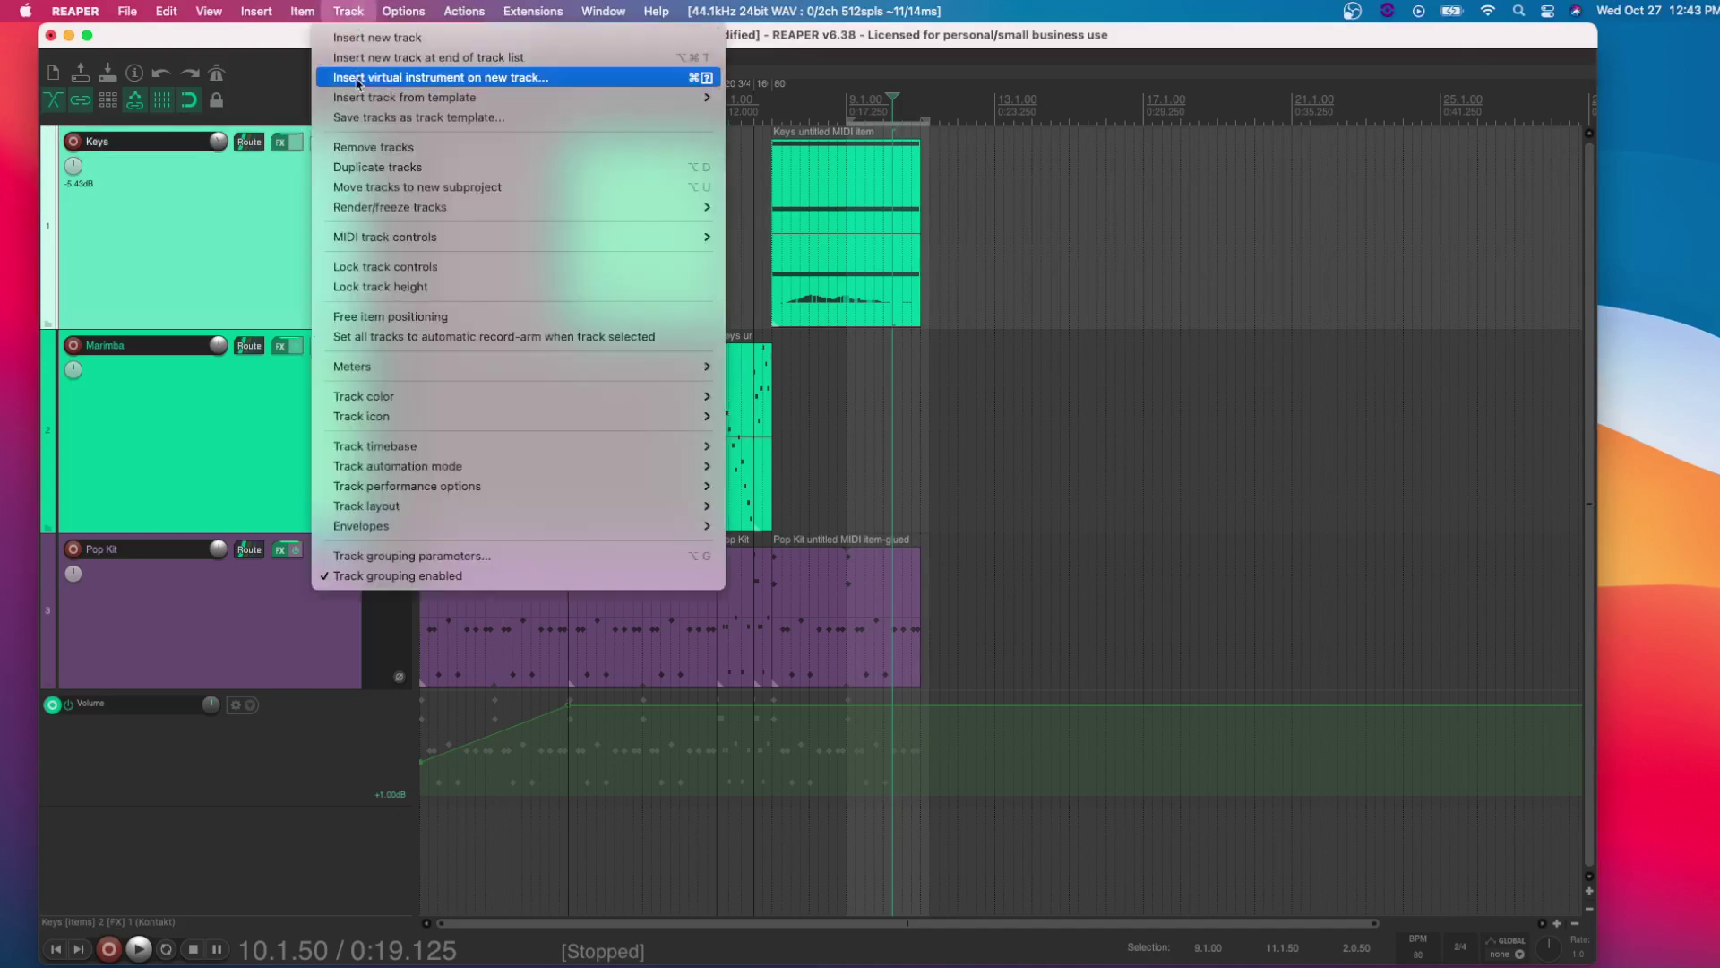
{"action": "left_click", "coordinate": [414, 81]}
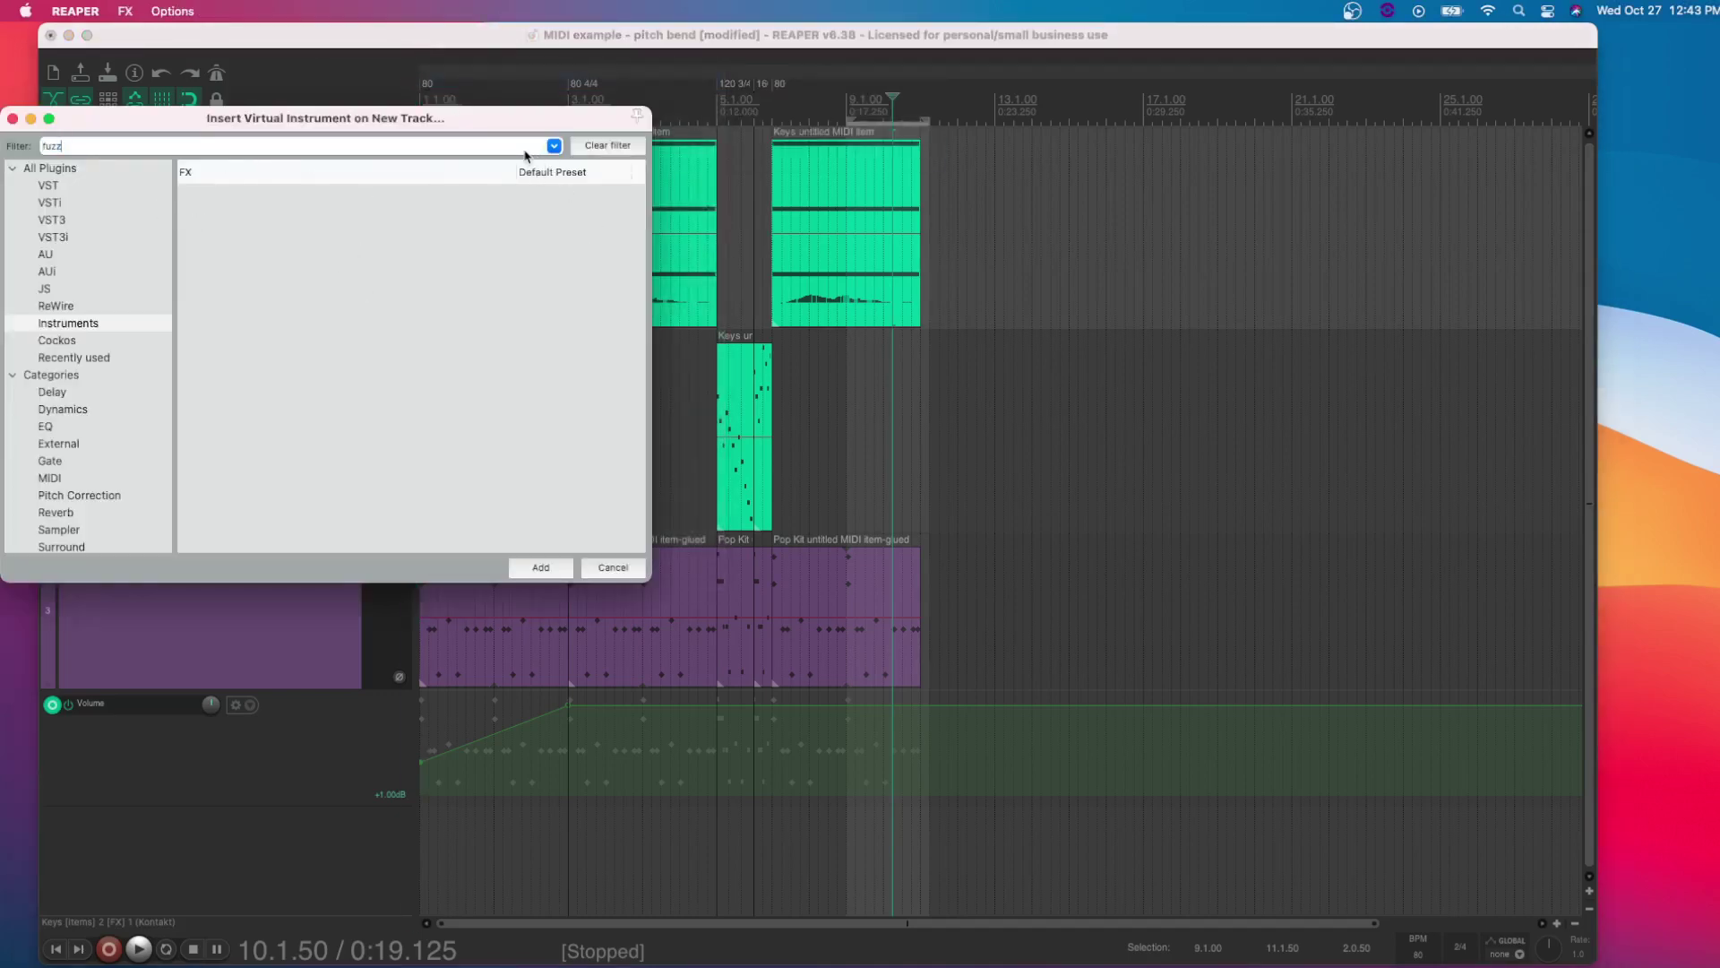
{"action": "type", "text": "f"}
{"action": "key", "text": "BackSpace"}
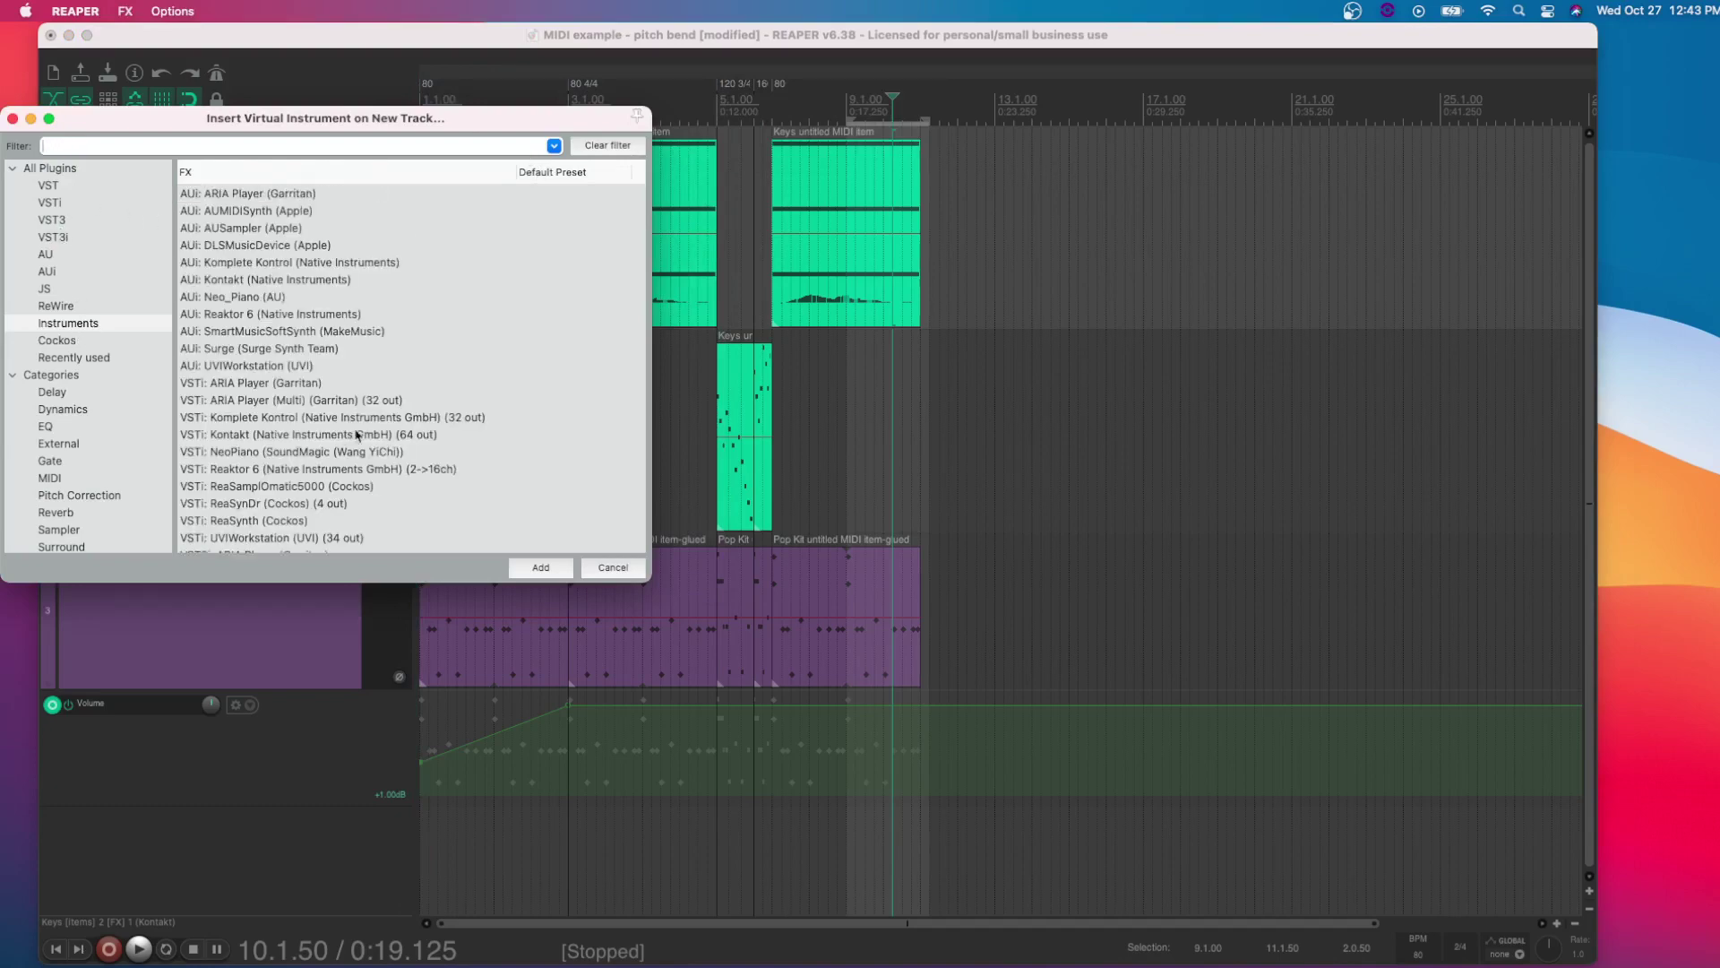
{"action": "scroll", "coordinate": [330, 488], "scroll_direction": "down", "scroll_amount": 3}
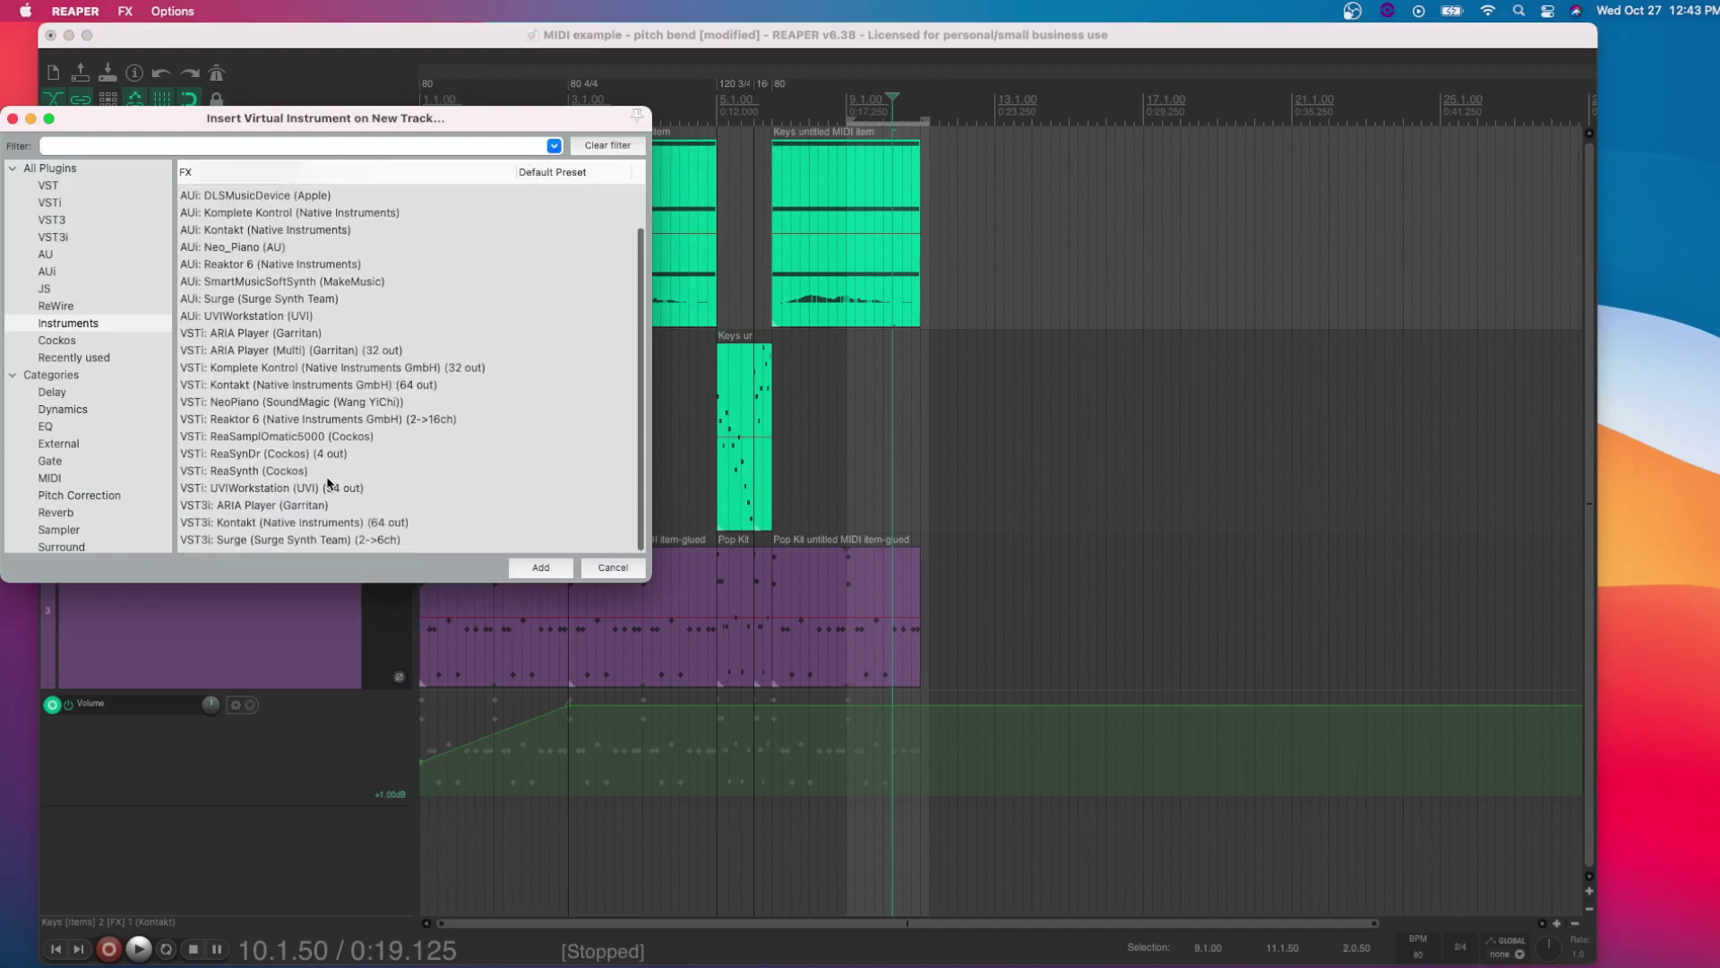
{"action": "left_click", "coordinate": [228, 517]}
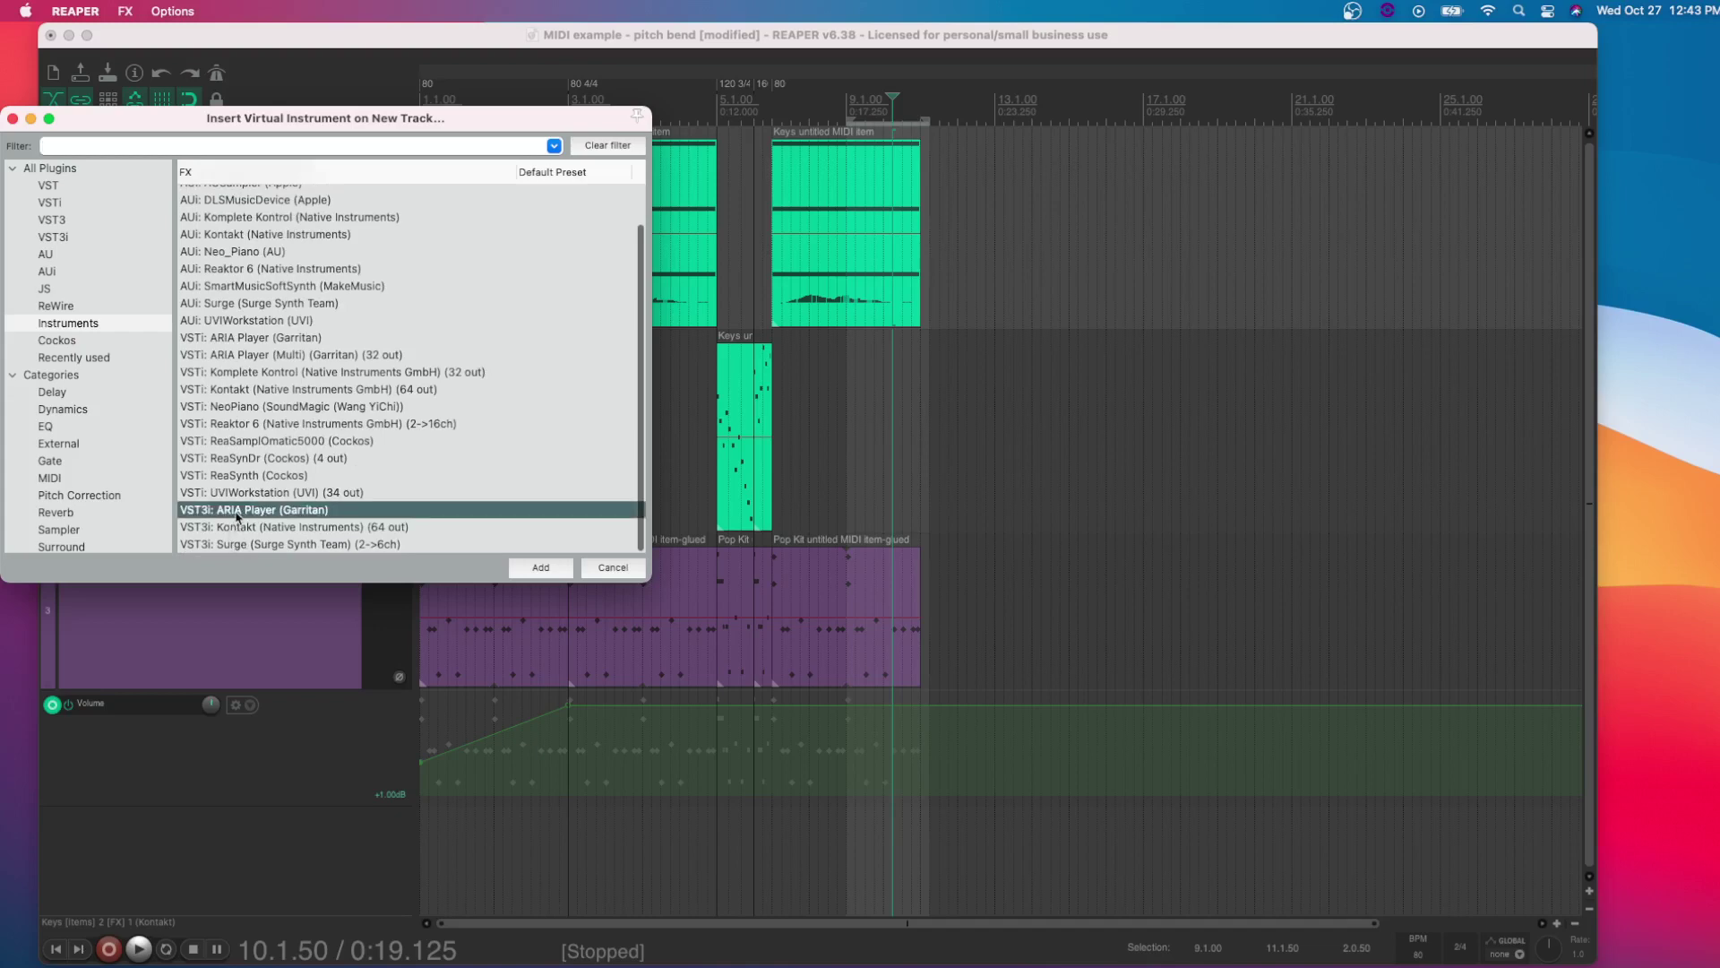
{"action": "left_click", "coordinate": [528, 564]}
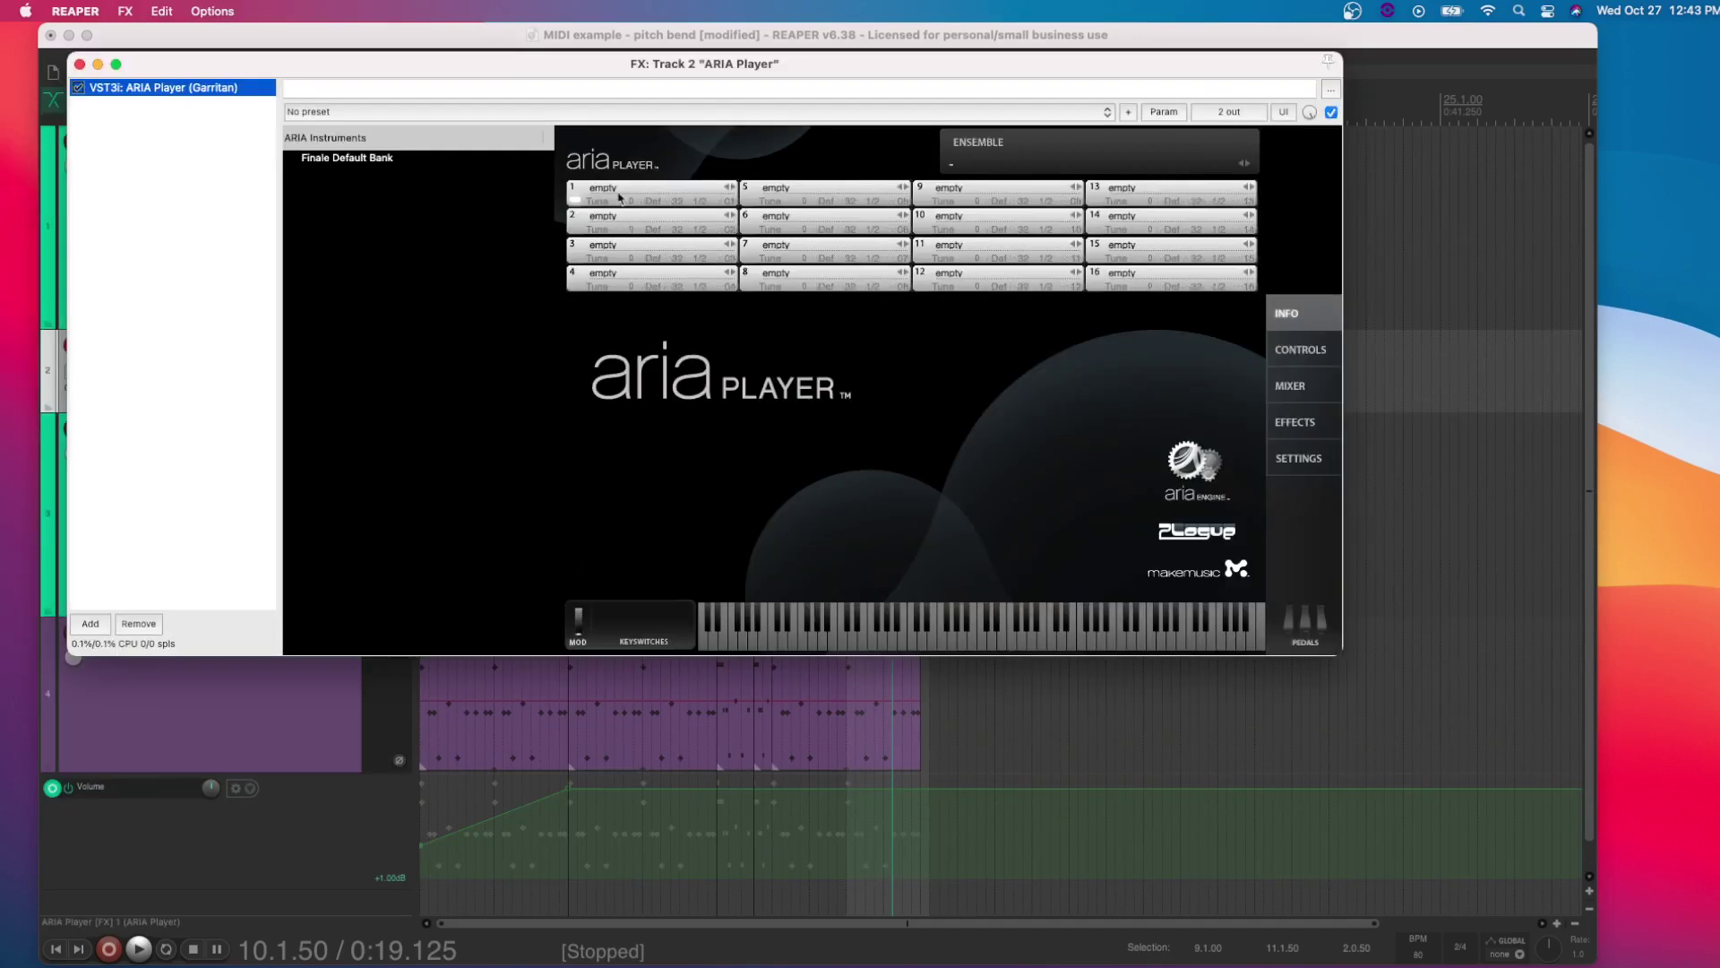
Load Alto Flute Solo from the Finale Default Bank's woodwind flutes into ARIA Player slot 1
{"action": "left_click", "coordinate": [617, 192]}
{"action": "mouse_move", "coordinate": [717, 265]}
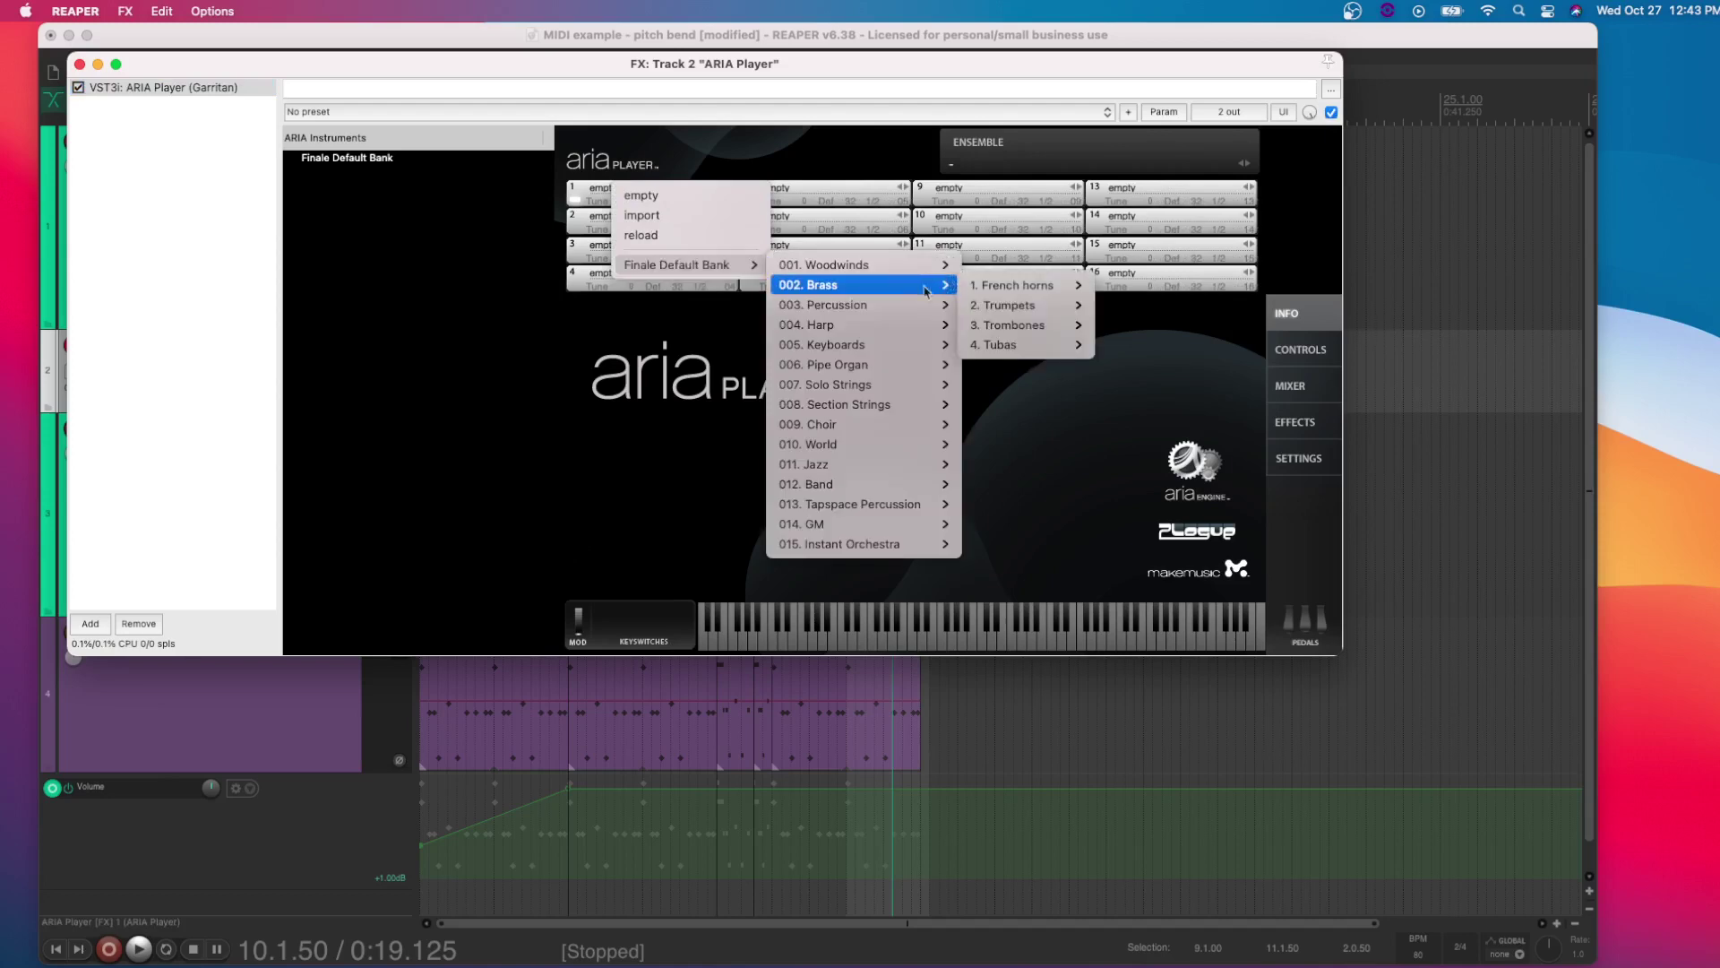
{"action": "mouse_move", "coordinate": [869, 329]}
{"action": "mouse_move", "coordinate": [896, 265]}
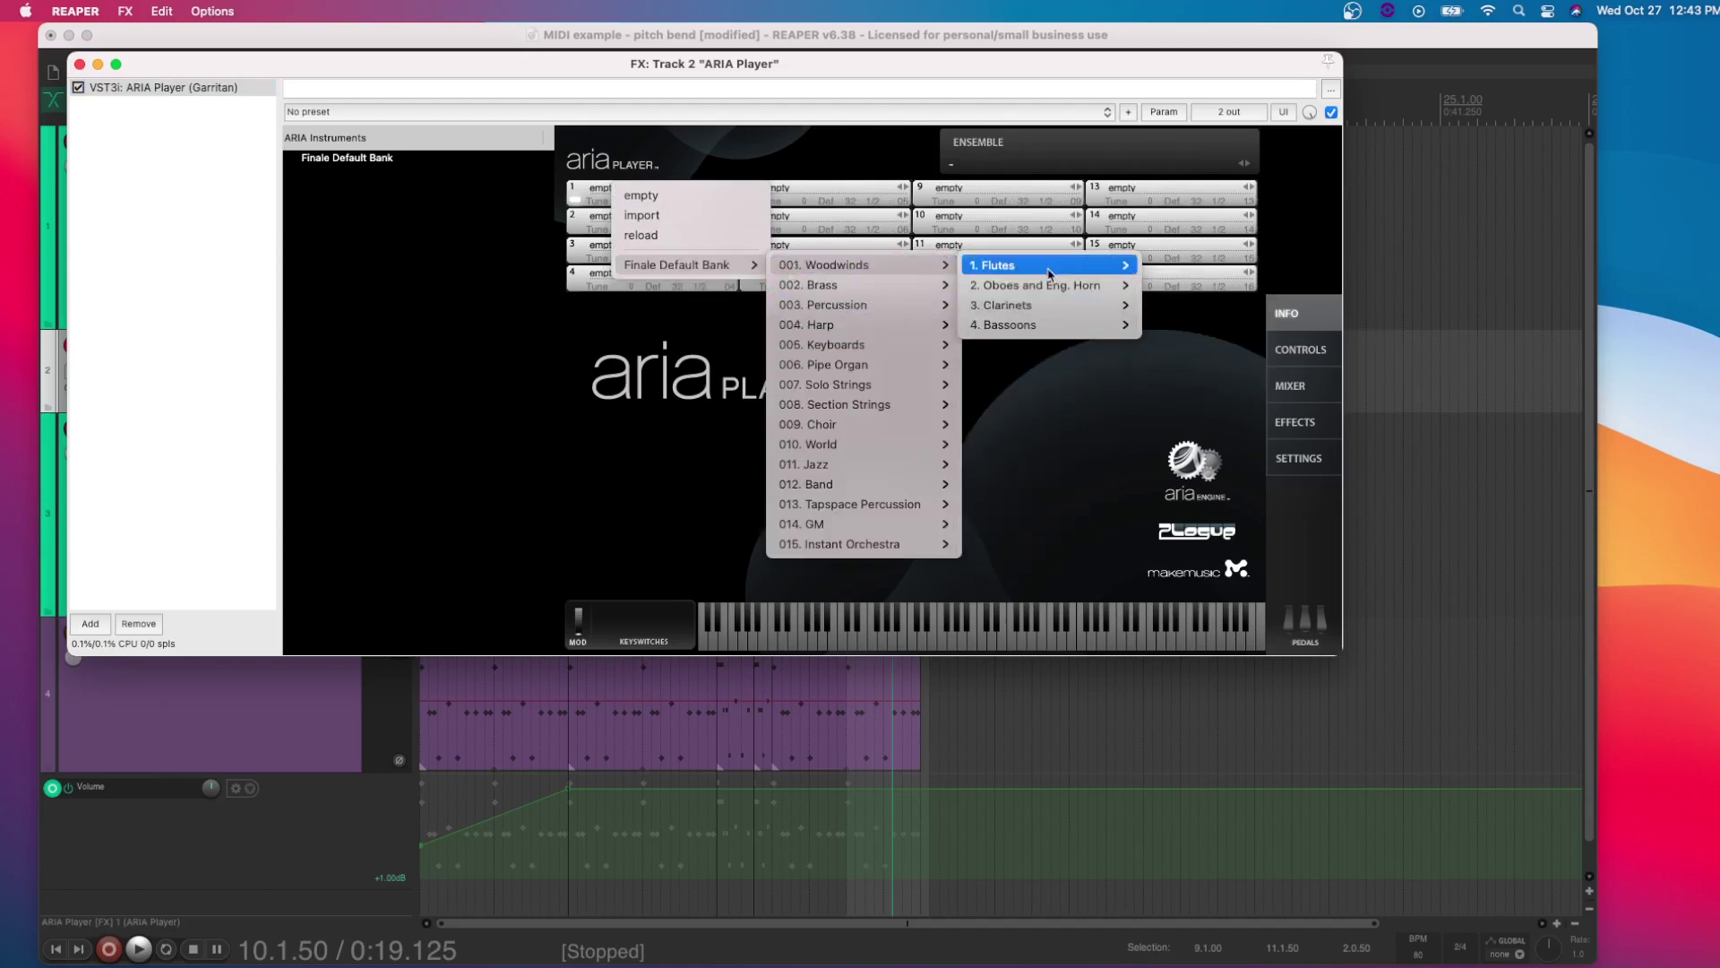
{"action": "mouse_move", "coordinate": [1049, 272]}
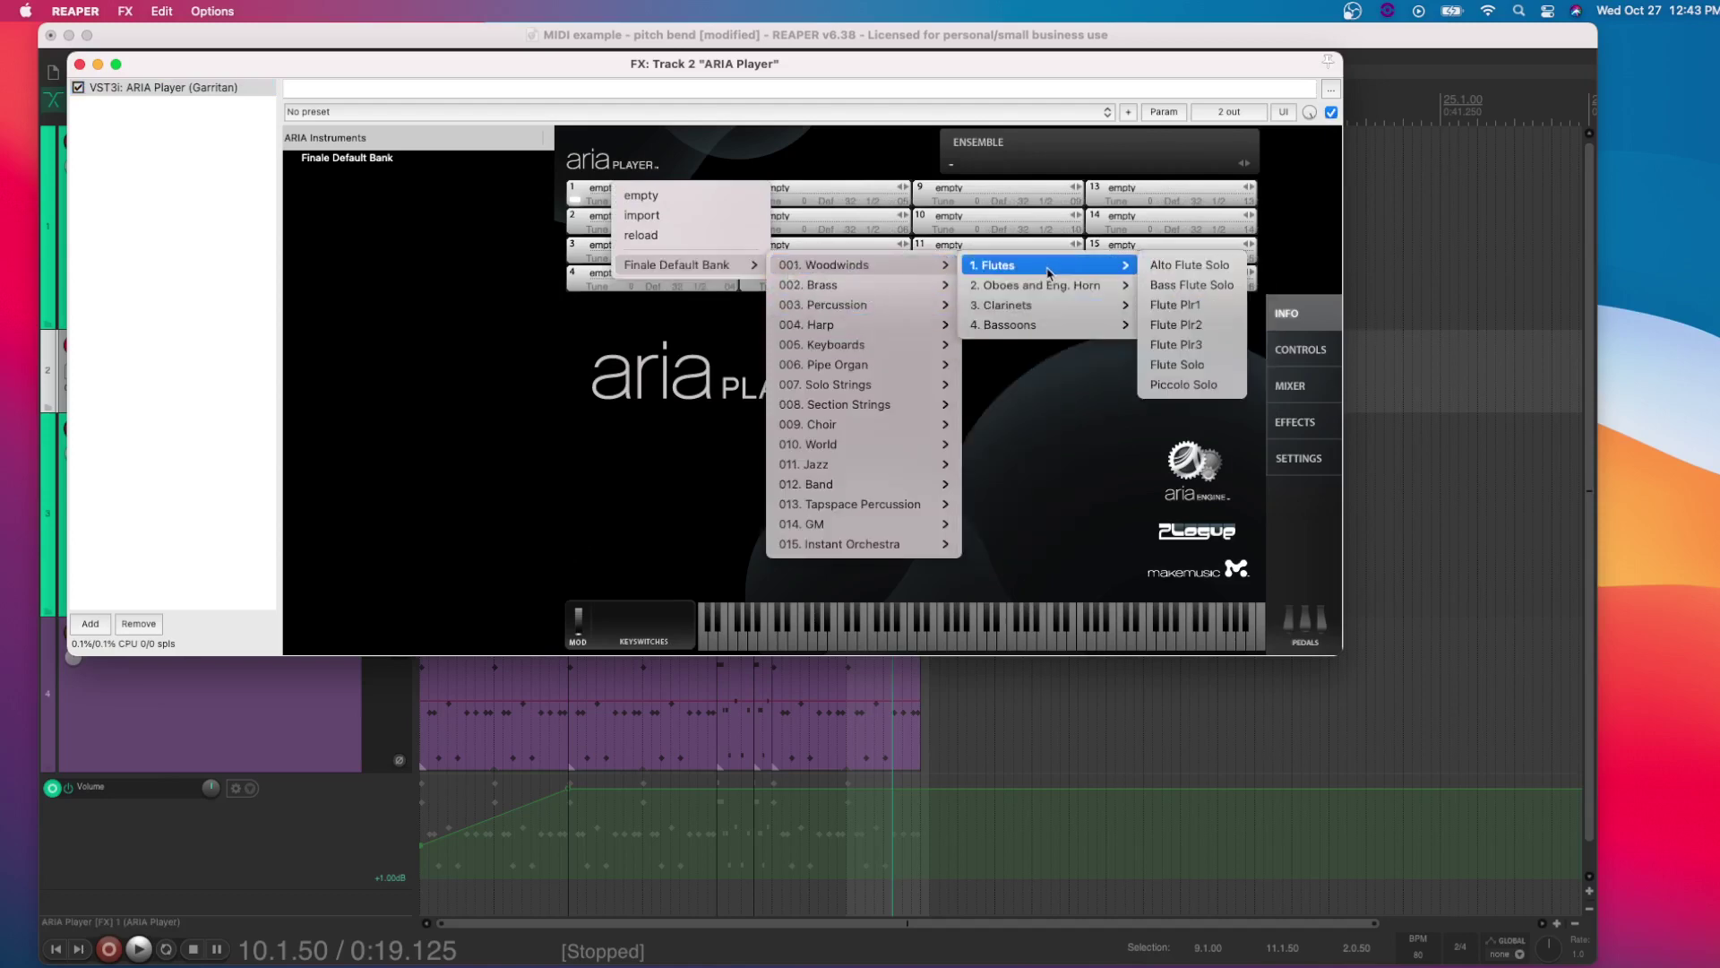
{"action": "left_click", "coordinate": [1226, 267]}
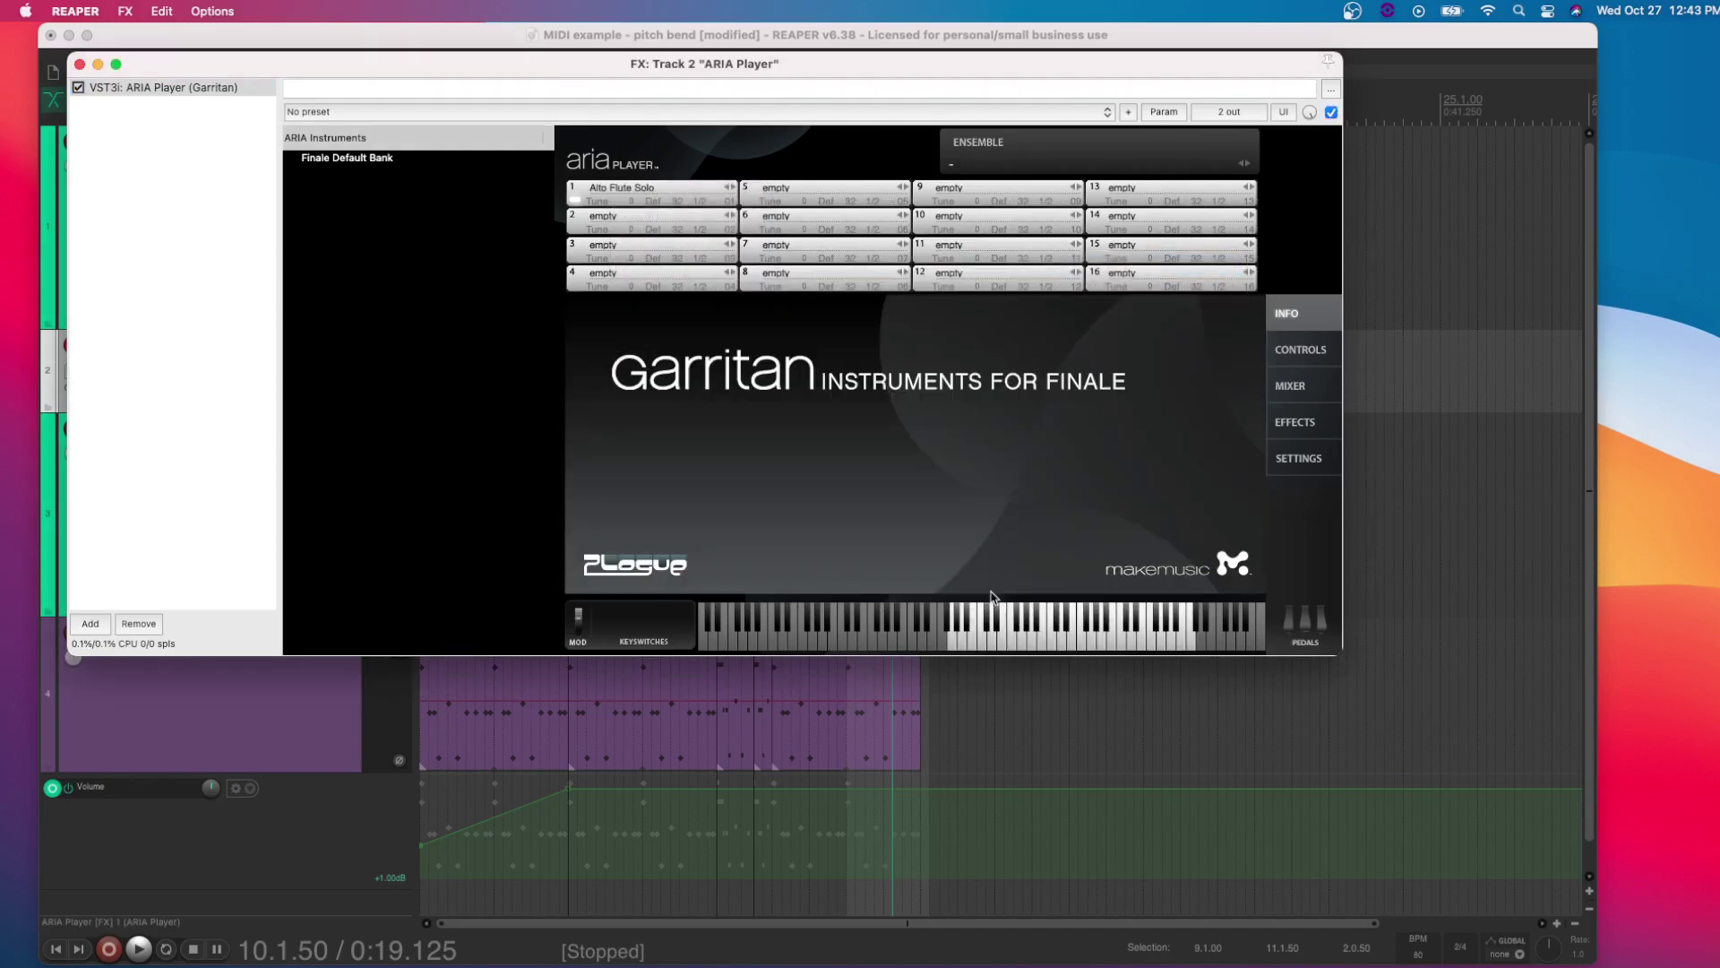
Audition the alto flute on ARIA Player's on-screen keyboard and close the instrument's FX window
{"action": "mouse_move", "coordinate": [988, 638]}
{"action": "left_mouse_down"}
{"action": "mouse_move", "coordinate": [1120, 640]}
{"action": "mouse_move", "coordinate": [1030, 644]}
{"action": "mouse_move", "coordinate": [1046, 647]}
{"action": "left_mouse_up"}
{"action": "left_click", "coordinate": [149, 154]}
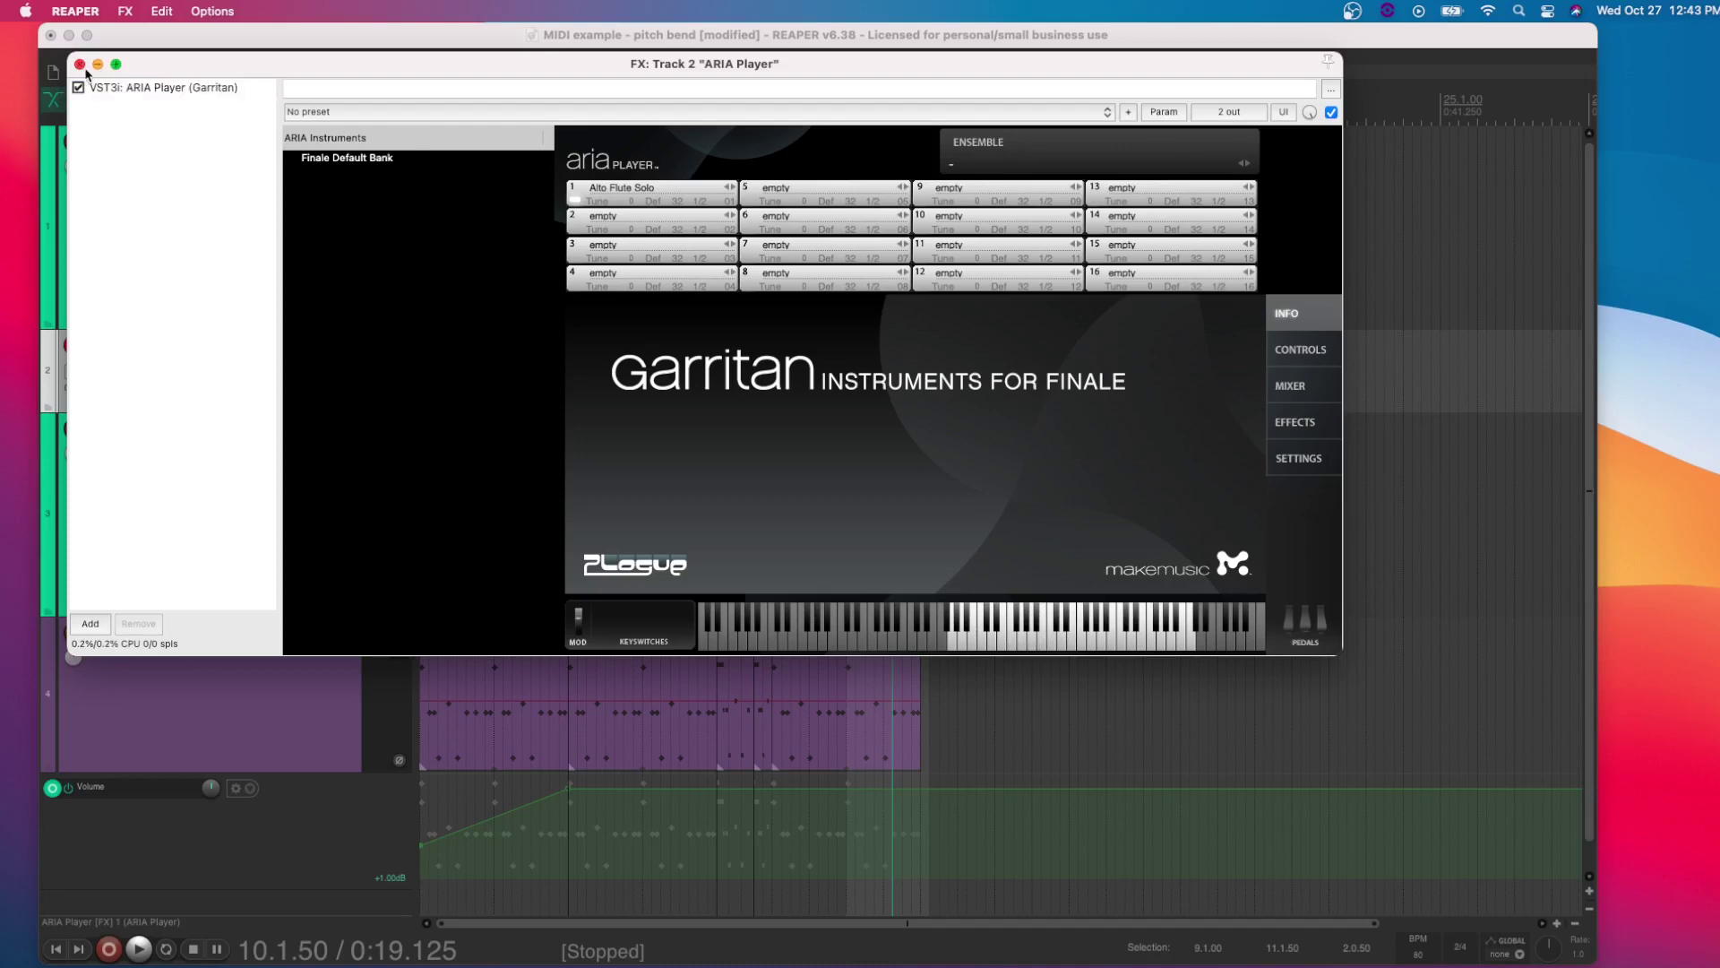
{"action": "left_click", "coordinate": [79, 64]}
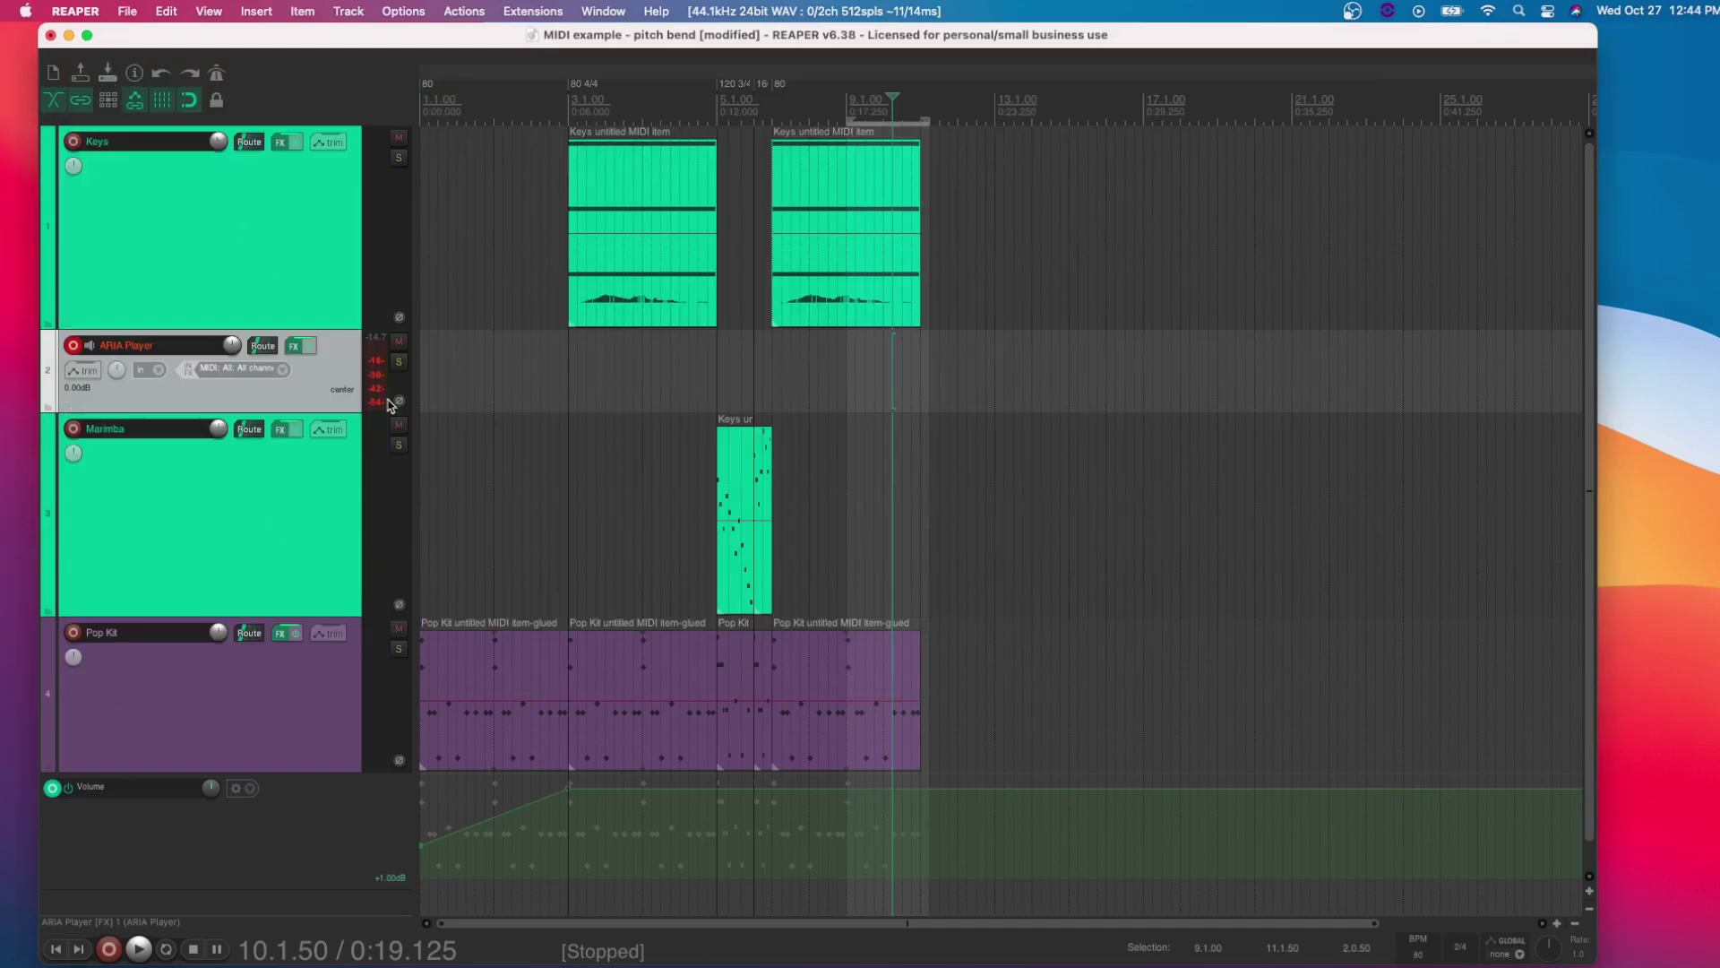
Open the Virtual MIDI Keyboard, try some notes, and move and enlarge its window
{"action": "left_click", "coordinate": [254, 9]}
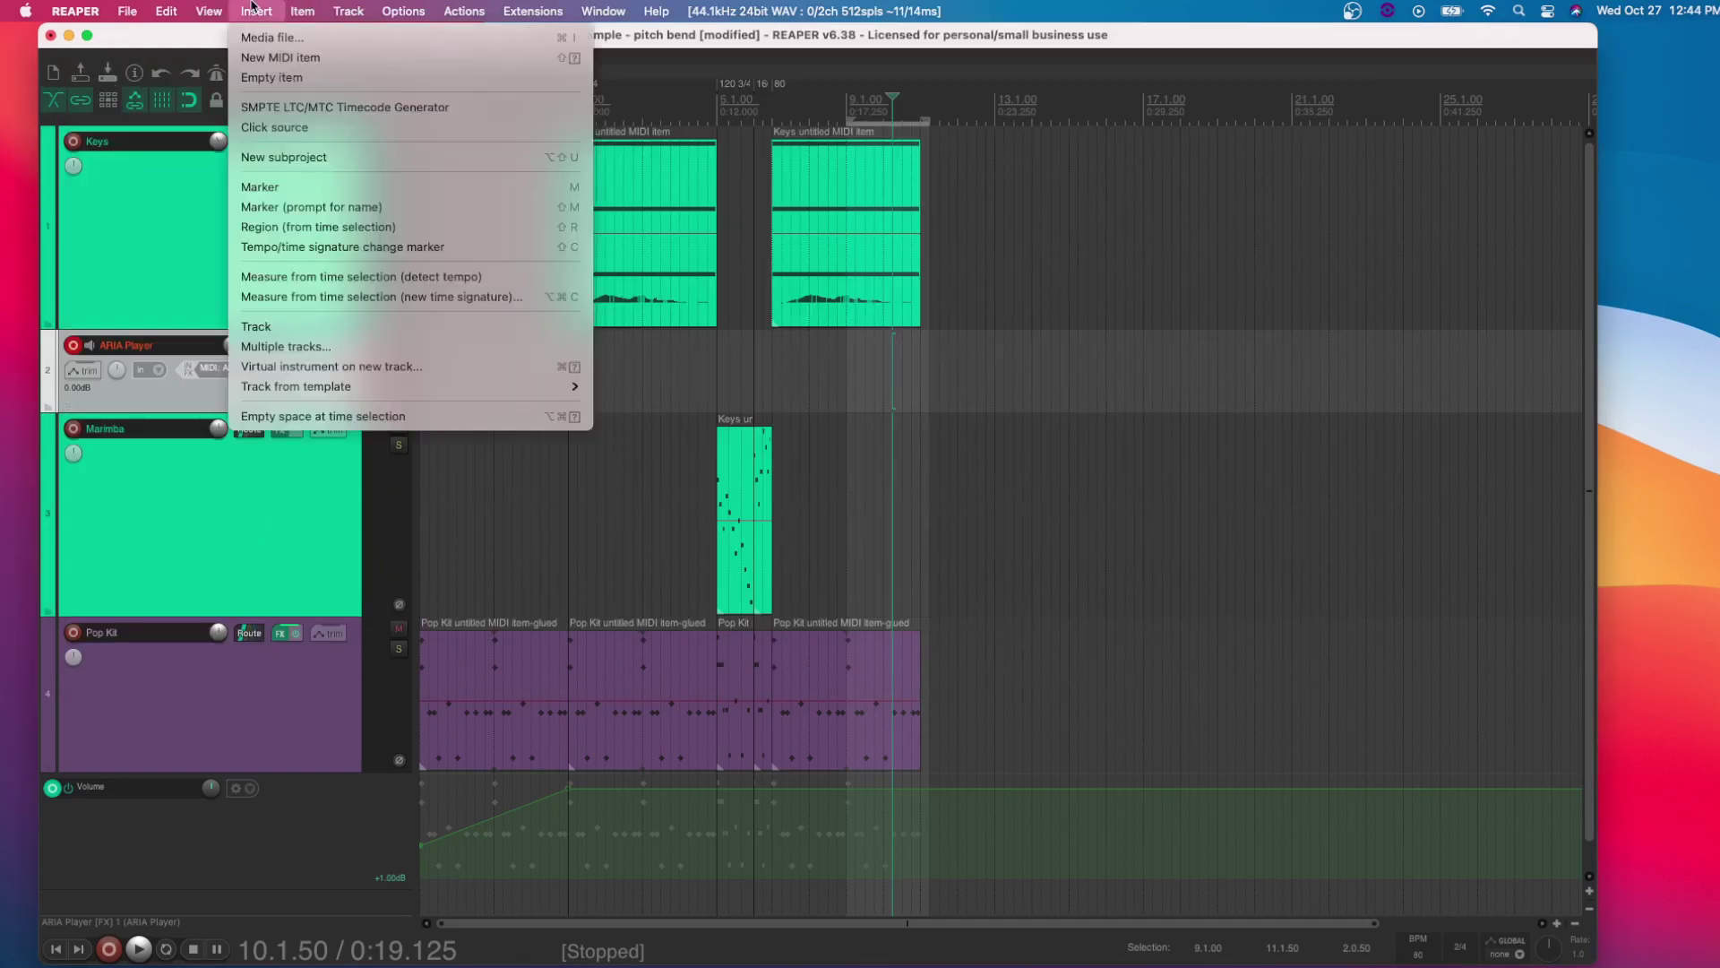
{"action": "mouse_move", "coordinate": [210, 9]}
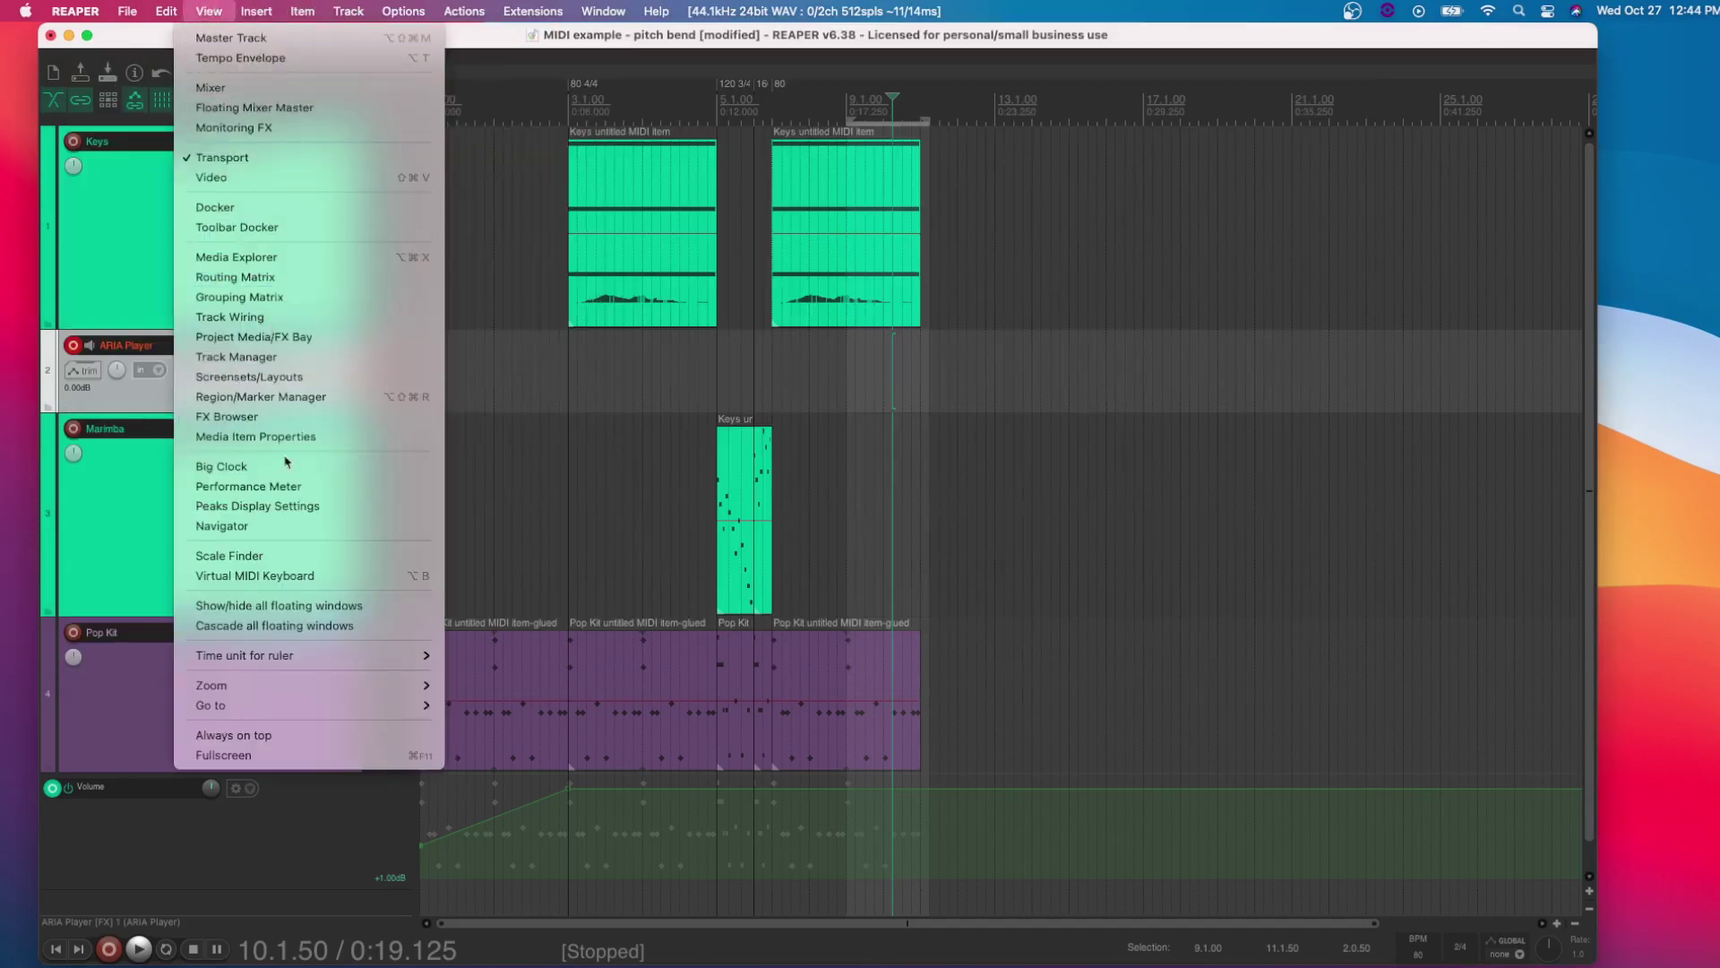
{"action": "left_click", "coordinate": [290, 576]}
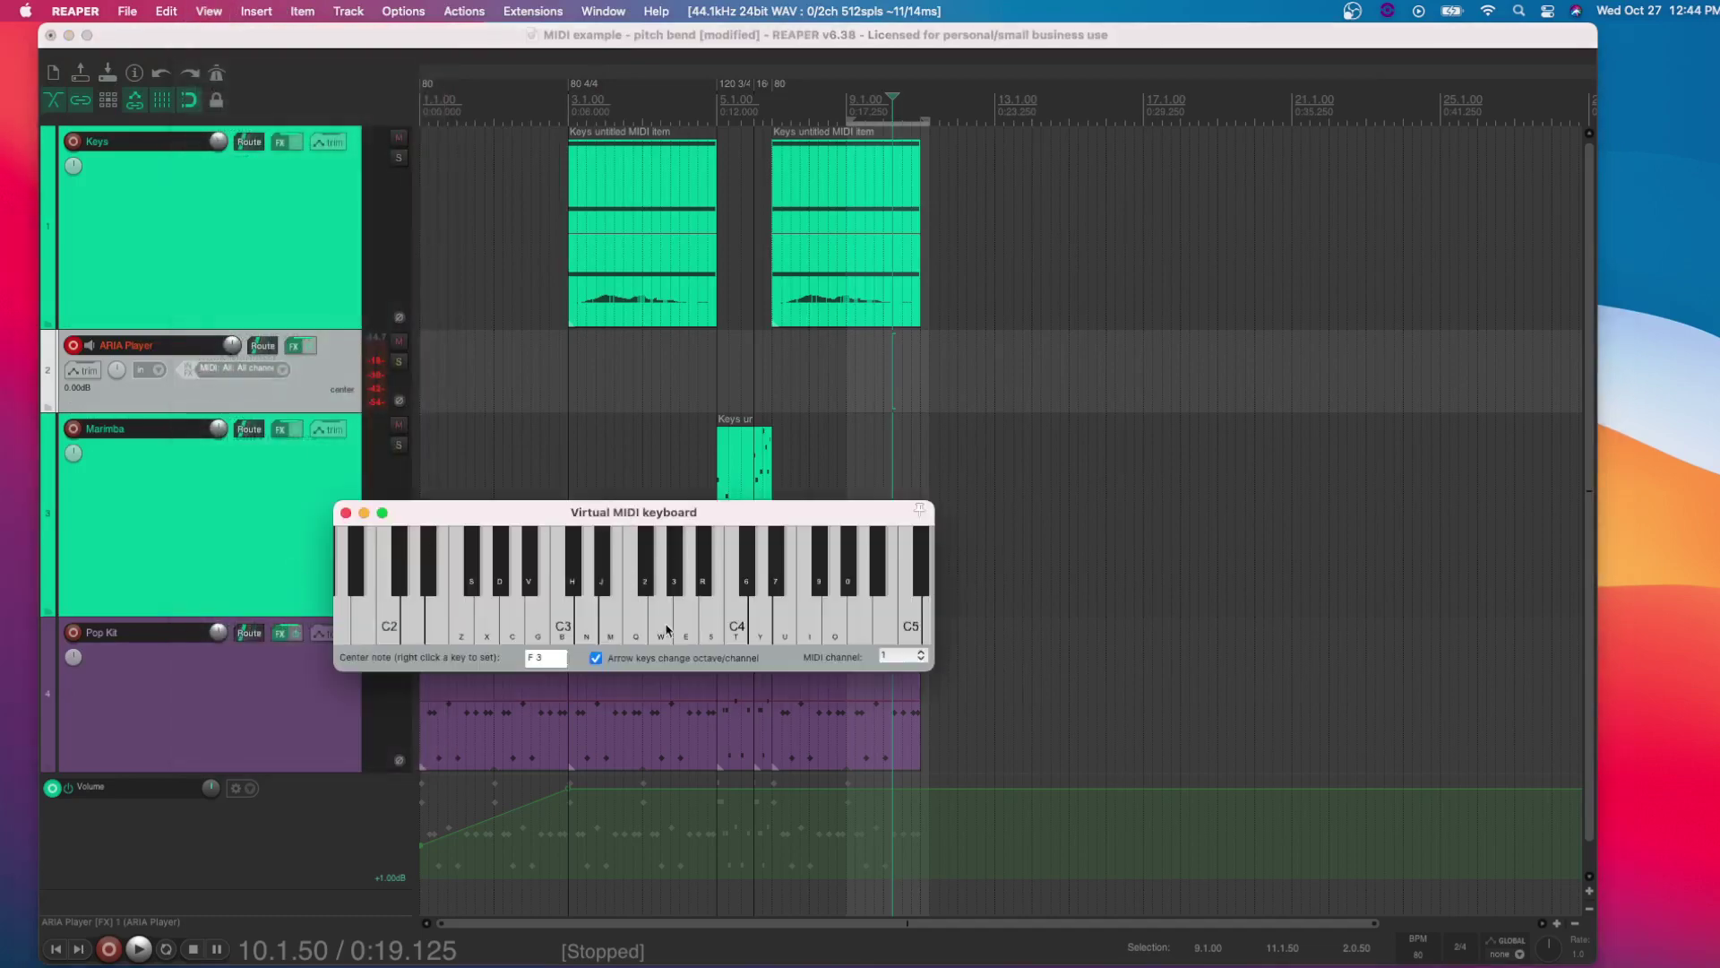
{"action": "mouse_move", "coordinate": [666, 630]}
{"action": "left_mouse_down"}
{"action": "mouse_move", "coordinate": [684, 645]}
{"action": "mouse_move", "coordinate": [840, 626]}
{"action": "left_mouse_up"}
{"action": "left_click_drag", "start_coordinate": [809, 512], "coordinate": [828, 447]}
{"action": "left_click_drag", "start_coordinate": [953, 605], "coordinate": [1073, 633]}
Audition flute notes around and above C4 on the virtual keyboard and enlarge its window further
{"action": "left_click", "coordinate": [862, 583]}
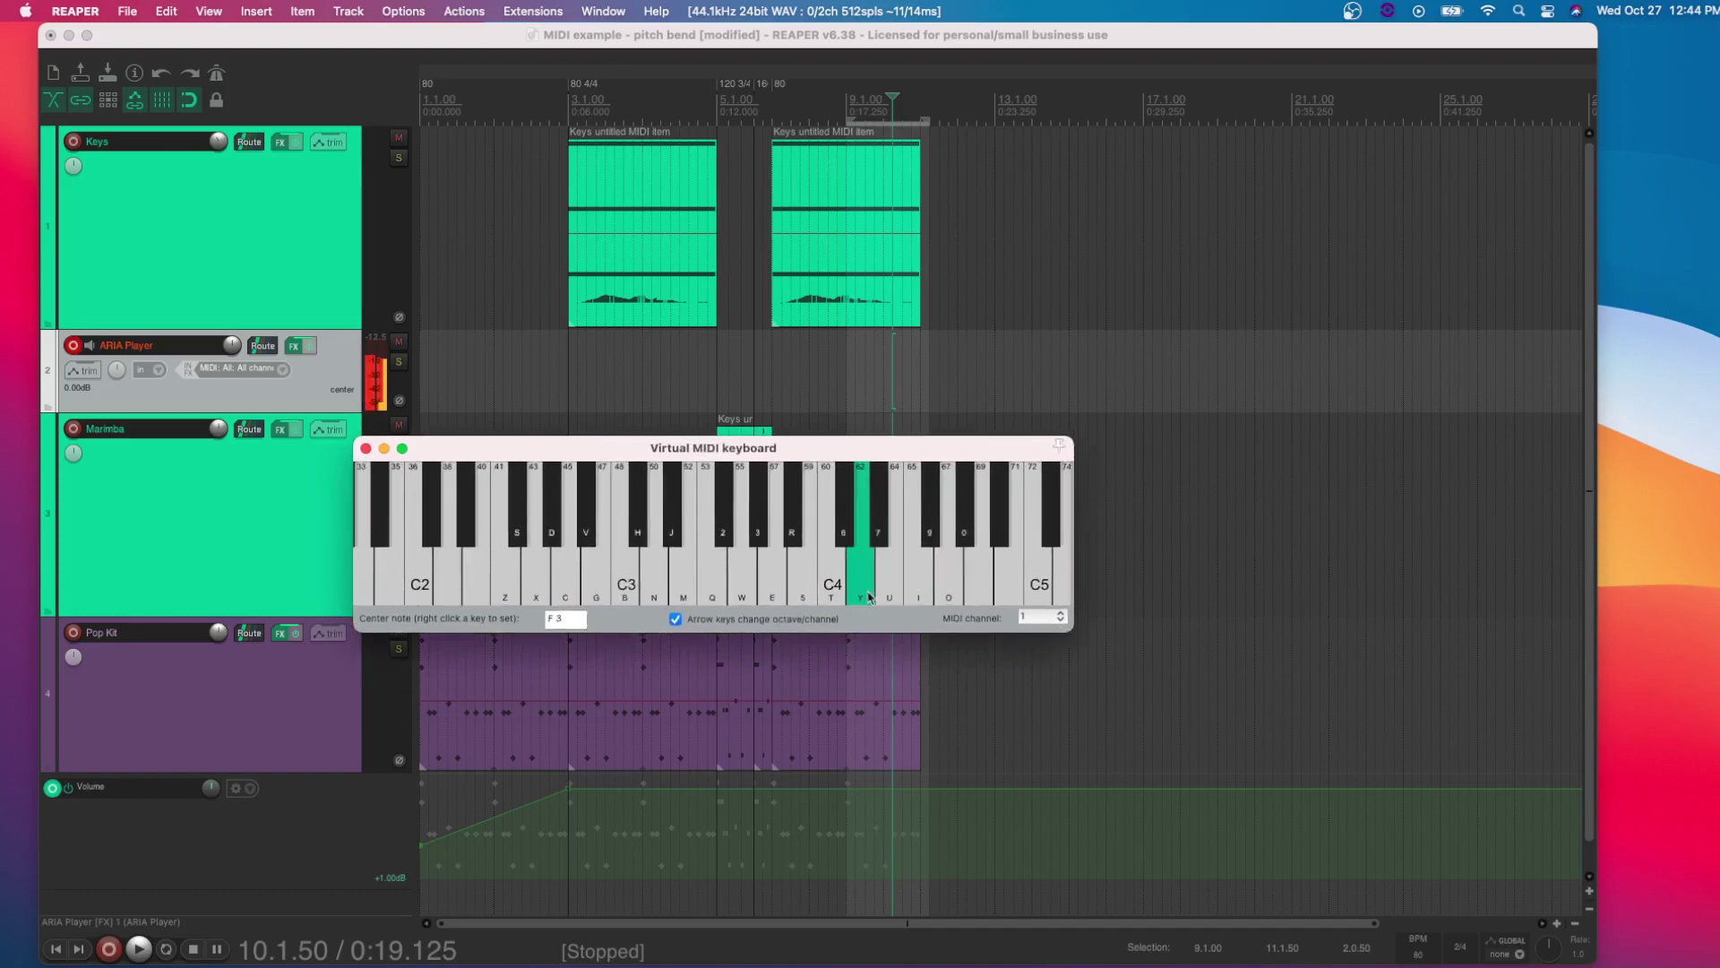
{"action": "left_click", "coordinate": [949, 583]}
{"action": "left_click", "coordinate": [1008, 582]}
{"action": "left_click", "coordinate": [919, 582]}
{"action": "left_click", "coordinate": [949, 583]}
{"action": "left_click", "coordinate": [880, 597]}
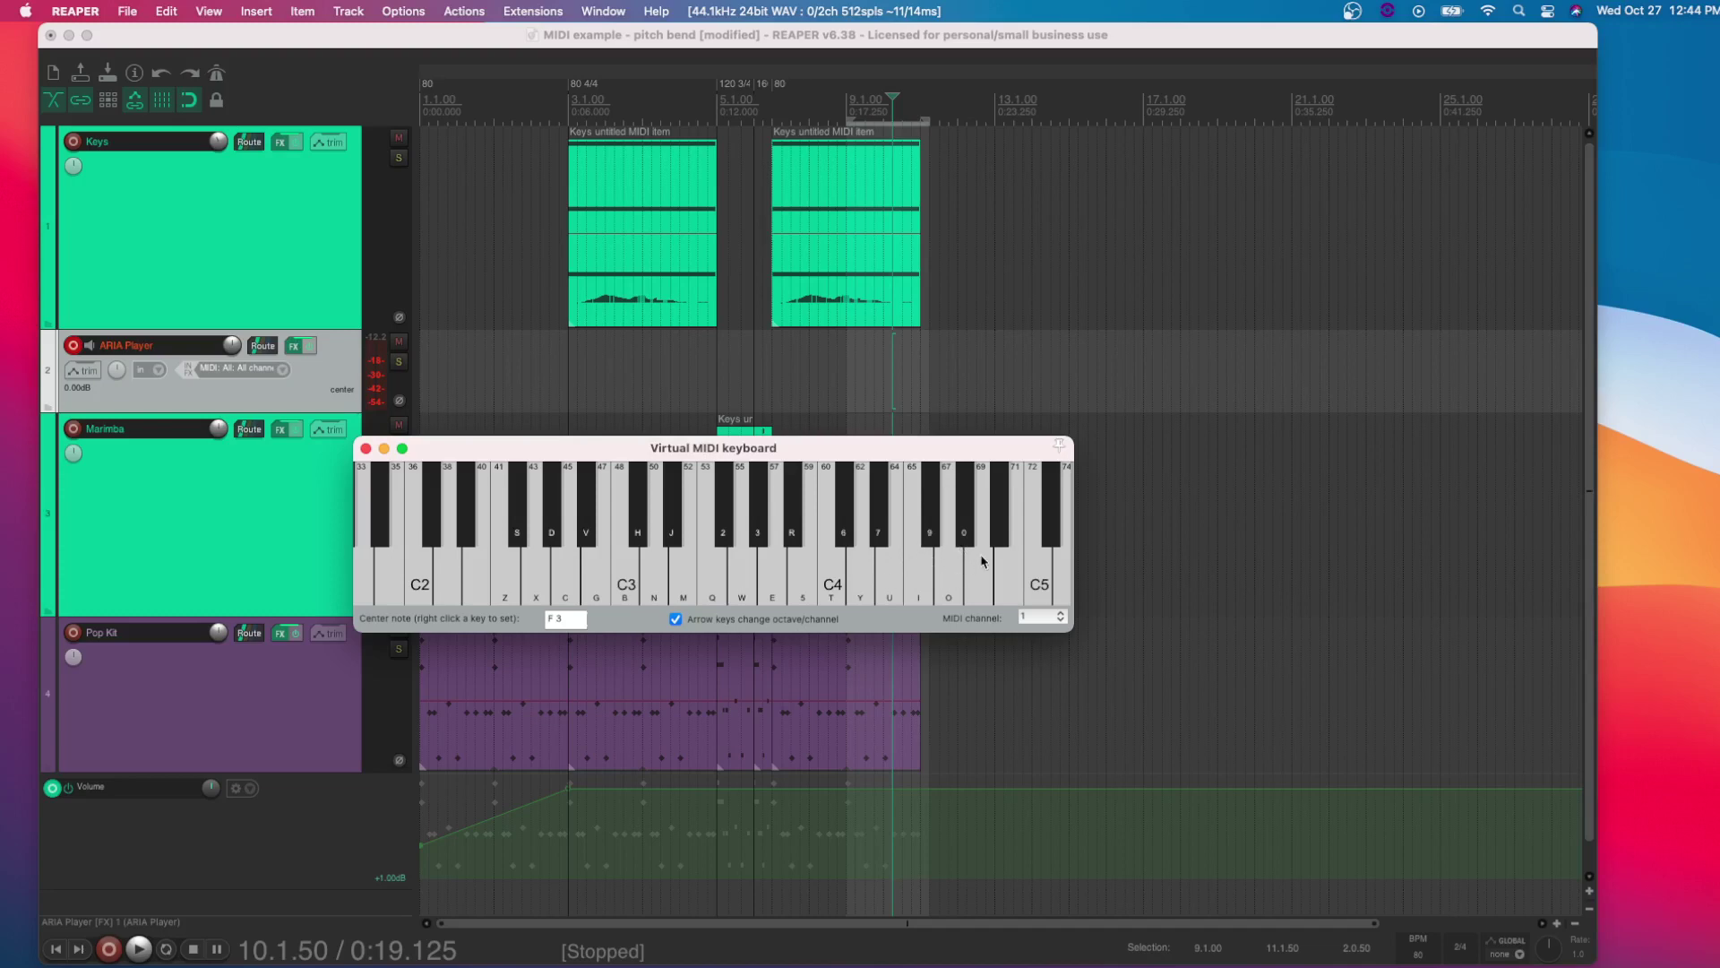
{"action": "left_click_drag", "start_coordinate": [1074, 630], "coordinate": [1140, 657]}
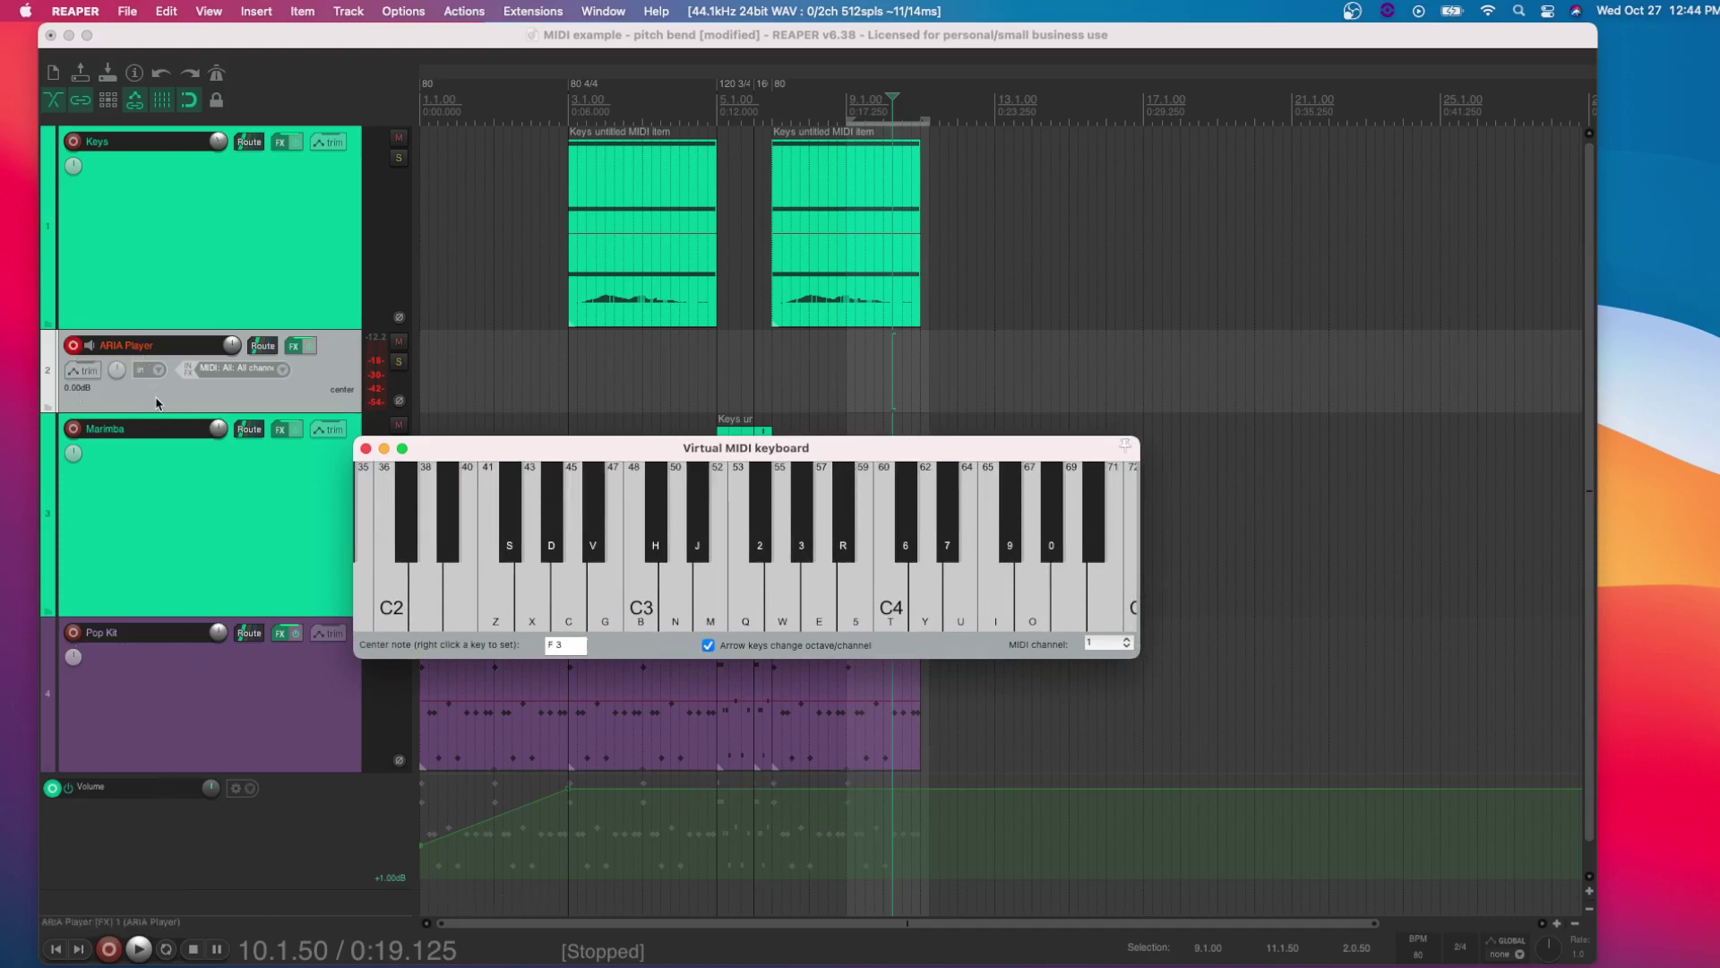
Rename the ARIA Player track as Flute
{"action": "double_click", "coordinate": [172, 348]}
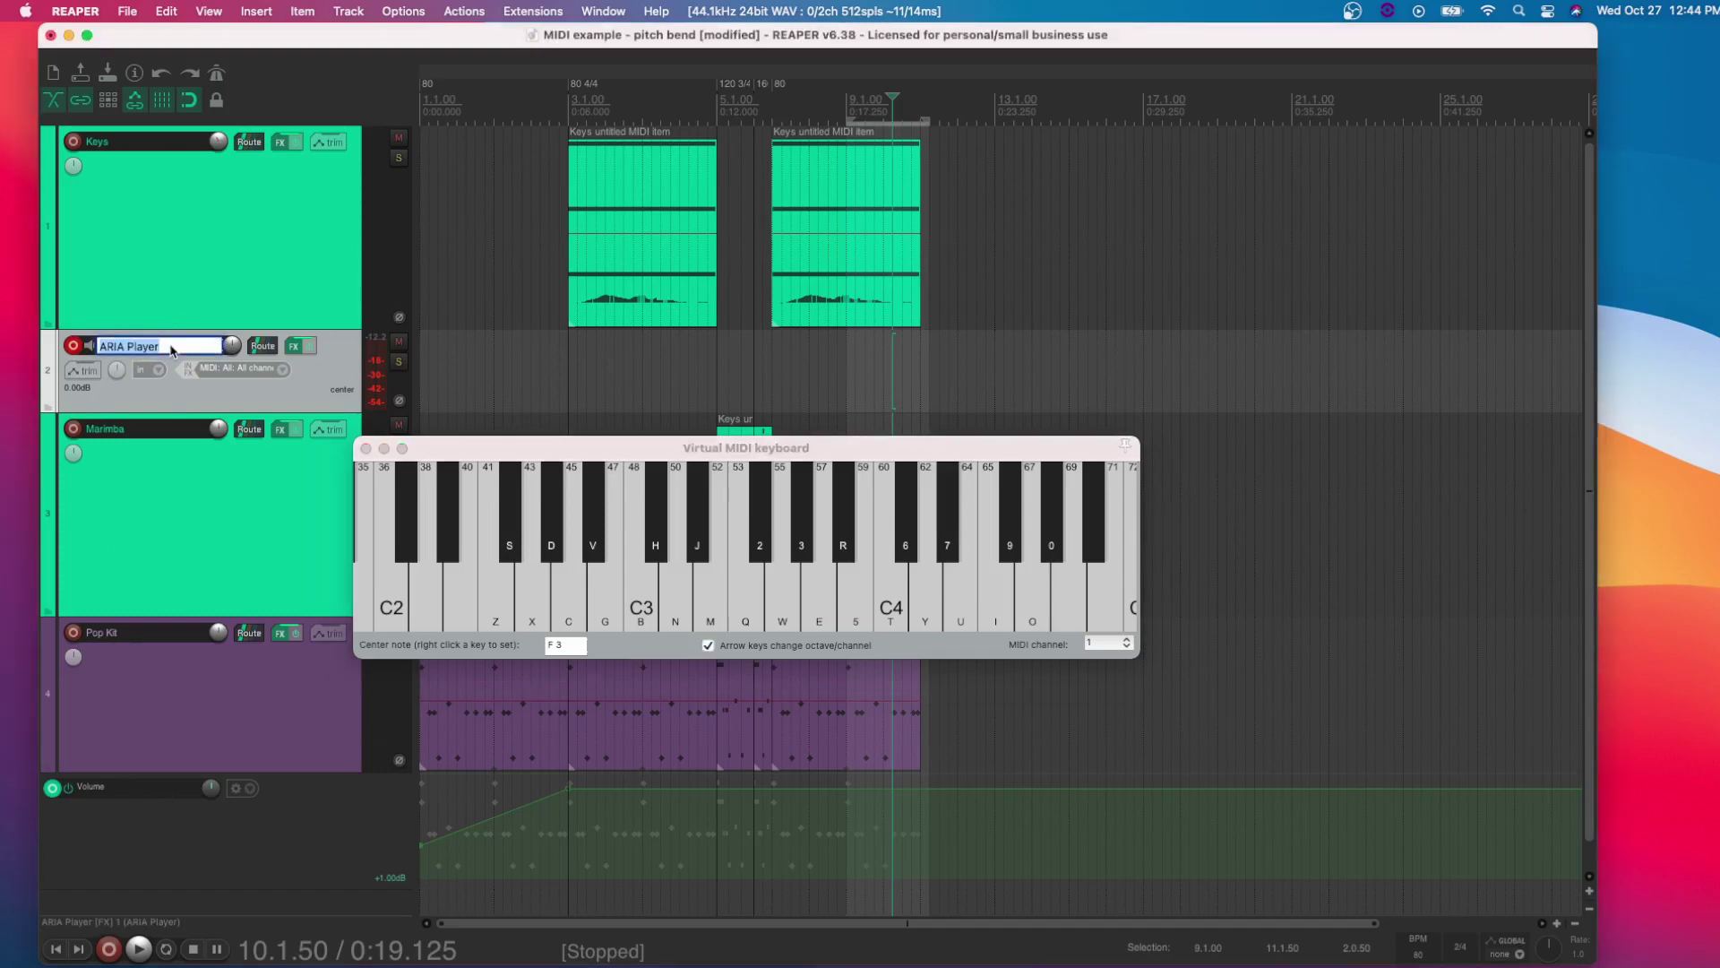
{"action": "type", "text": "flute"}
{"action": "key", "text": "Return"}
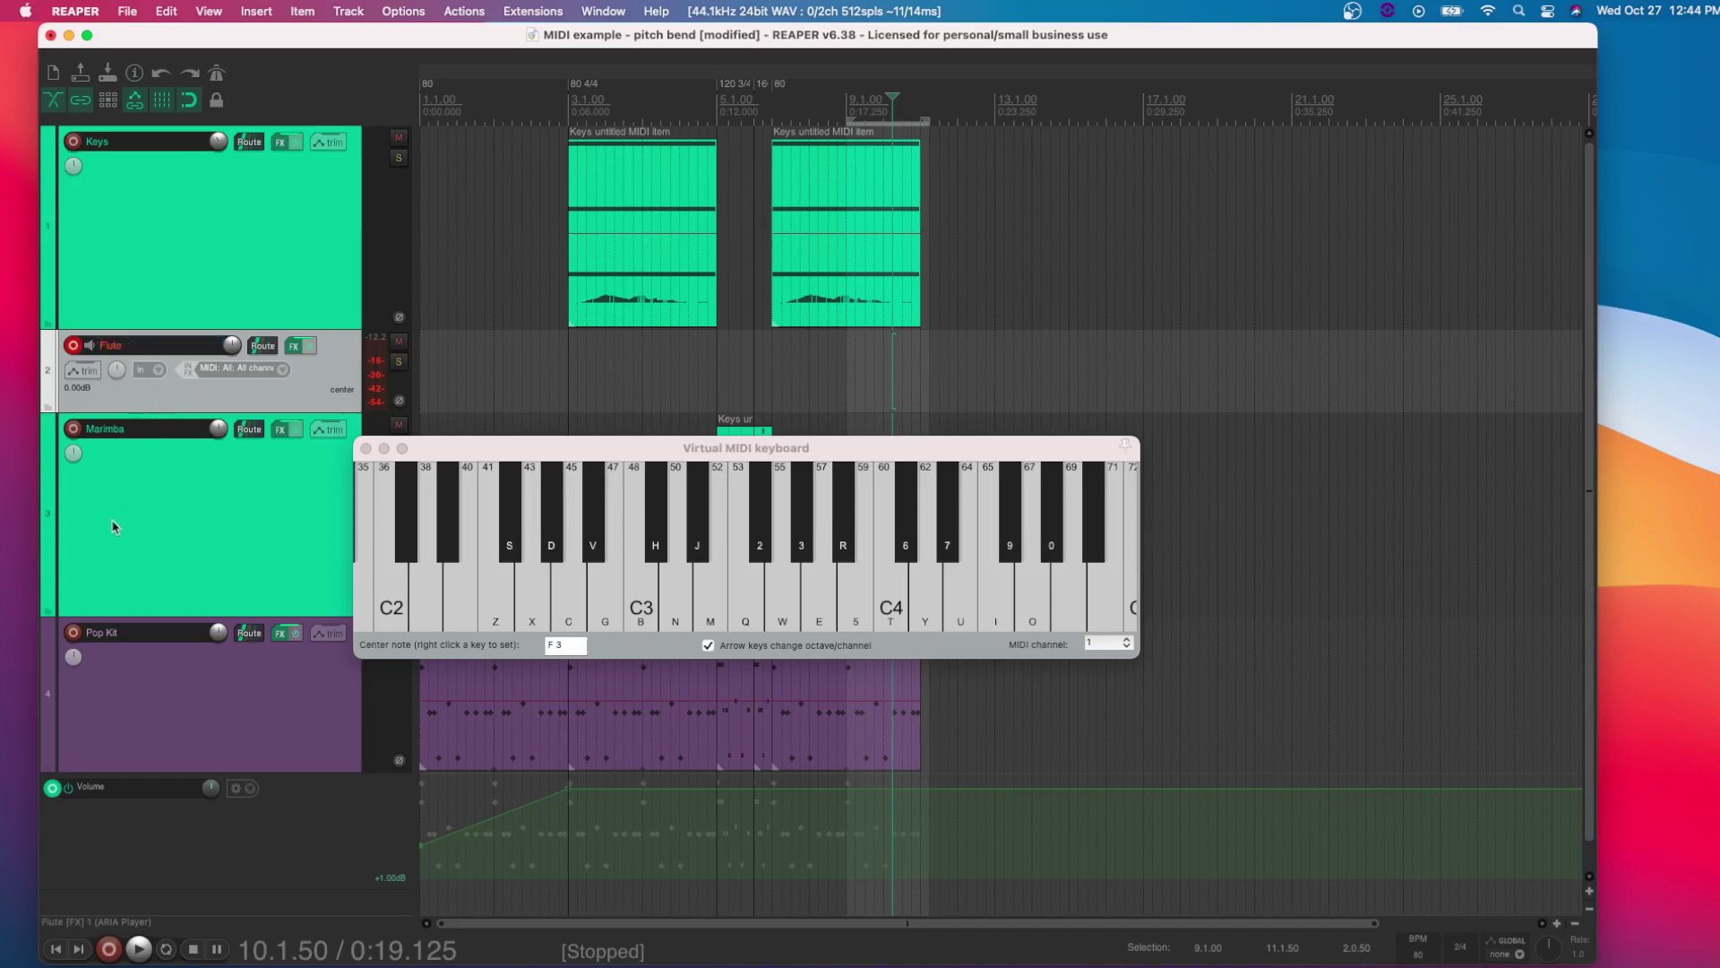
Record a flute part with the virtual keyboard, starting at 3.1.00, and save the recorded MIDI
{"action": "left_click", "coordinate": [61, 950]}
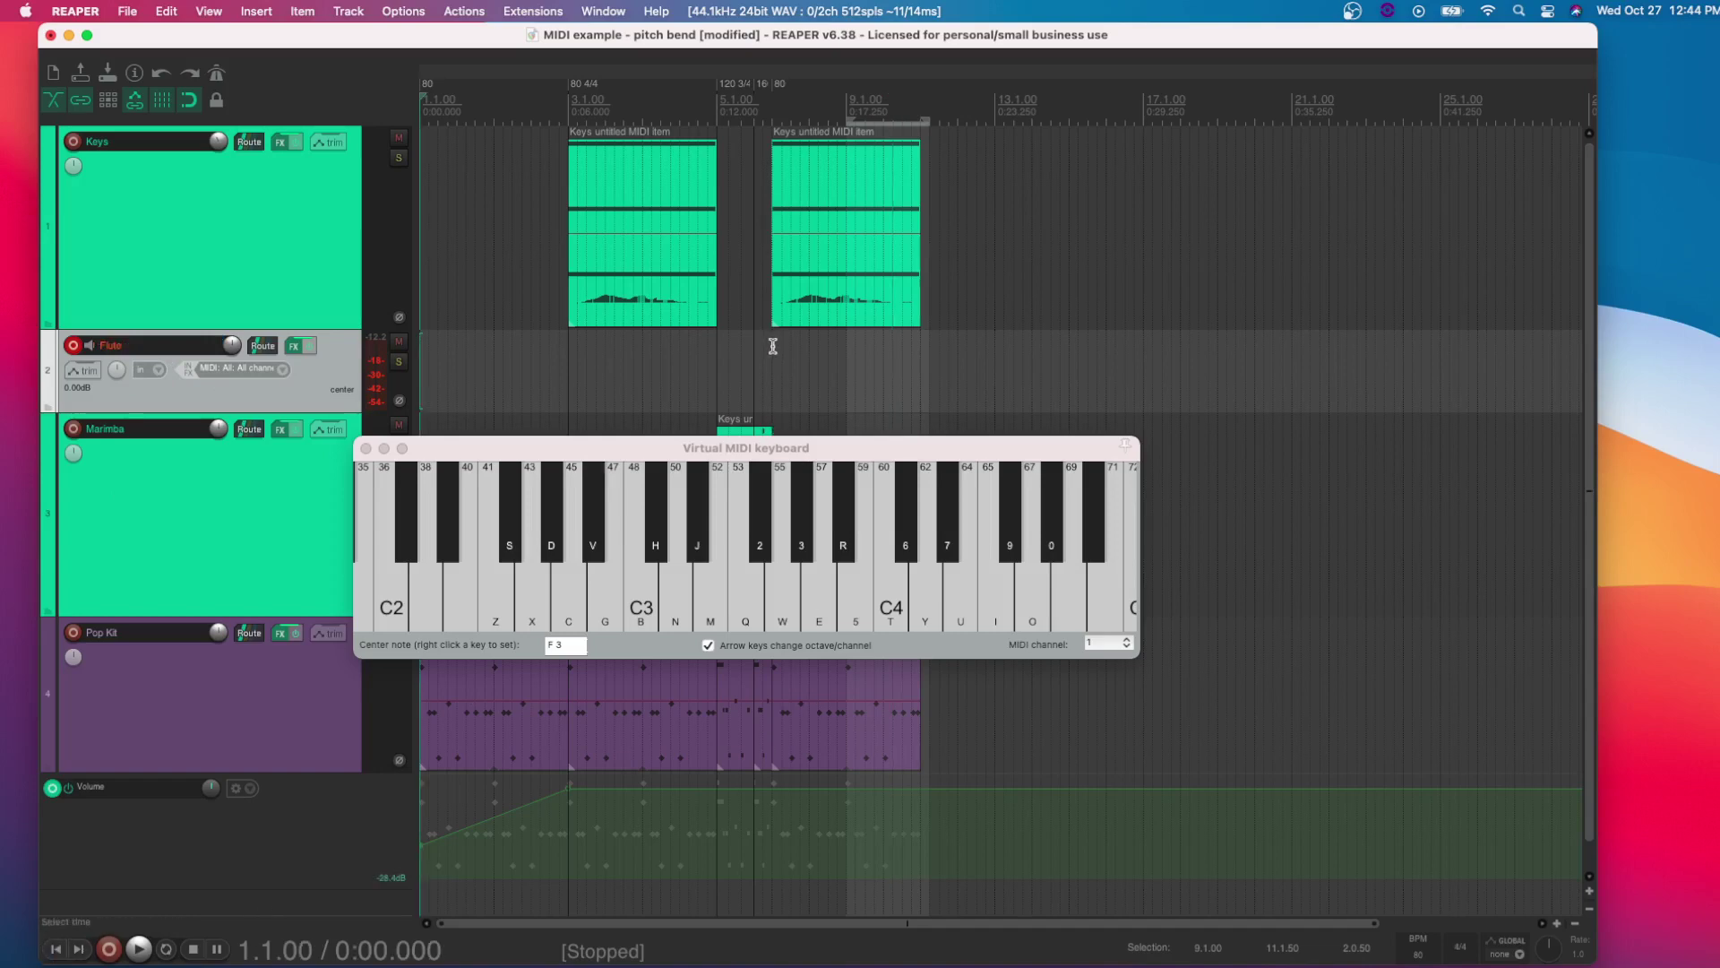
{"action": "left_click", "coordinate": [570, 368]}
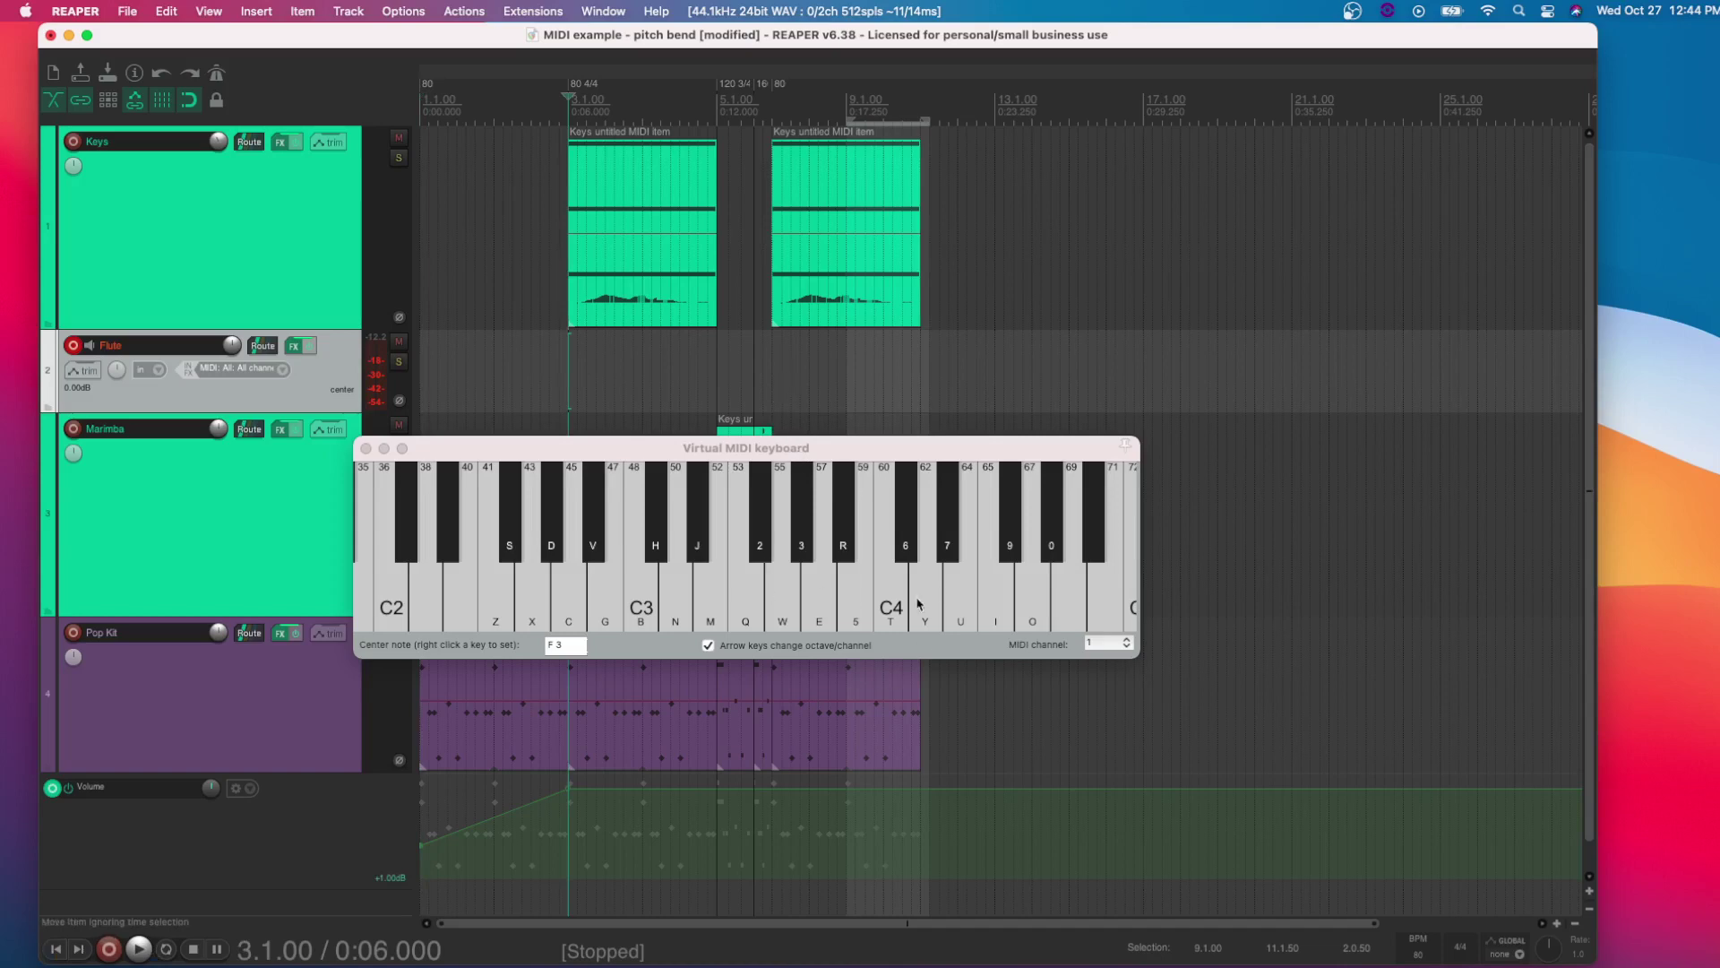
{"action": "left_click", "coordinate": [959, 601]}
{"action": "left_click", "coordinate": [109, 950]}
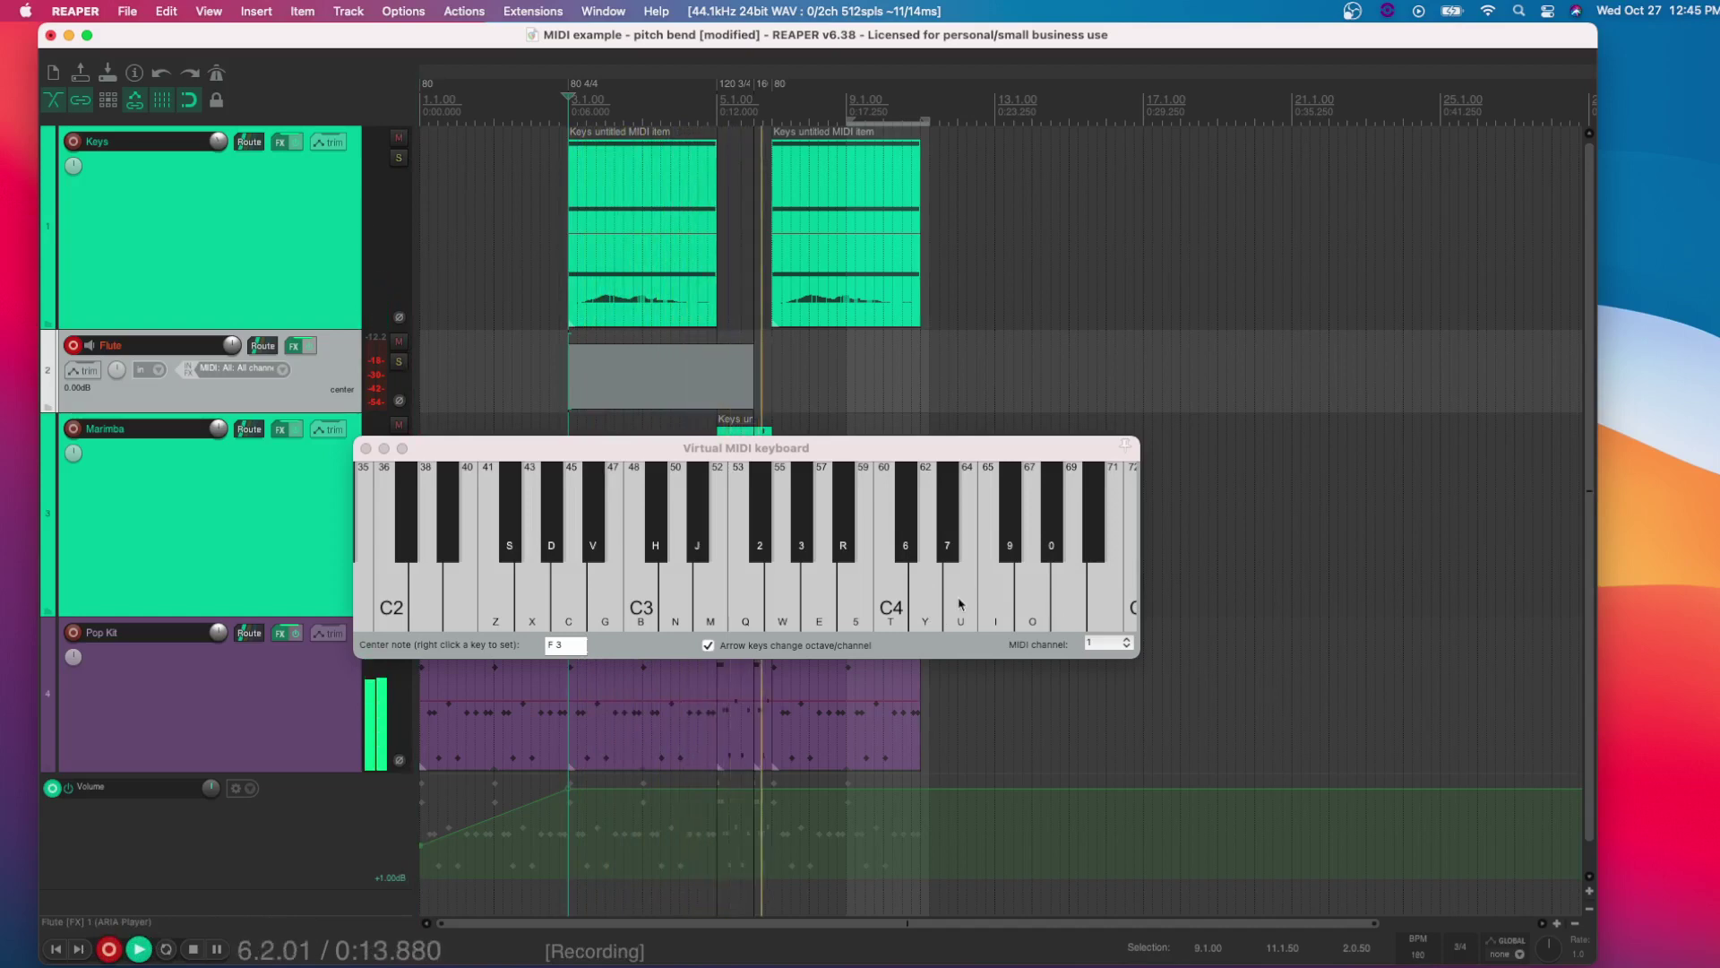
{"action": "left_click", "coordinate": [970, 608]}
{"action": "mouse_move", "coordinate": [969, 608]}
{"action": "left_mouse_down"}
{"action": "mouse_move", "coordinate": [1081, 583]}
{"action": "mouse_move", "coordinate": [1050, 567]}
{"action": "mouse_move", "coordinate": [892, 591]}
{"action": "mouse_move", "coordinate": [1068, 582]}
{"action": "mouse_move", "coordinate": [923, 591]}
{"action": "mouse_move", "coordinate": [964, 603]}
{"action": "left_mouse_up"}
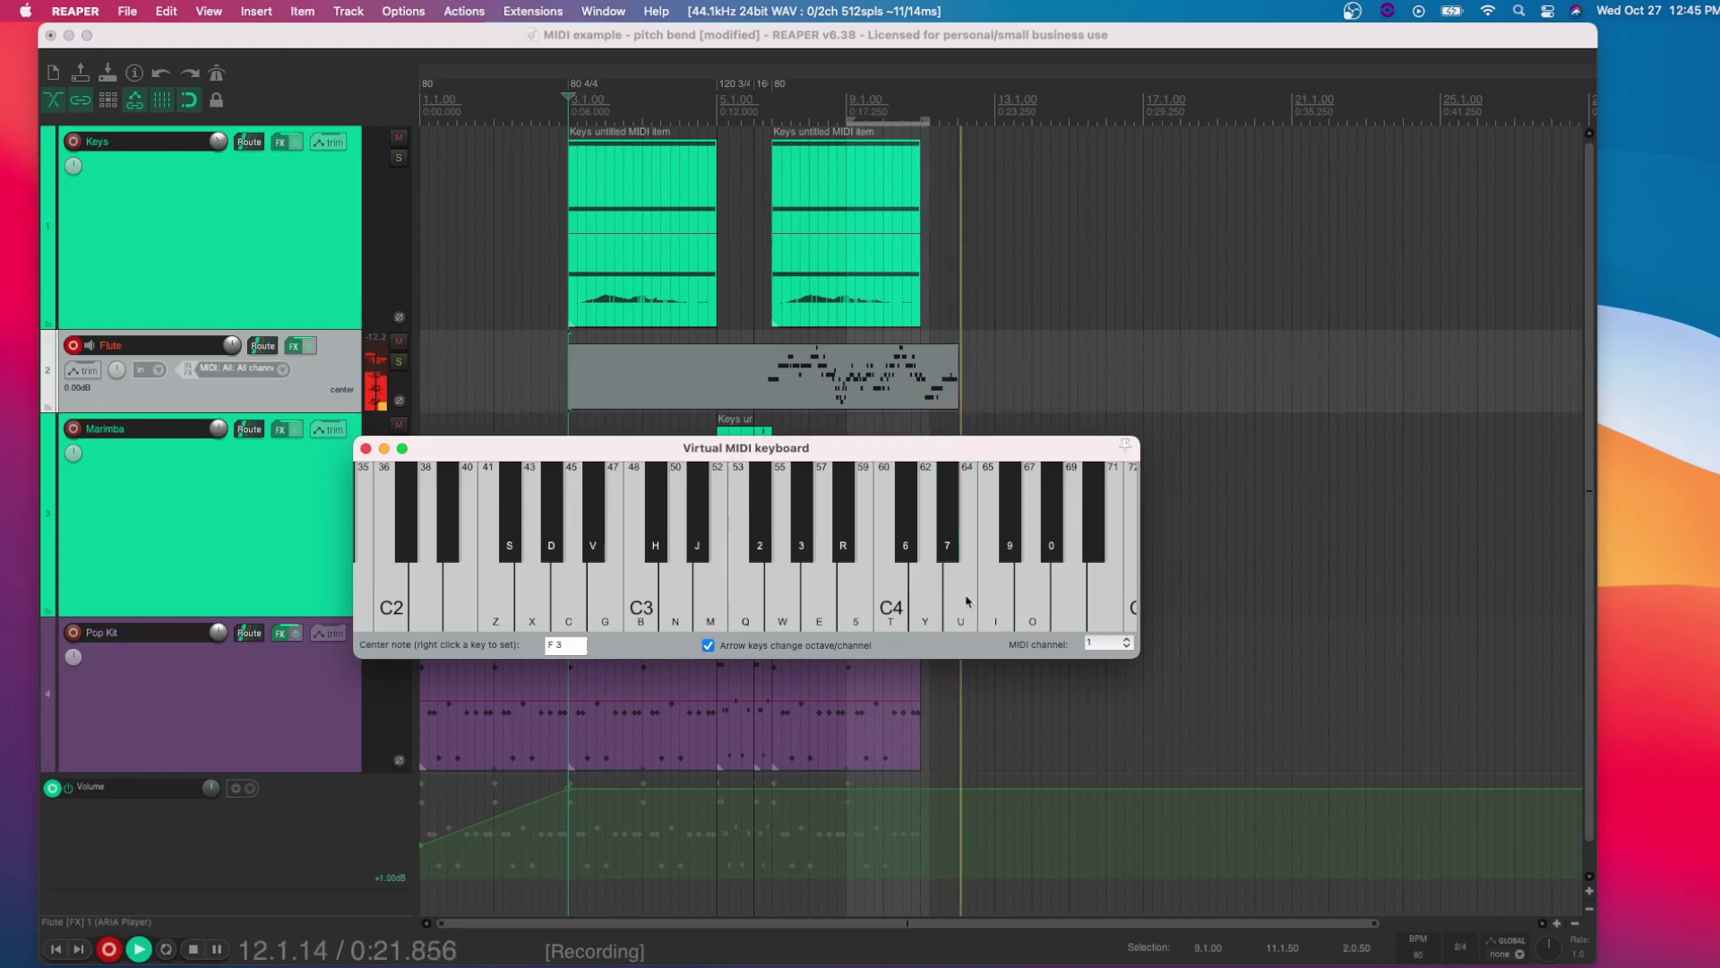
{"action": "key", "text": "space"}
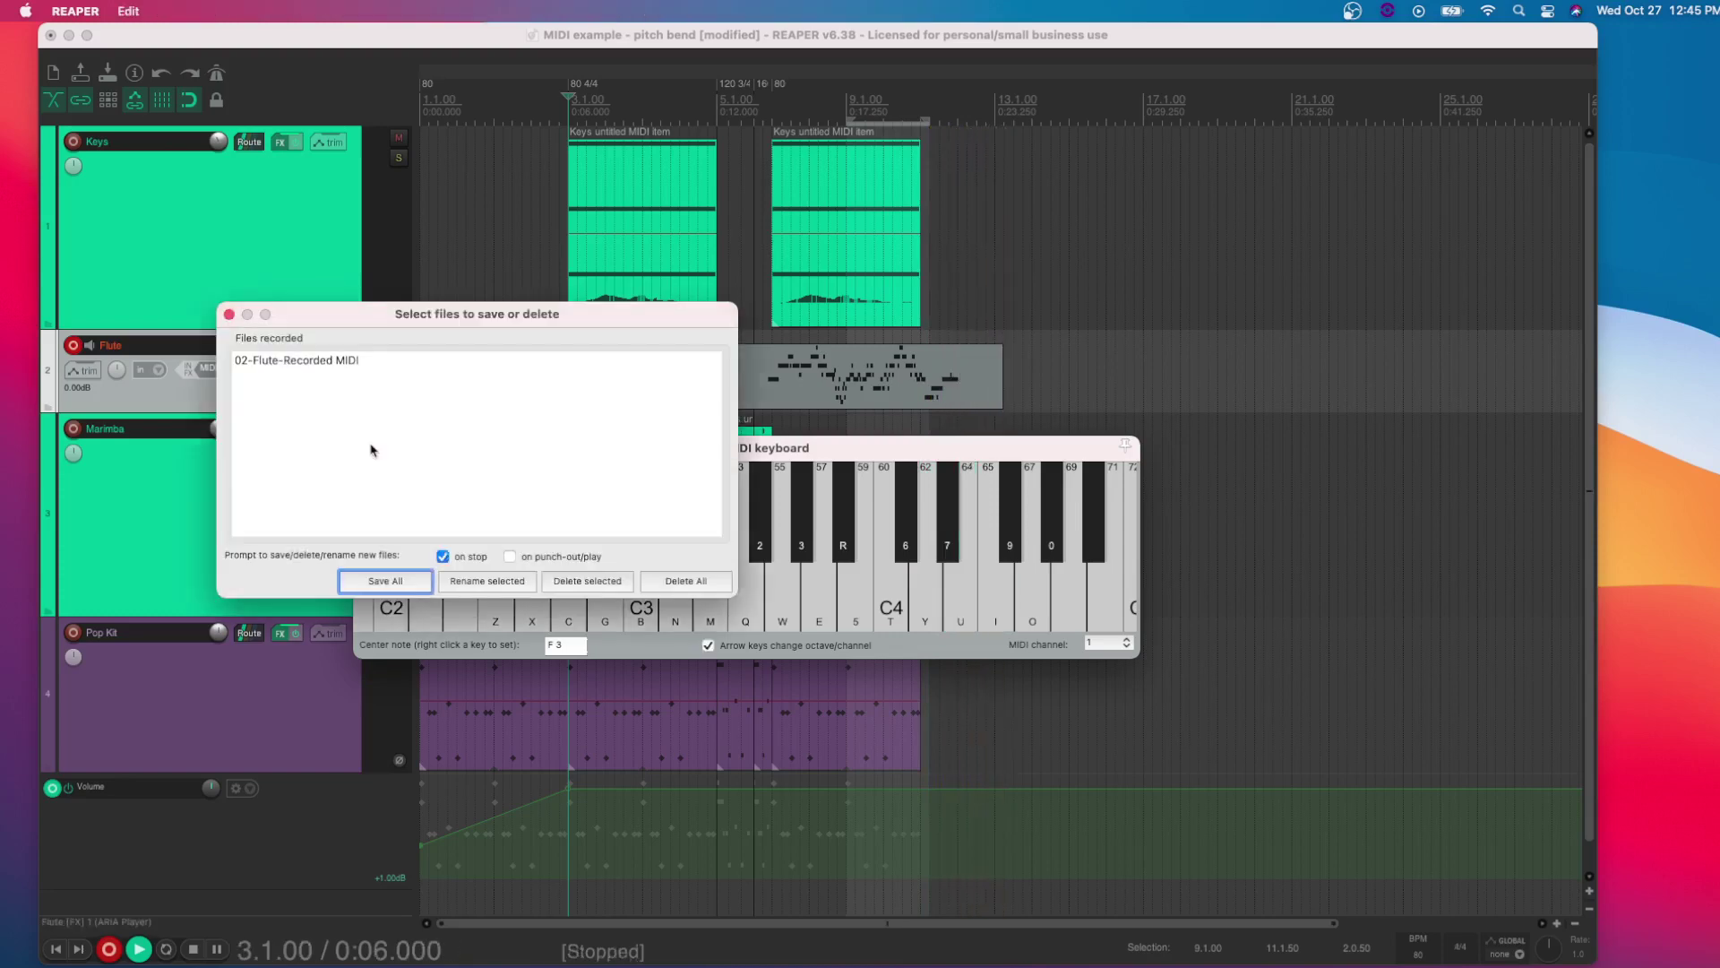
{"action": "left_click", "coordinate": [385, 581]}
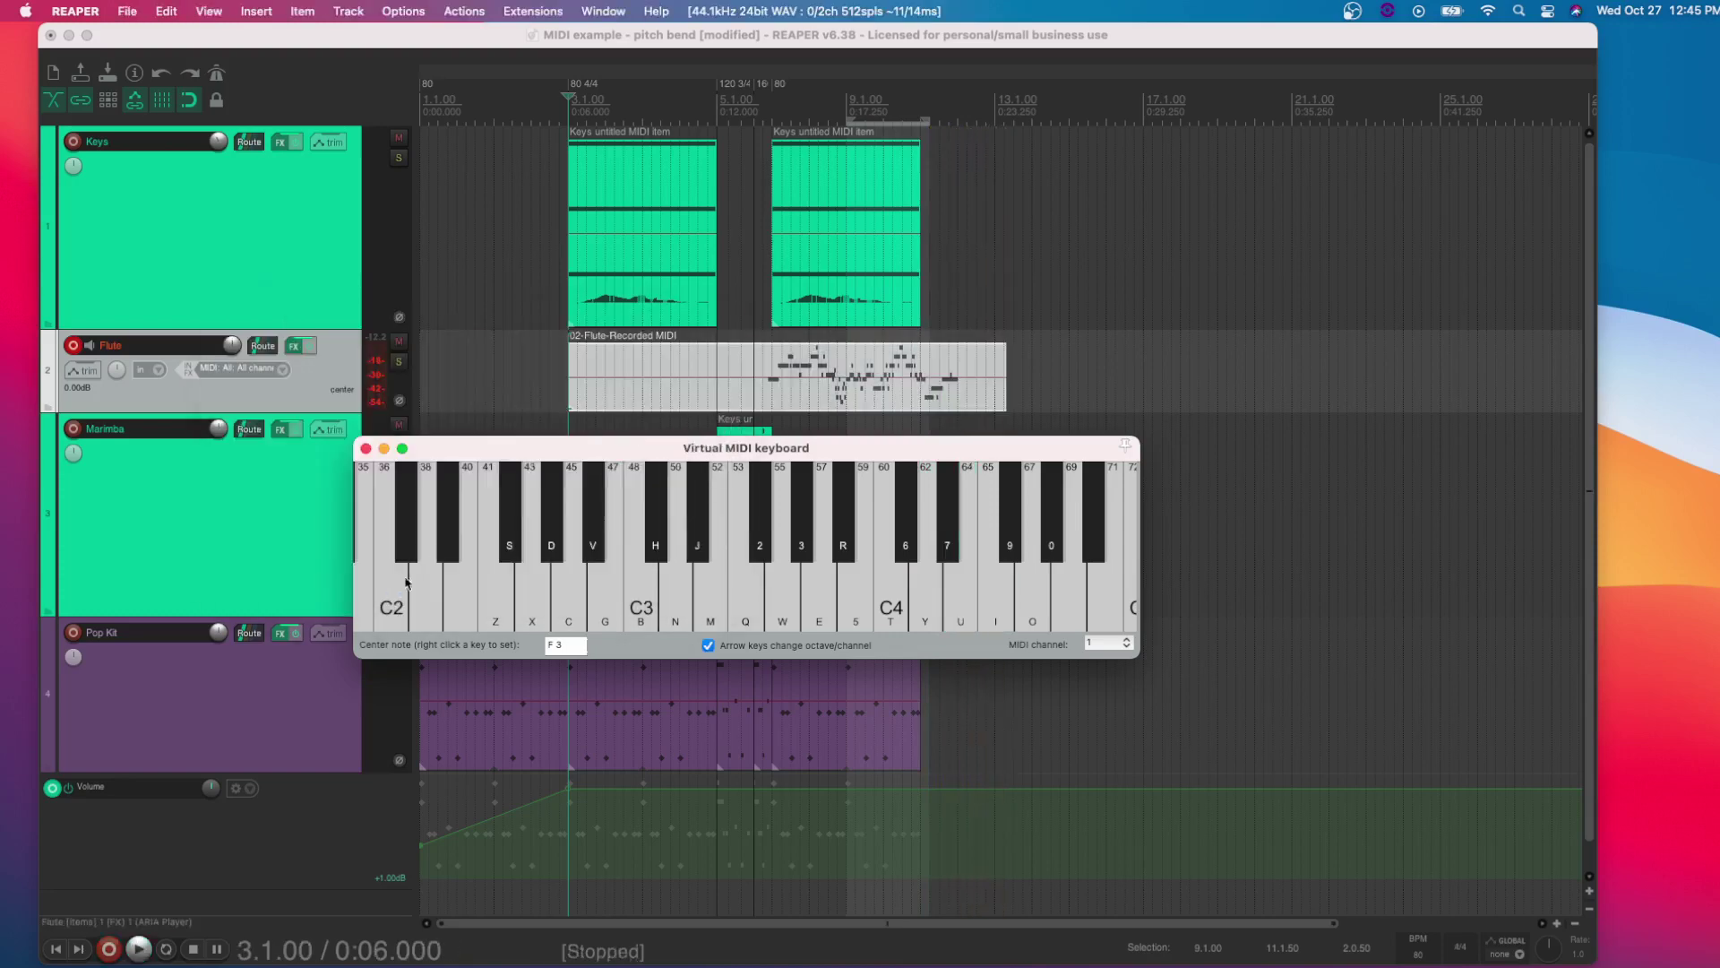
Close the virtual keyboard and trim the empty beginning of the flute recording so it starts at 7.1.00
{"action": "left_click", "coordinate": [366, 449]}
{"action": "left_click_drag", "start_coordinate": [570, 386], "coordinate": [836, 401]}
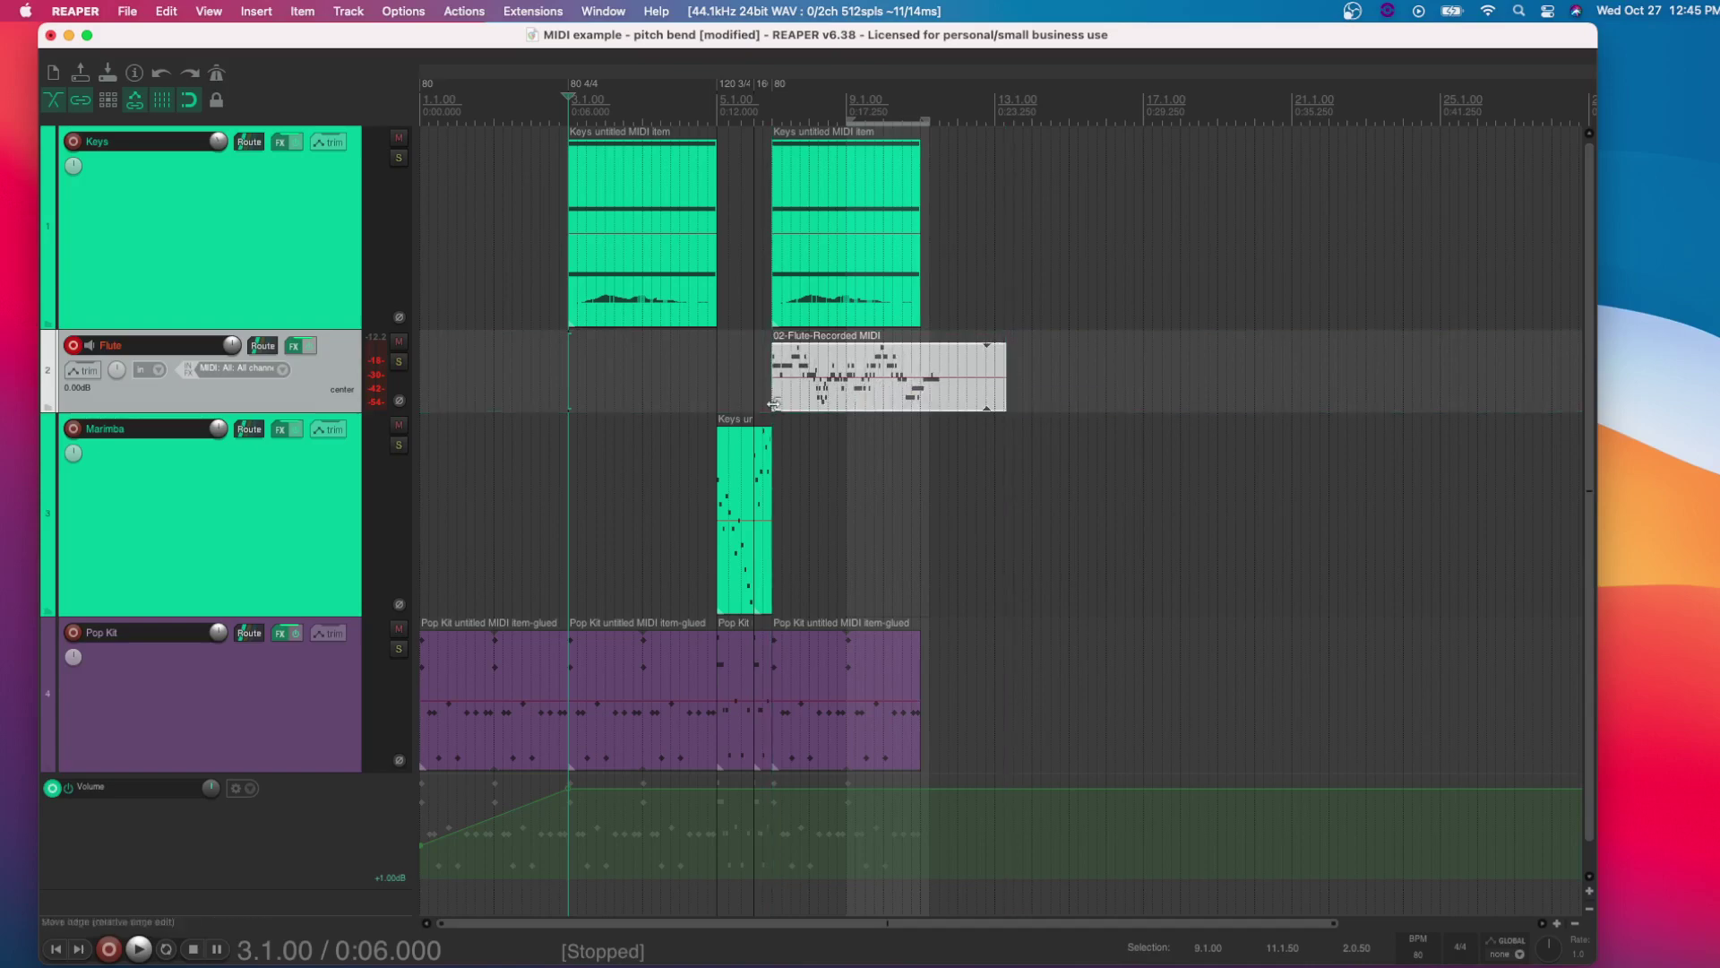
Play back the arrangement from 6.2.00, just before the flute item, to review the recorded part
{"action": "key", "text": "space"}
{"action": "left_click", "coordinate": [769, 401]}
{"action": "key", "text": "space"}
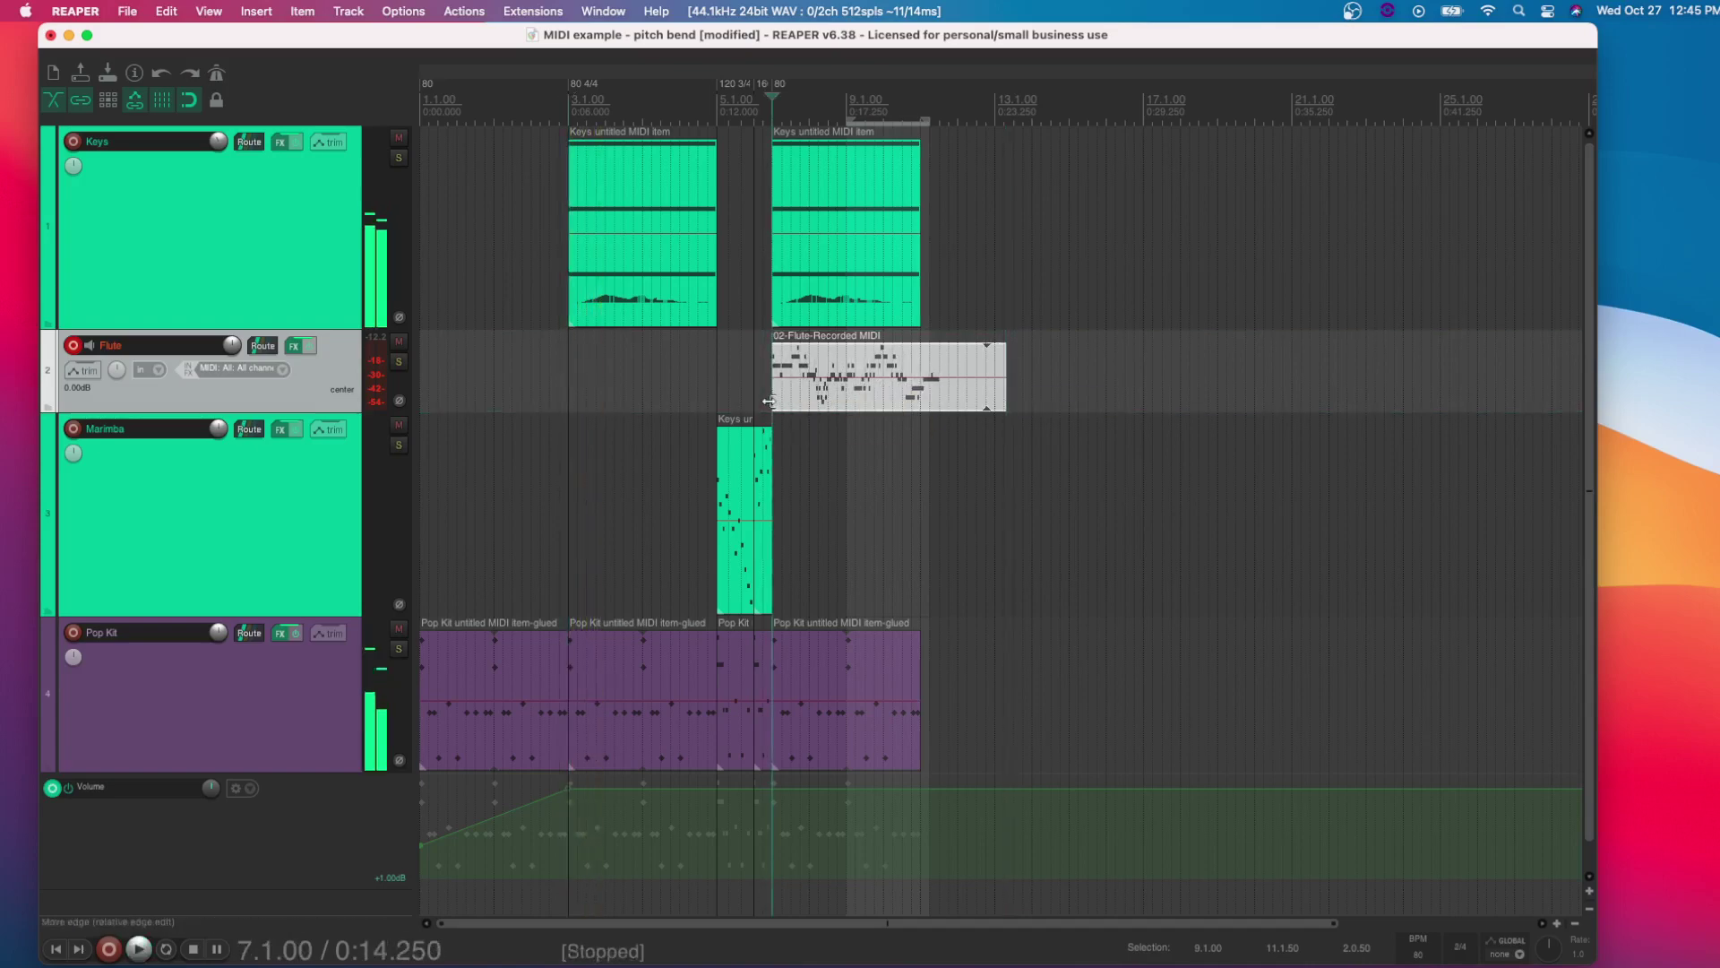
{"action": "left_click", "coordinate": [763, 338]}
{"action": "key", "text": "space"}
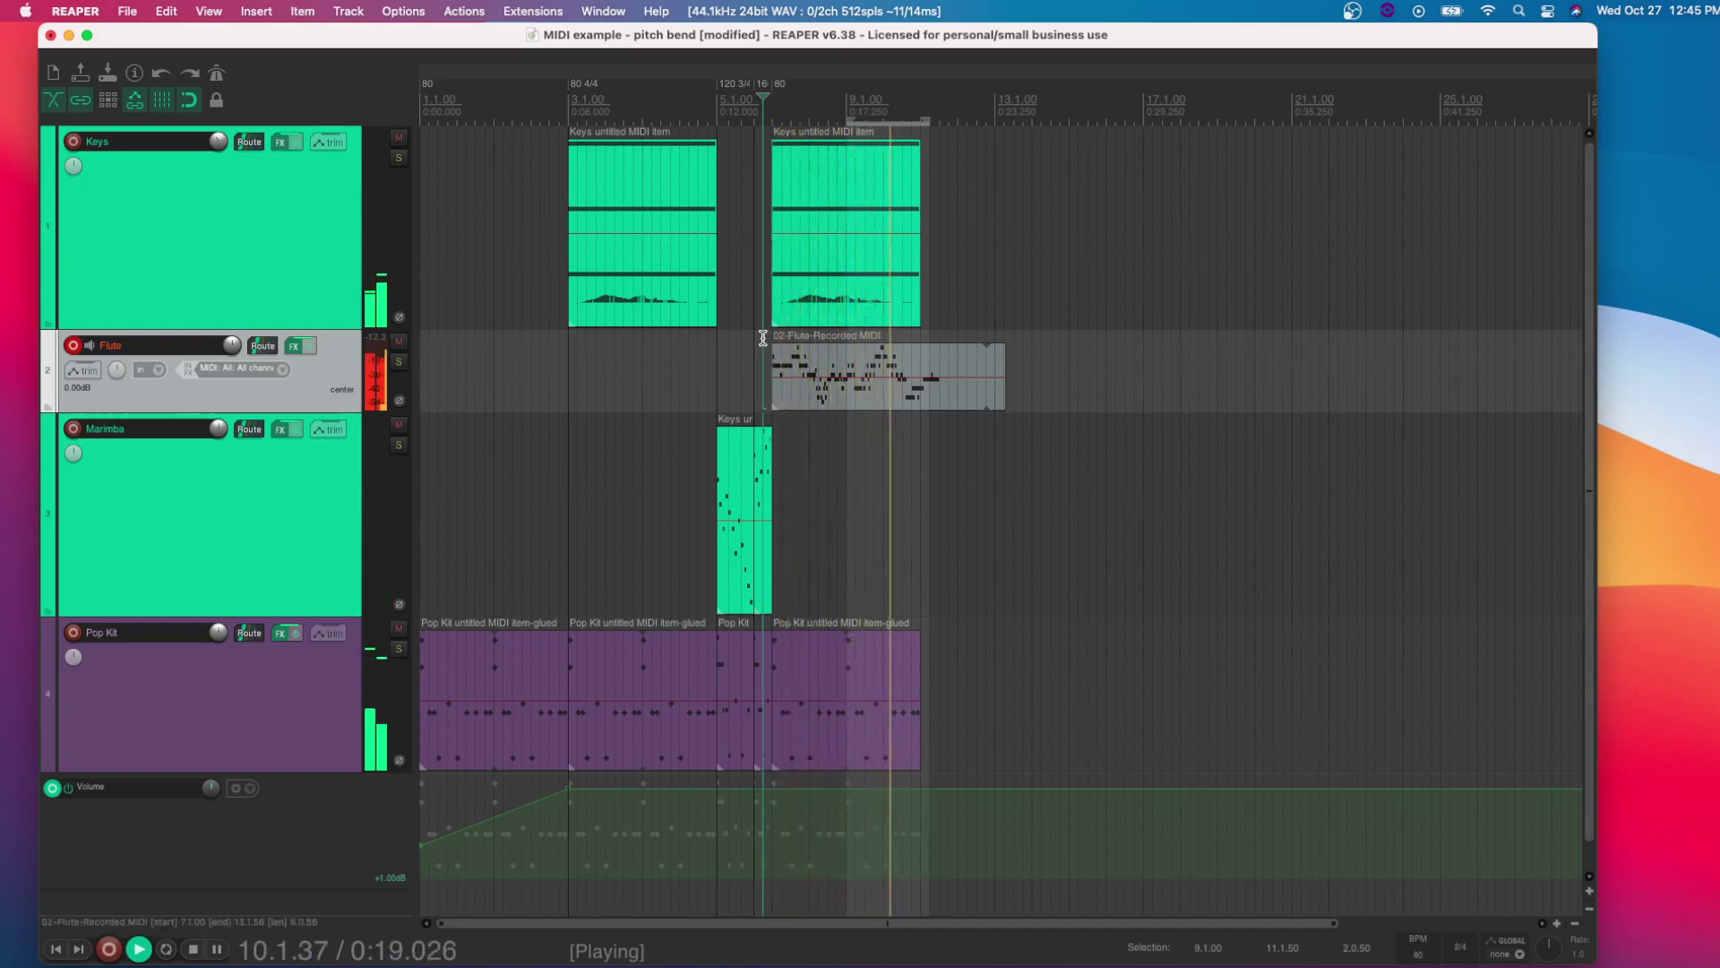
{"action": "key", "text": "space"}
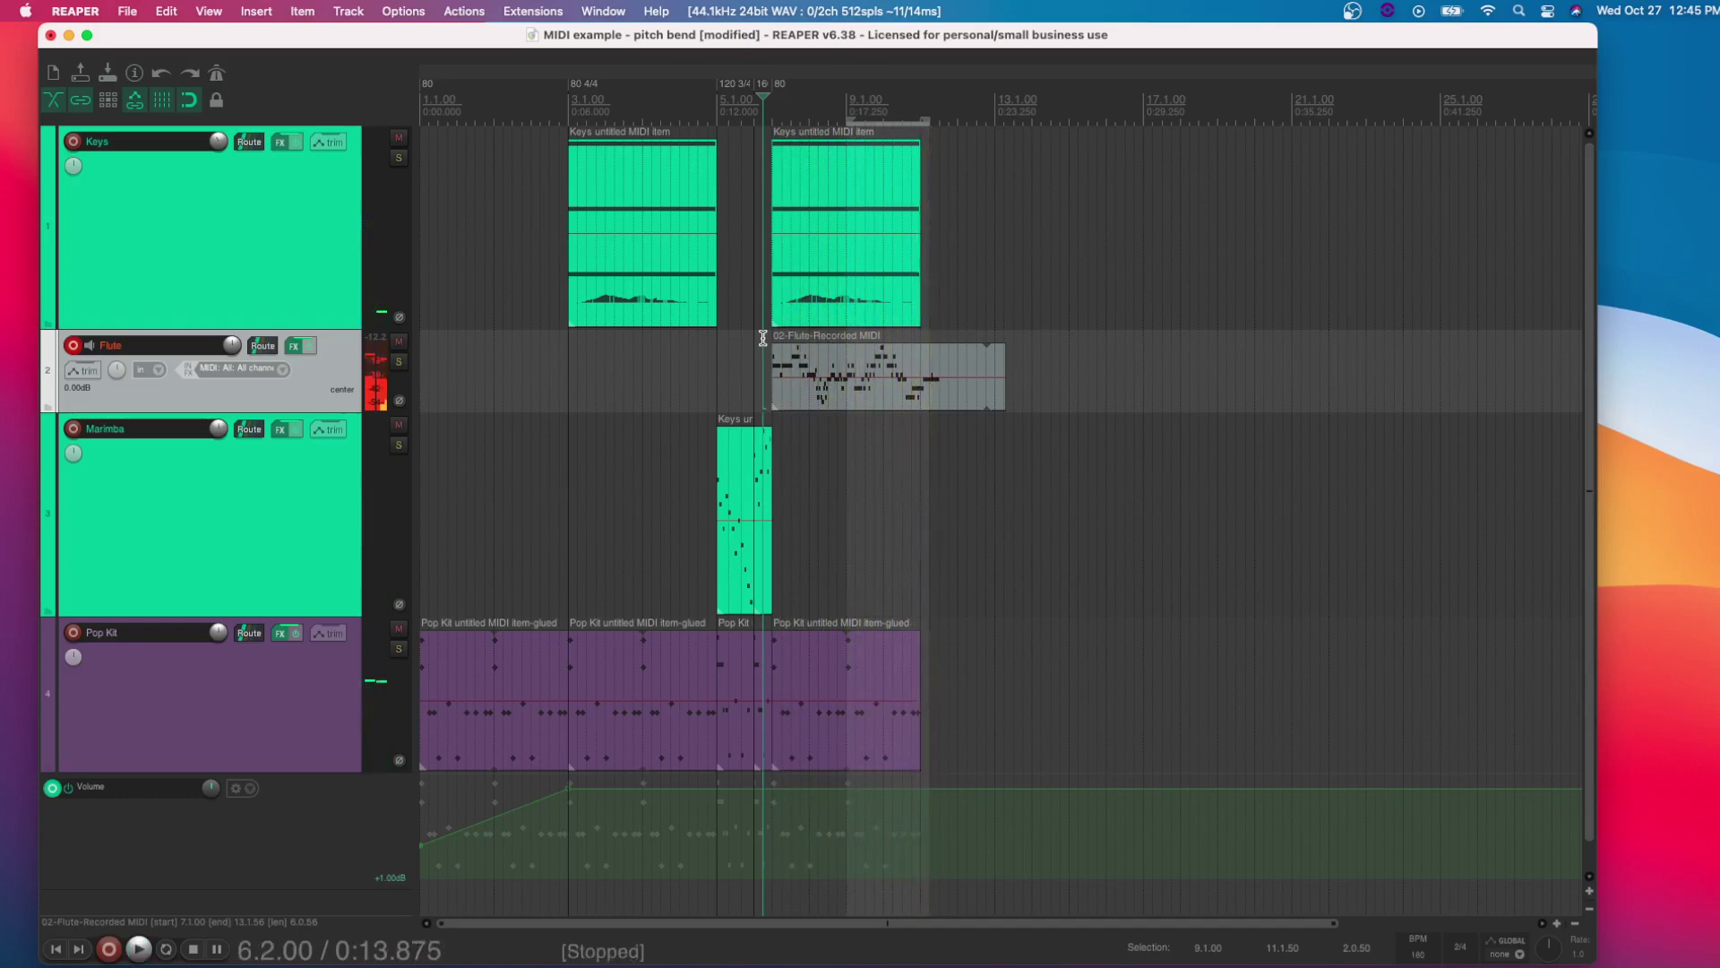
Duplicate the last Keys item directly after itself and extend the last Pop Kit item to the same end point
{"action": "left_click", "coordinate": [882, 195]}
{"action": "key", "text": "super+d"}
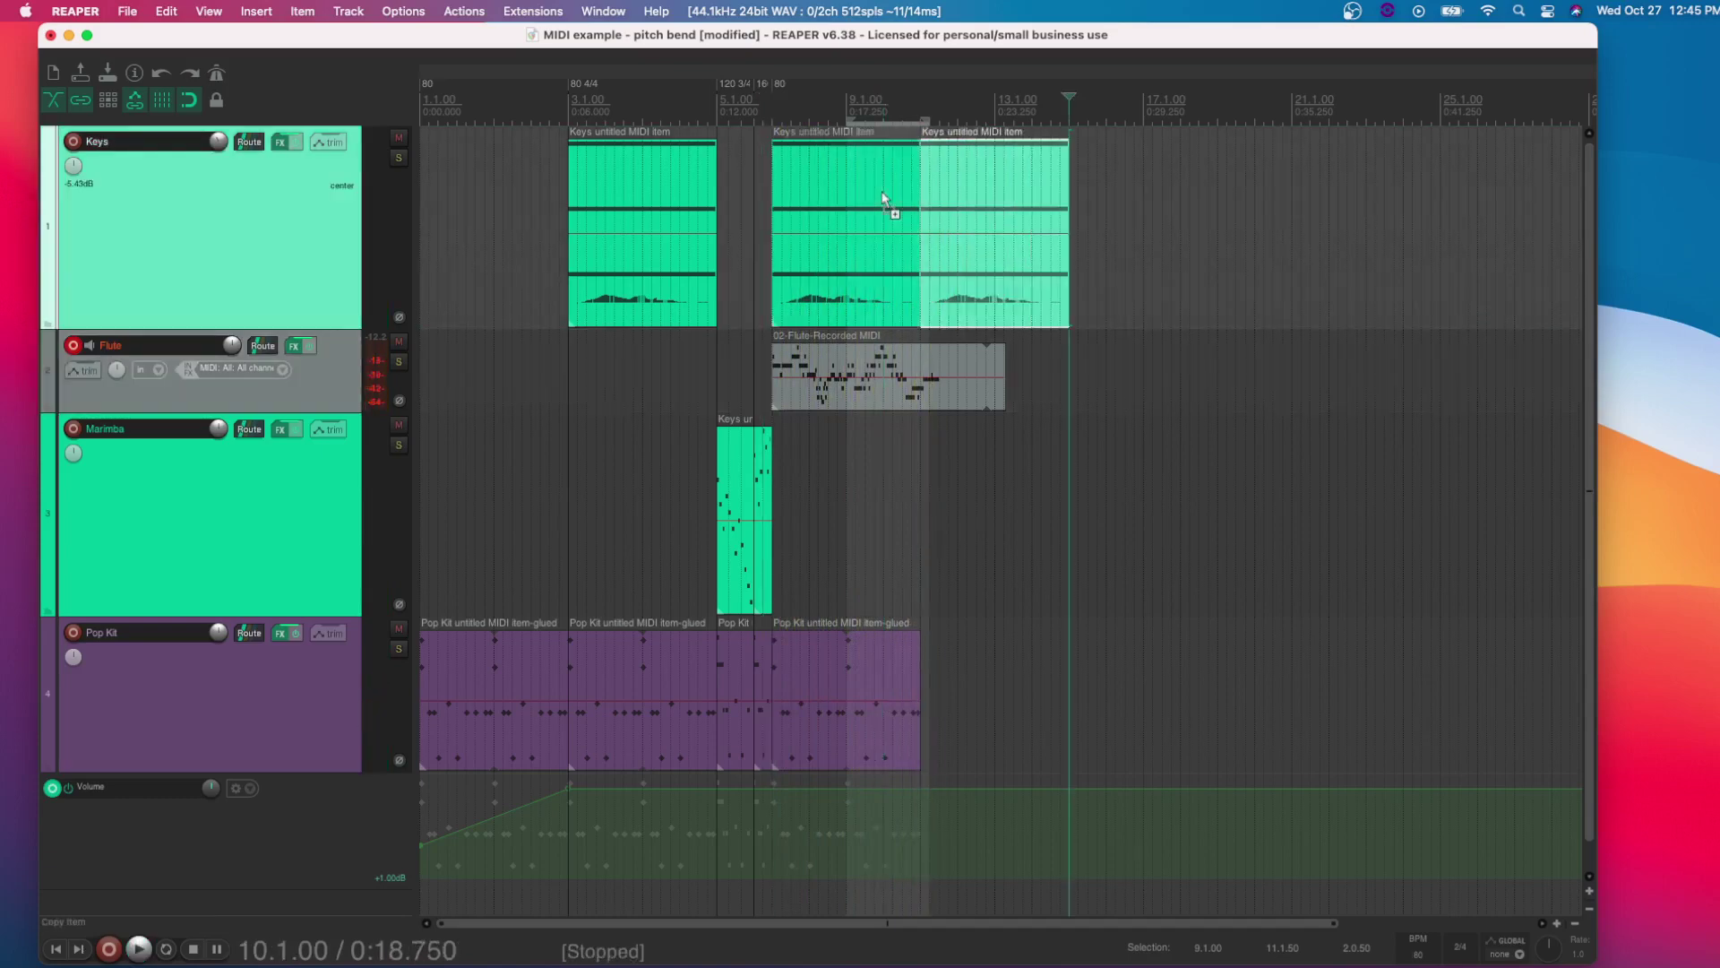
{"action": "left_click", "coordinate": [865, 719]}
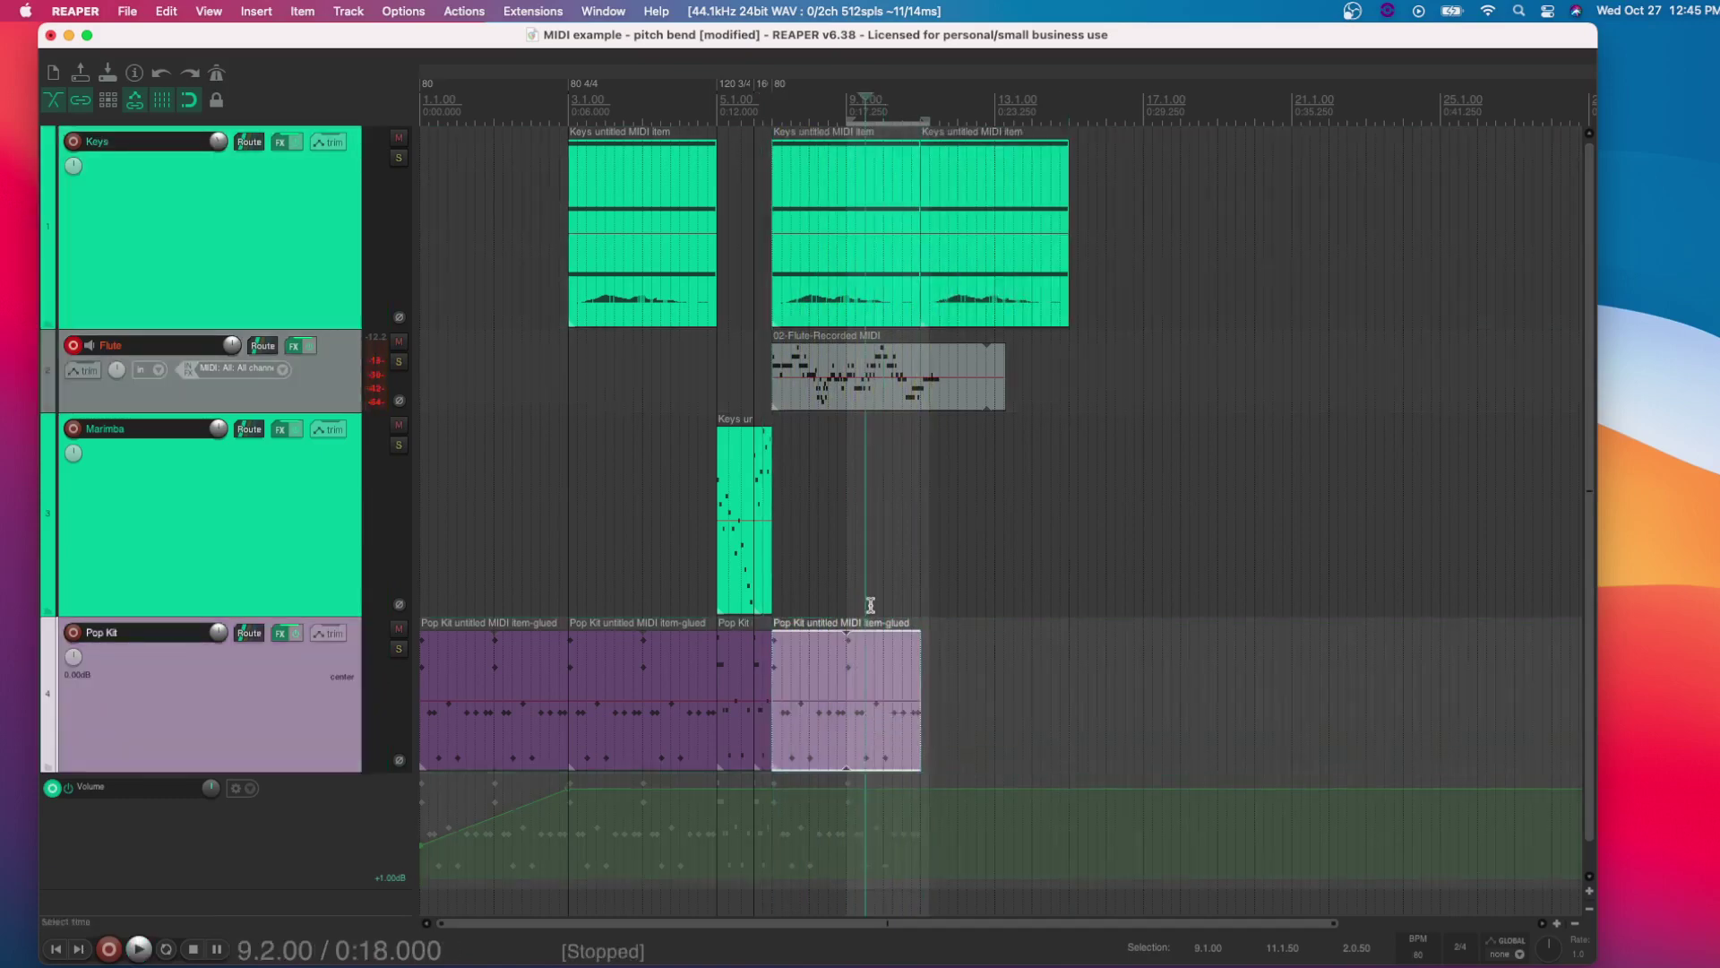
{"action": "left_click", "coordinate": [872, 657]}
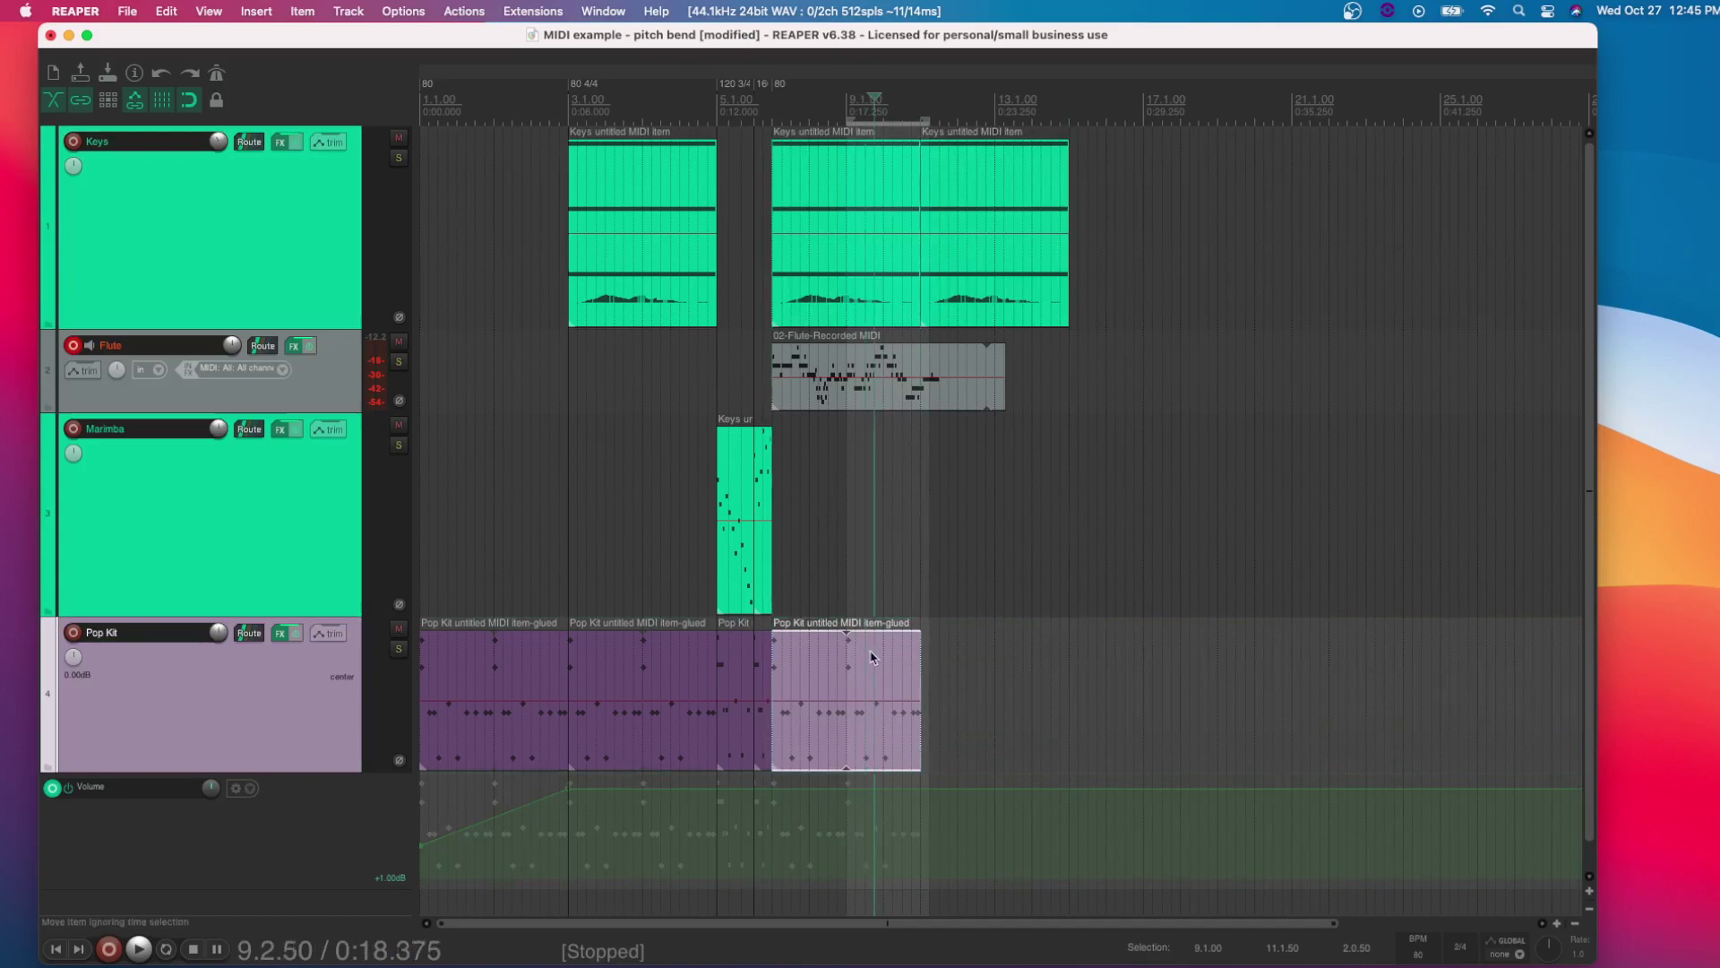
{"action": "left_click_drag", "start_coordinate": [919, 658], "coordinate": [1065, 667]}
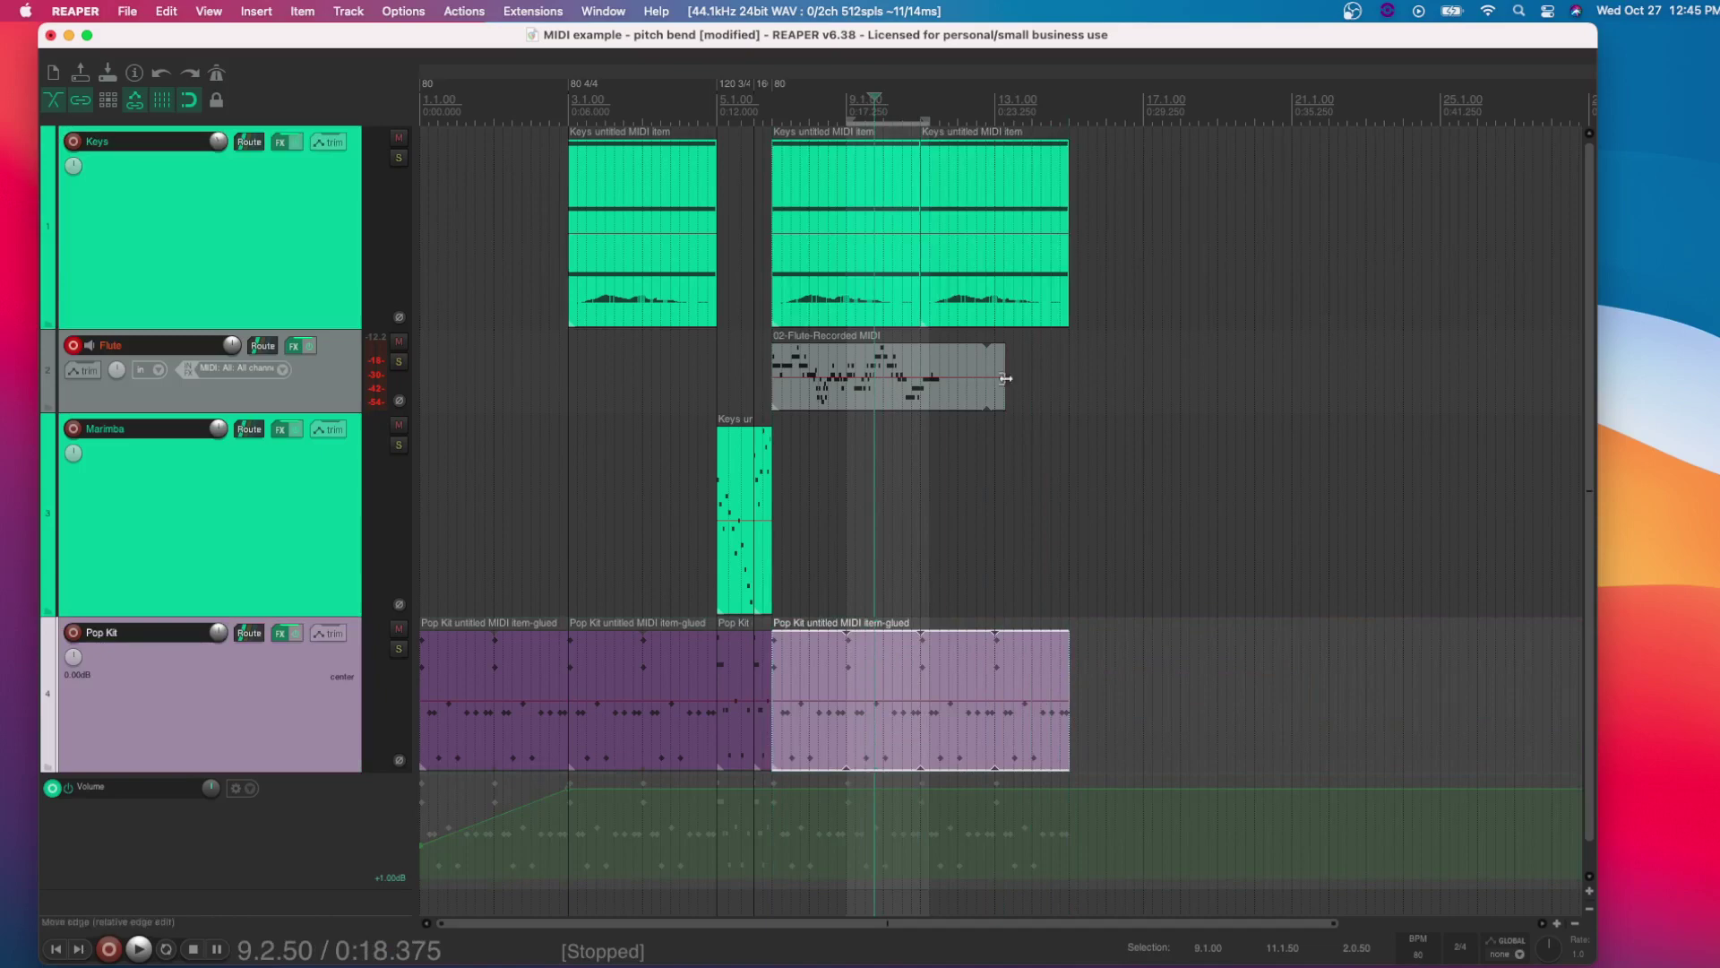
Trim the end of the flute recording to just after its last note and select the item
{"action": "left_click_drag", "start_coordinate": [999, 379], "coordinate": [936, 388]}
{"action": "left_click", "coordinate": [878, 392]}
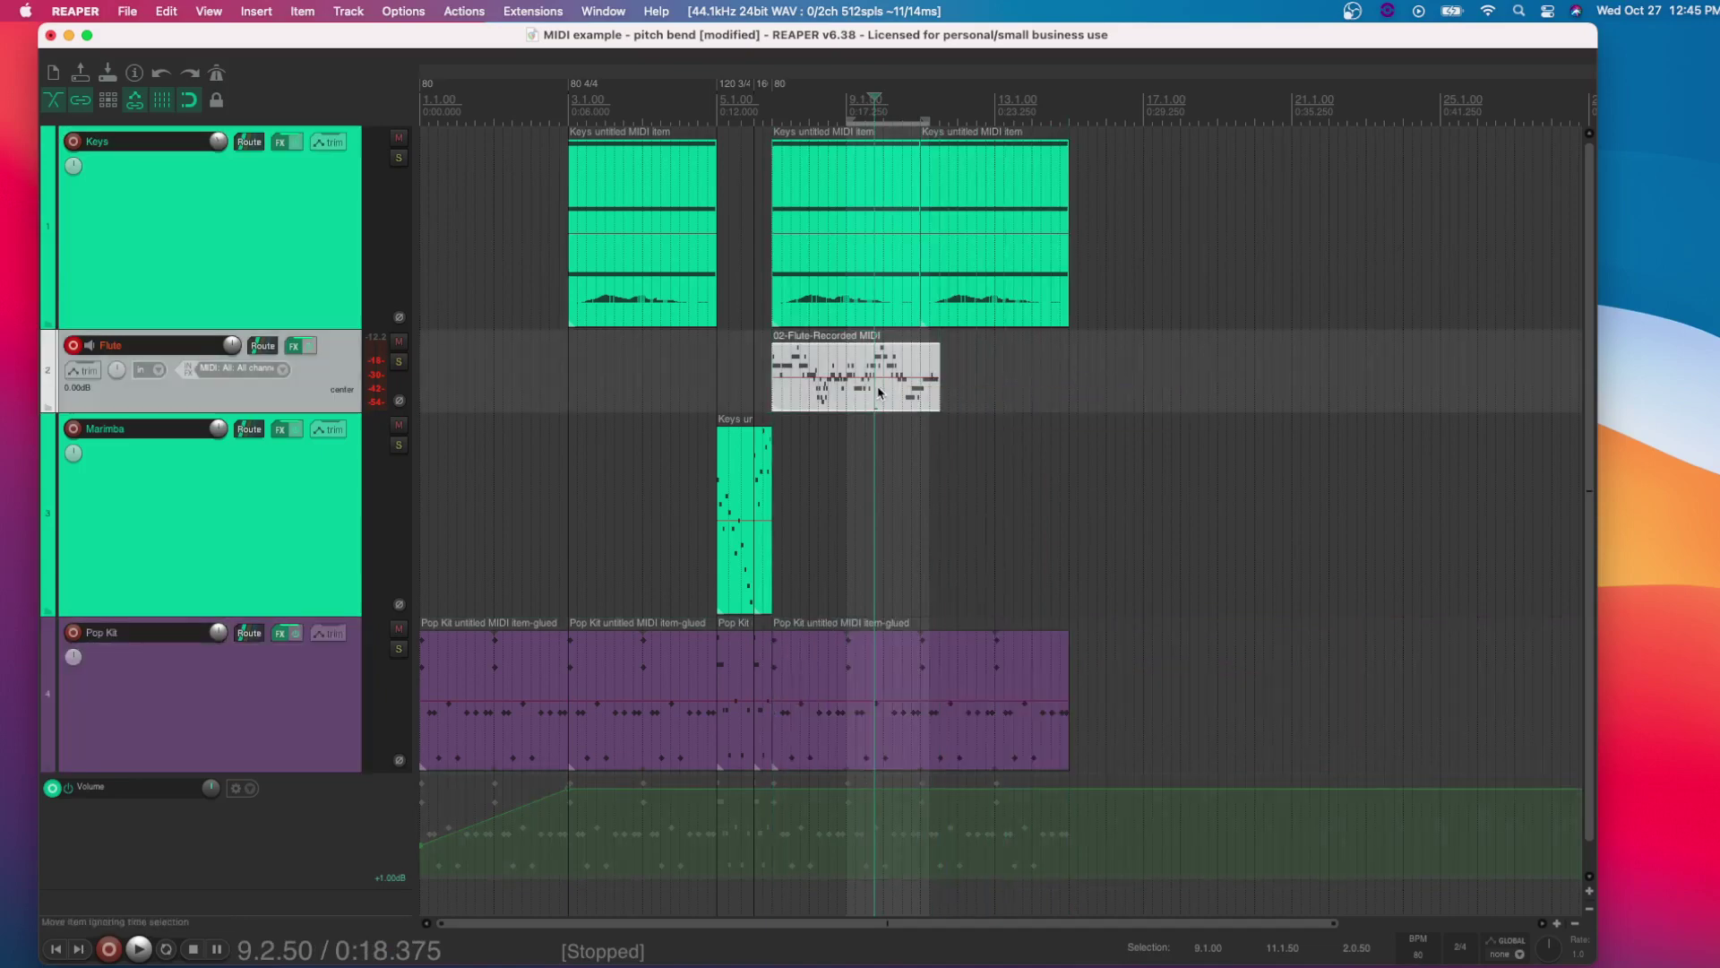
Duplicate the flute item and trim both copies to run back to back, from 7.1.00 to 11.1.00 and from 11.1.00 to 15.1.00
{"action": "key", "text": "super+d"}
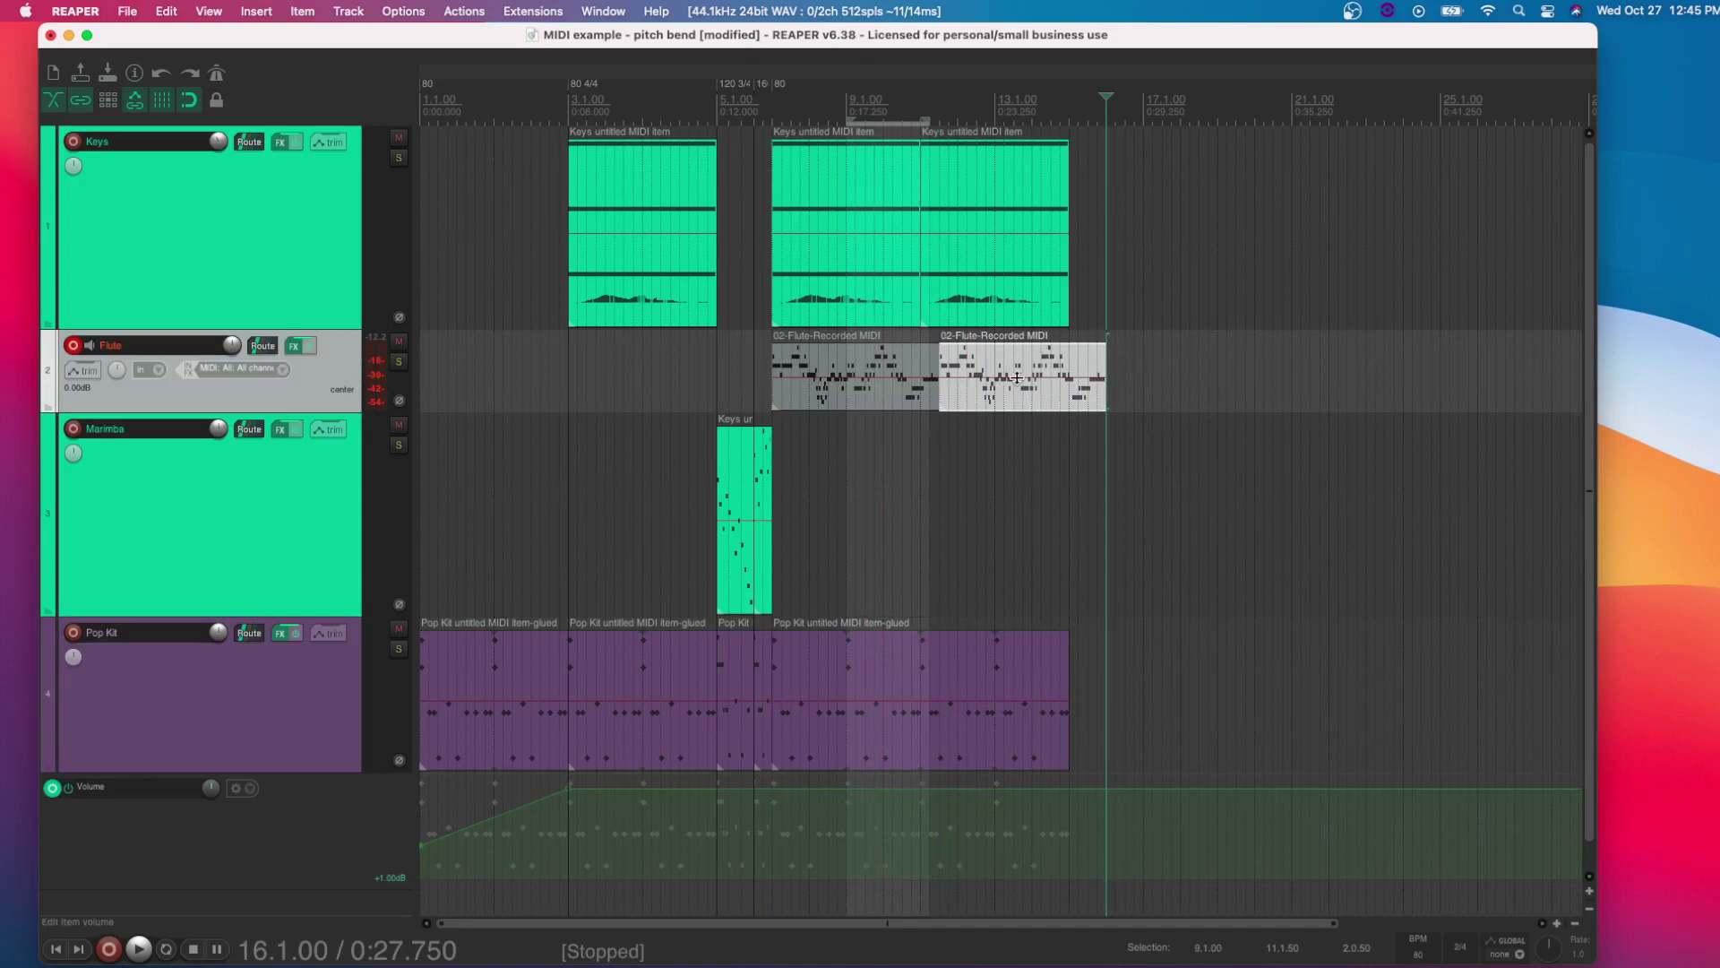
{"action": "left_click", "coordinate": [902, 379]}
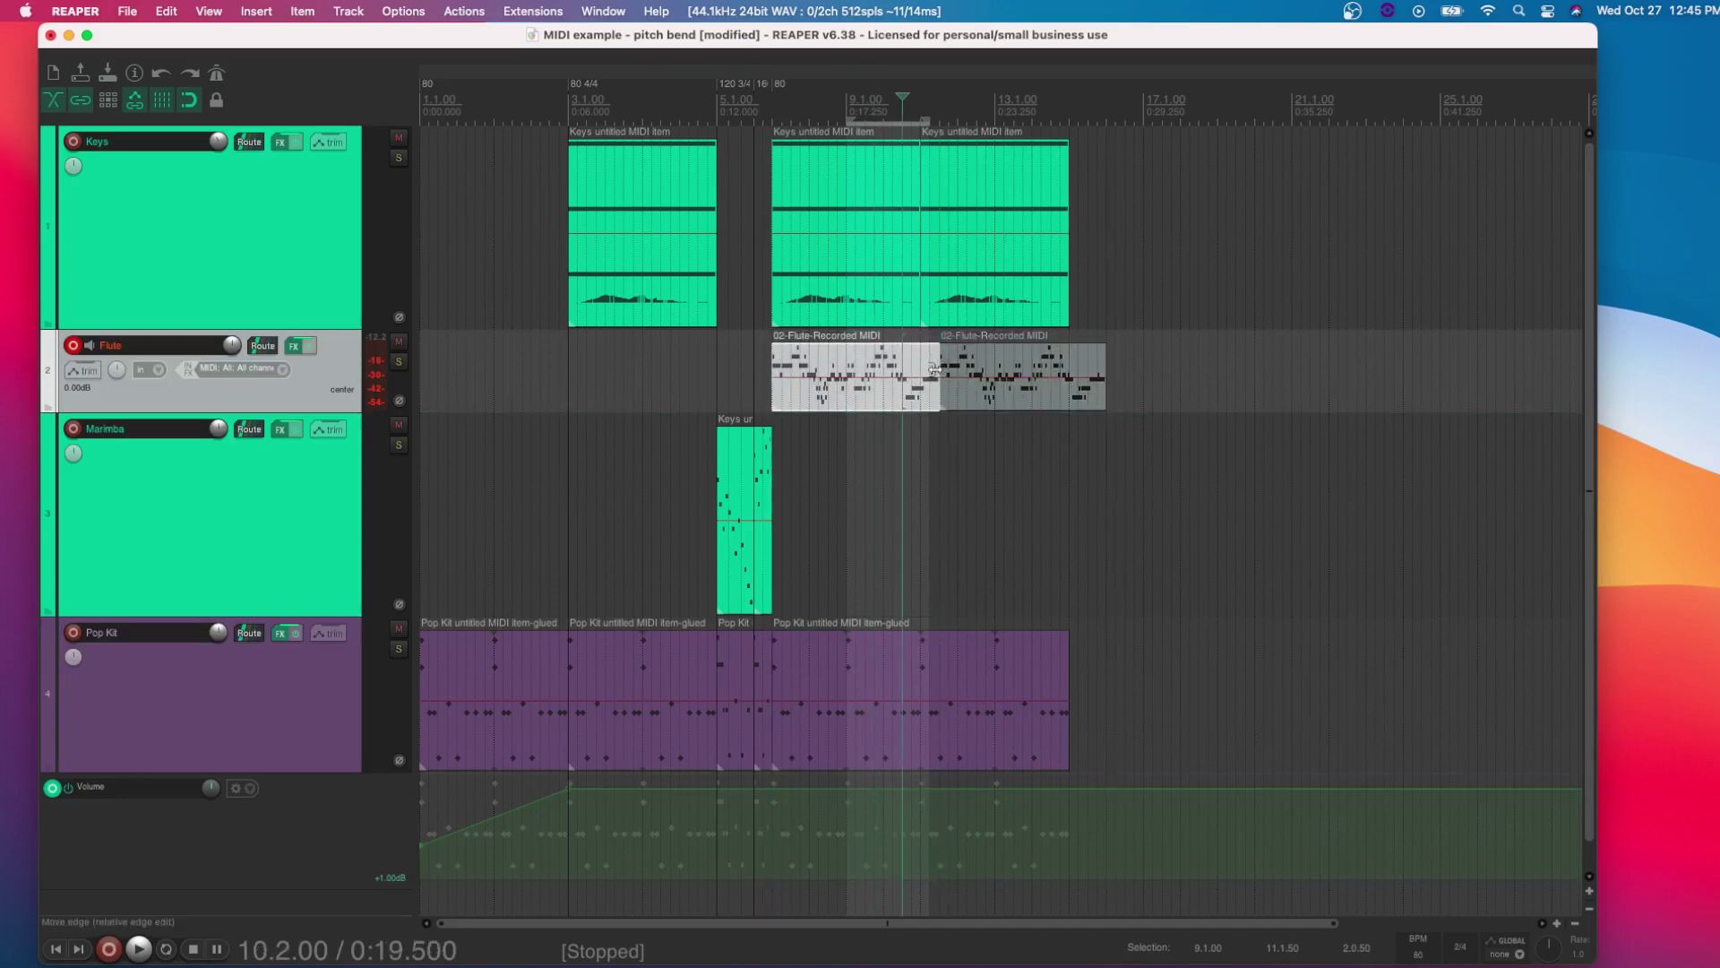
{"action": "left_click_drag", "start_coordinate": [934, 370], "coordinate": [921, 371]}
{"action": "left_click_drag", "start_coordinate": [988, 387], "coordinate": [971, 387]}
{"action": "left_click_drag", "start_coordinate": [1088, 369], "coordinate": [1065, 369]}
Try to reverse the second flute item as a new take, close the MIDI editor and revert the new take
{"action": "right_click", "coordinate": [1012, 372]}
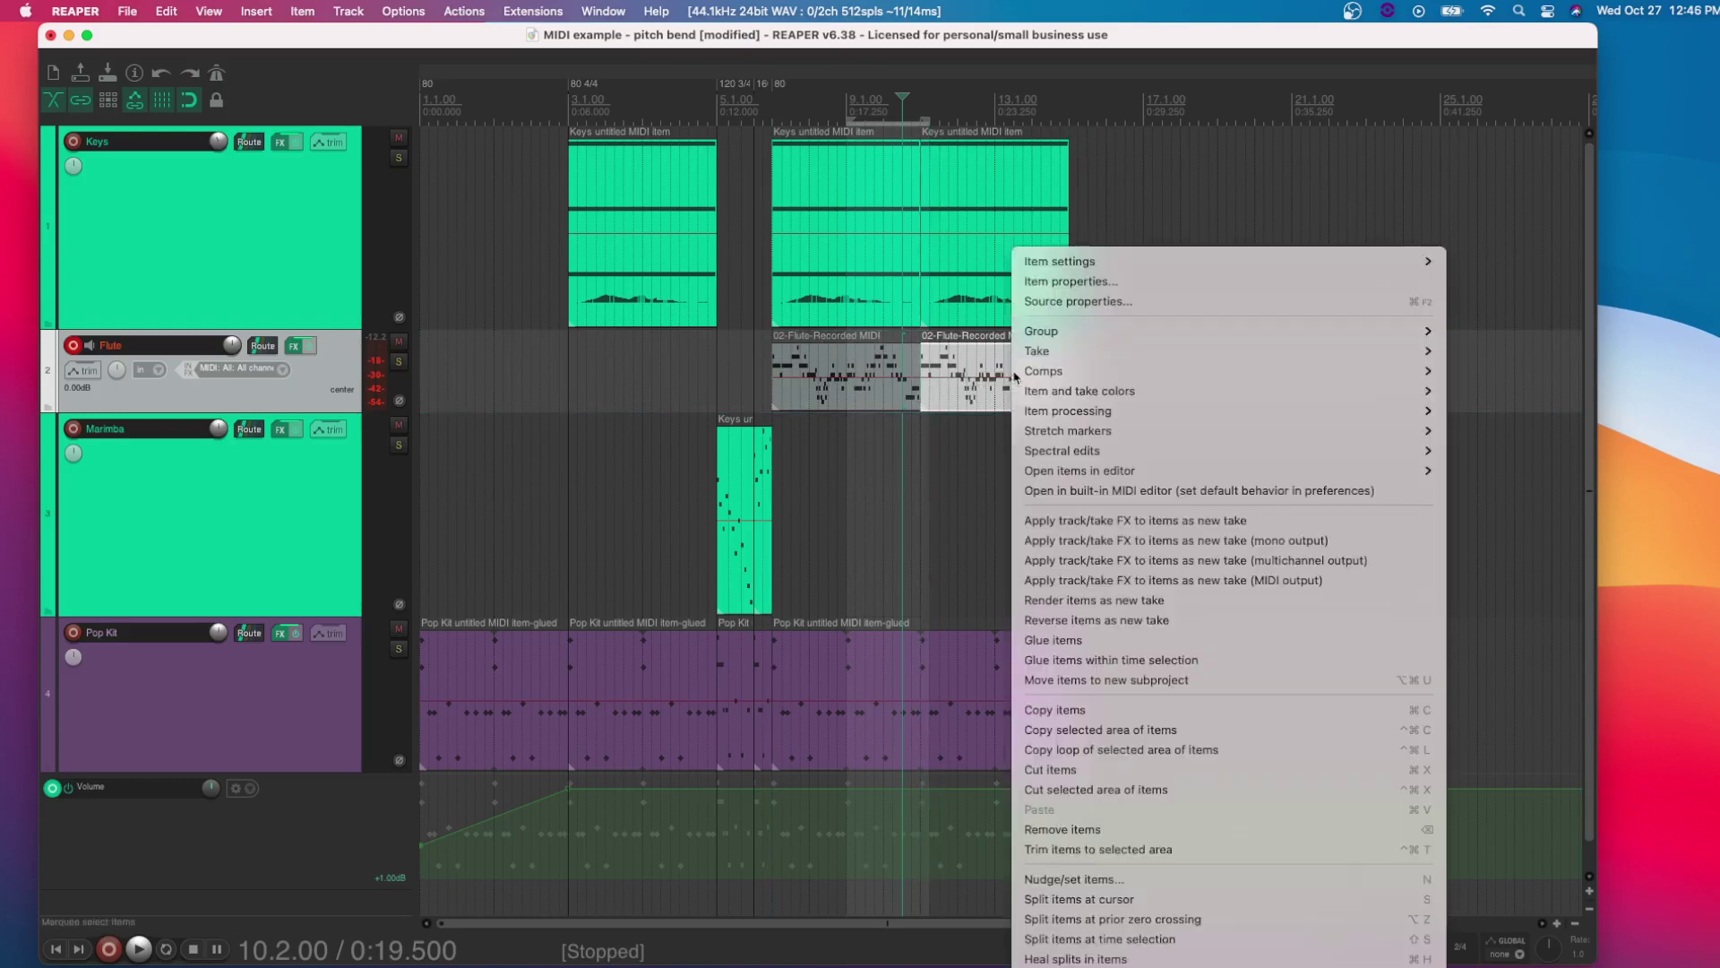
{"action": "left_click", "coordinate": [1094, 621]}
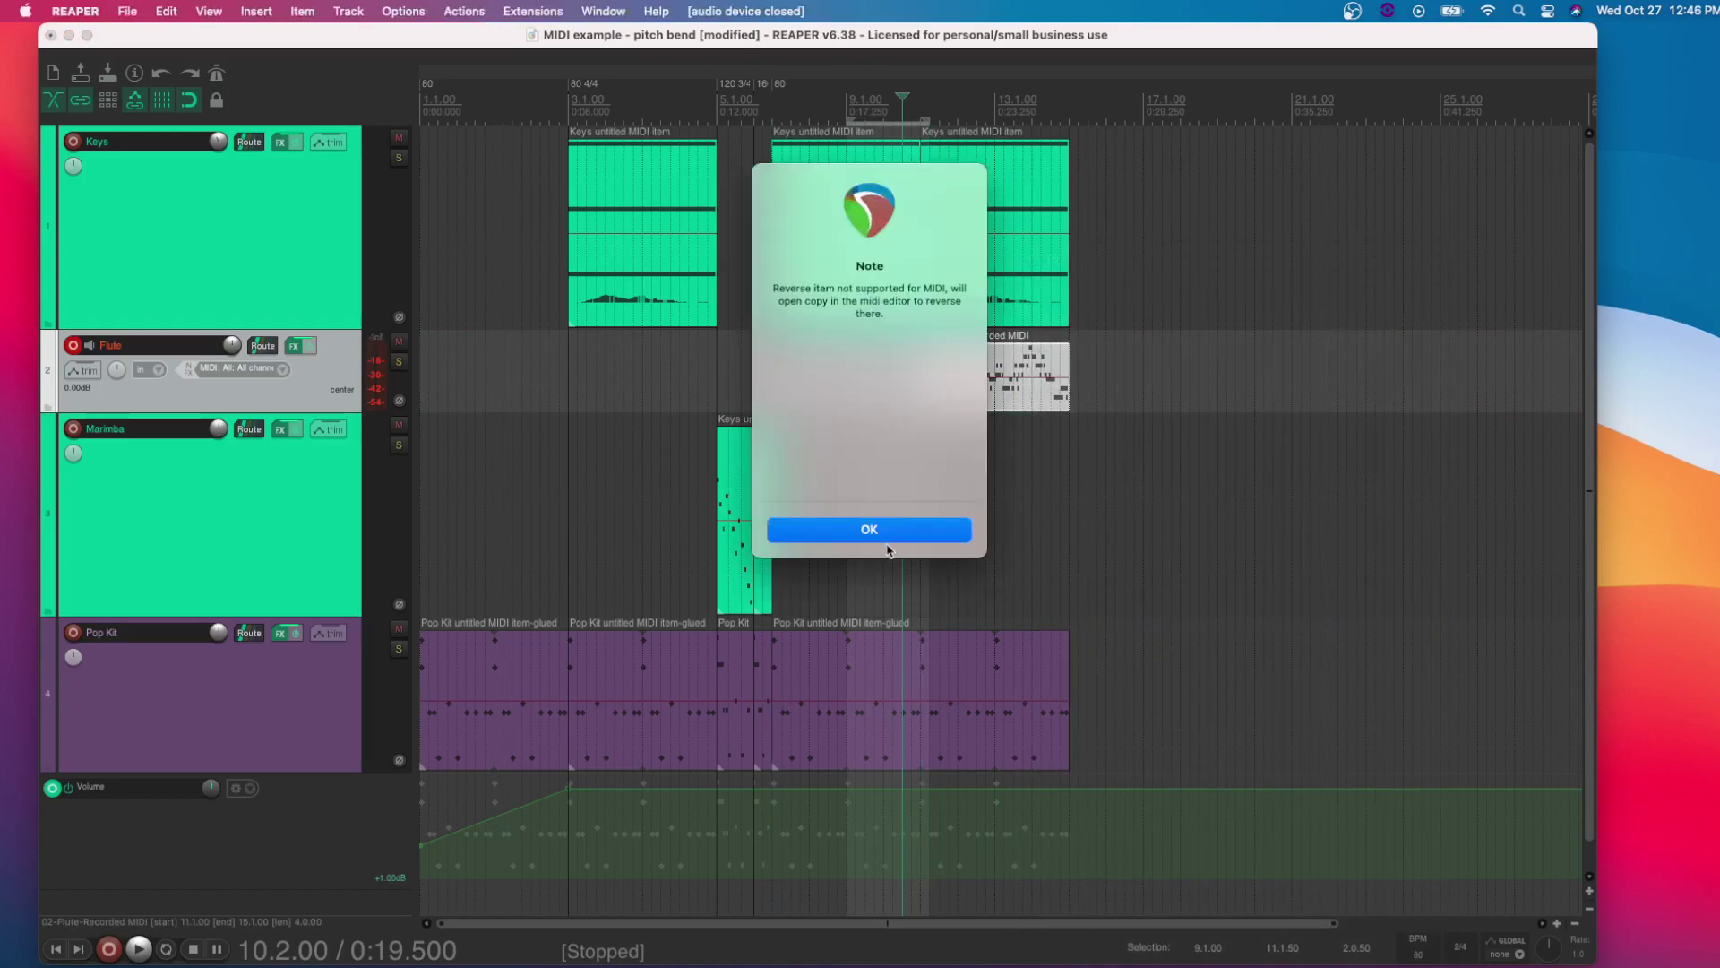
{"action": "left_click", "coordinate": [887, 534]}
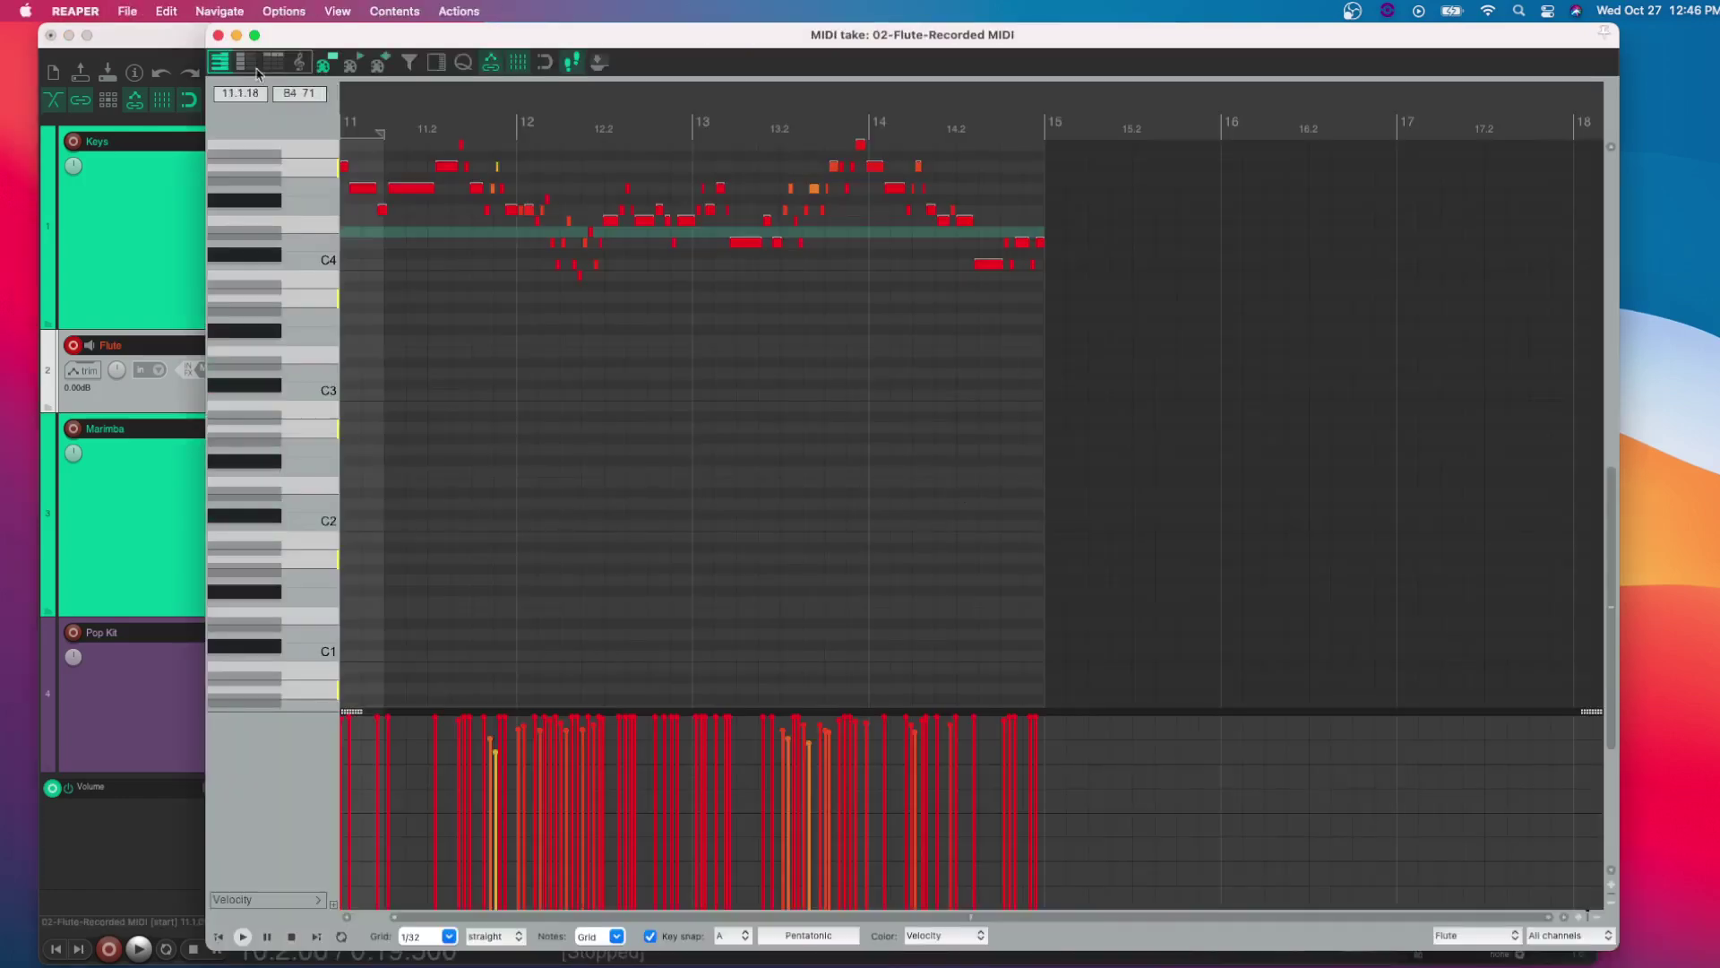
{"action": "left_click", "coordinate": [218, 36]}
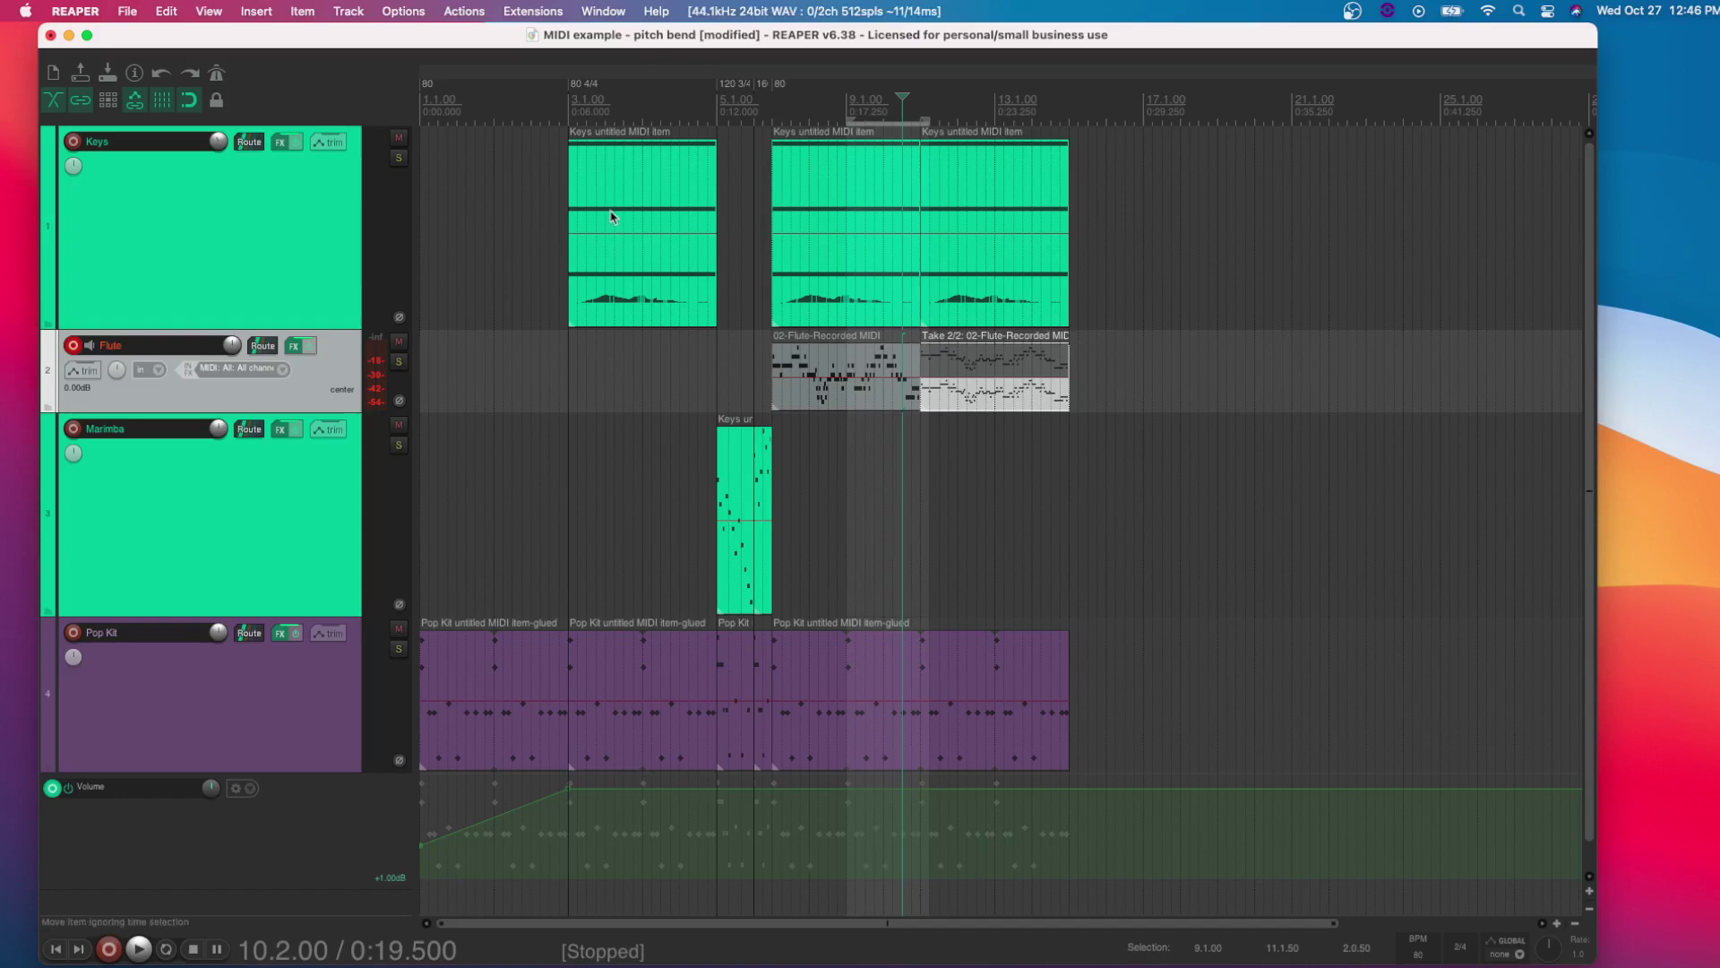
{"action": "left_click", "coordinate": [978, 400]}
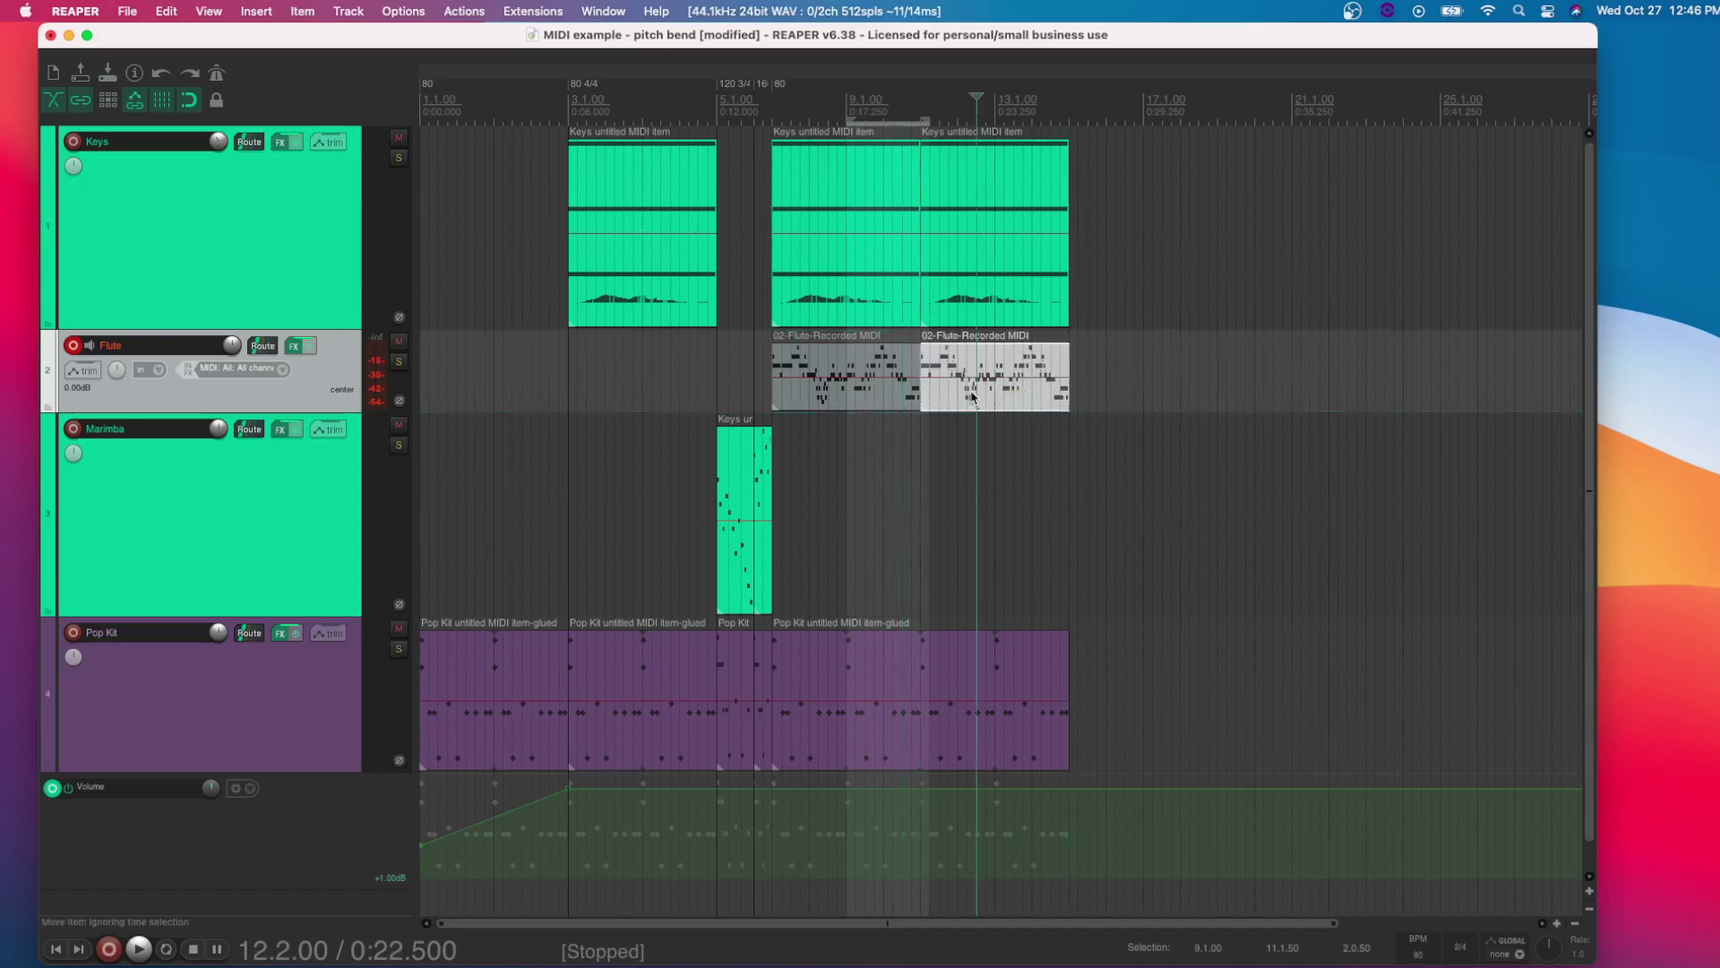
Delete the second flute item and replace it with a fresh duplicate of the first, placed directly after it
{"action": "key", "text": "Delete"}
{"action": "left_click", "coordinate": [855, 386]}
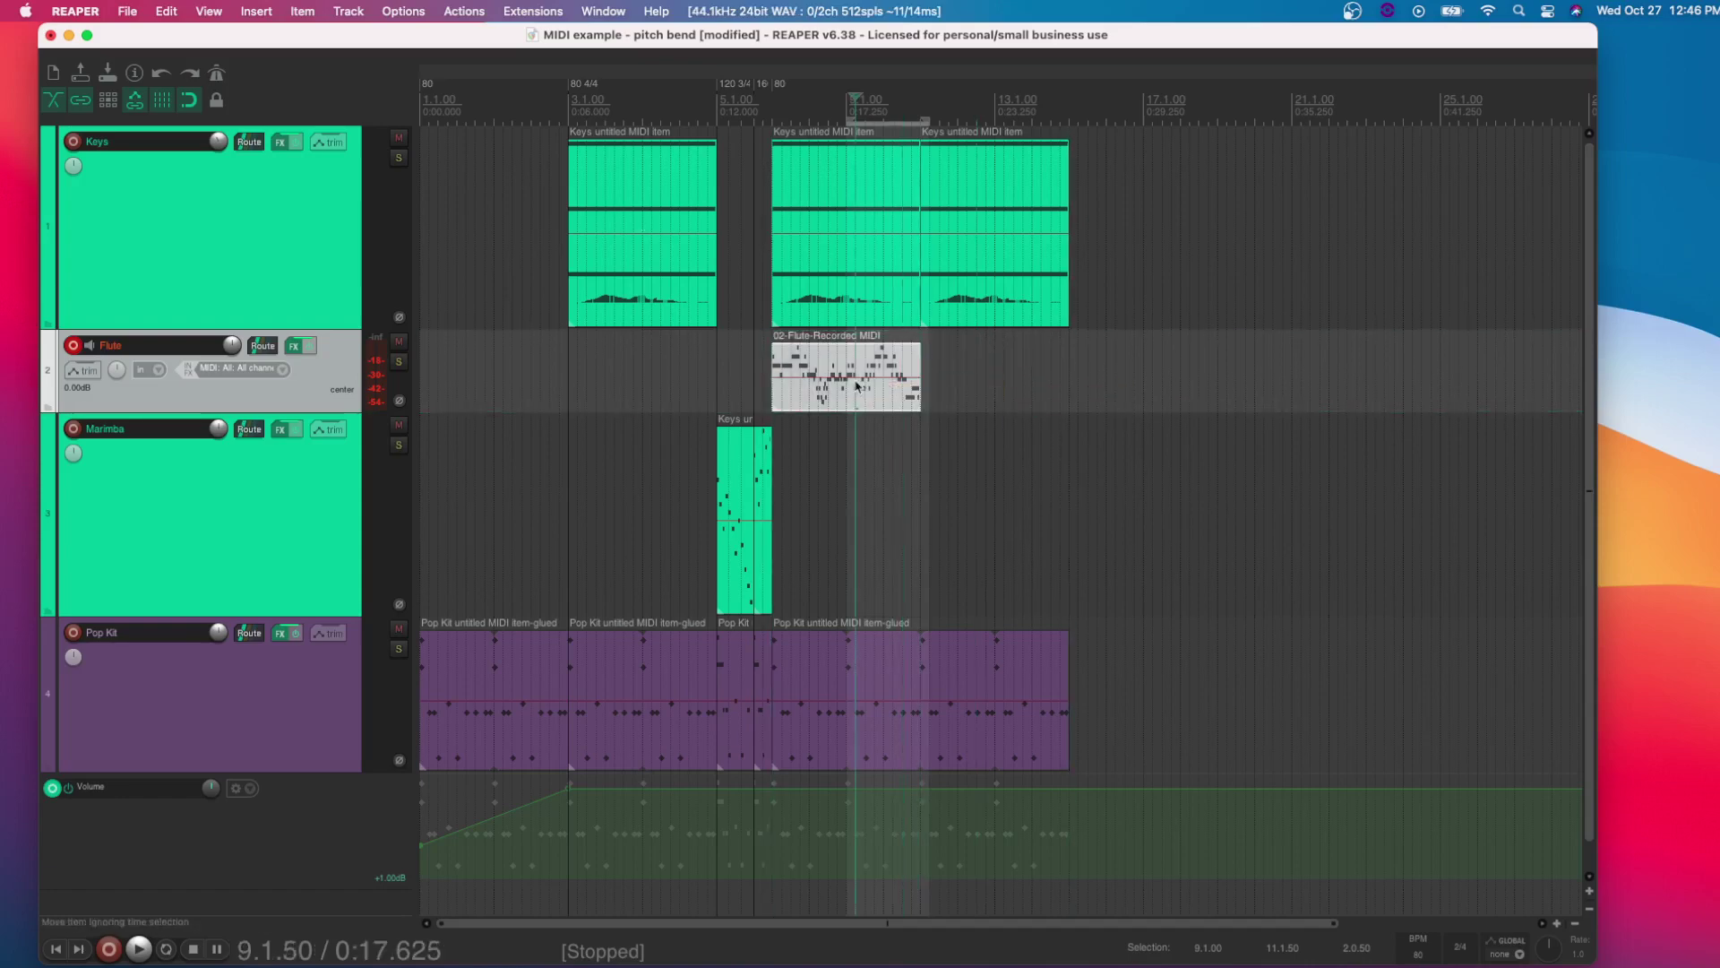
{"action": "key", "text": "super+d"}
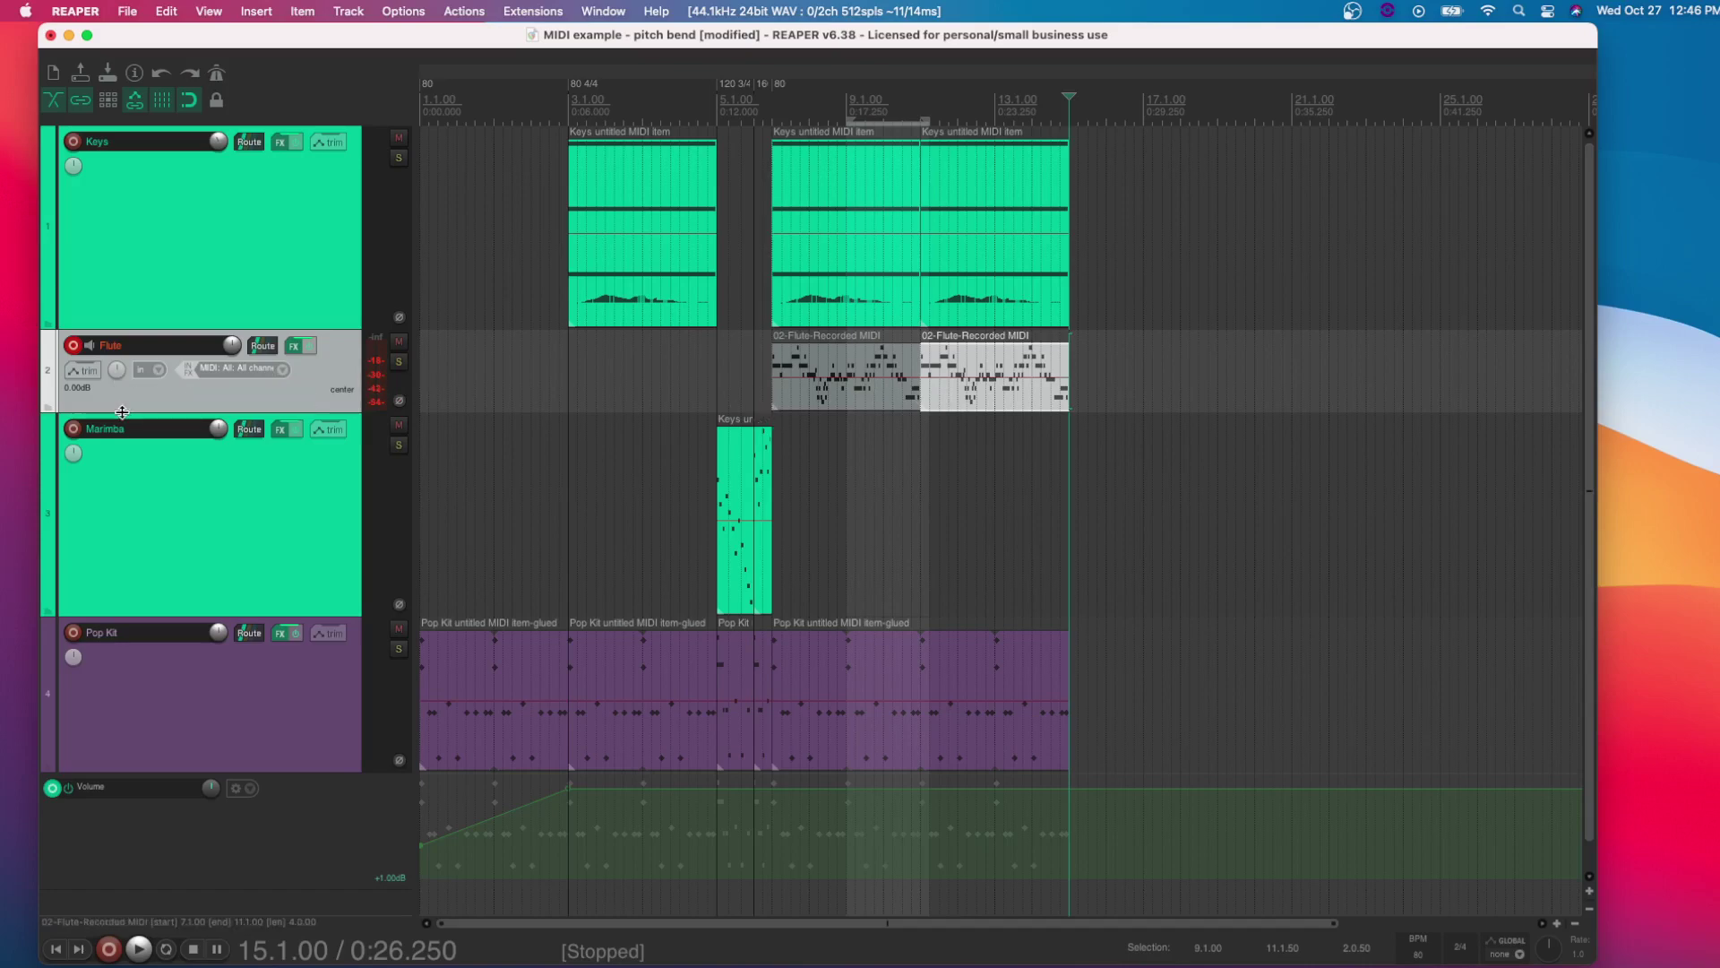
Add the JS: Distortion (Fuzz) effect after ARIA Player in the Flute track's effects chain
{"action": "left_click", "coordinate": [294, 346]}
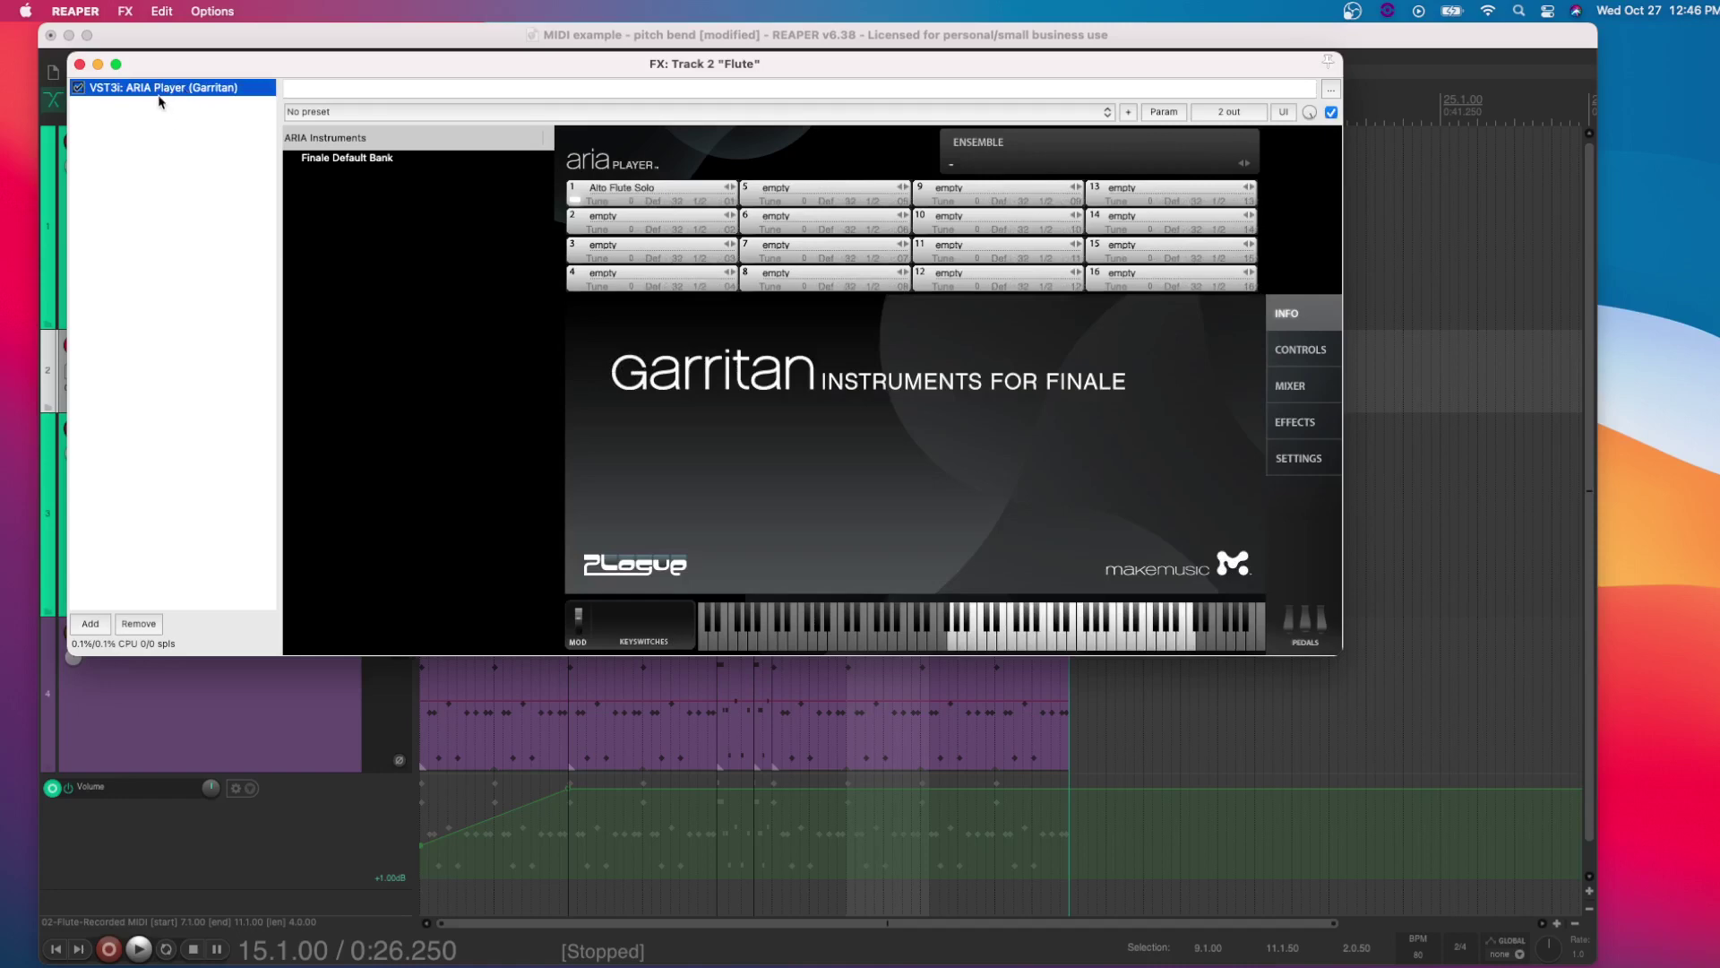
{"action": "left_click", "coordinate": [161, 121]}
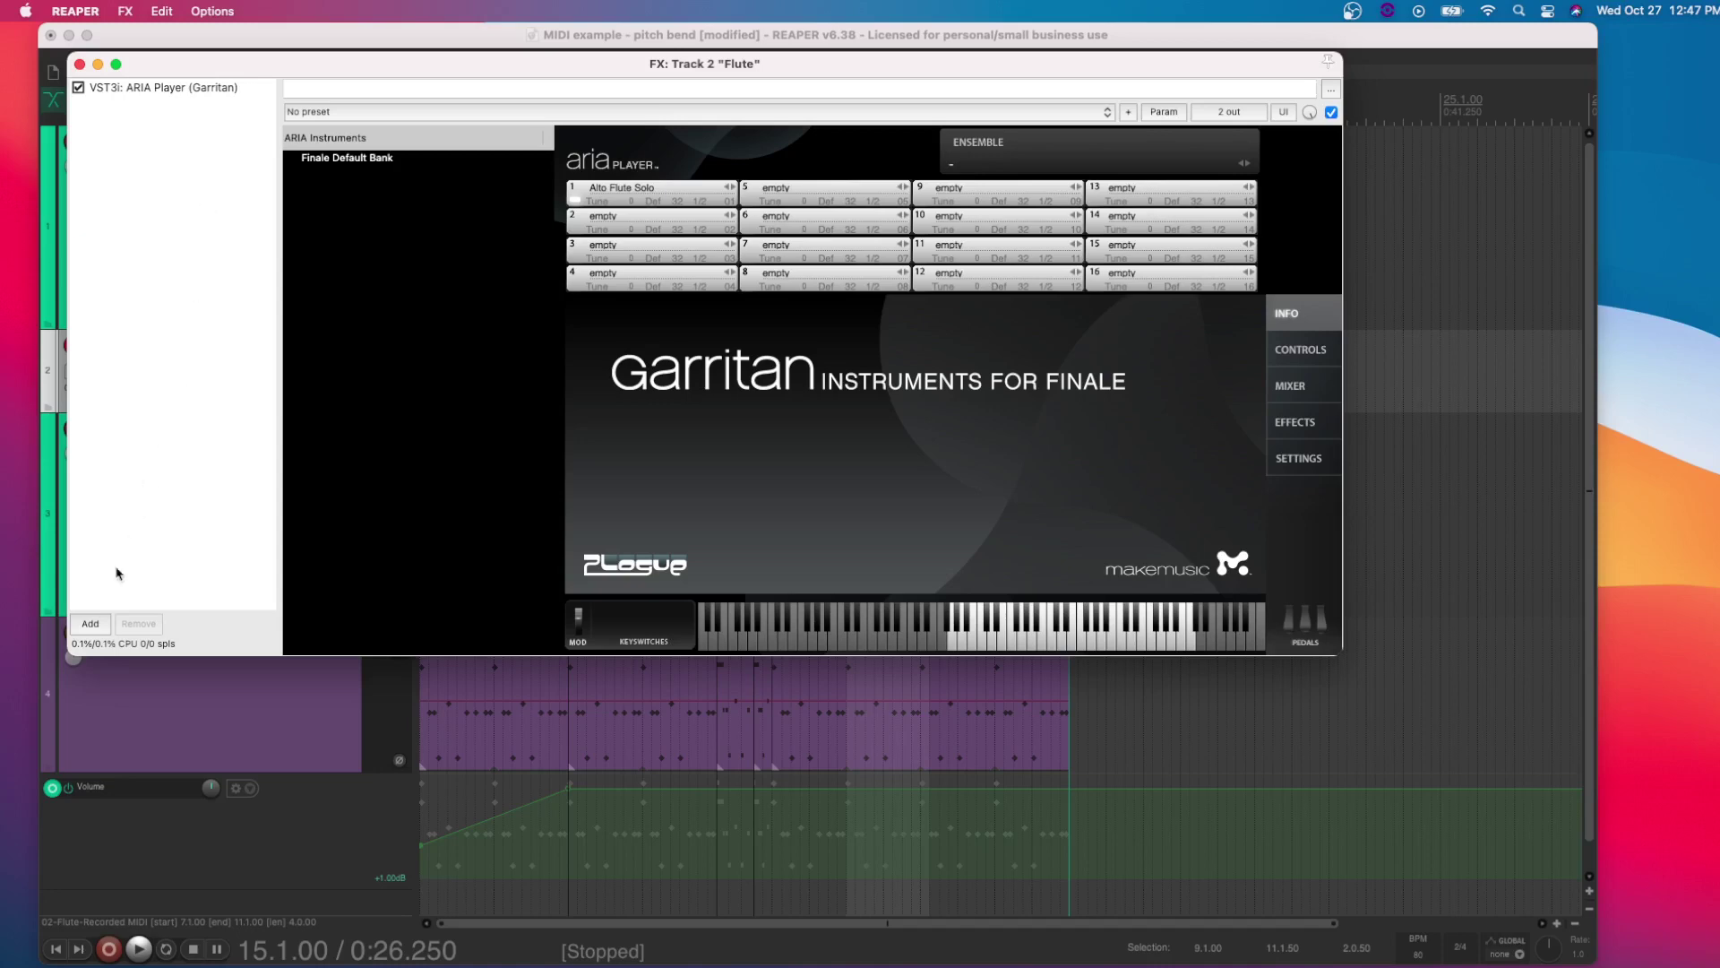
{"action": "left_click", "coordinate": [91, 624]}
{"action": "scroll", "coordinate": [257, 376], "scroll_direction": "up", "scroll_amount": 3}
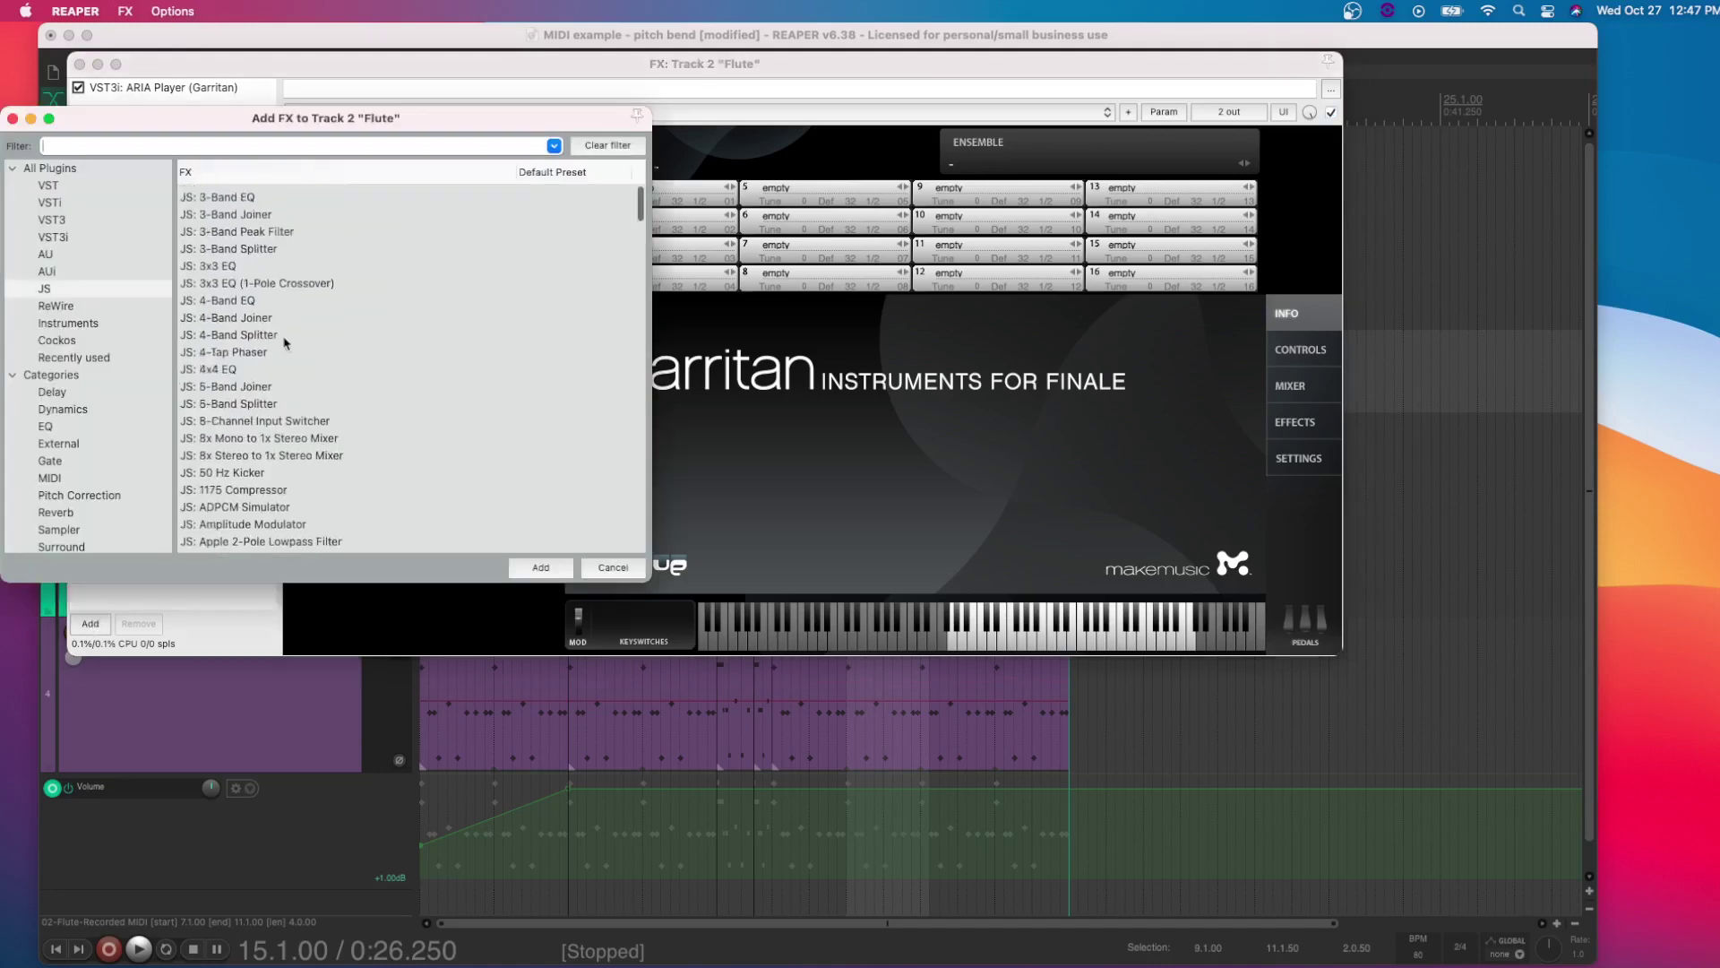
{"action": "scroll", "coordinate": [262, 369], "scroll_direction": "down", "scroll_amount": 1}
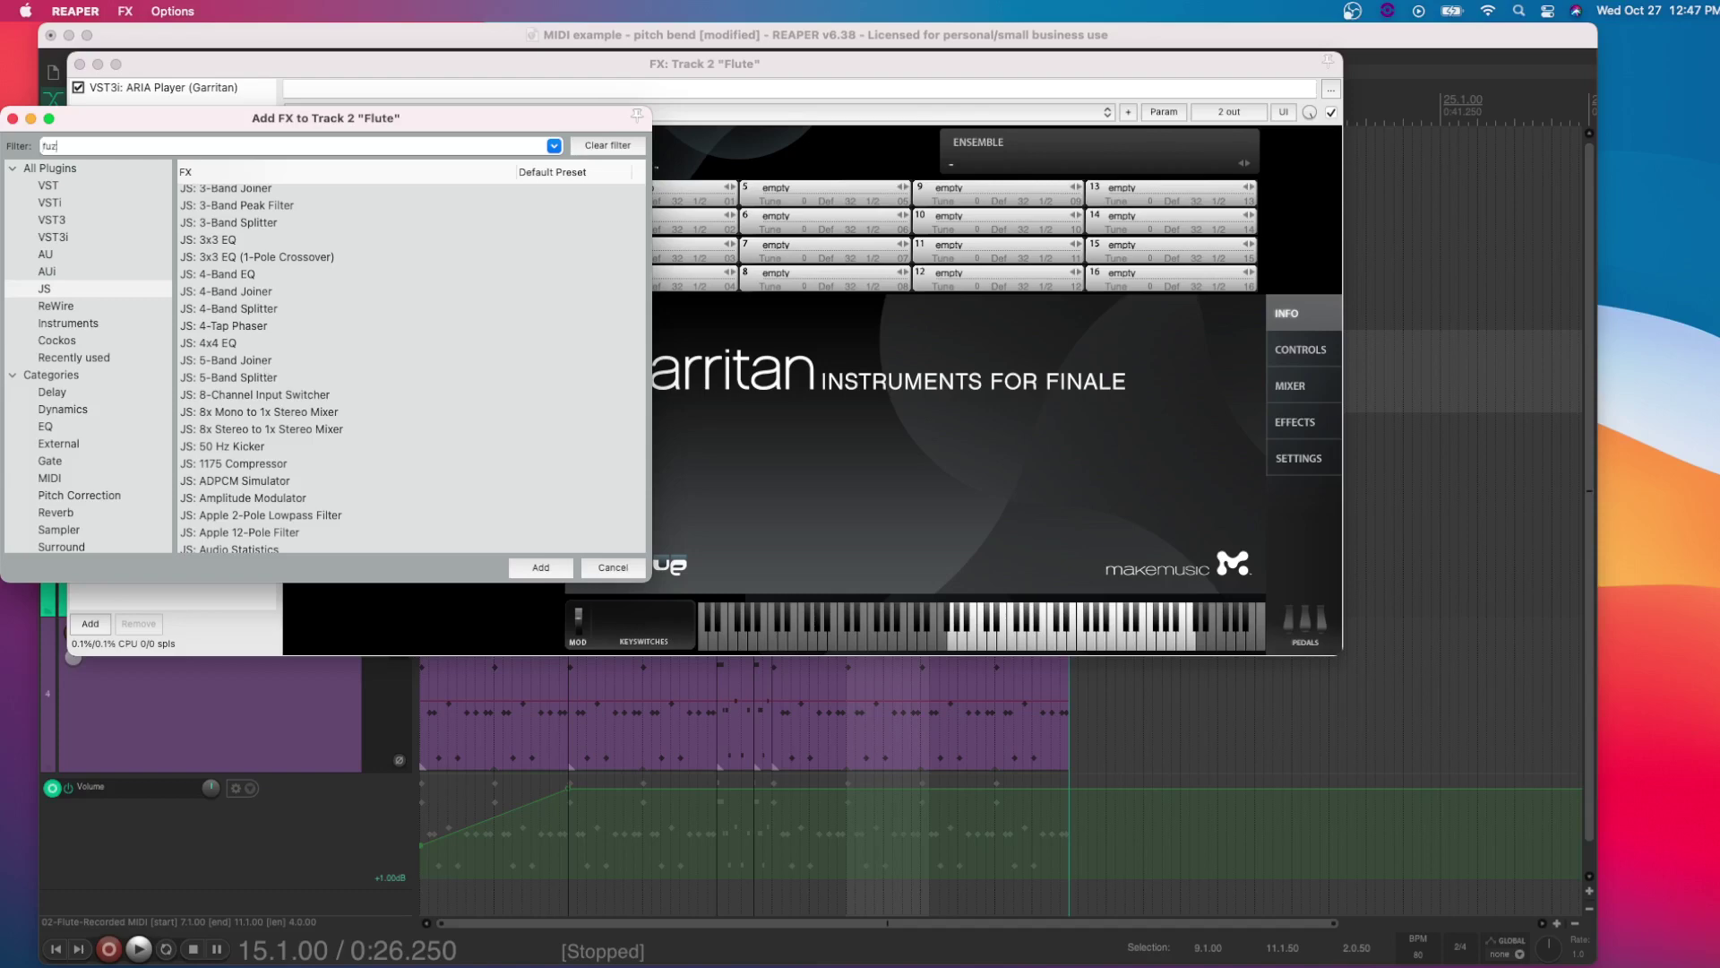
{"action": "type", "text": "z"}
{"action": "left_click", "coordinate": [268, 195]}
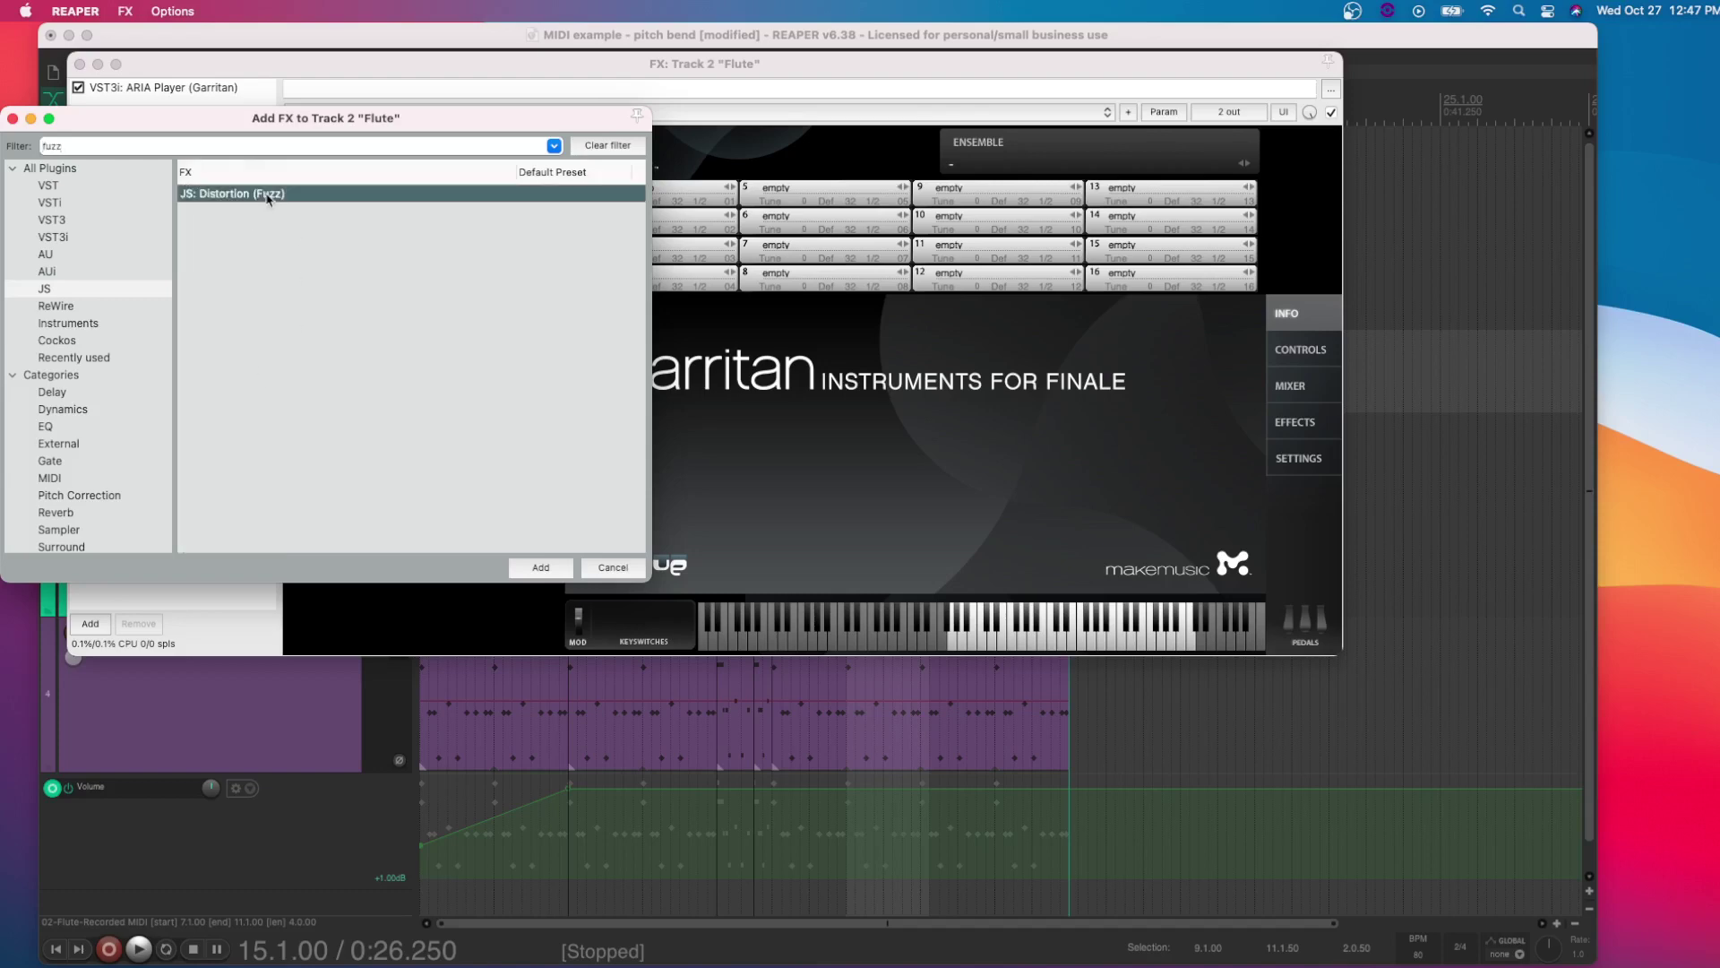
{"action": "left_click", "coordinate": [541, 567]}
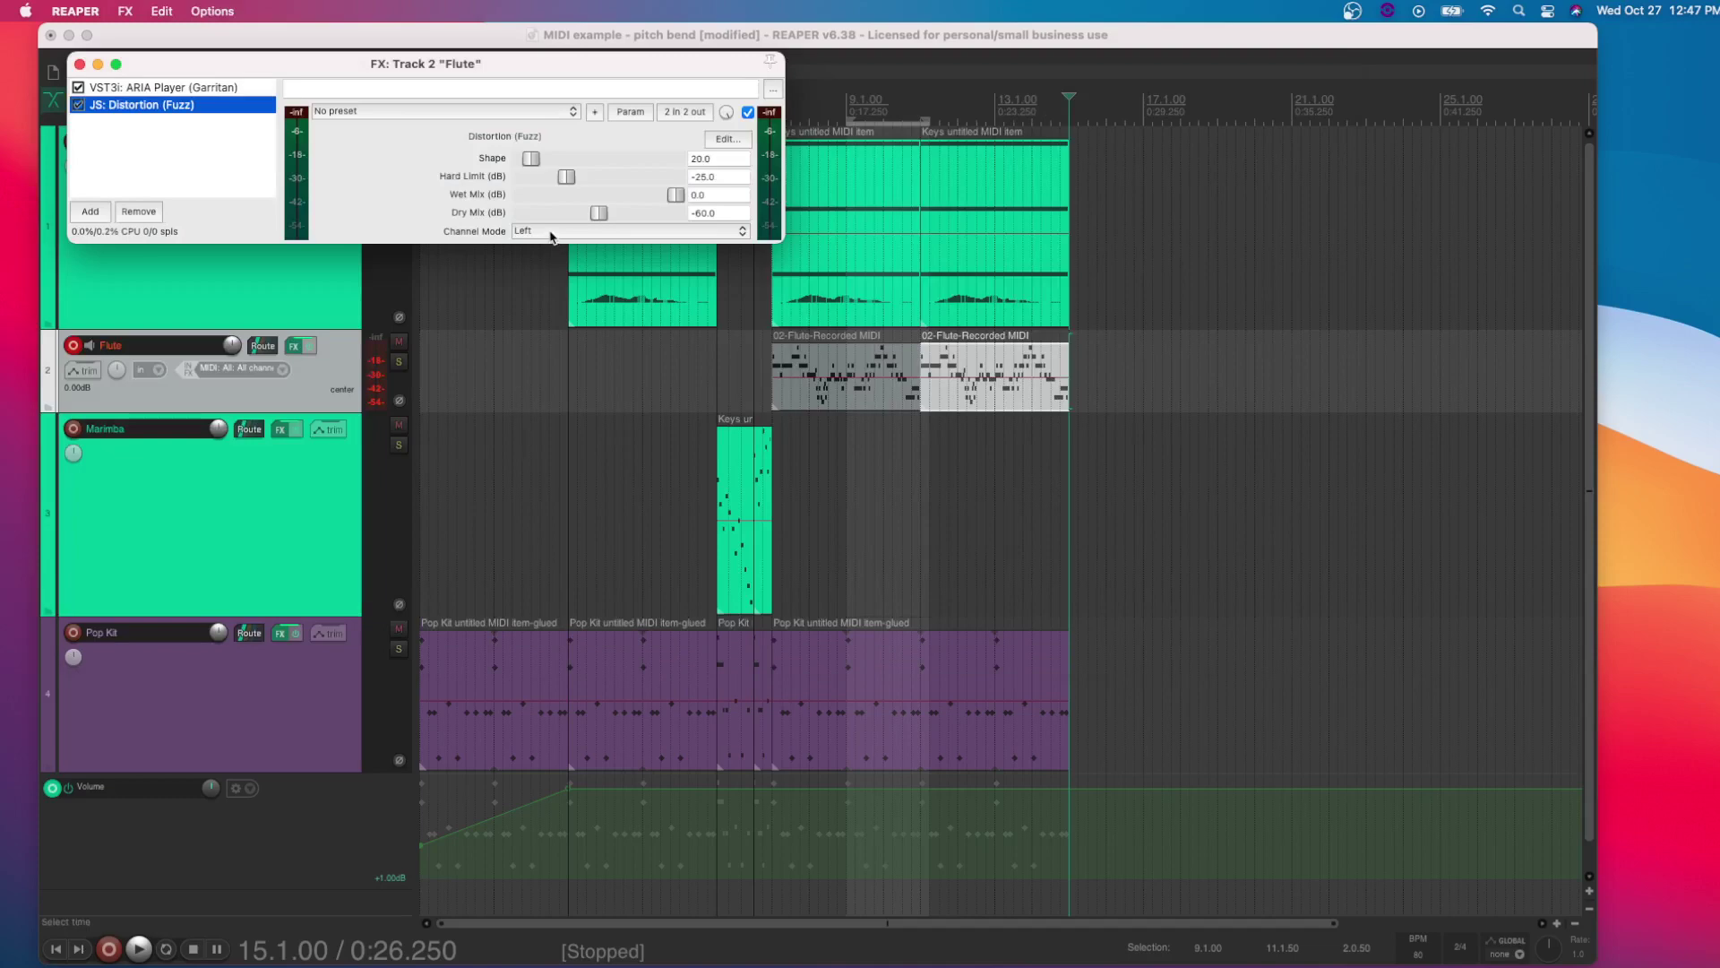
Move the effects window below the flute items and play back the arrangement from 8.1.00 to hear the fuzz
{"action": "left_click_drag", "start_coordinate": [613, 63], "coordinate": [1018, 484]}
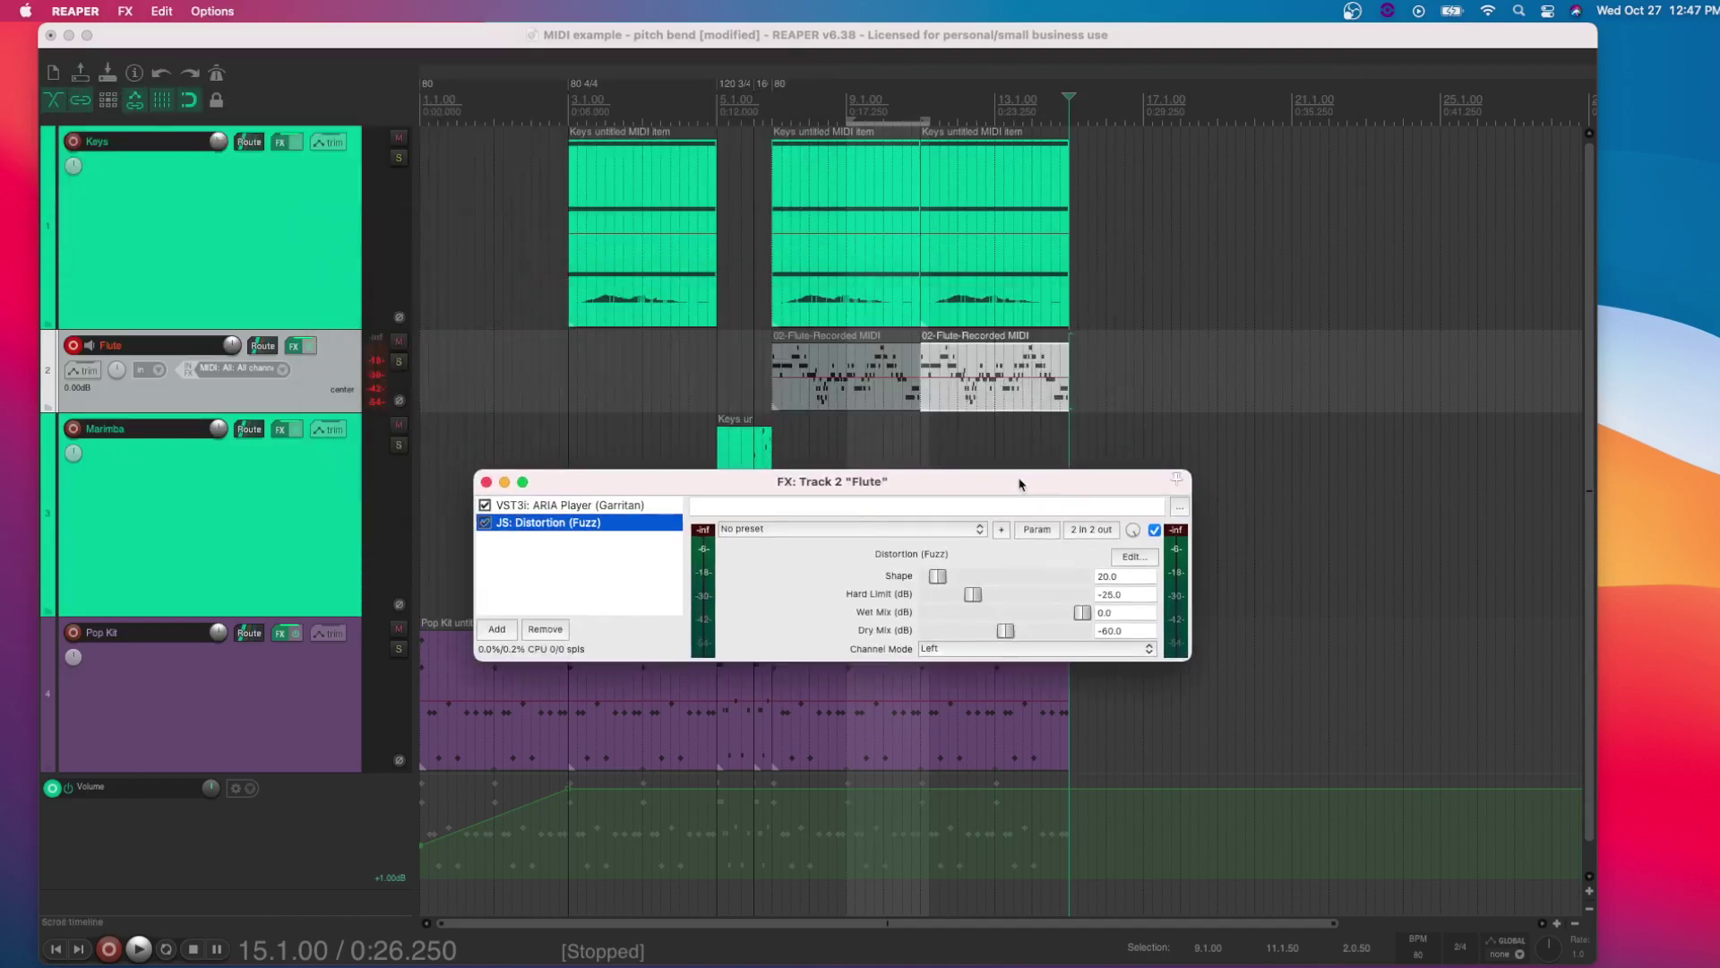
{"action": "left_click", "coordinate": [812, 424]}
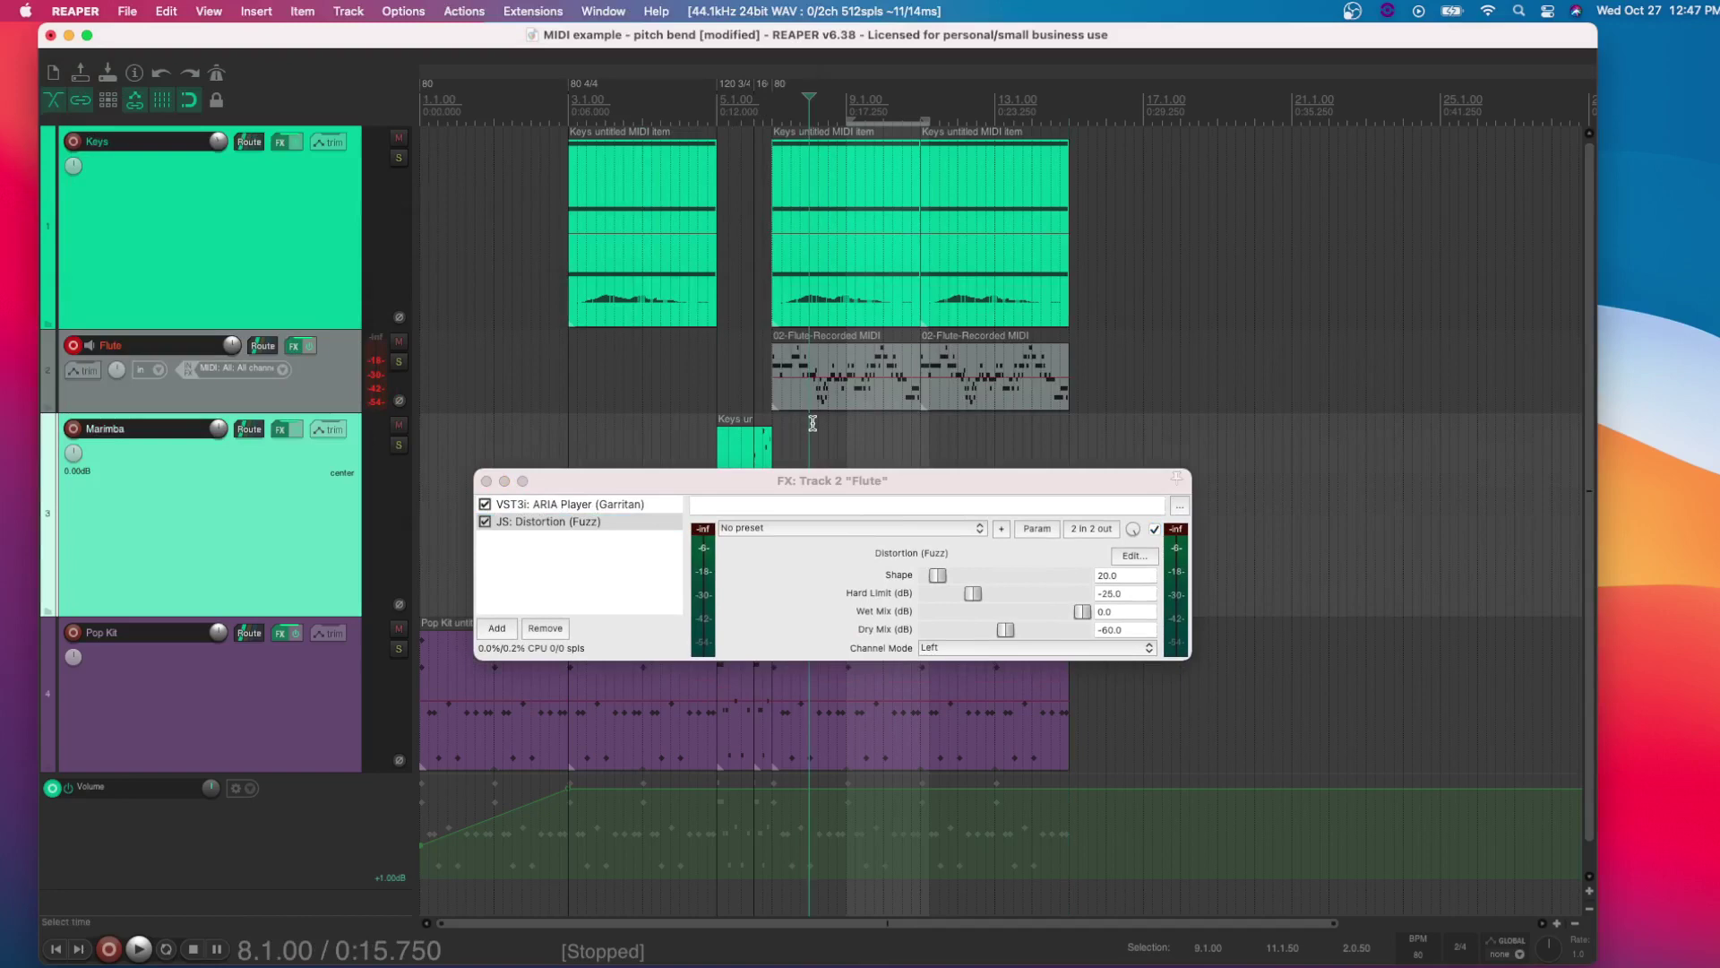
{"action": "key", "text": "space"}
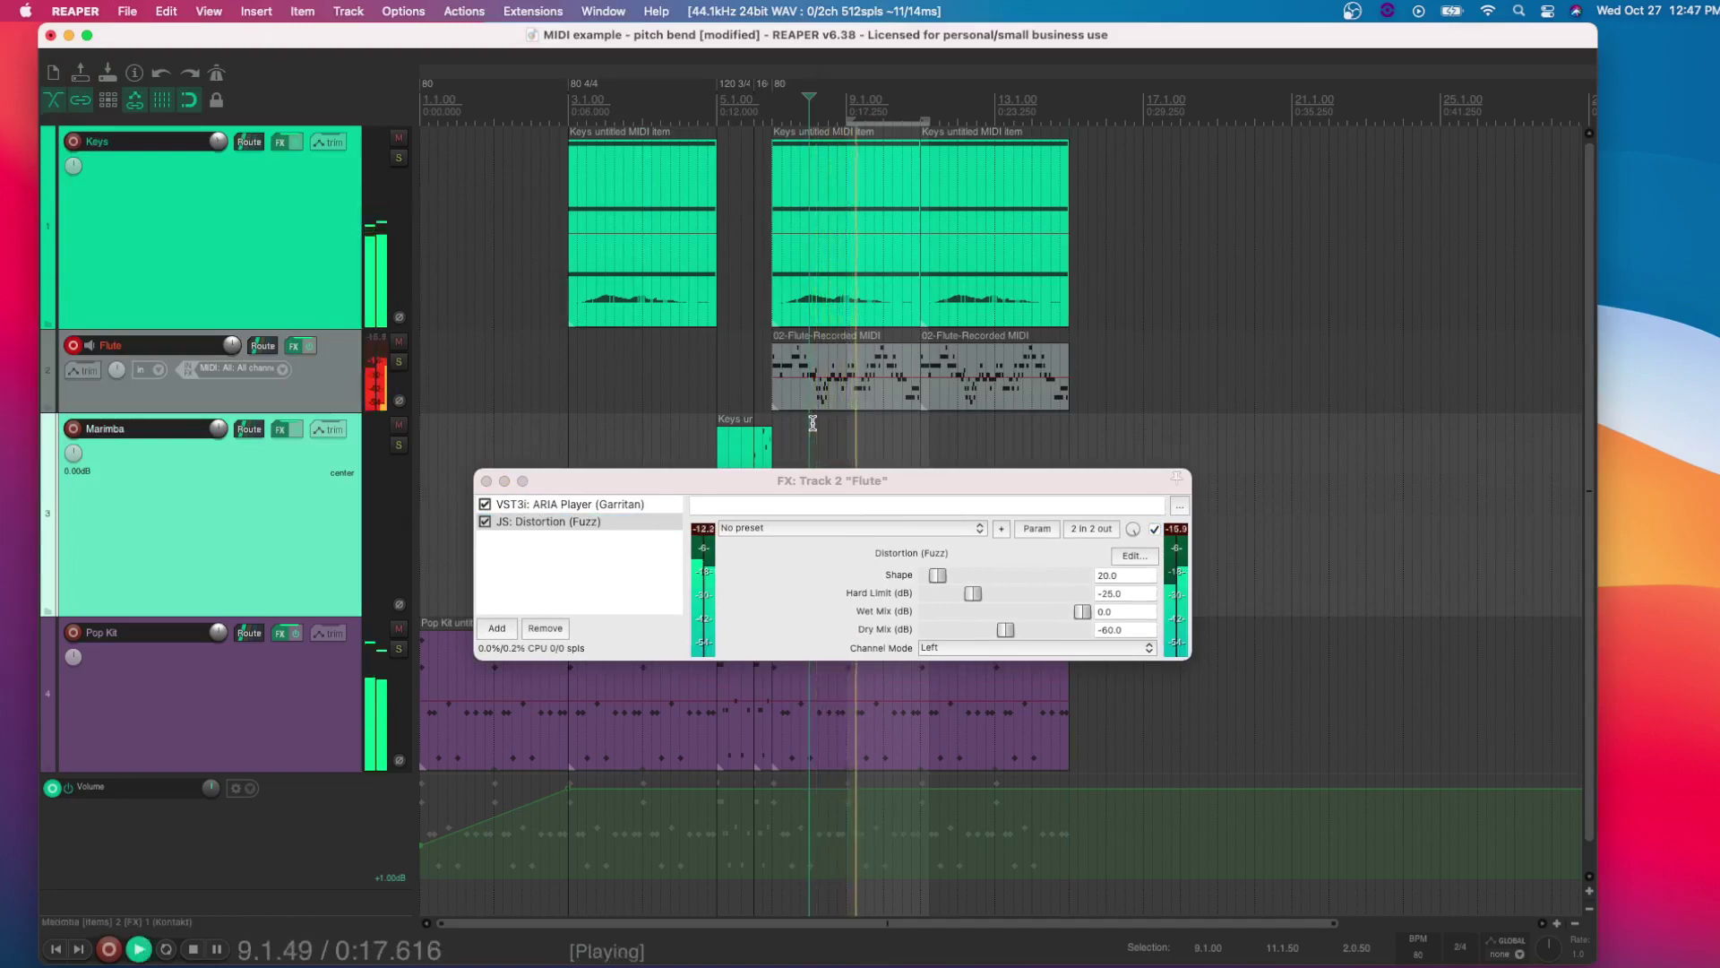
{"action": "key", "text": "space"}
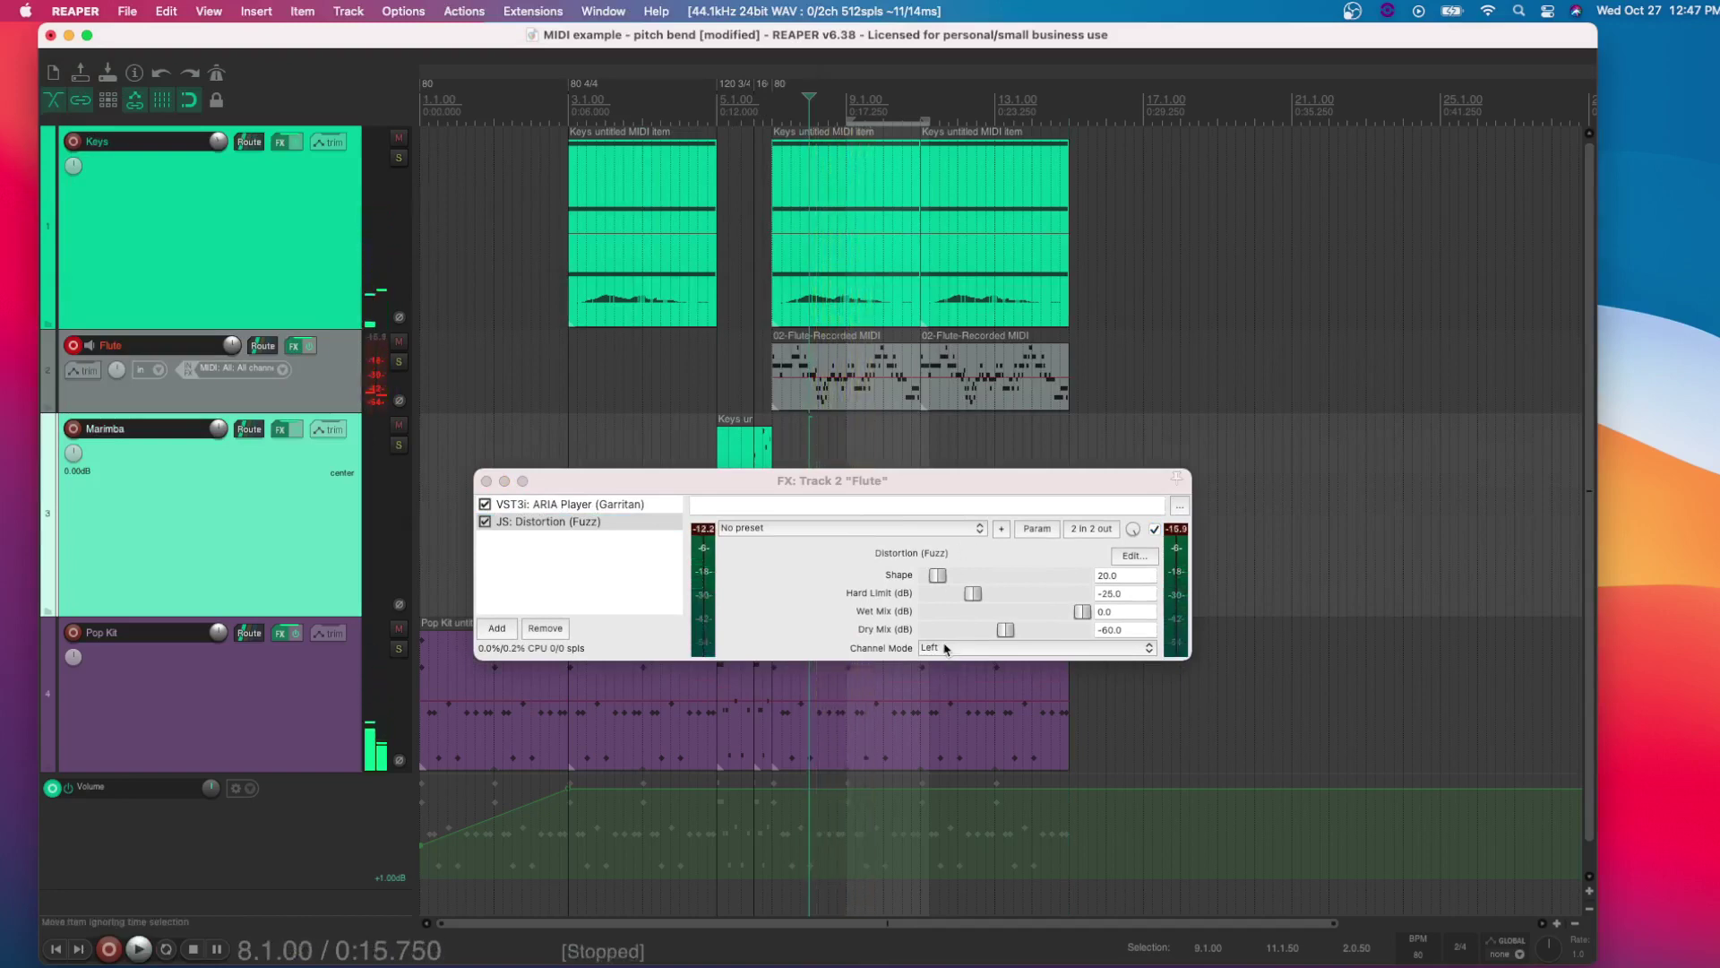
Set the fuzz's channel mode to Right and its dry mix to -120 dB
{"action": "left_click", "coordinate": [945, 648]}
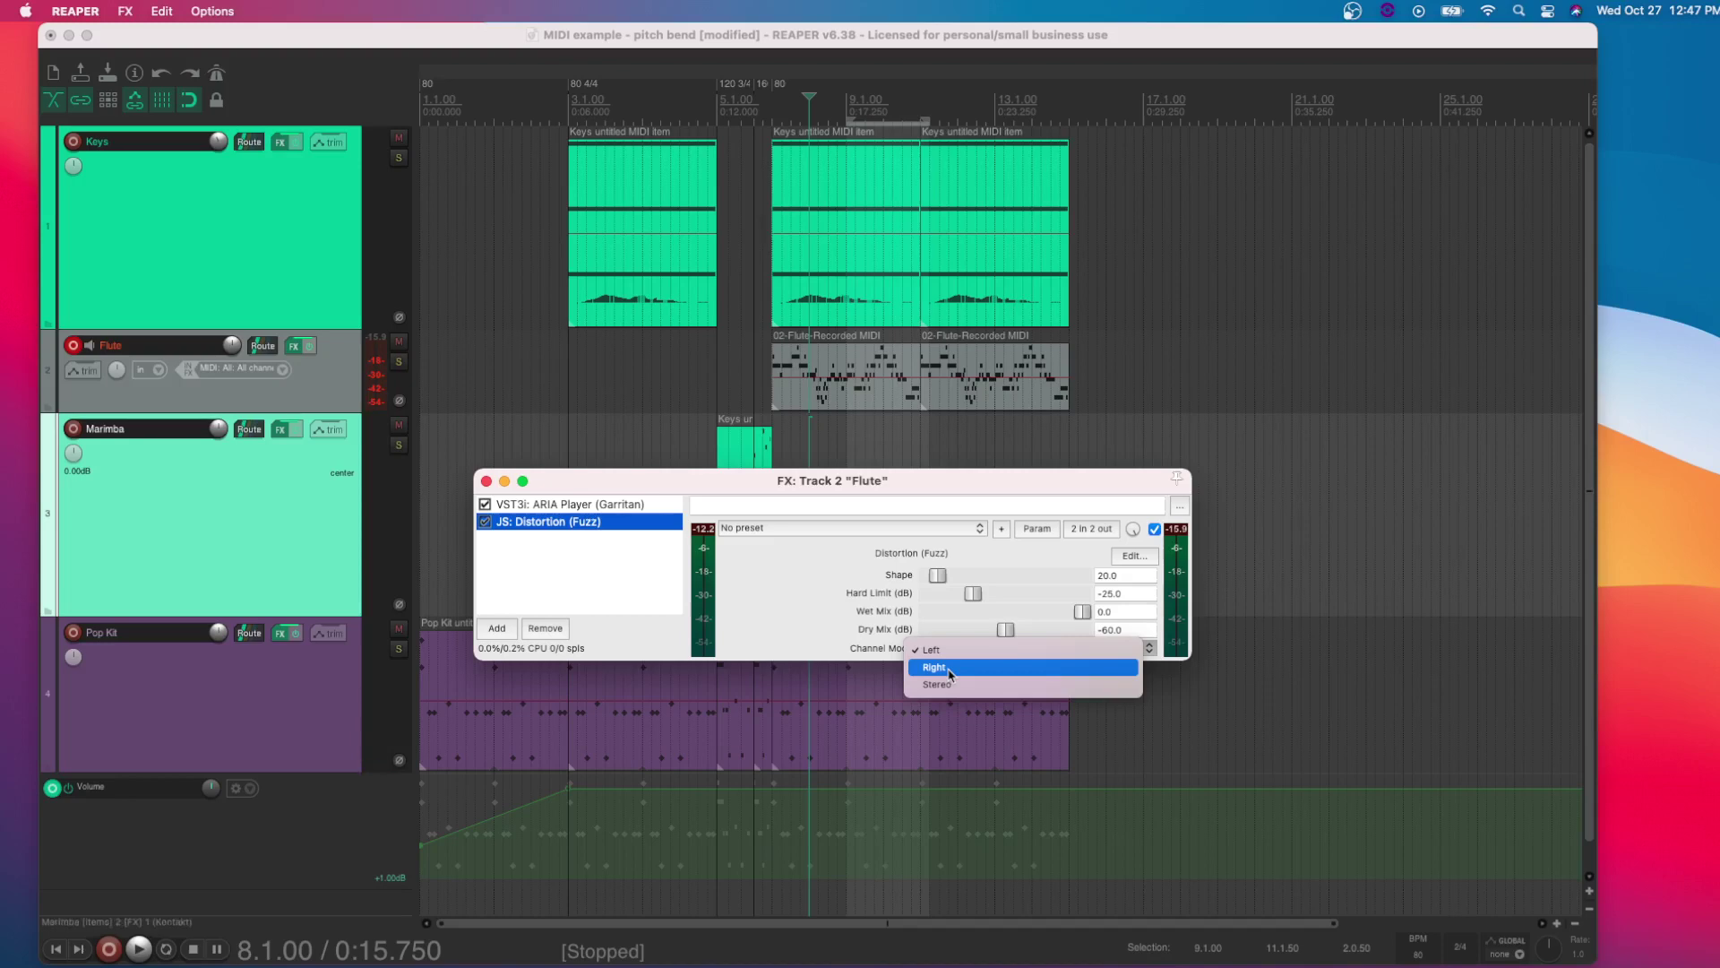
{"action": "left_click", "coordinate": [951, 674]}
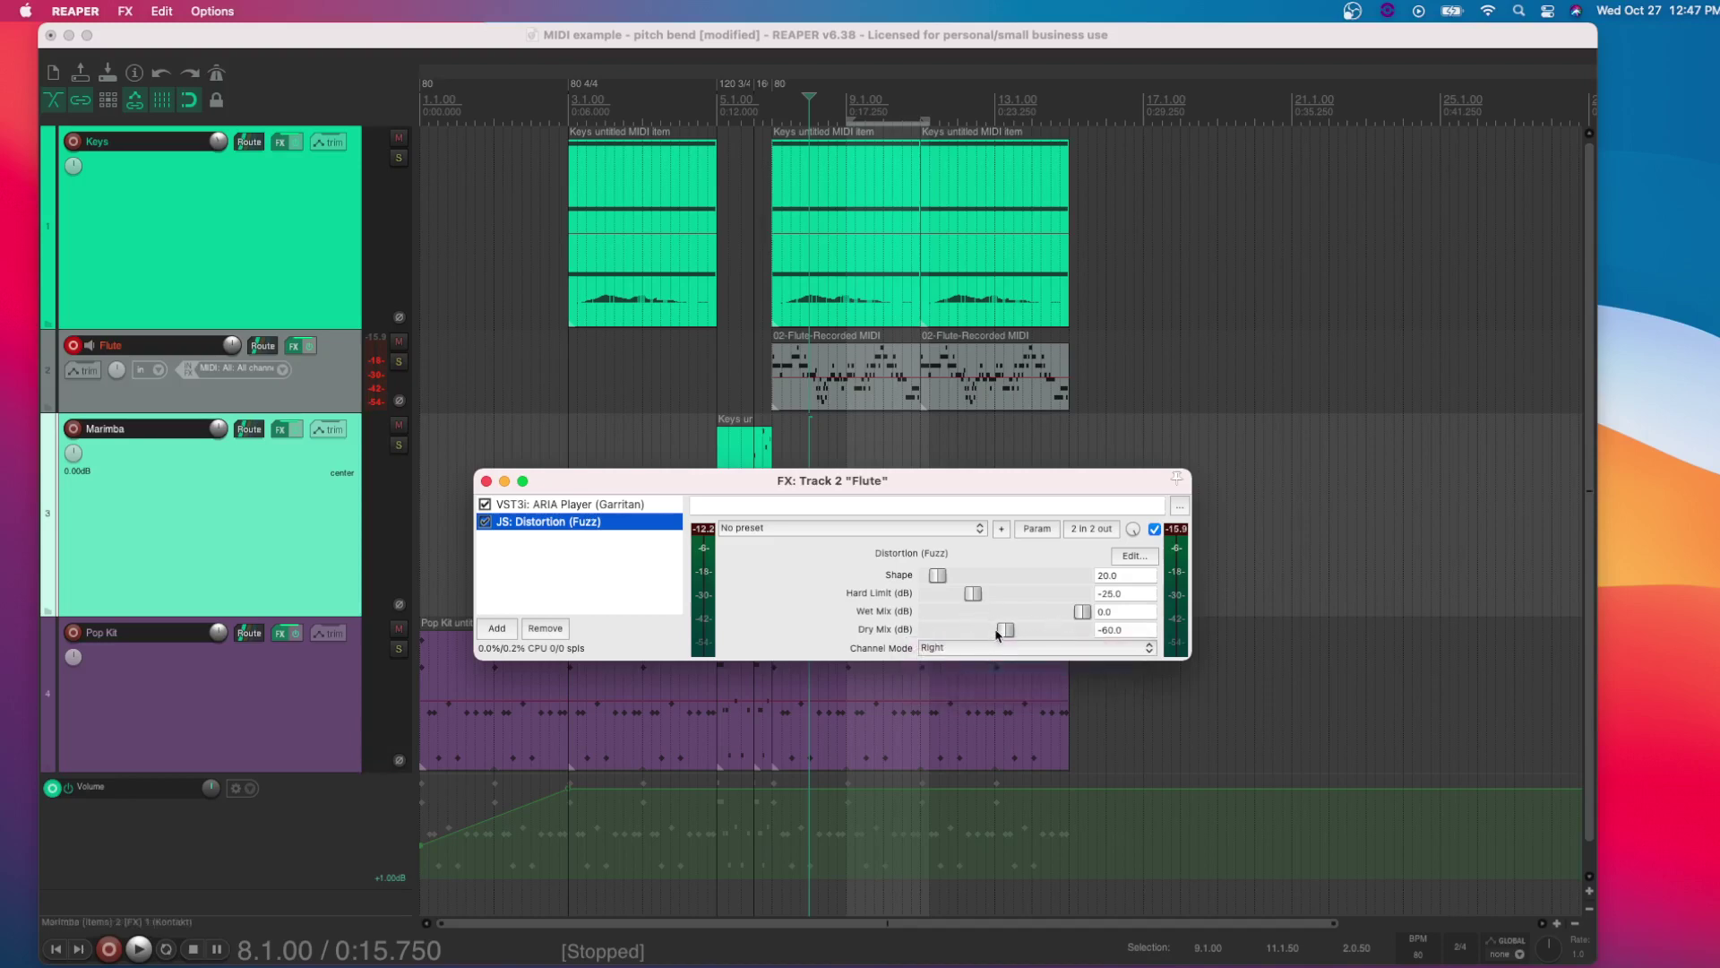
{"action": "left_click_drag", "start_coordinate": [1005, 630], "coordinate": [924, 634]}
During playback, set the fuzz's wet mix to -7.0 dB and compare the Stereo and Right channel modes
{"action": "key", "text": "space"}
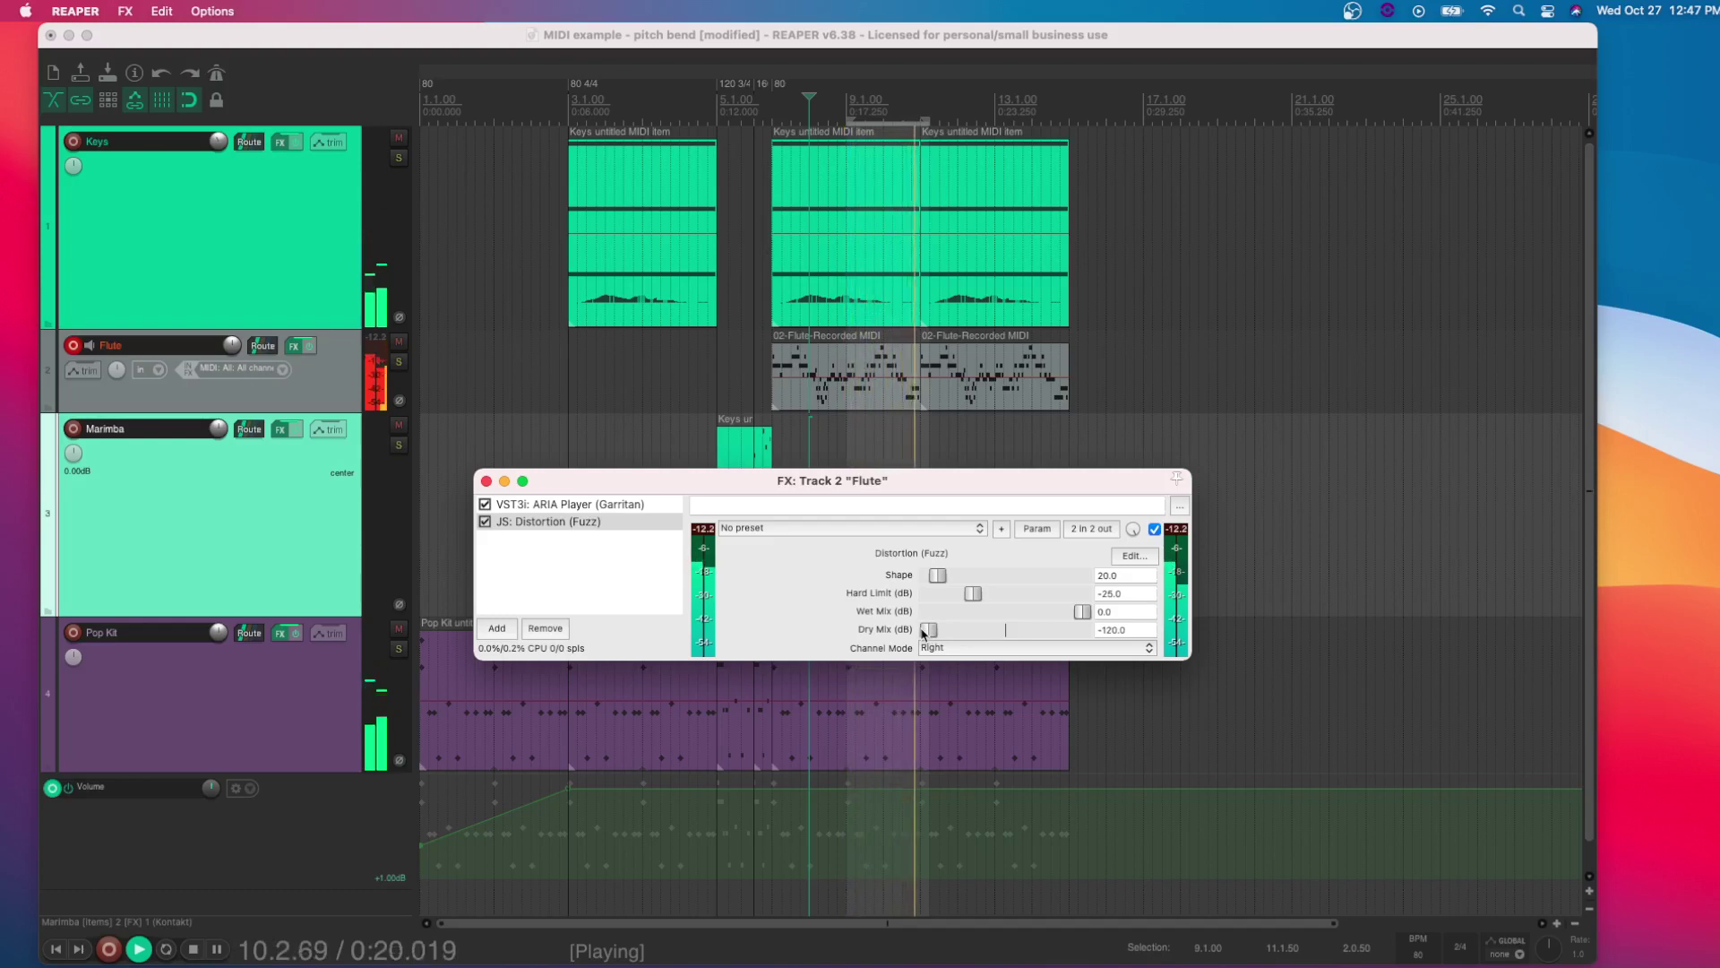
{"action": "left_click_drag", "start_coordinate": [1079, 613], "coordinate": [1066, 633]}
{"action": "left_click", "coordinate": [1057, 647]}
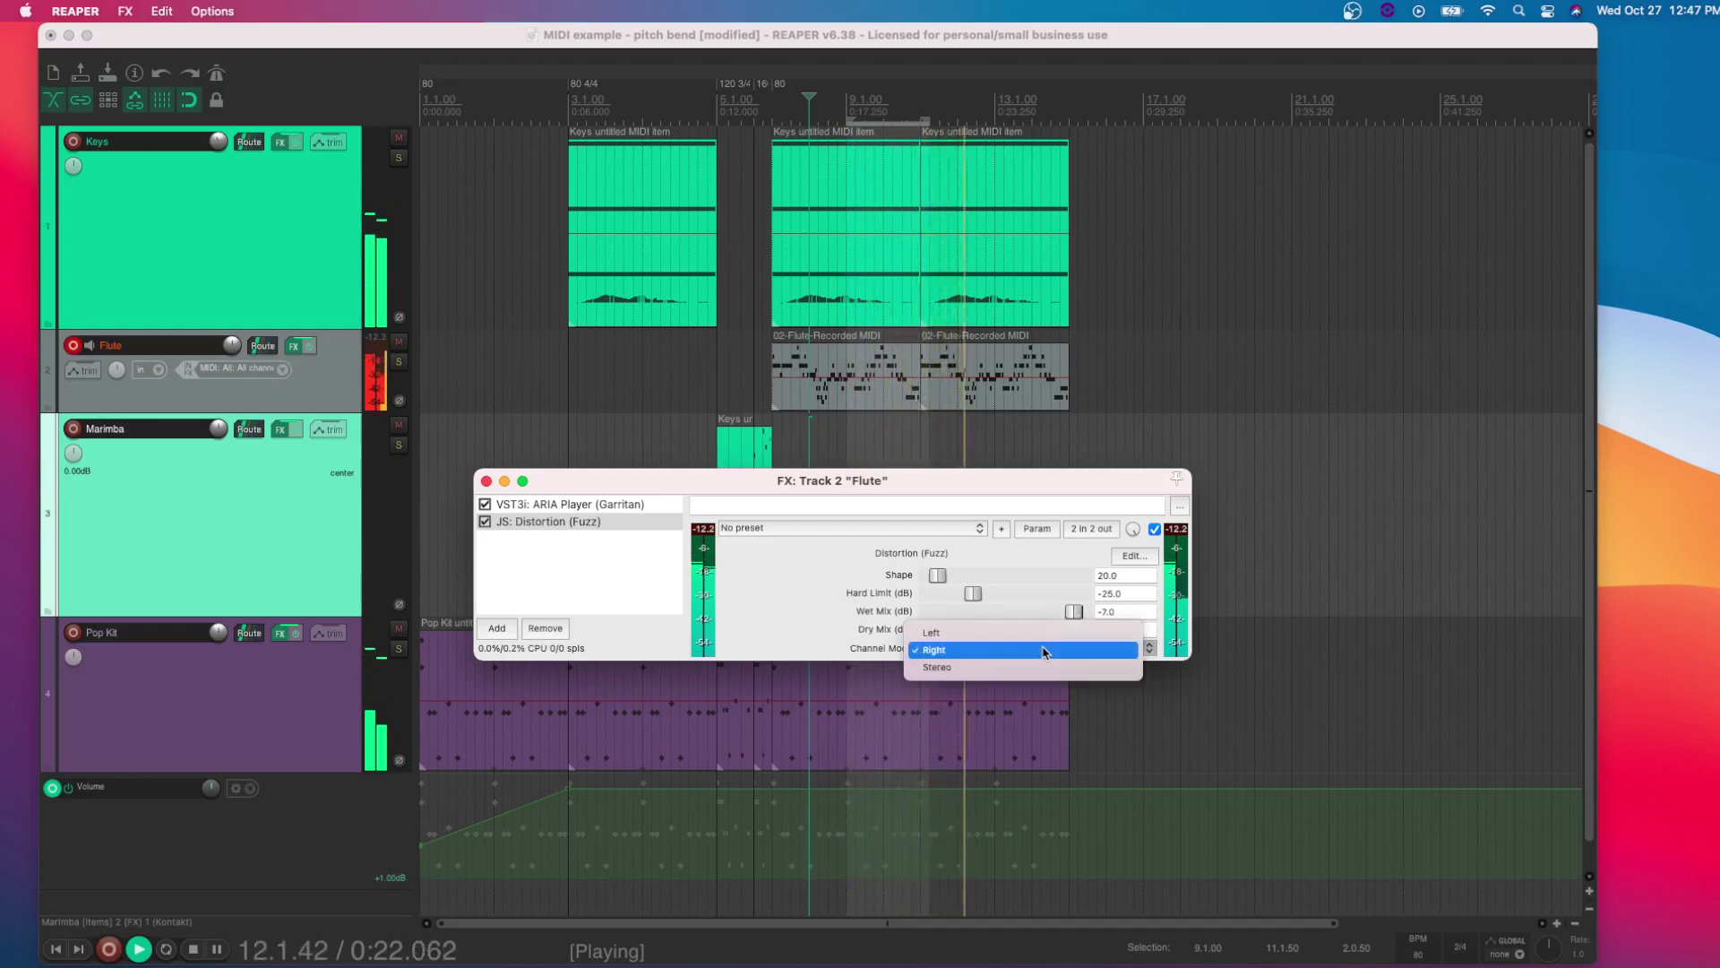
{"action": "left_click", "coordinate": [1038, 664]}
{"action": "left_click", "coordinate": [1032, 648]}
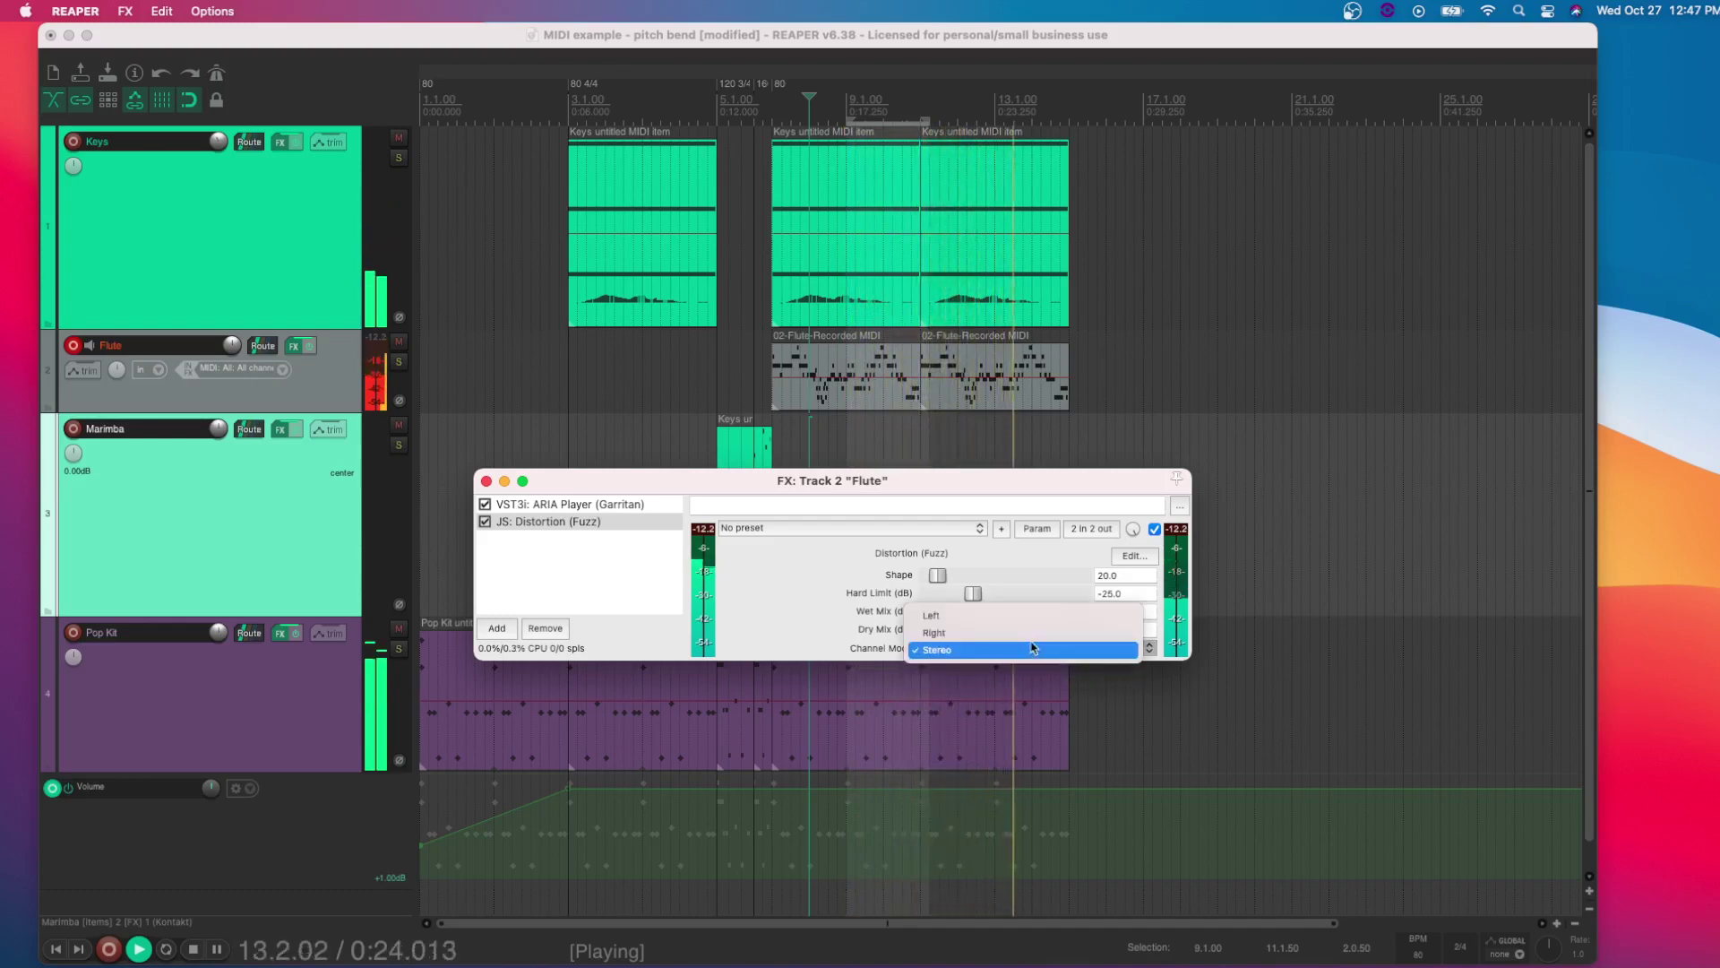
{"action": "left_click", "coordinate": [1031, 632]}
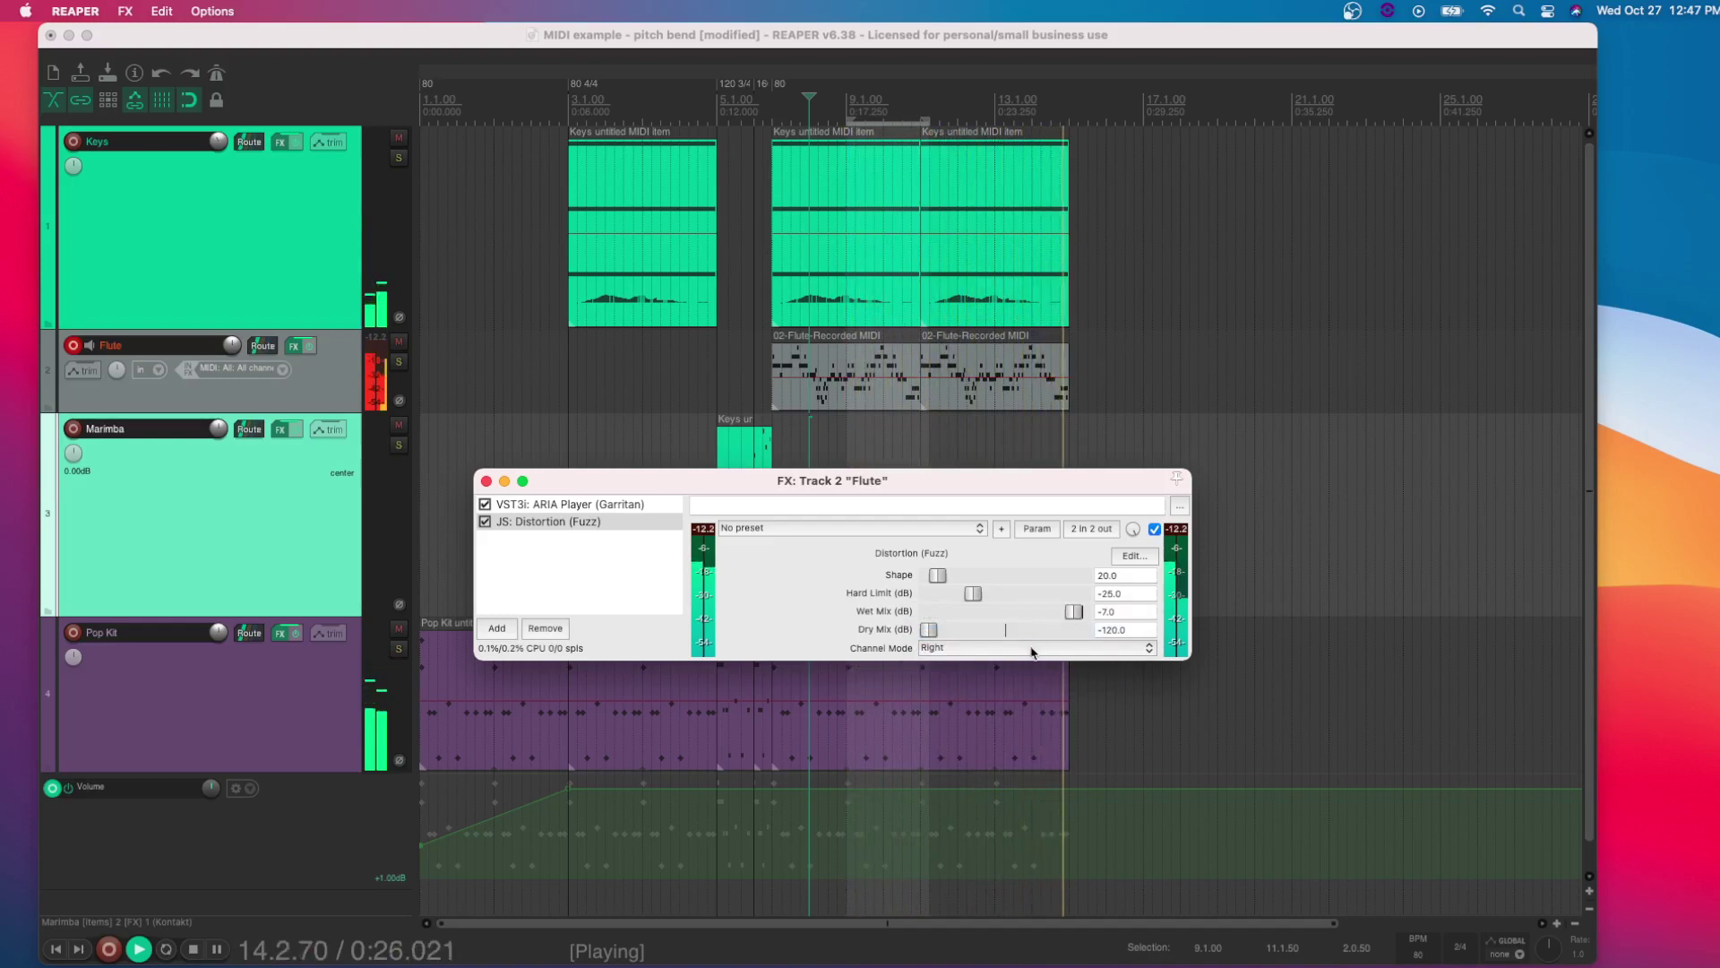
{"action": "key", "text": "space"}
Set the fuzz to Stereo with a wet mix of -9.0 dB and adjust the plug-in's overall wet/dry balance
{"action": "left_click", "coordinate": [1033, 646]}
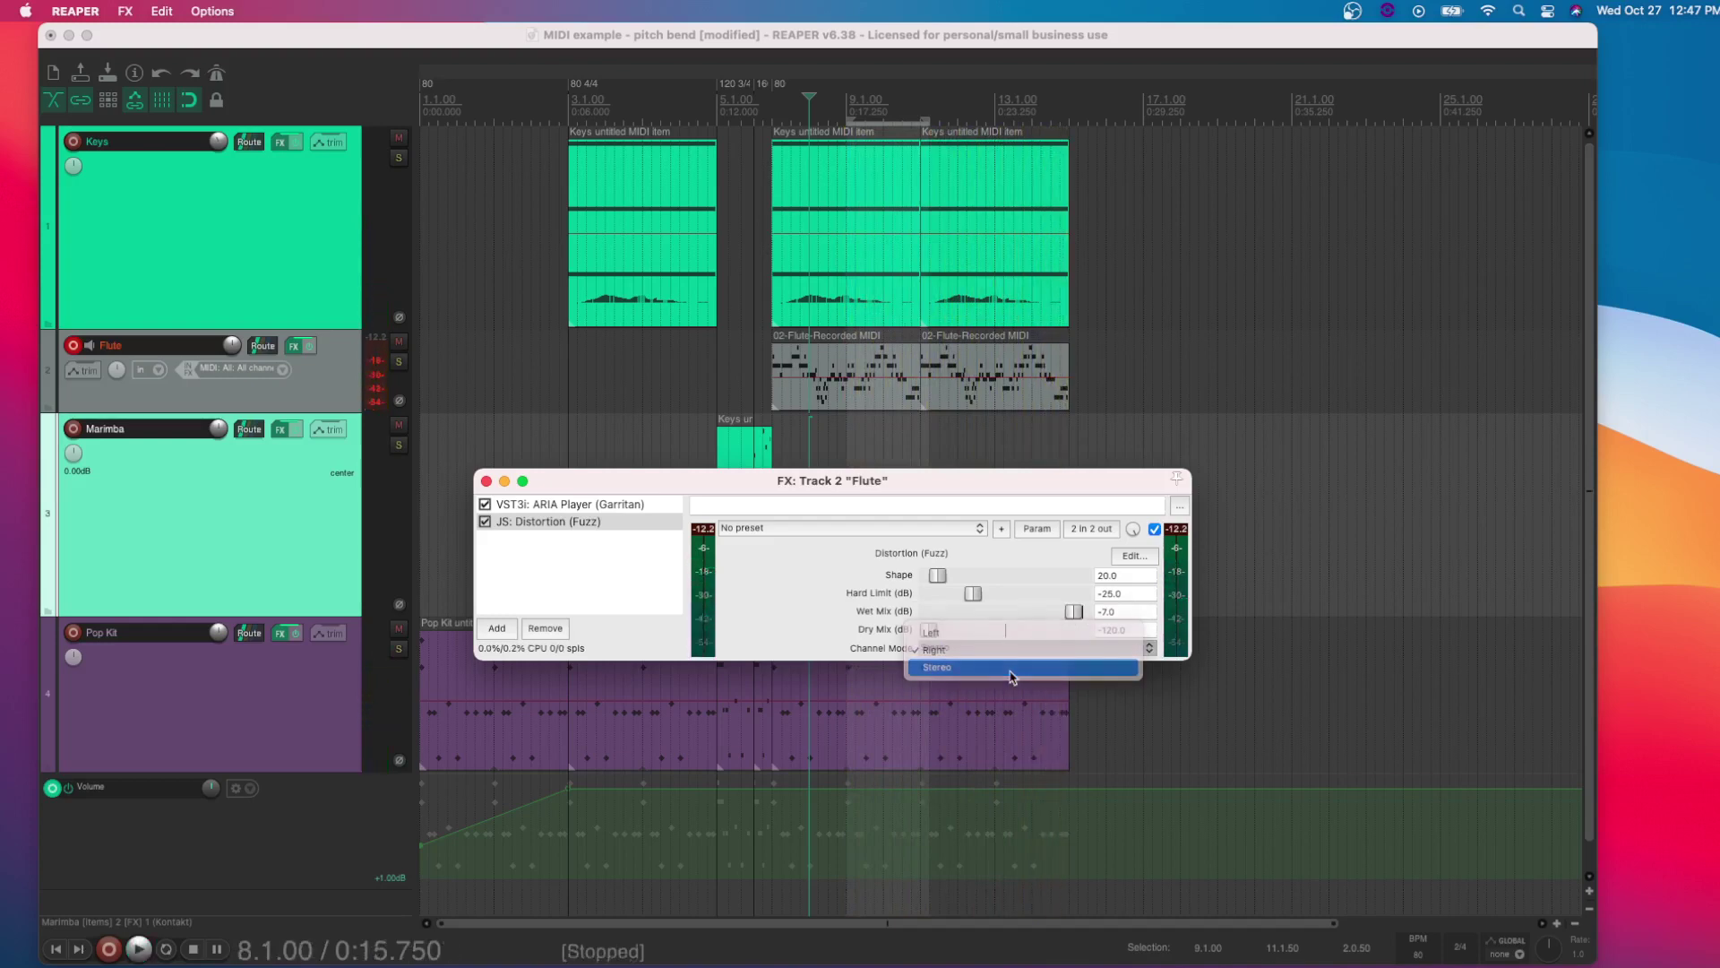
{"action": "left_click", "coordinate": [1011, 668]}
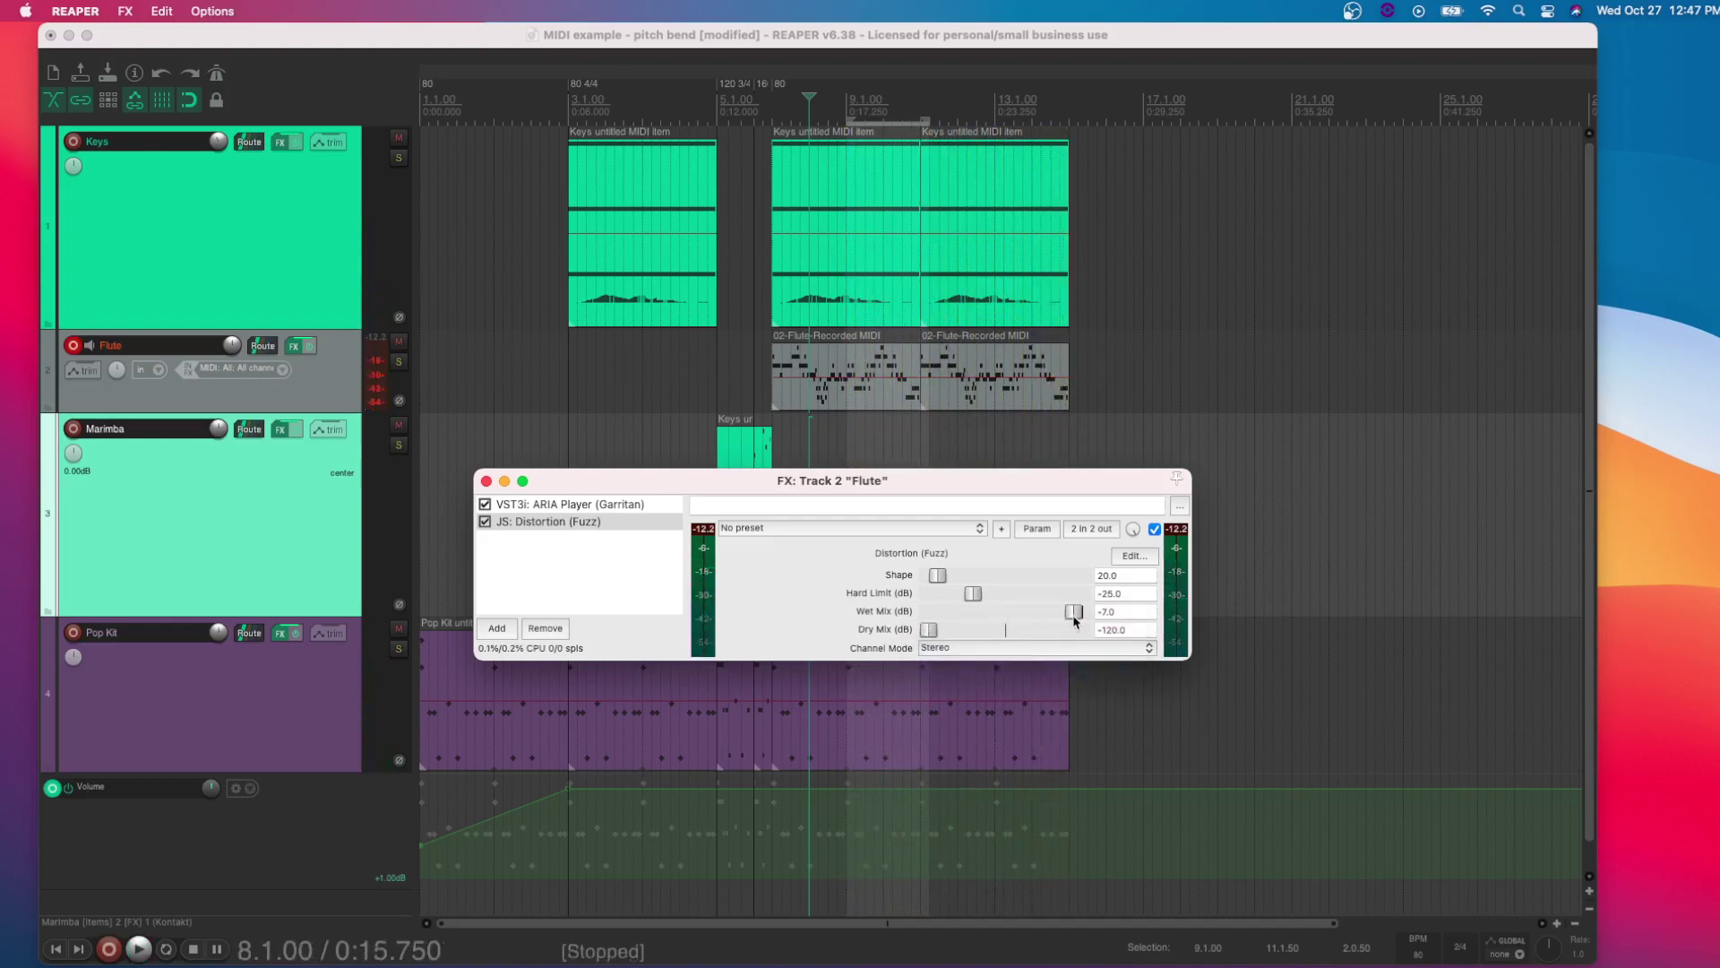
{"action": "mouse_move", "coordinate": [1072, 614]}
{"action": "left_mouse_down"}
{"action": "mouse_move", "coordinate": [1053, 618]}
{"action": "mouse_move", "coordinate": [1069, 615]}
{"action": "left_mouse_up"}
{"action": "left_click_drag", "start_coordinate": [1133, 530], "coordinate": [1131, 535]}
Play back the arrangement from 8.1.00 and lower the Flute track's volume to about -2.5 dB
{"action": "key", "text": "space"}
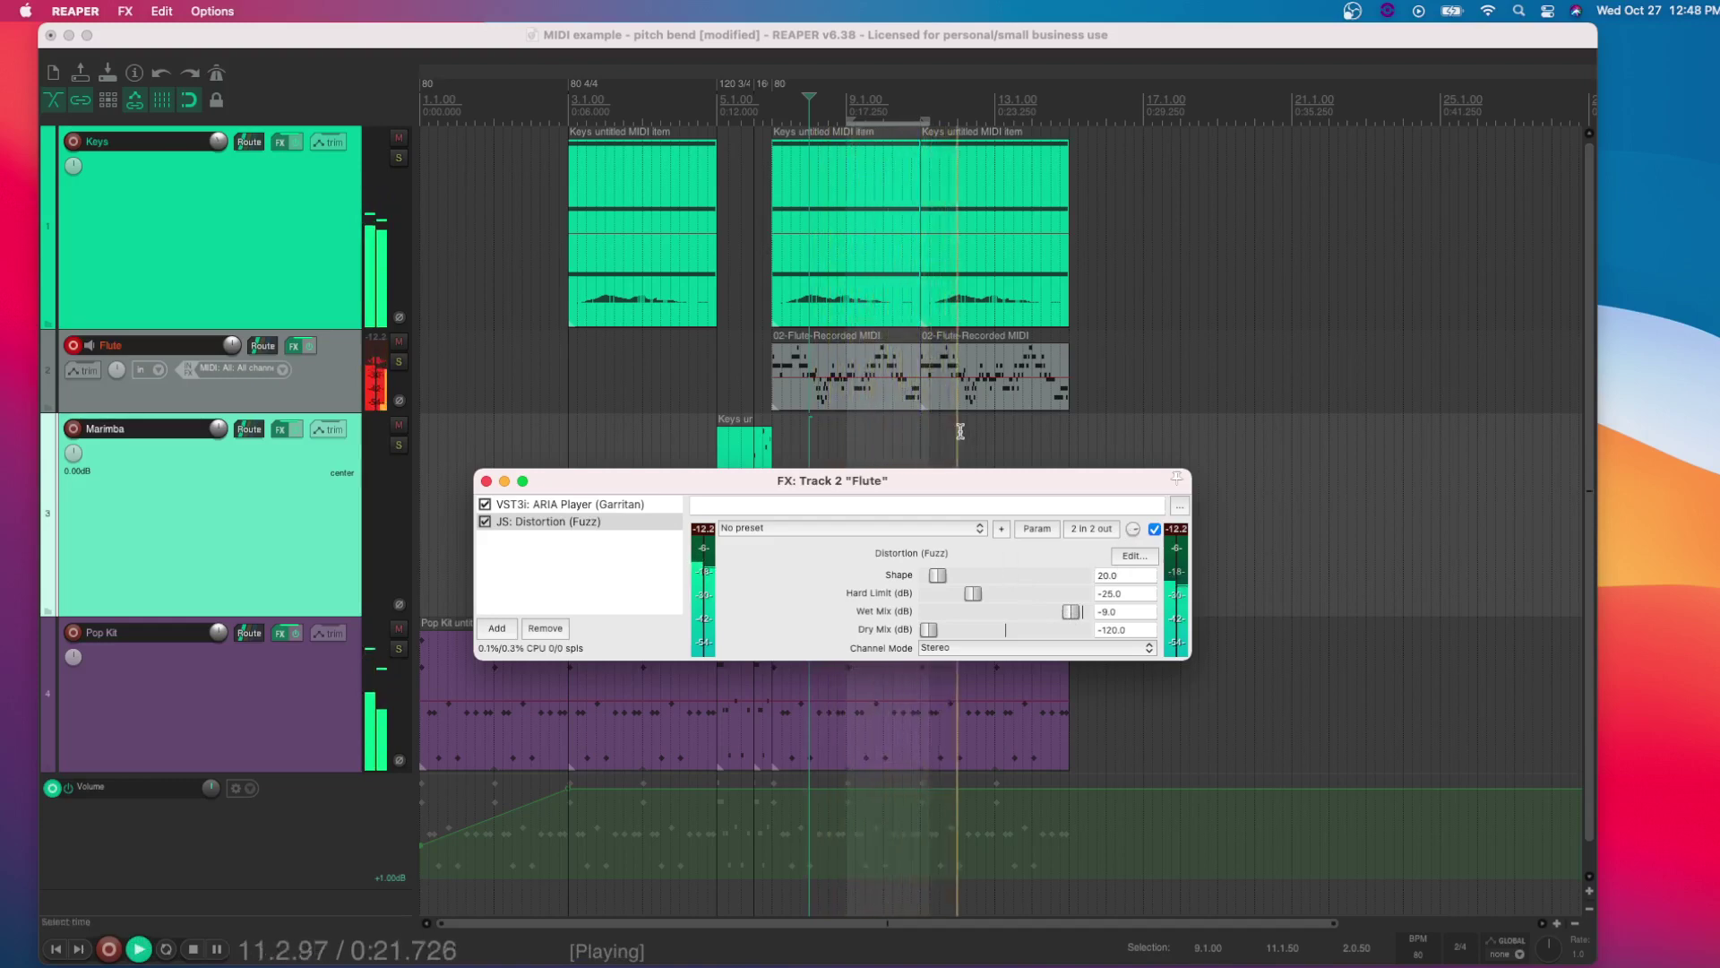
{"action": "left_click", "coordinate": [230, 347]}
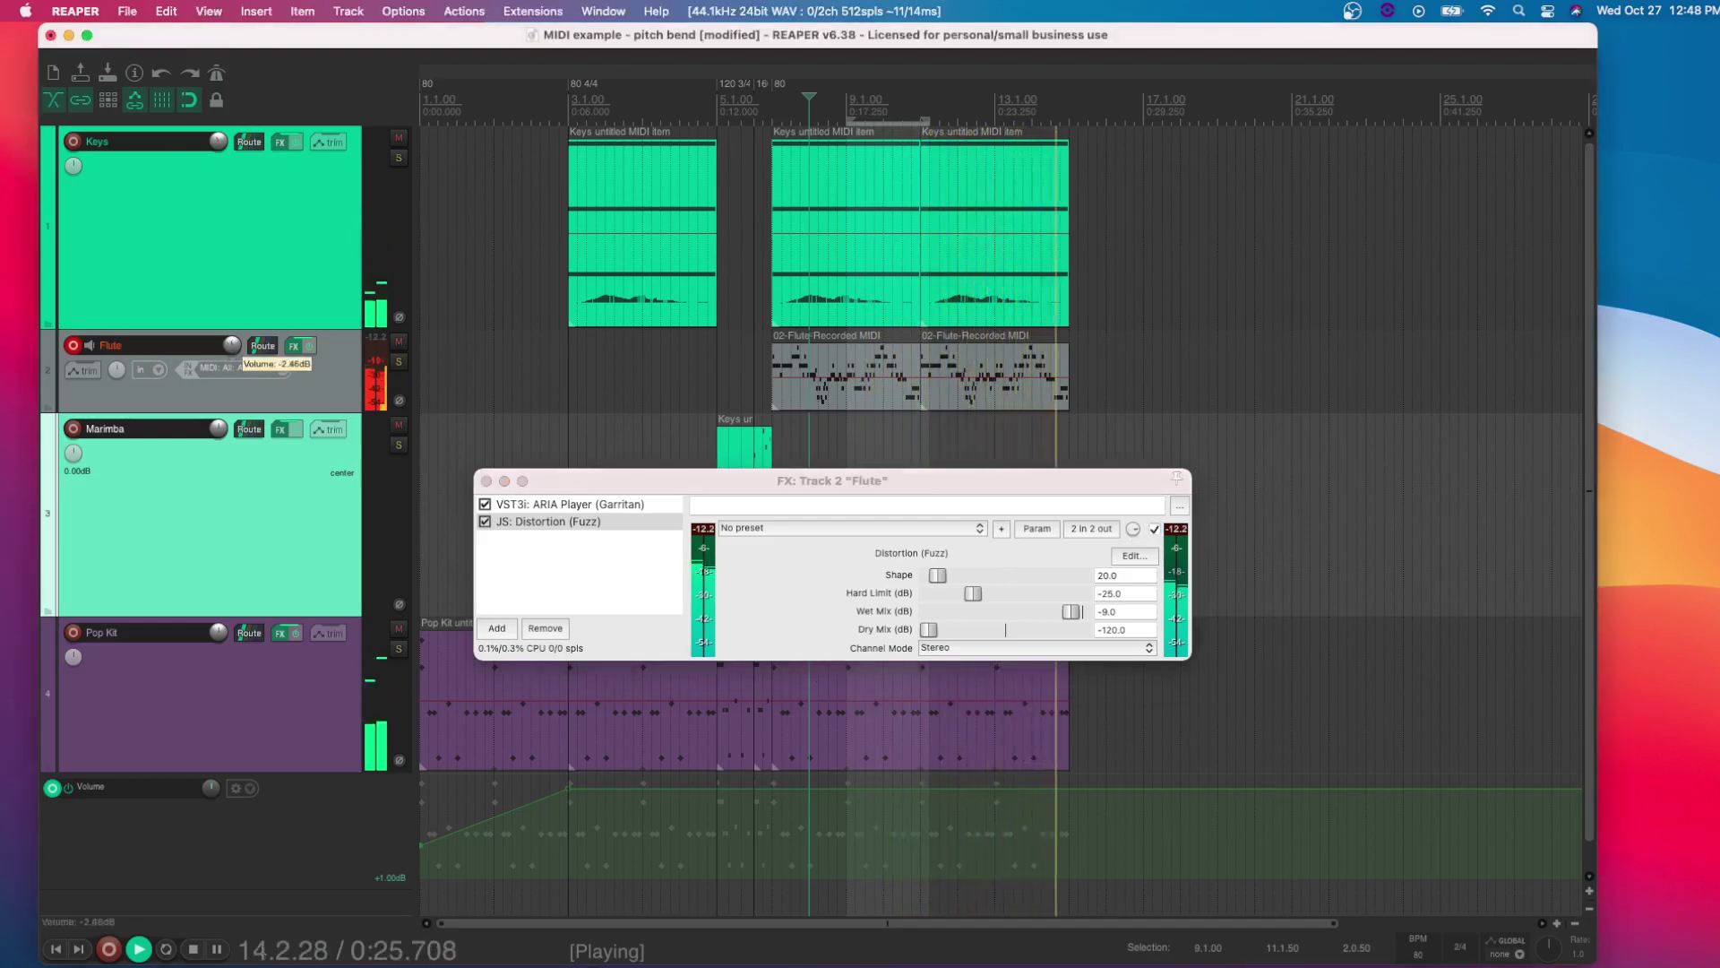
{"action": "key", "text": "space"}
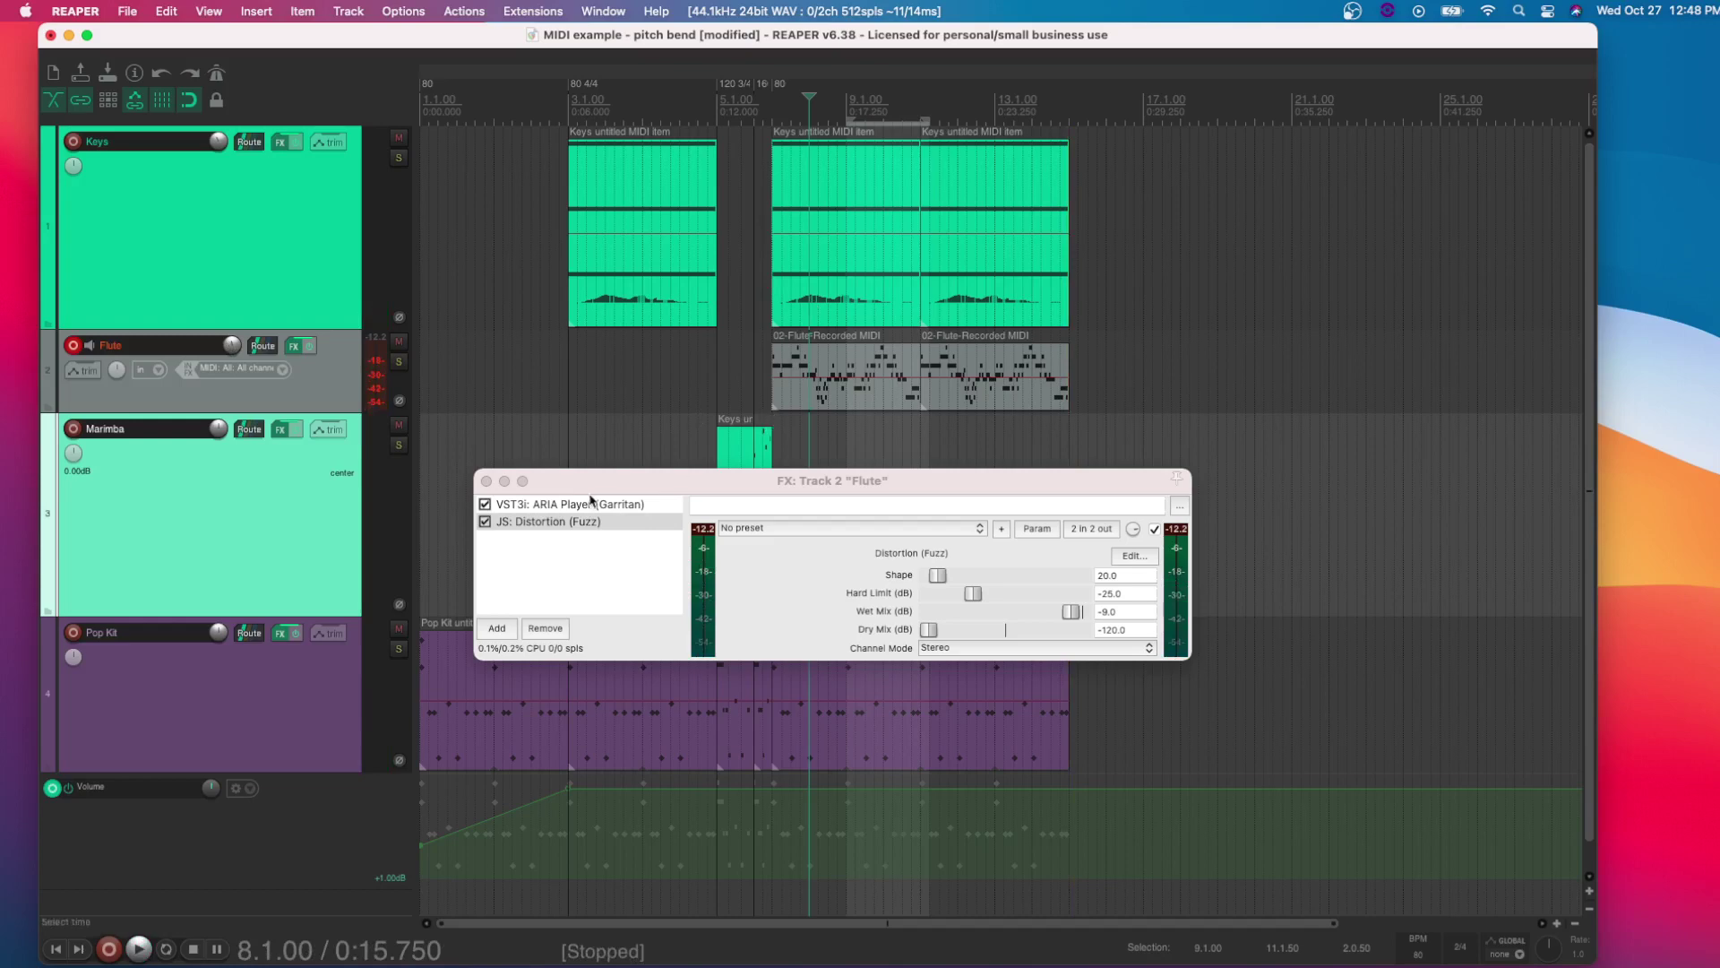
Highlight ARIA Player in the Flute track's effects list and close the effects window
{"action": "left_click", "coordinate": [517, 544]}
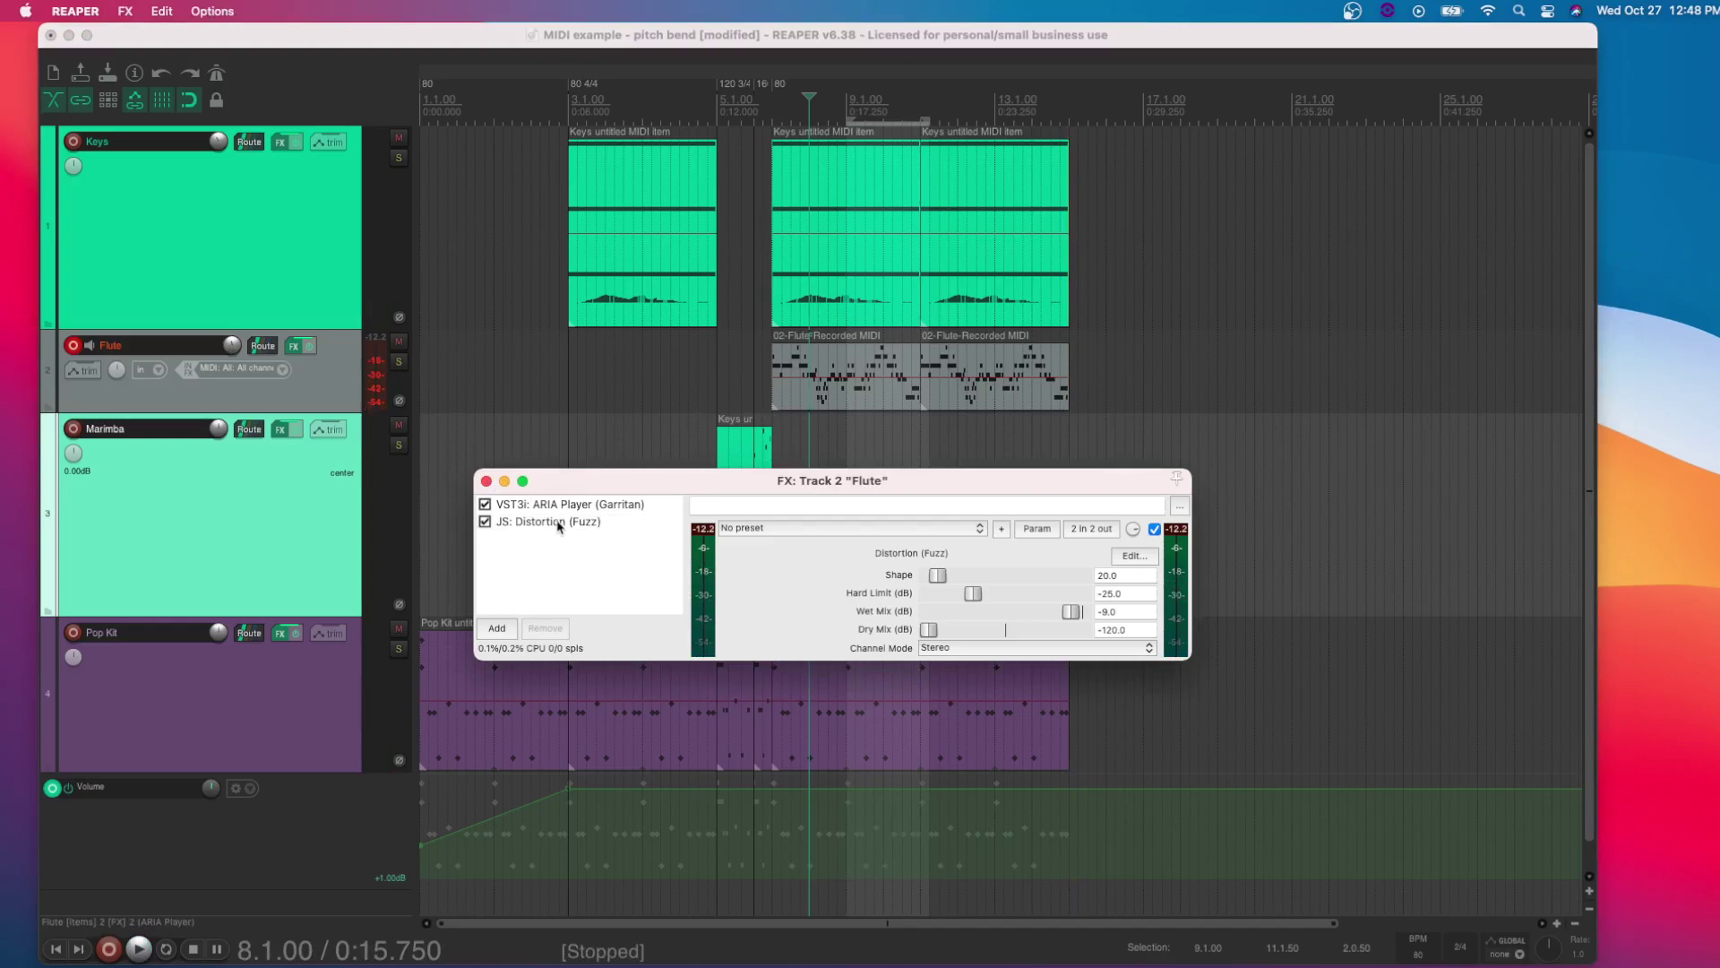
{"action": "left_click", "coordinate": [587, 504]}
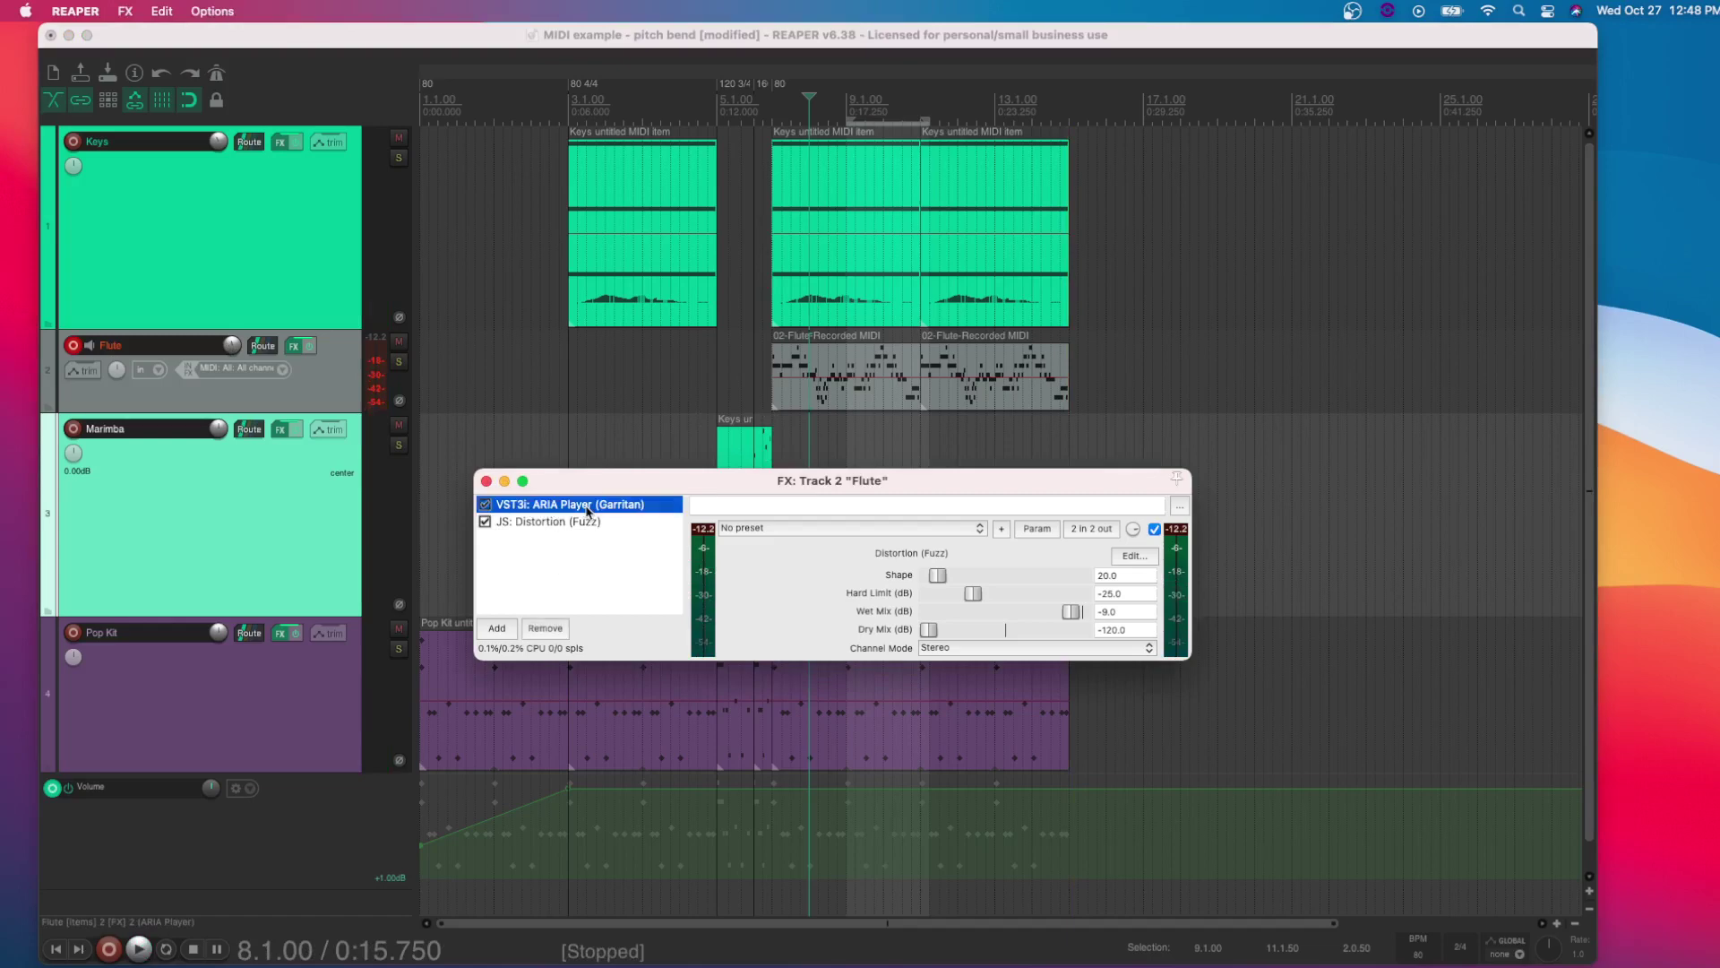
{"action": "left_click", "coordinate": [476, 386]}
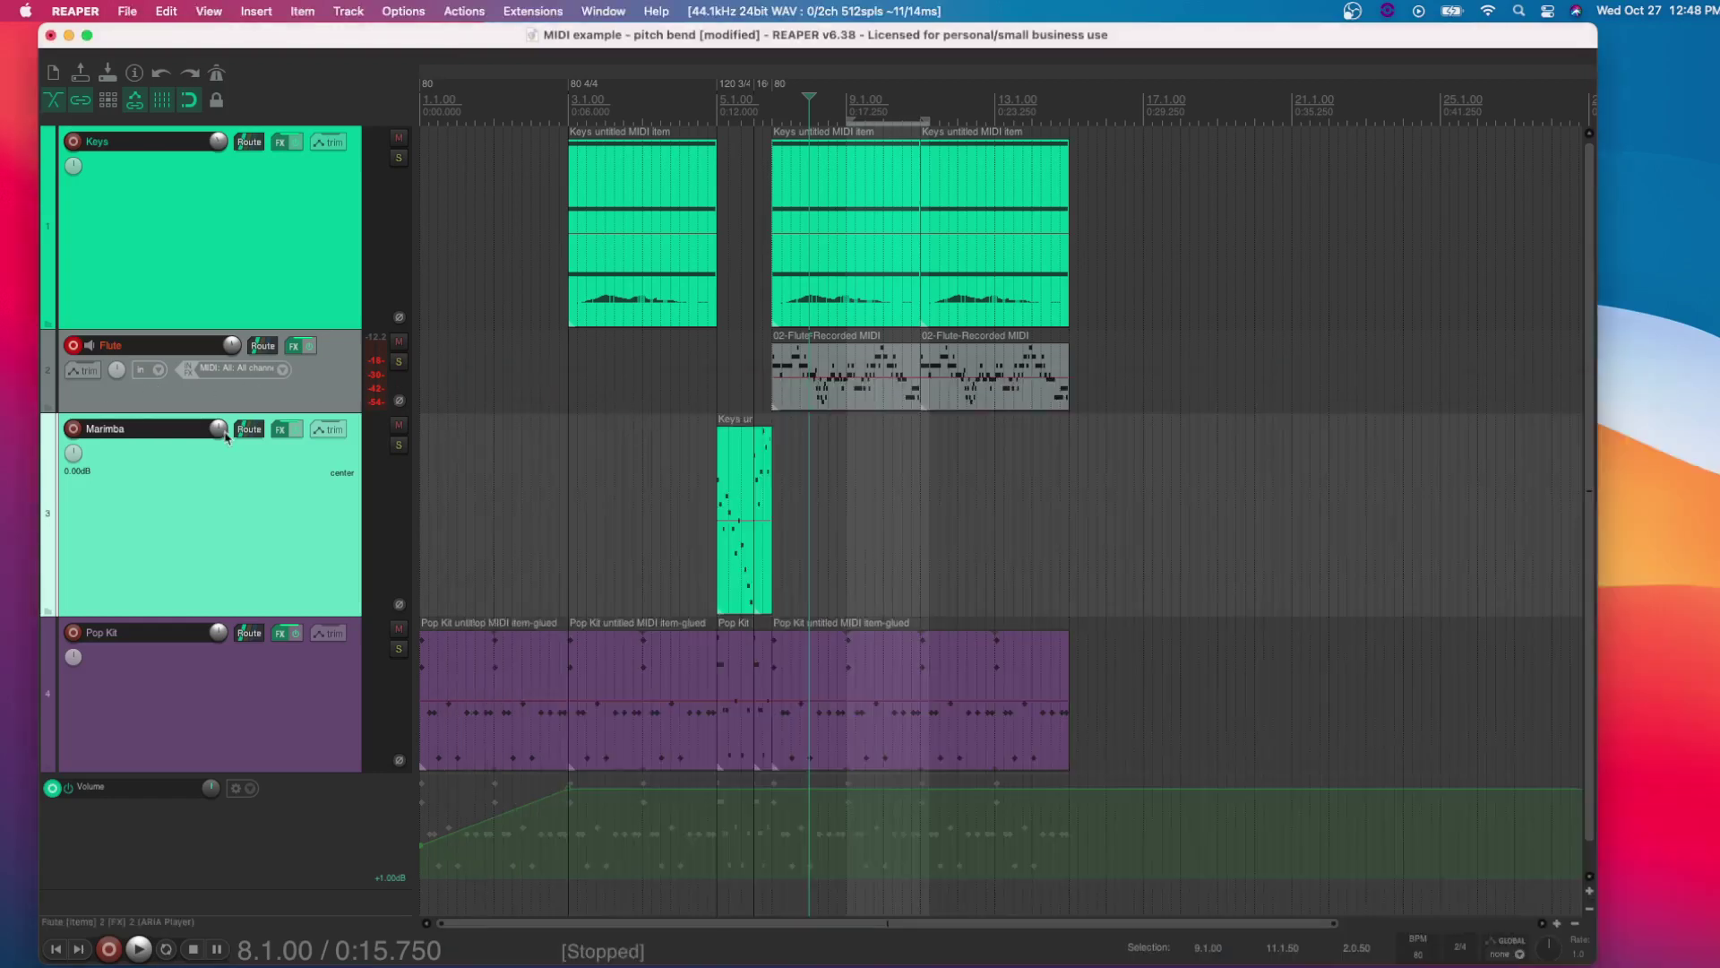
{"action": "scroll", "coordinate": [207, 466], "scroll_direction": "down", "scroll_amount": 1}
{"action": "scroll", "coordinate": [190, 487], "scroll_direction": "up", "scroll_amount": 1}
Reopen the Flute track's effects chain and remove JS: Distortion (Fuzz) from it
{"action": "left_click", "coordinate": [293, 347]}
{"action": "left_click", "coordinate": [509, 428]}
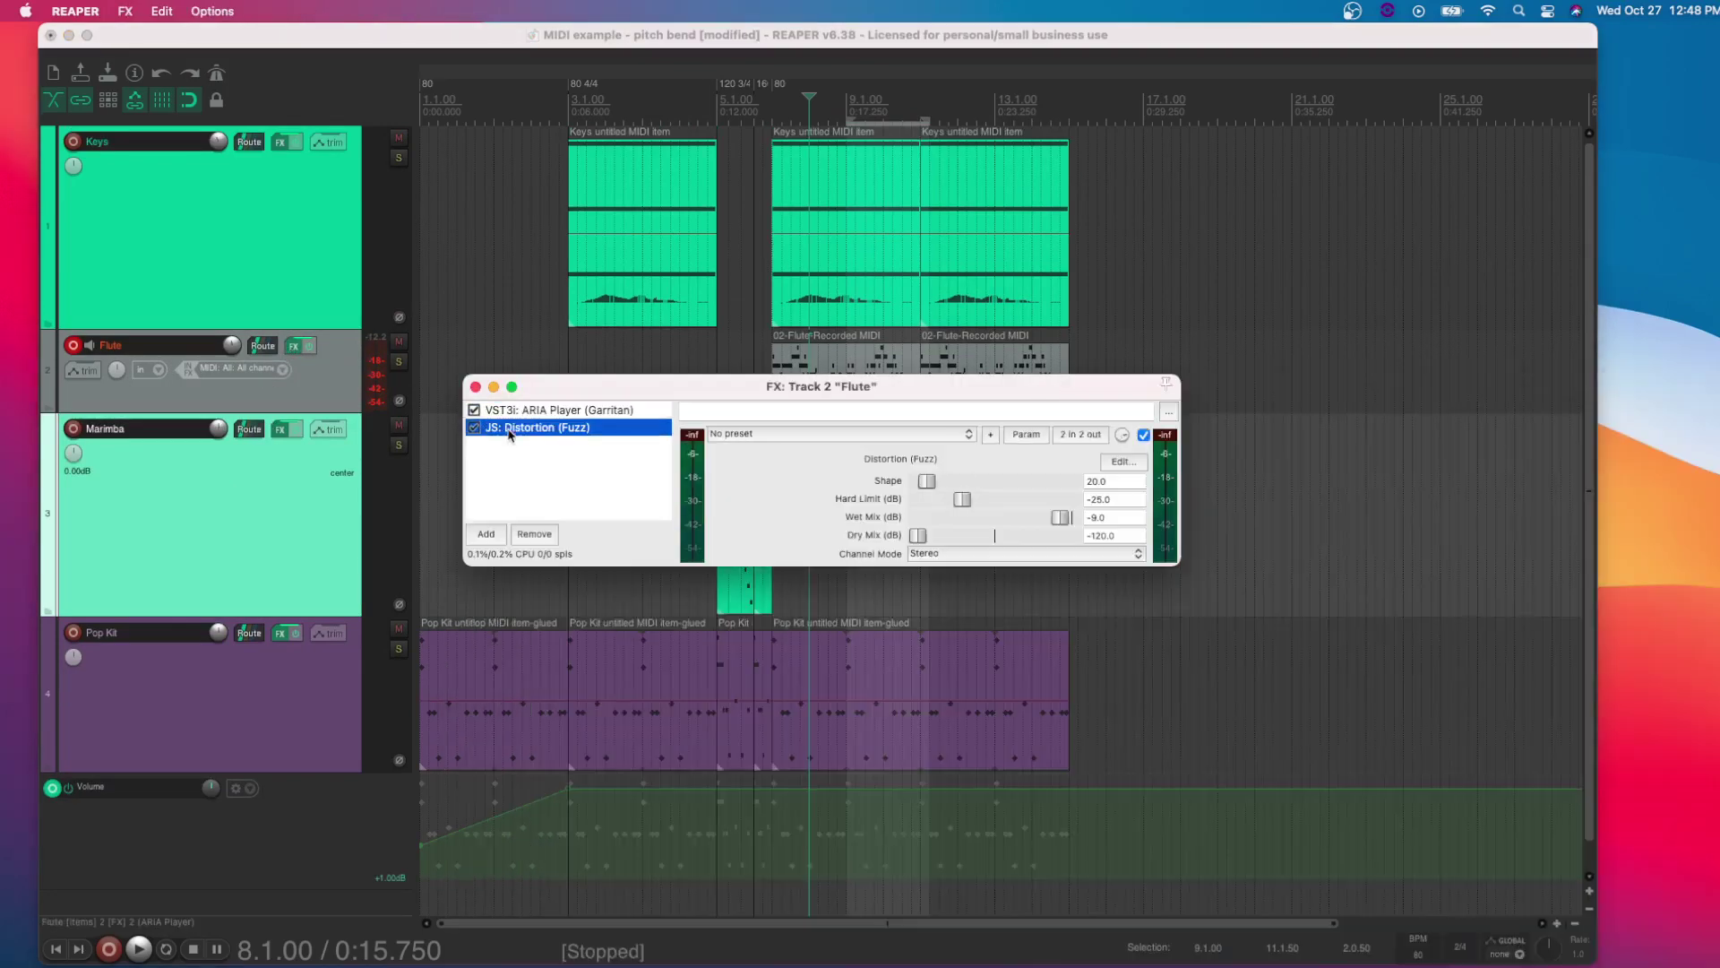
{"action": "key", "text": "Delete"}
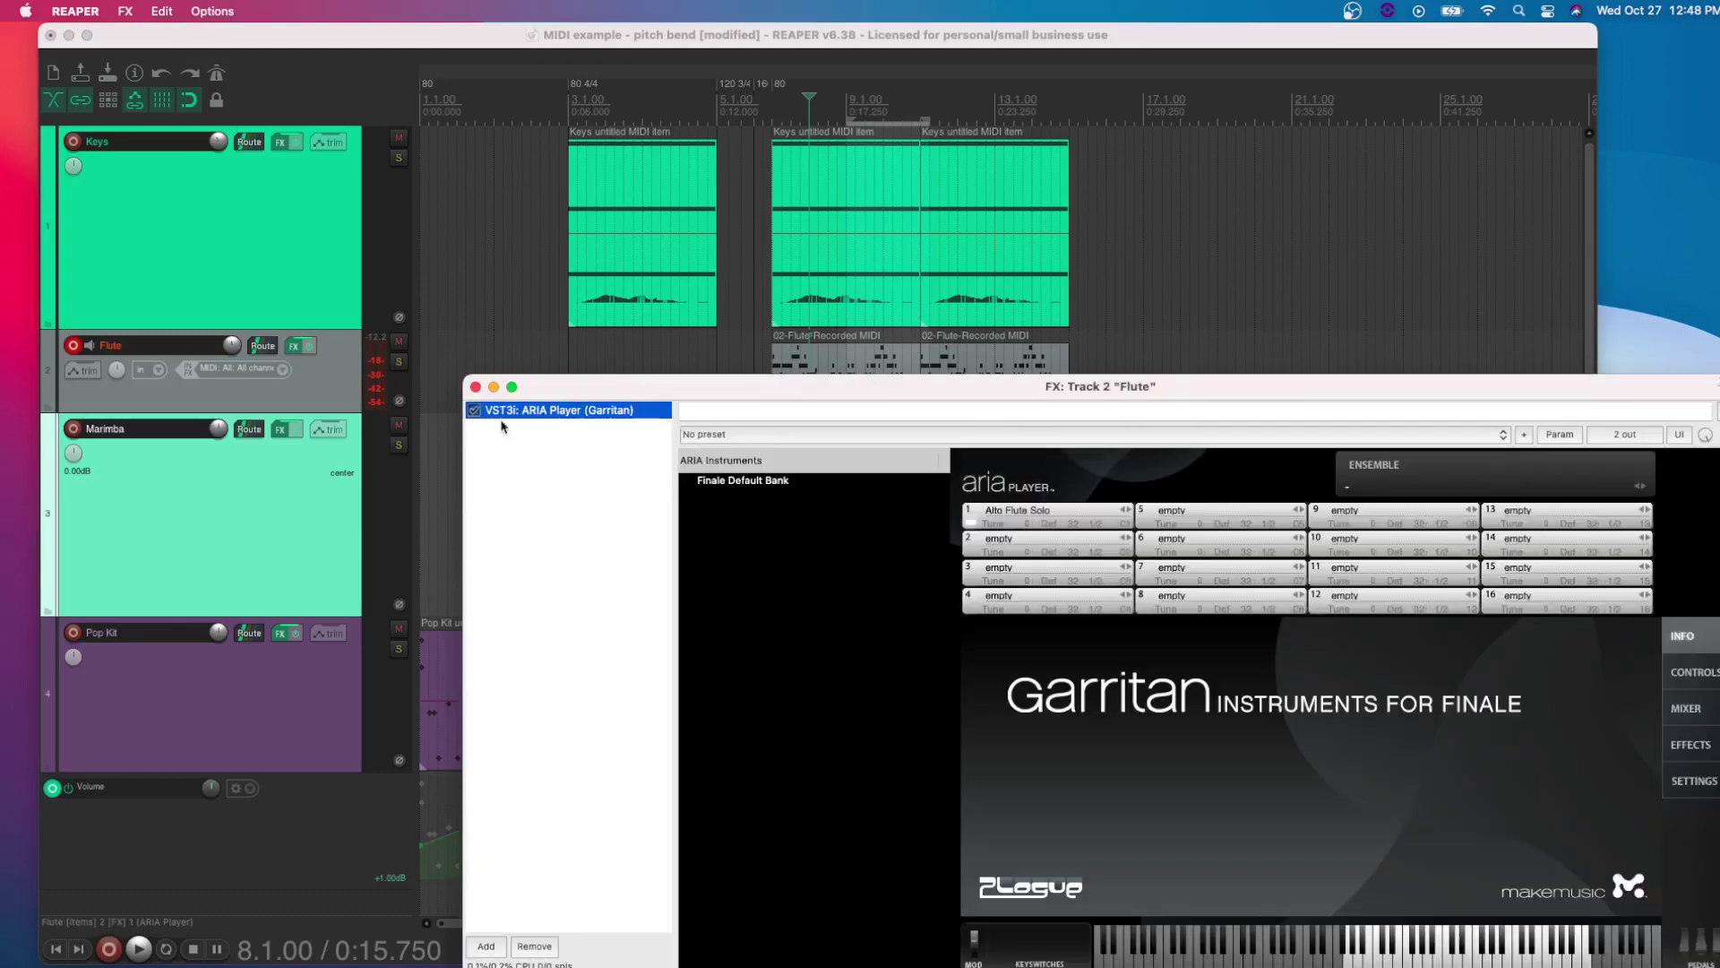
Close the Flute track's effects window and play back the arrangement from 7.1.50
{"action": "left_click", "coordinate": [475, 387]}
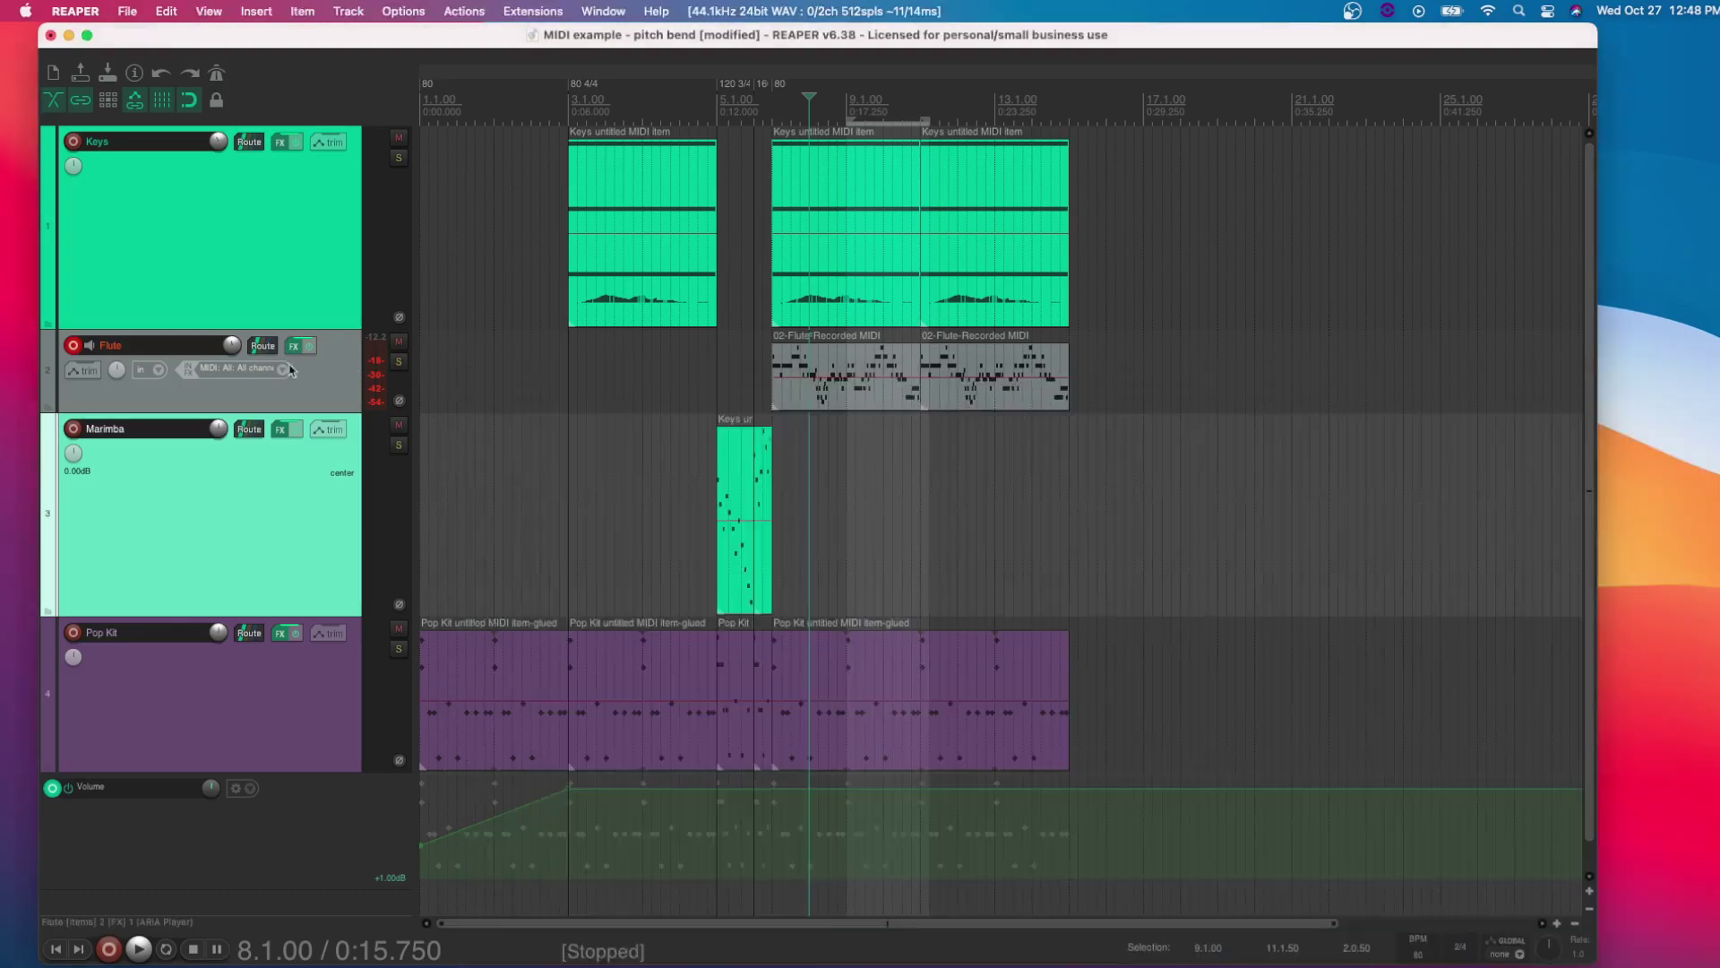
{"action": "left_click", "coordinate": [782, 450]}
{"action": "key", "text": "space"}
{"action": "key", "text": "space"}
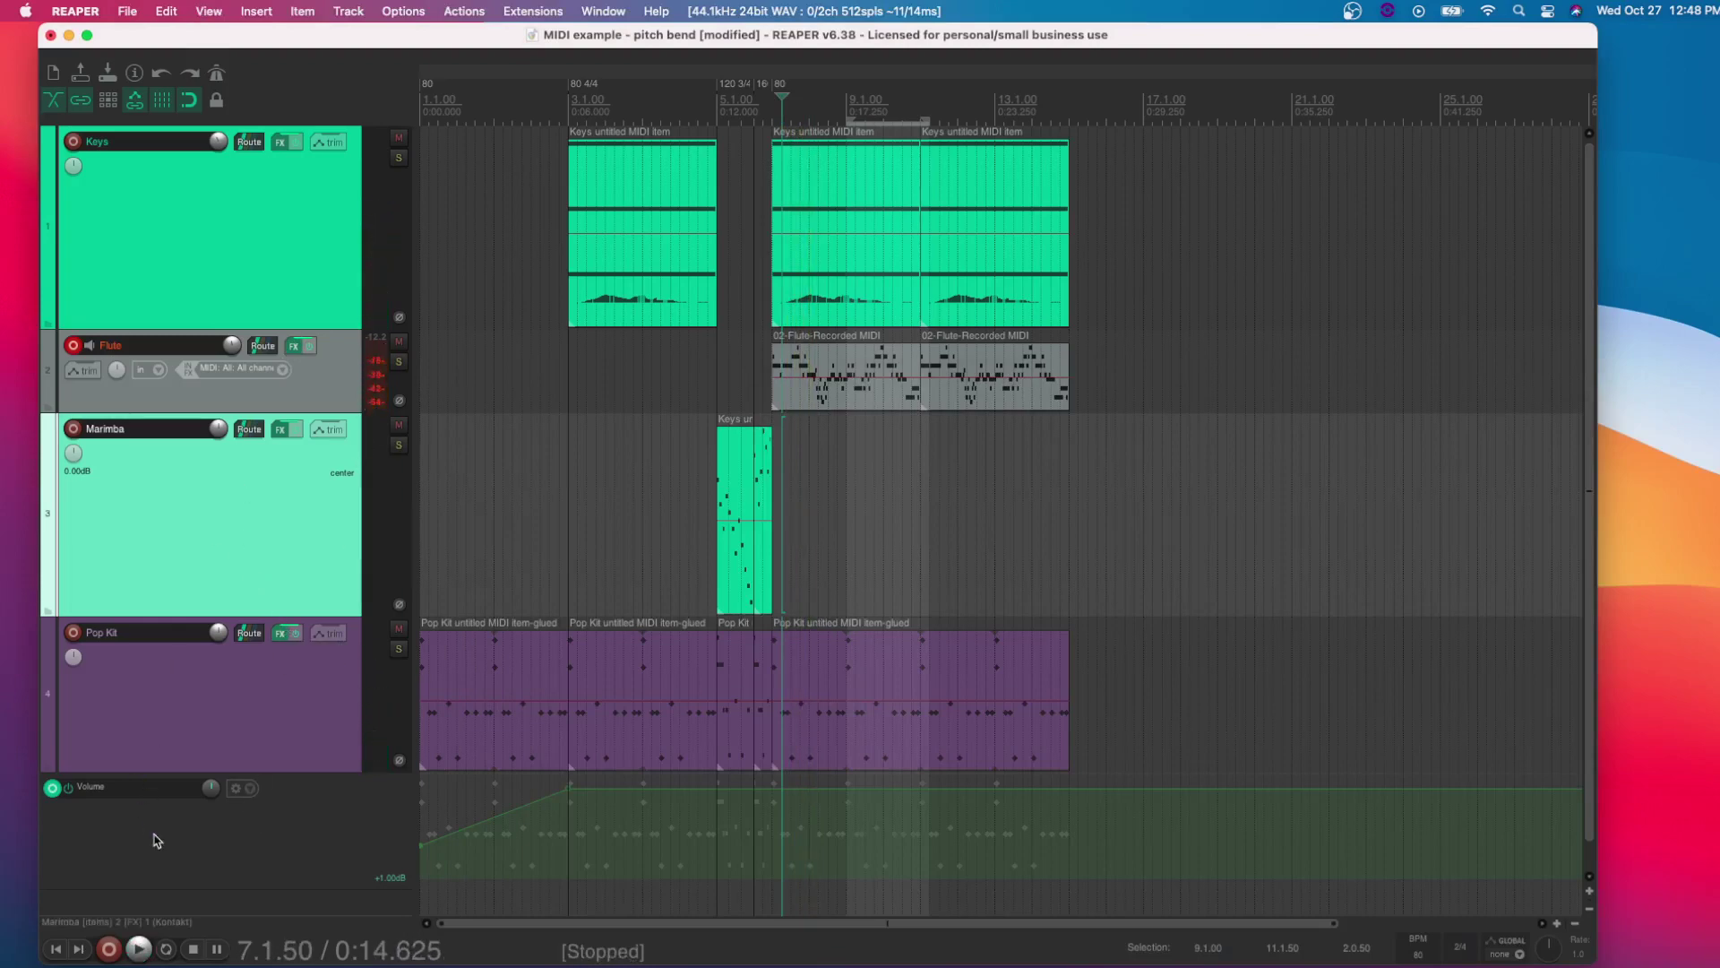
Insert a new empty track below Pop Kit and move it between the Flute and Marimba tracks
{"action": "scroll", "coordinate": [153, 833], "scroll_direction": "down", "scroll_amount": 5}
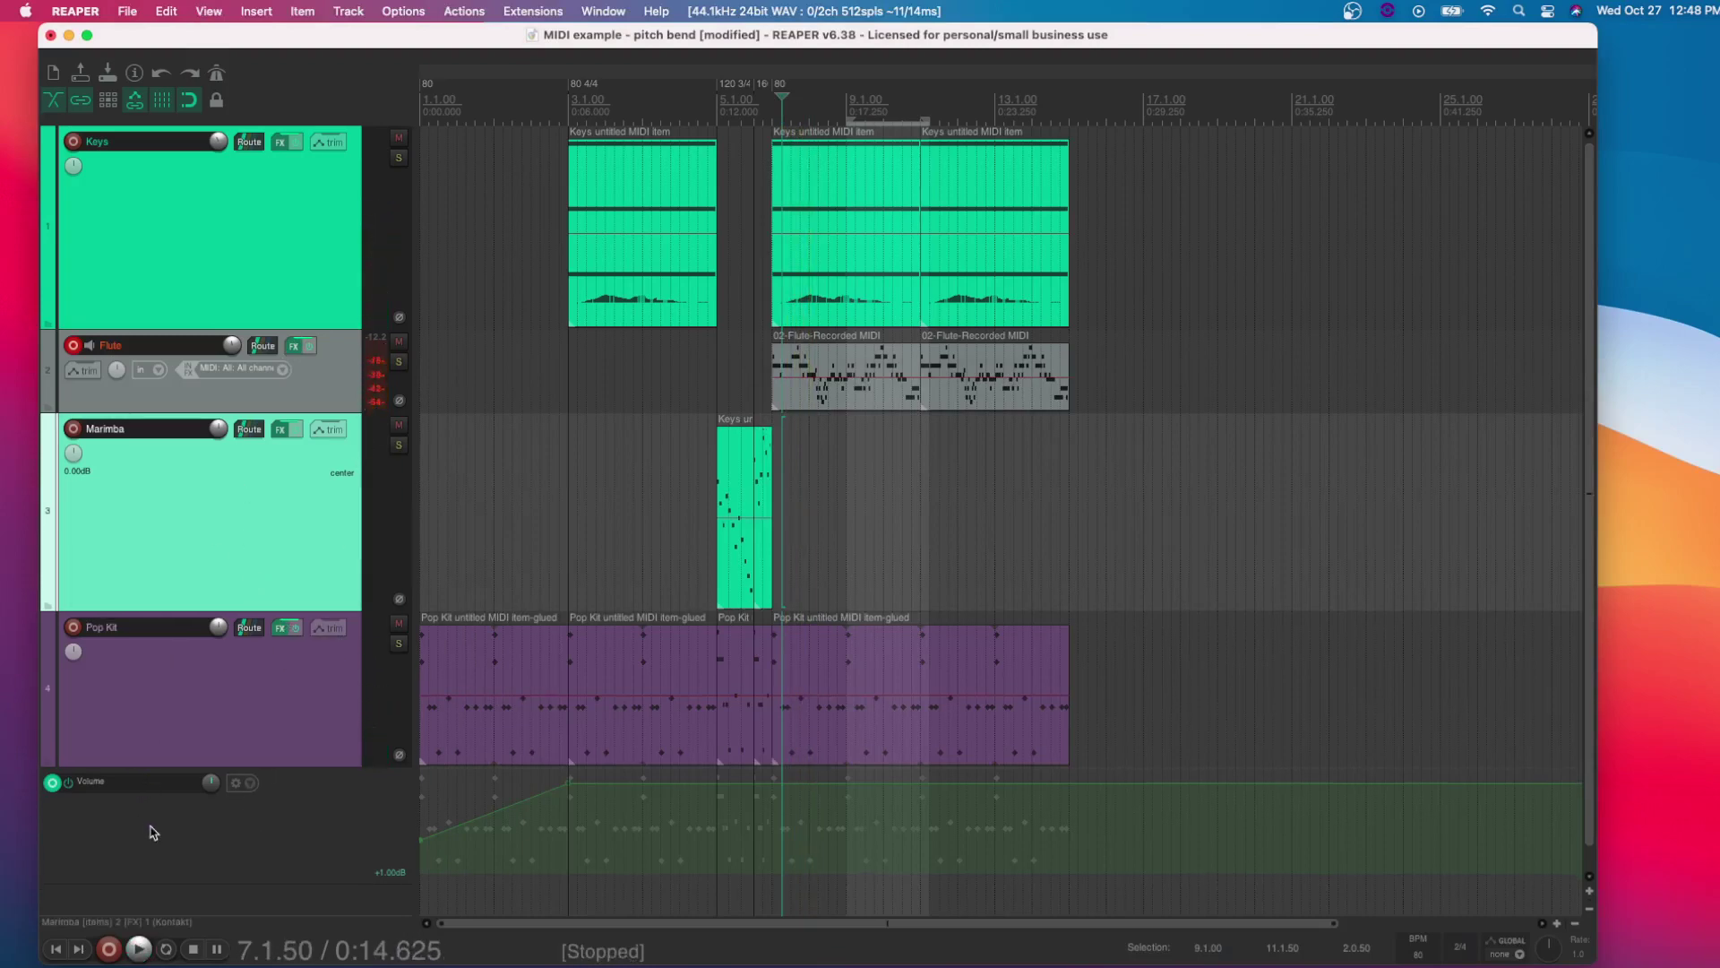
{"action": "scroll", "coordinate": [153, 832], "scroll_direction": "down", "scroll_amount": 2}
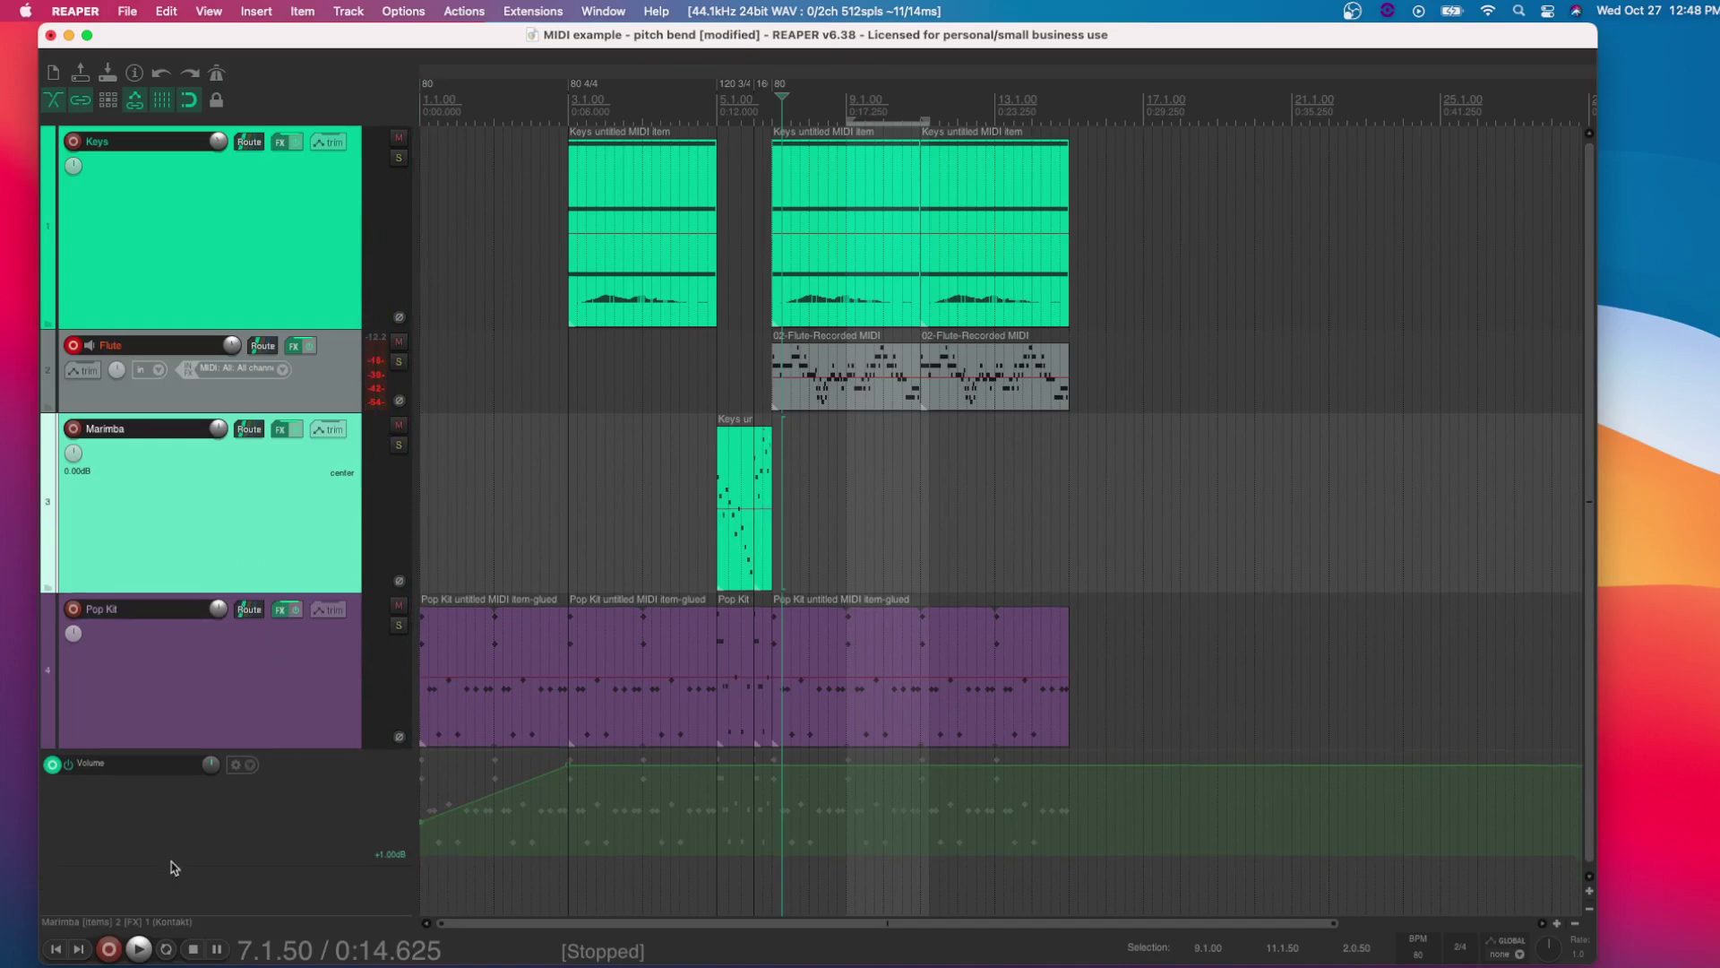
{"action": "scroll", "coordinate": [205, 838], "scroll_direction": "down", "scroll_amount": 1}
{"action": "double_click", "coordinate": [213, 890]}
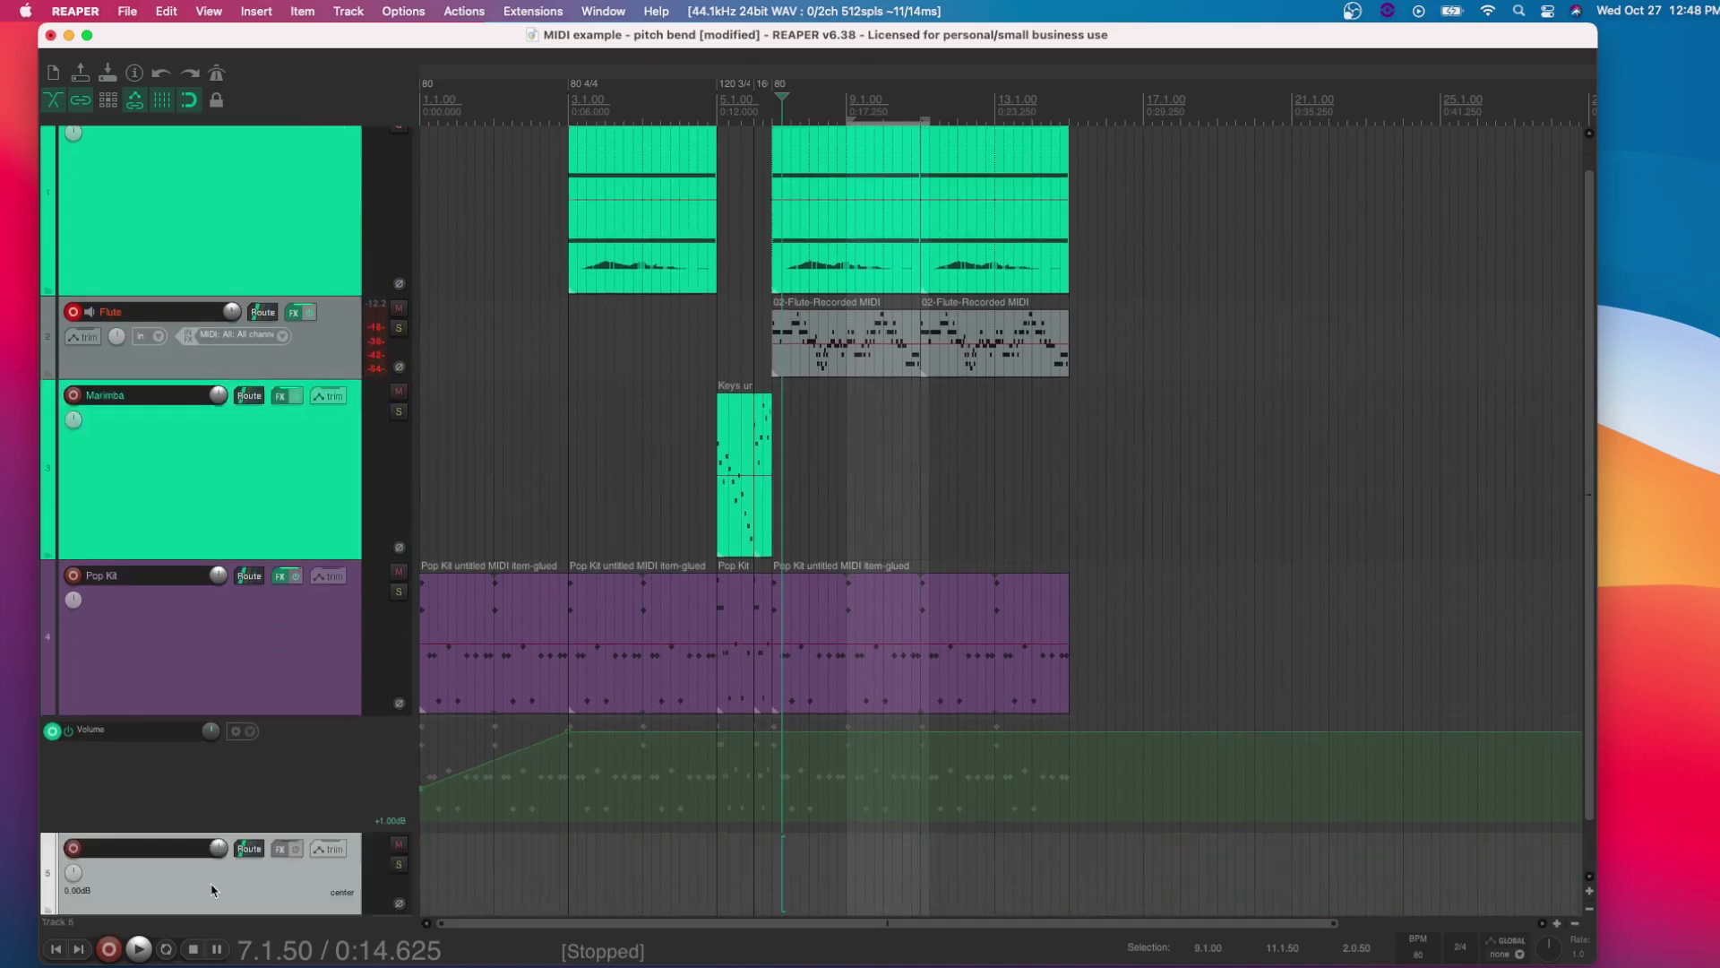
{"action": "left_click_drag", "start_coordinate": [226, 896], "coordinate": [193, 408]}
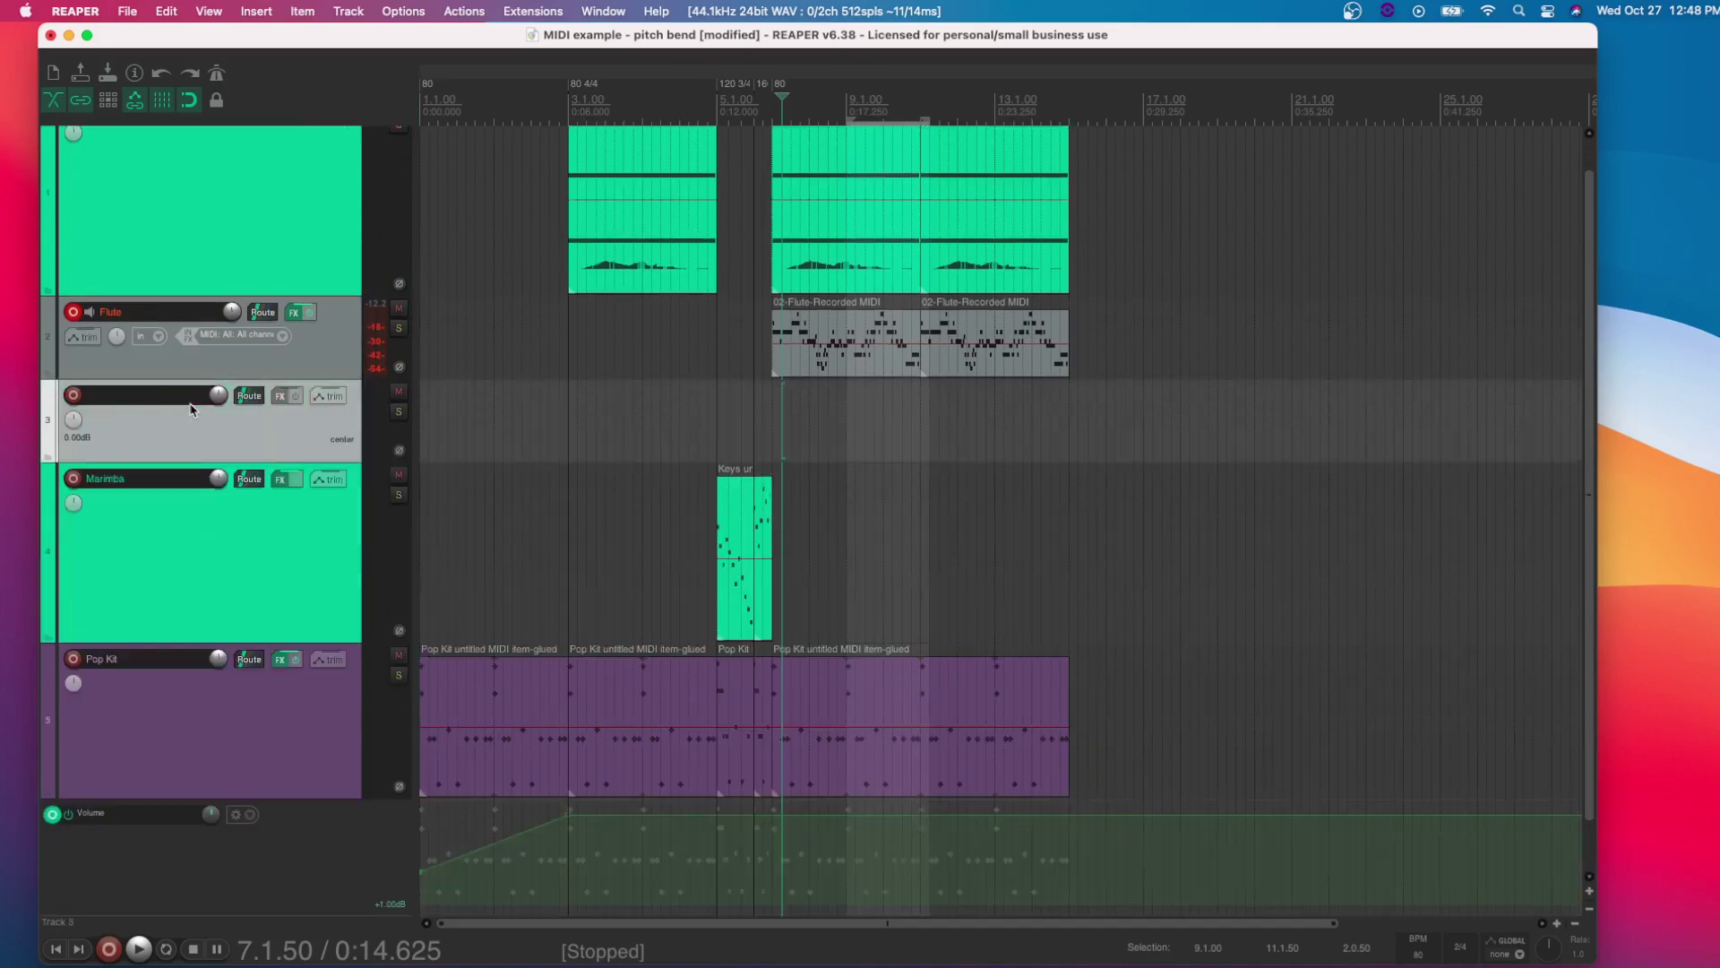
Name the new track Fuzz and slightly reduce its height
{"action": "double_click", "coordinate": [128, 396]}
{"action": "type", "text": "Fuzz"}
{"action": "key", "text": "Return"}
{"action": "left_click_drag", "start_coordinate": [117, 460], "coordinate": [118, 447]}
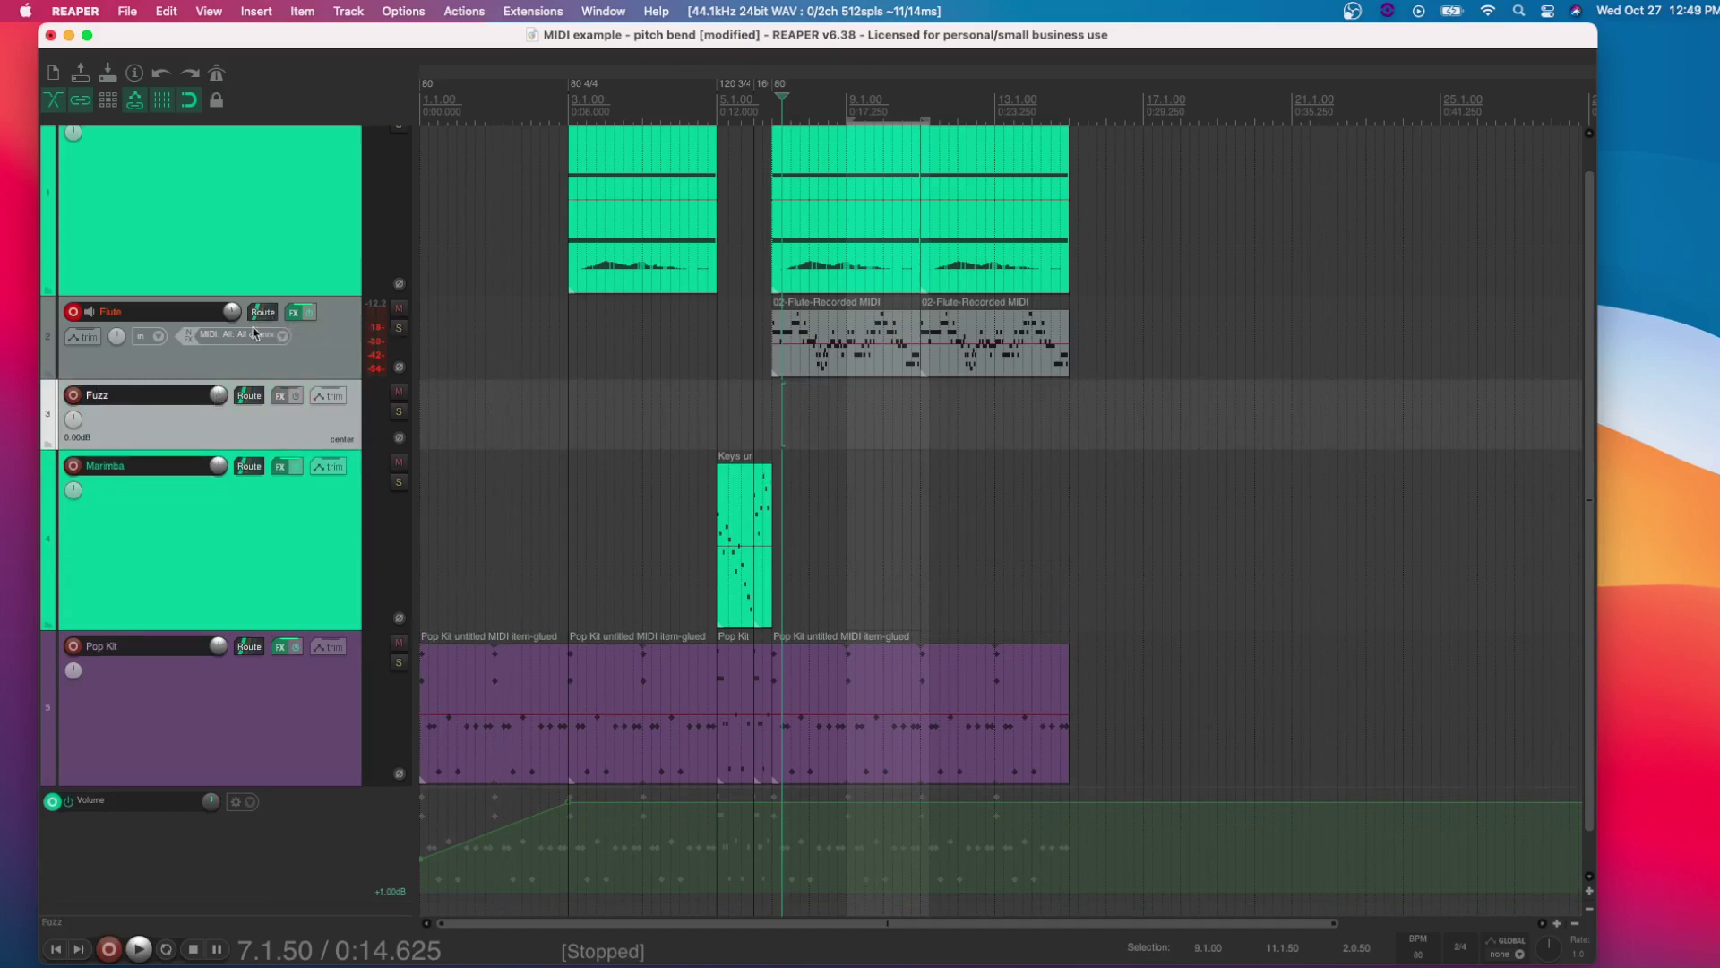
Create a post-fader send from the Flute track to the Fuzz track and play back to check its signal
{"action": "left_click_drag", "start_coordinate": [252, 329], "coordinate": [244, 399]}
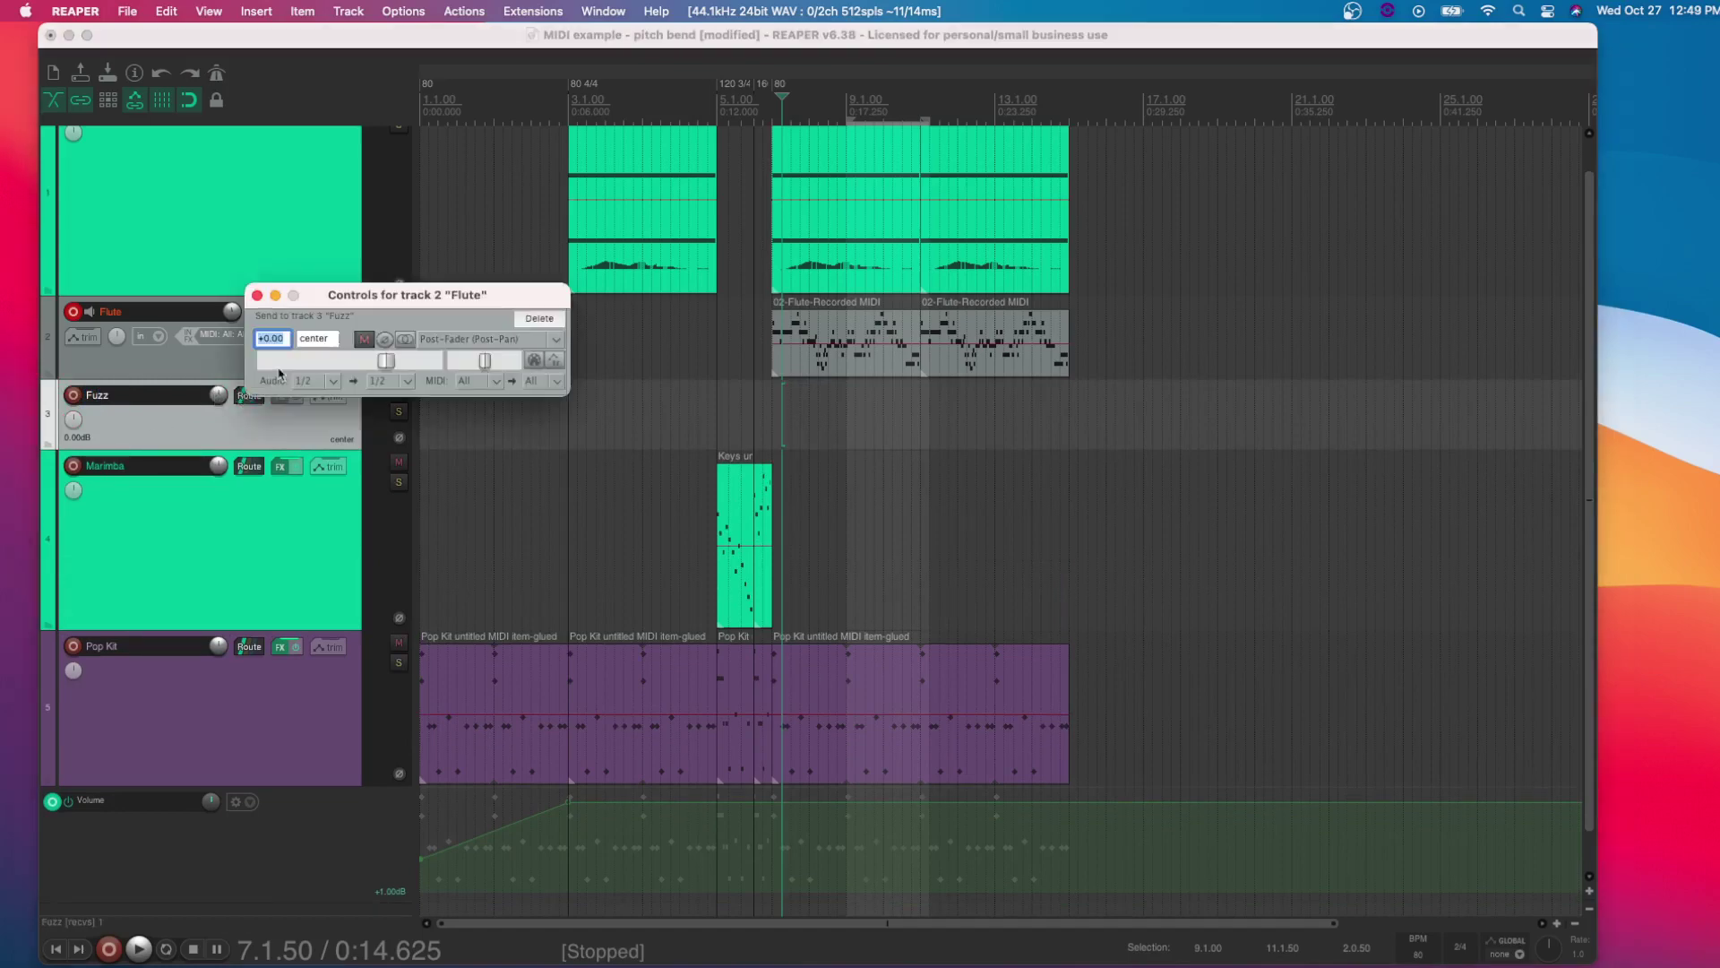
{"action": "left_click", "coordinate": [258, 296]}
{"action": "key", "text": "space"}
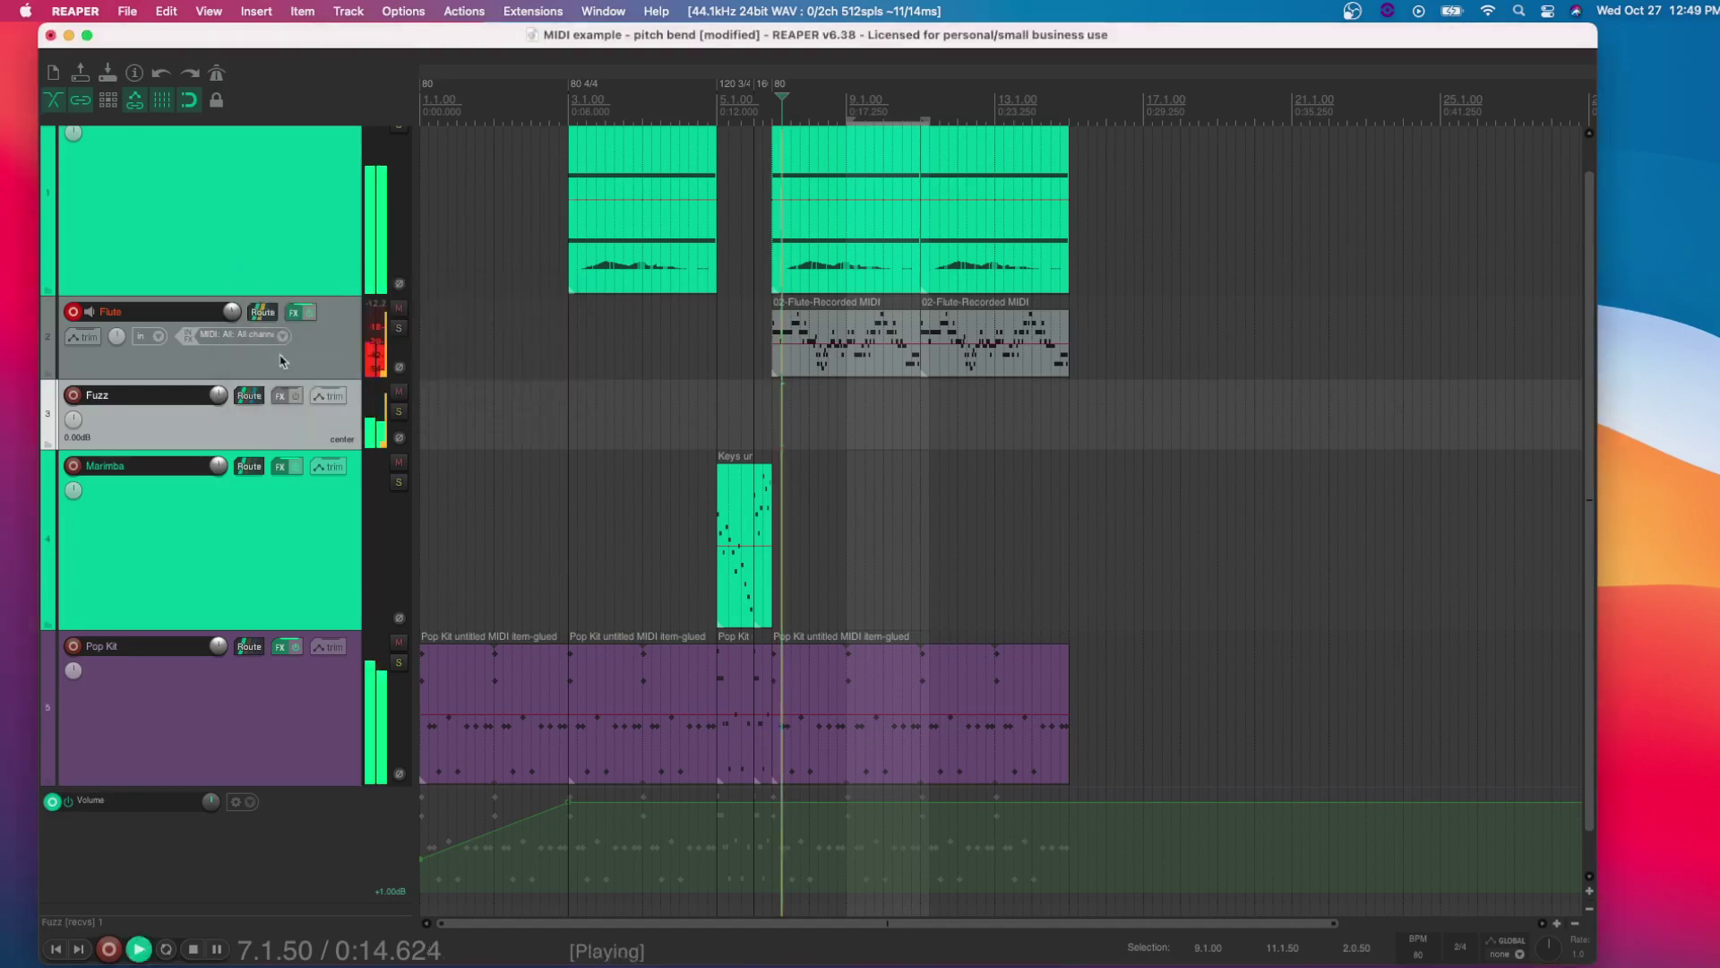
{"action": "key", "text": "space"}
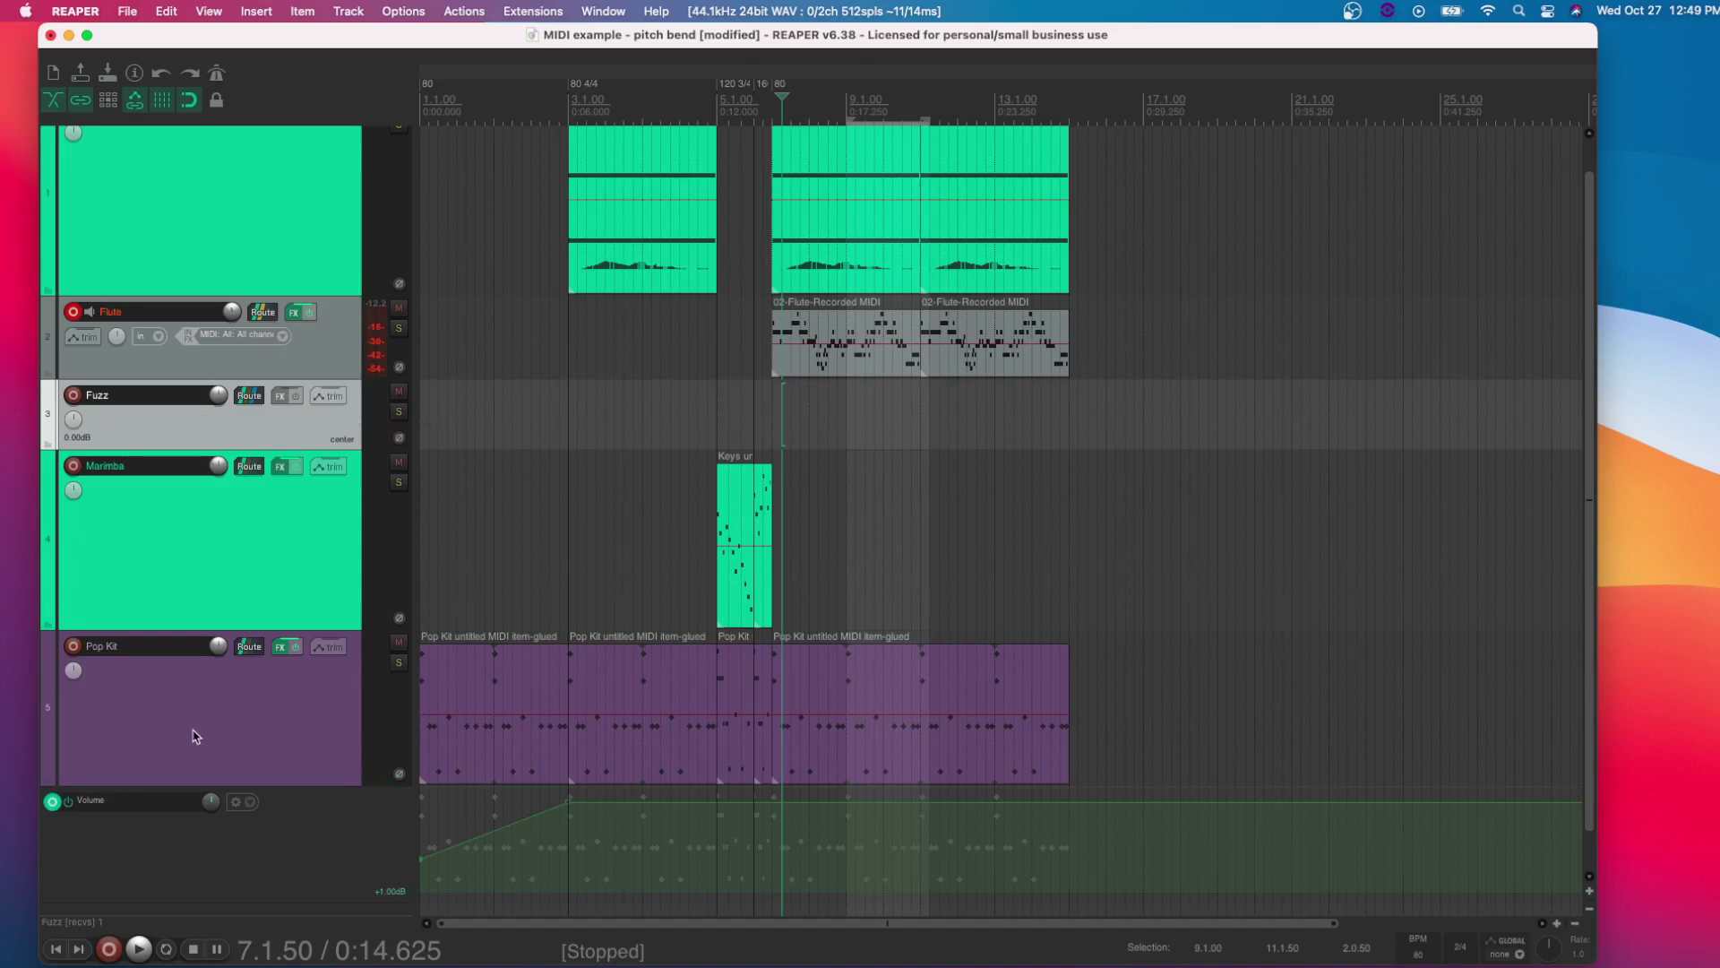
Insert another new track and move it between the Fuzz and Marimba tracks
{"action": "scroll", "coordinate": [179, 627], "scroll_direction": "down", "scroll_amount": 1}
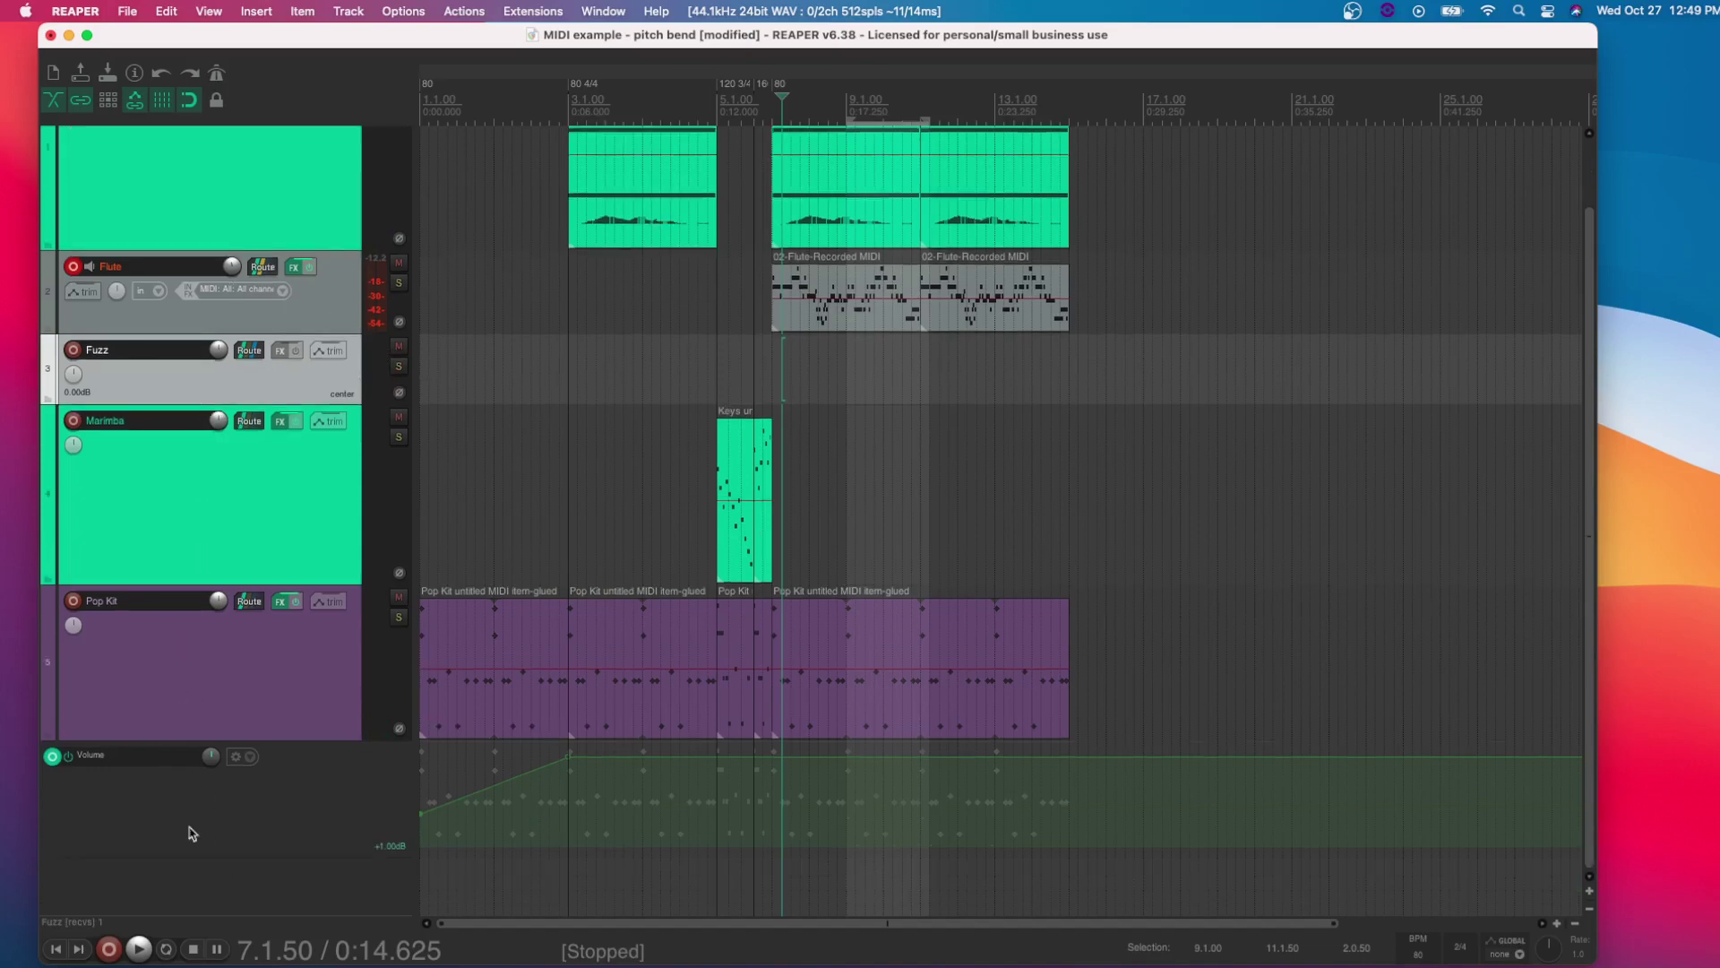
{"action": "double_click", "coordinate": [191, 833]}
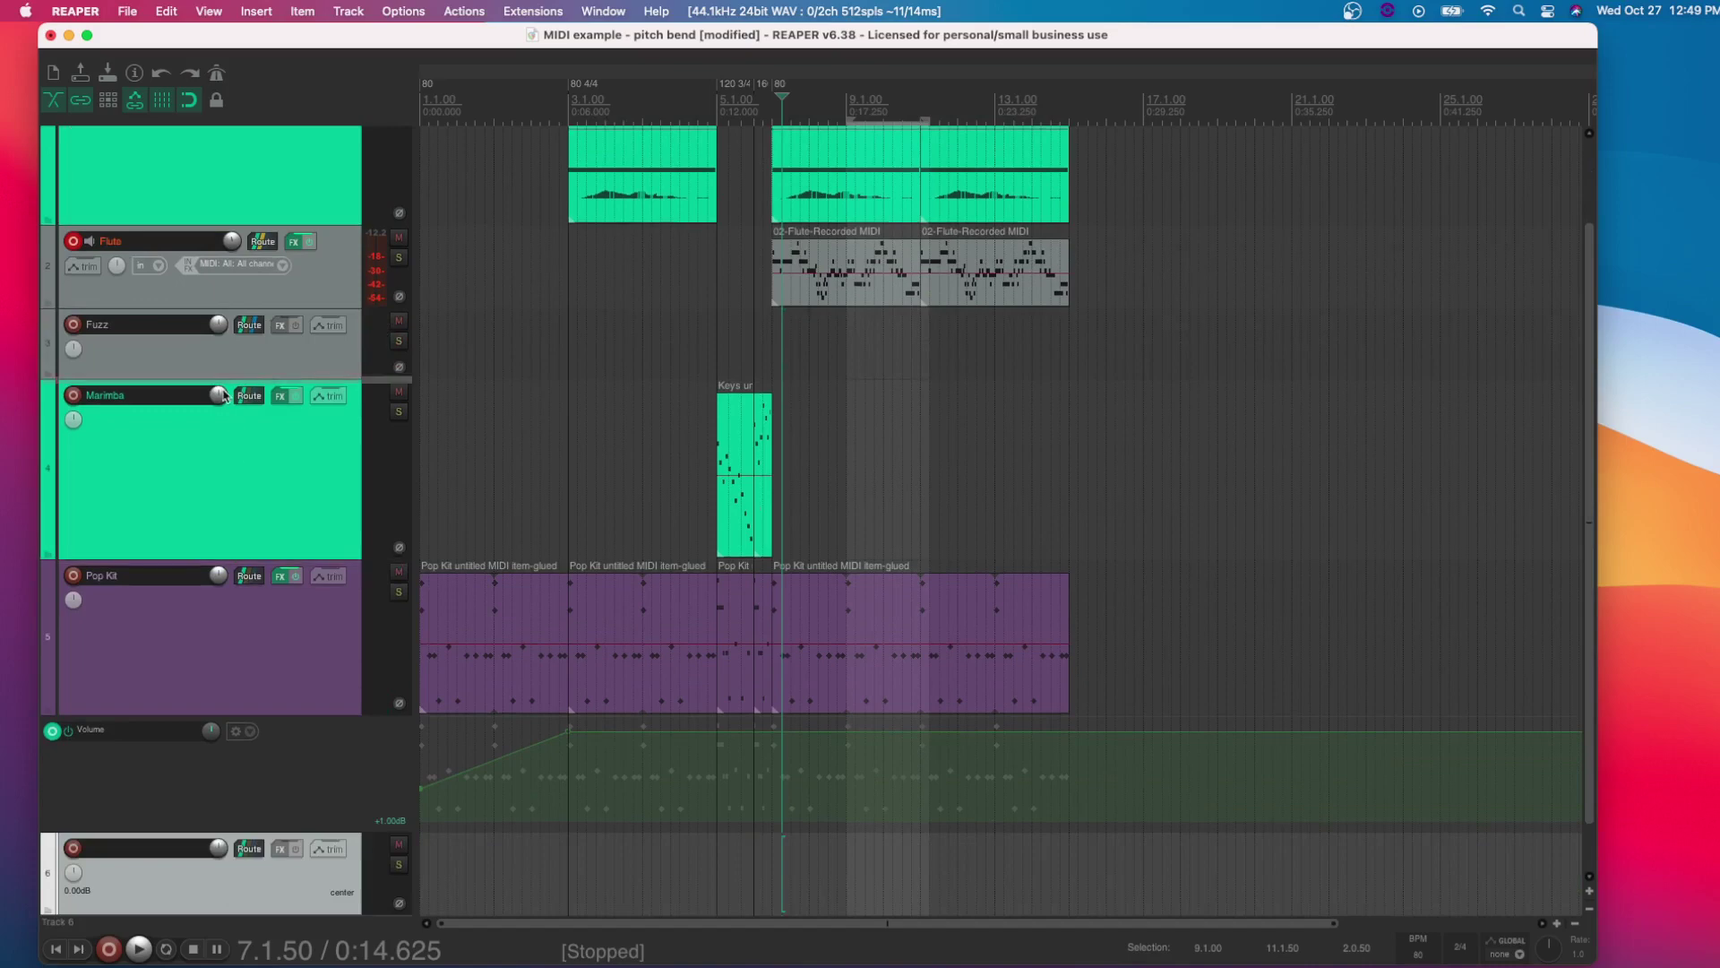
{"action": "left_click_drag", "start_coordinate": [224, 397], "coordinate": [222, 398]}
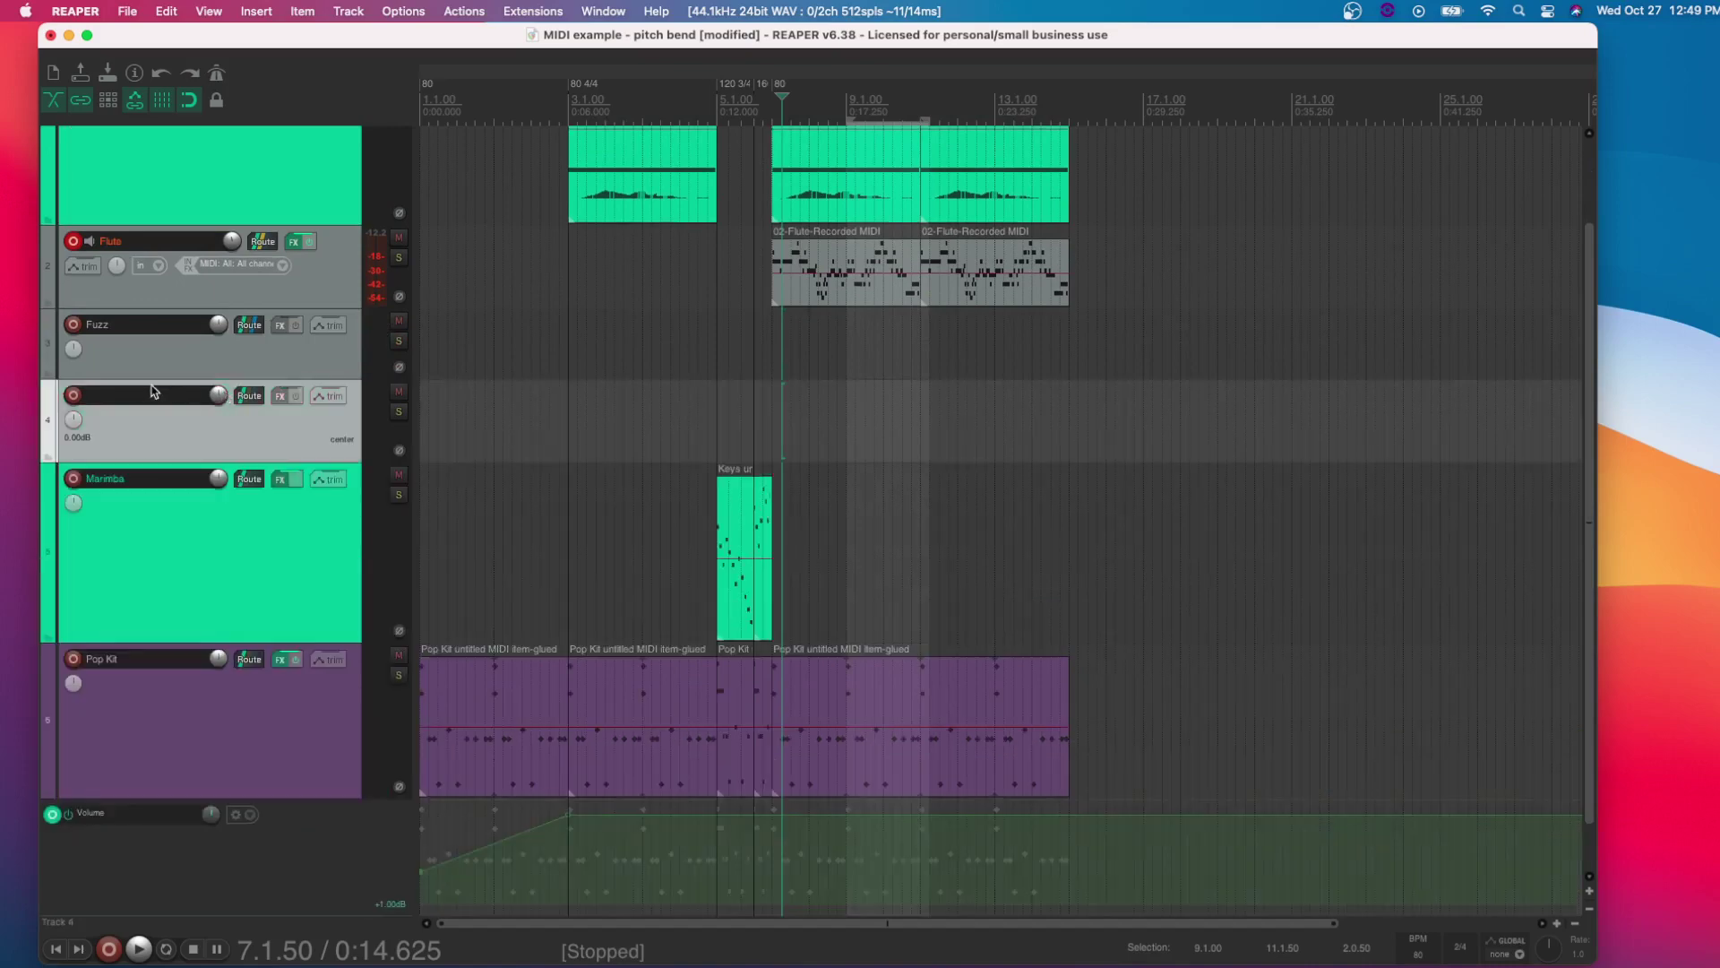
Rename the Fuzz track as Flute Fuzz
{"action": "double_click", "coordinate": [132, 326]}
{"action": "left_click", "coordinate": [90, 327]}
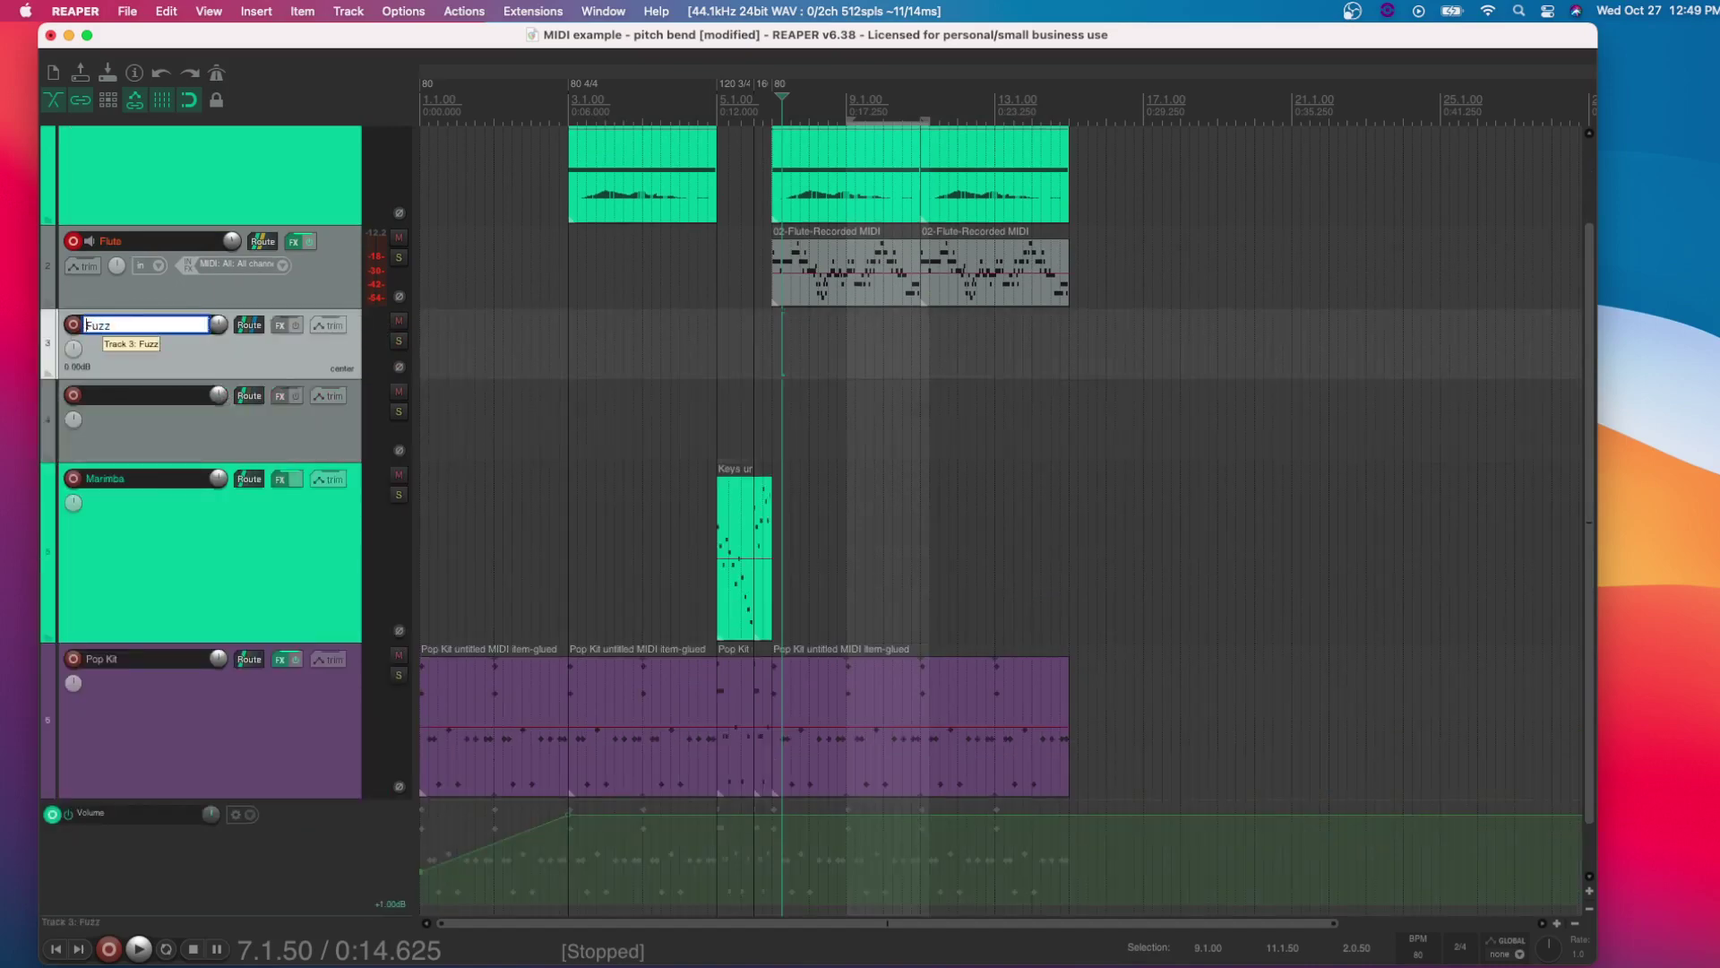
{"action": "type", "text": "Flute"}
{"action": "key", "text": "Return"}
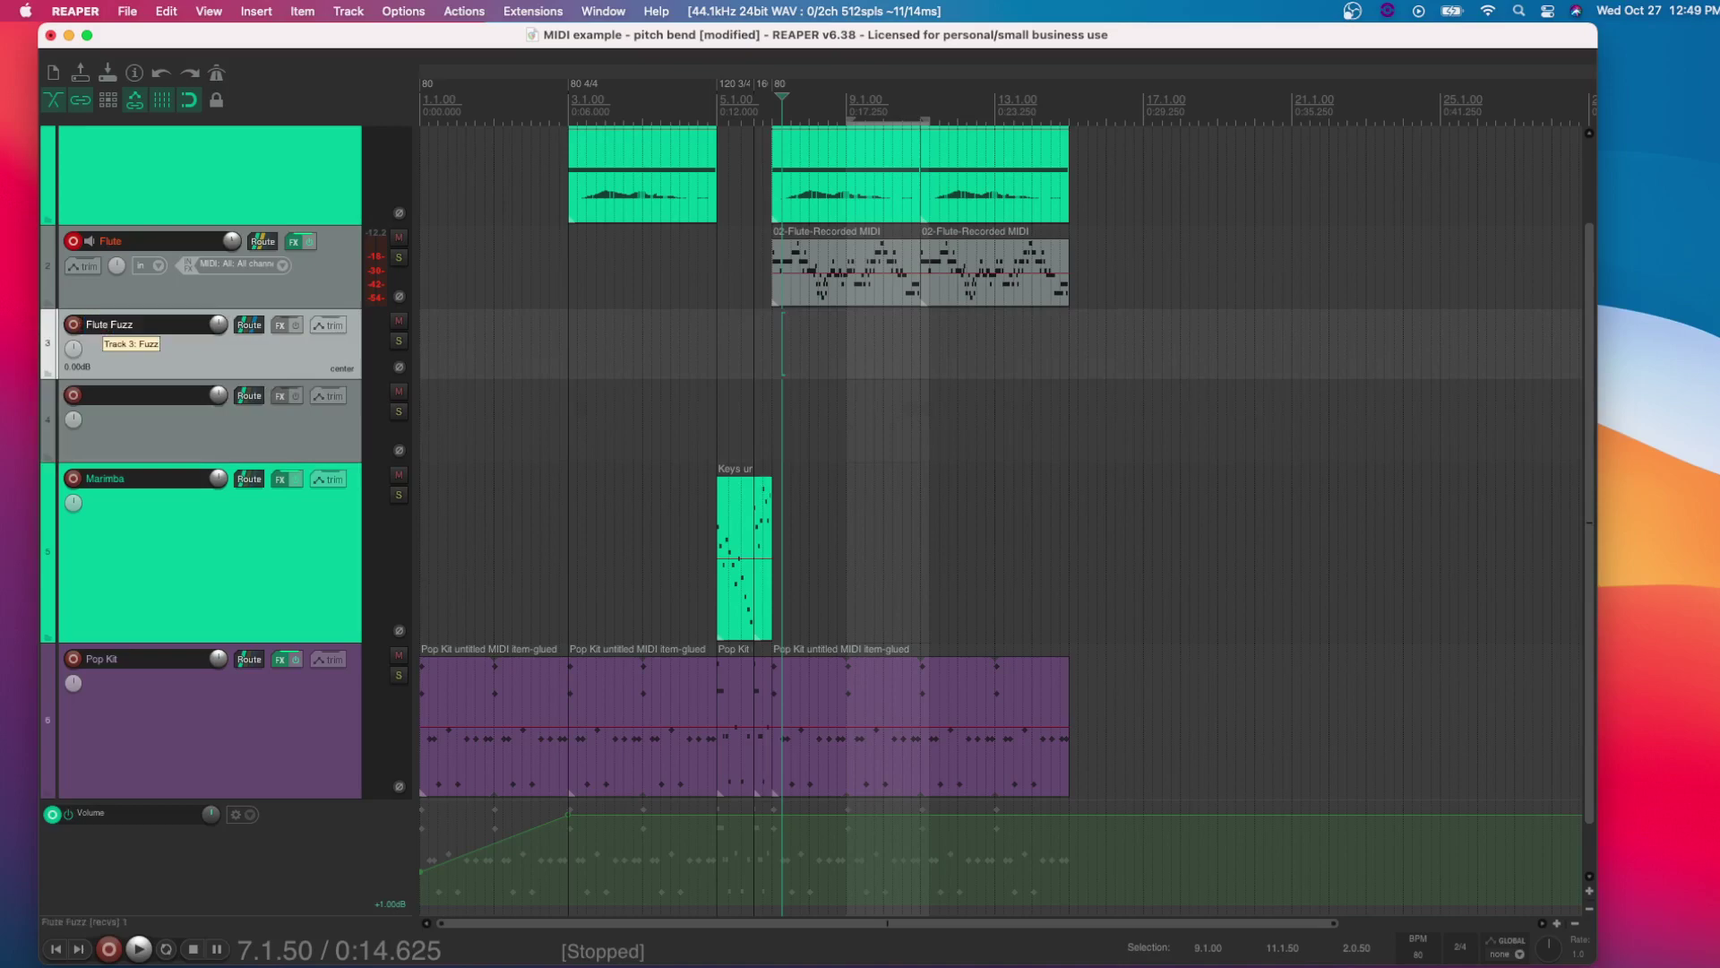
Name the unnamed track below Flute Fuzz as Flute Clean
{"action": "double_click", "coordinate": [107, 395]}
{"action": "type", "text": "Flute Cle"}
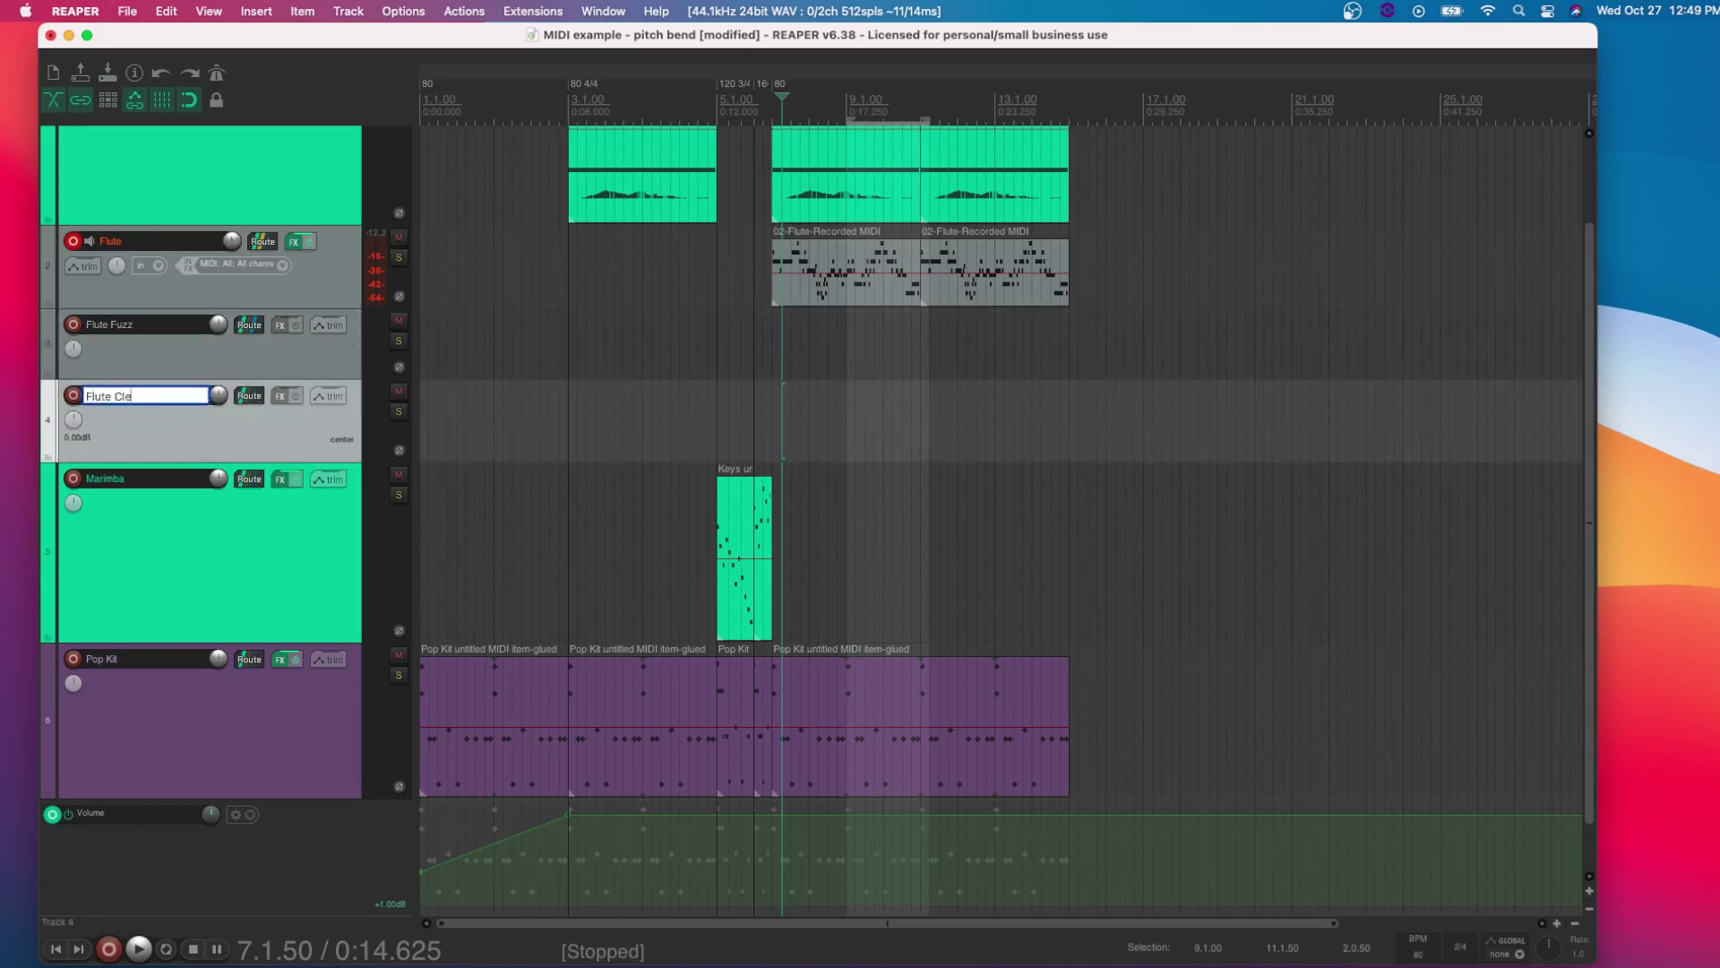
{"action": "type", "text": "an"}
{"action": "key", "text": "Return"}
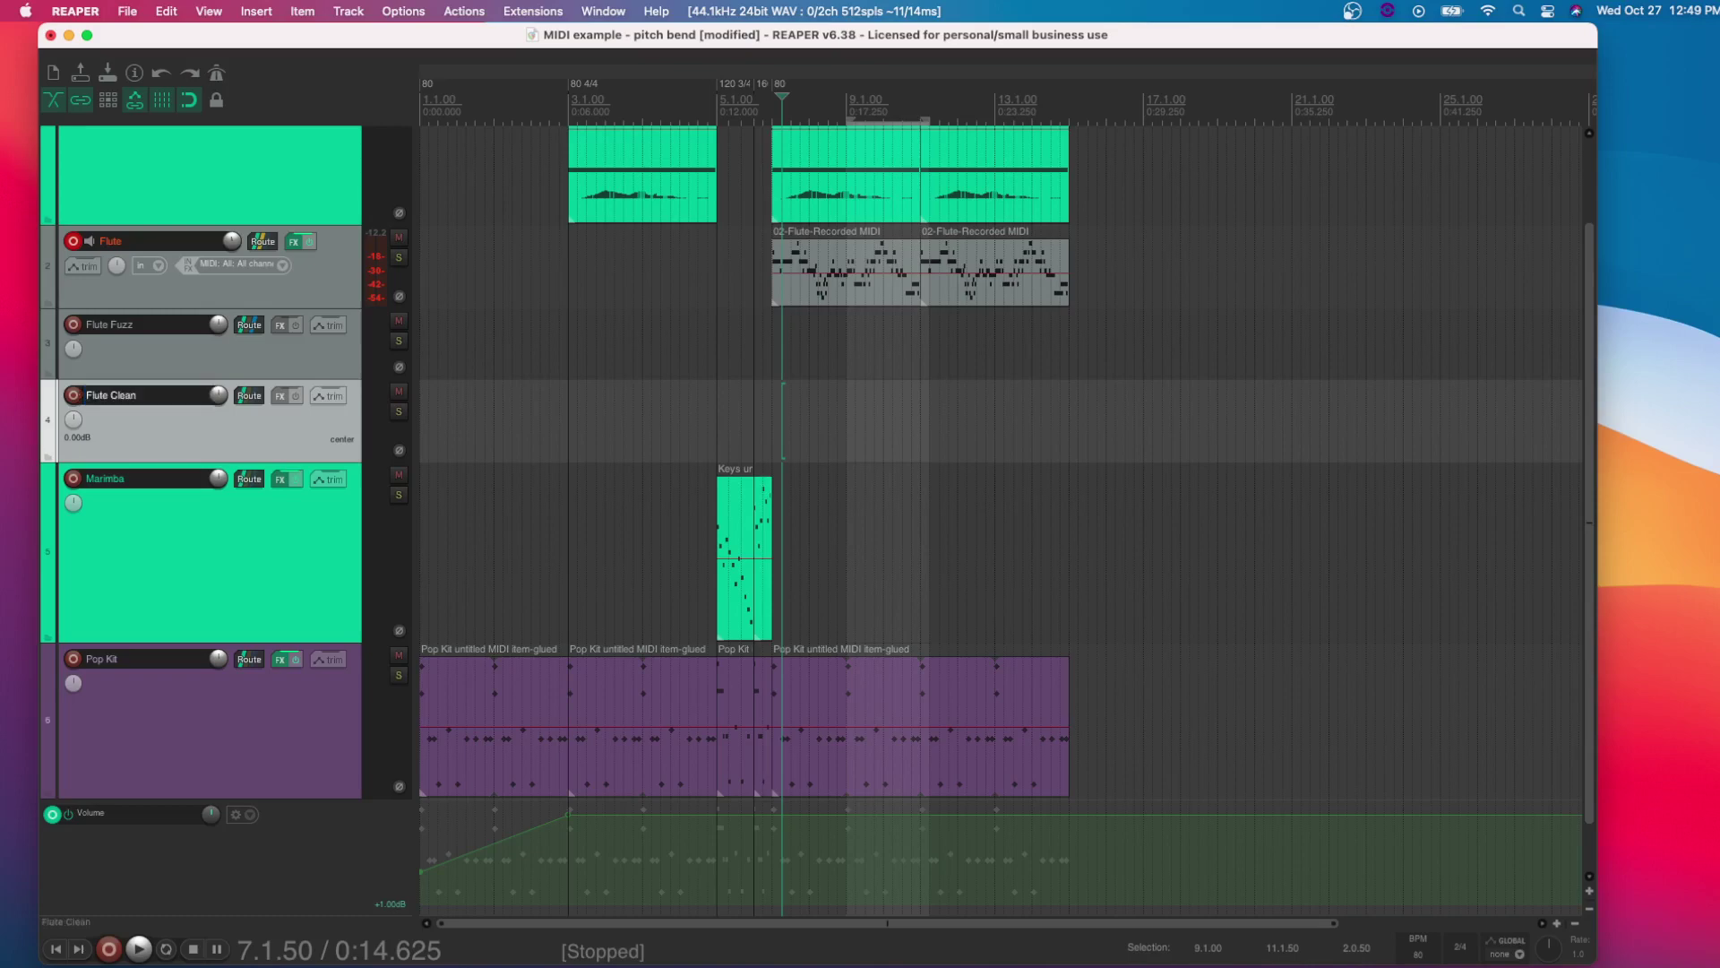
Give the Flute track and its MIDI items a light green colour
{"action": "left_click", "coordinate": [152, 301]}
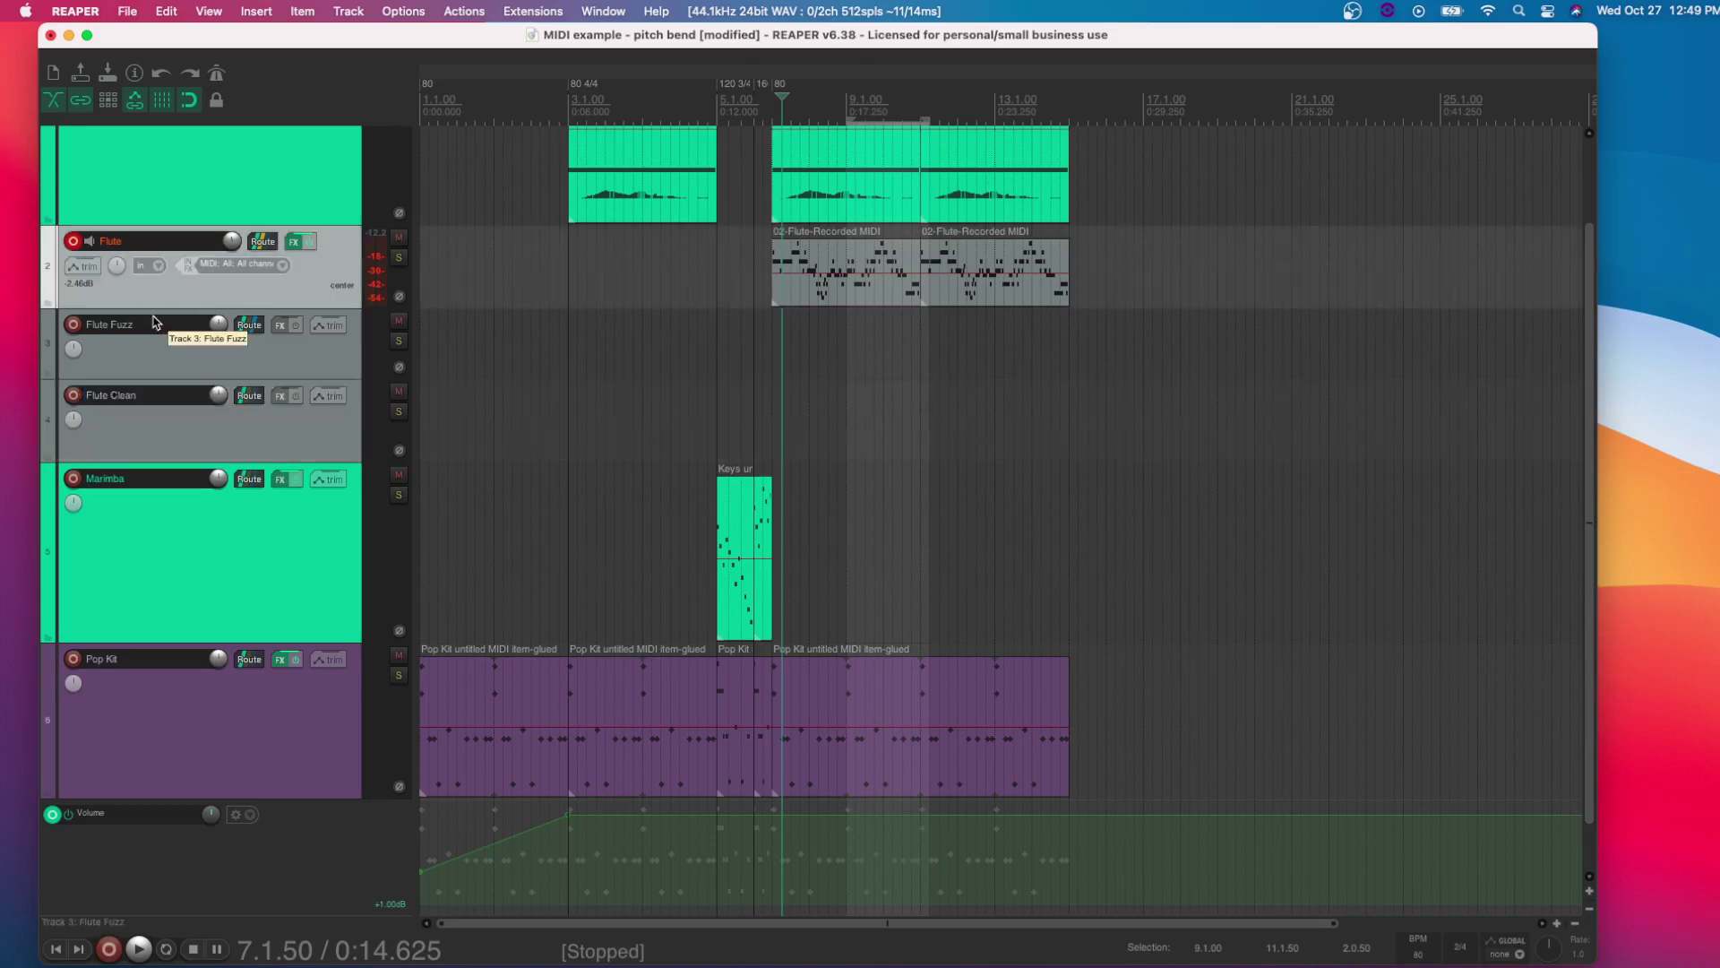
{"action": "key", "text": "F2"}
{"action": "left_click", "coordinate": [981, 299]}
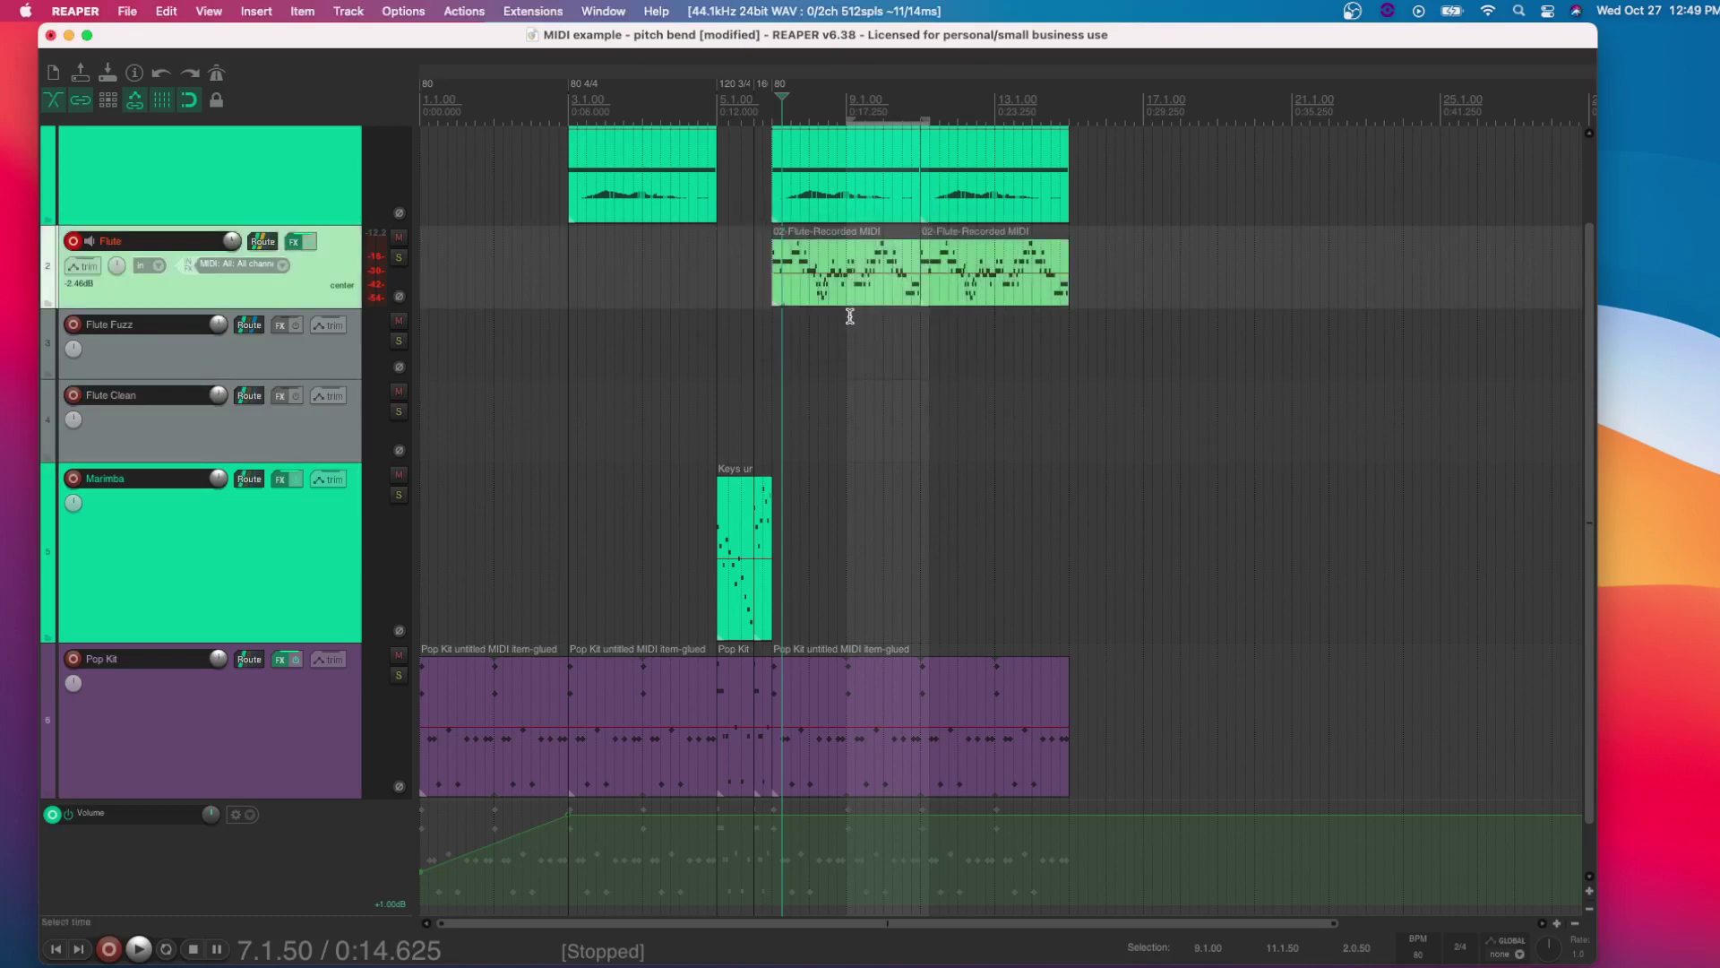
Apply a separate random colour to each of the Flute Fuzz and Flute Clean tracks
{"action": "left_click", "coordinate": [270, 356]}
{"action": "key", "text": "shift+c"}
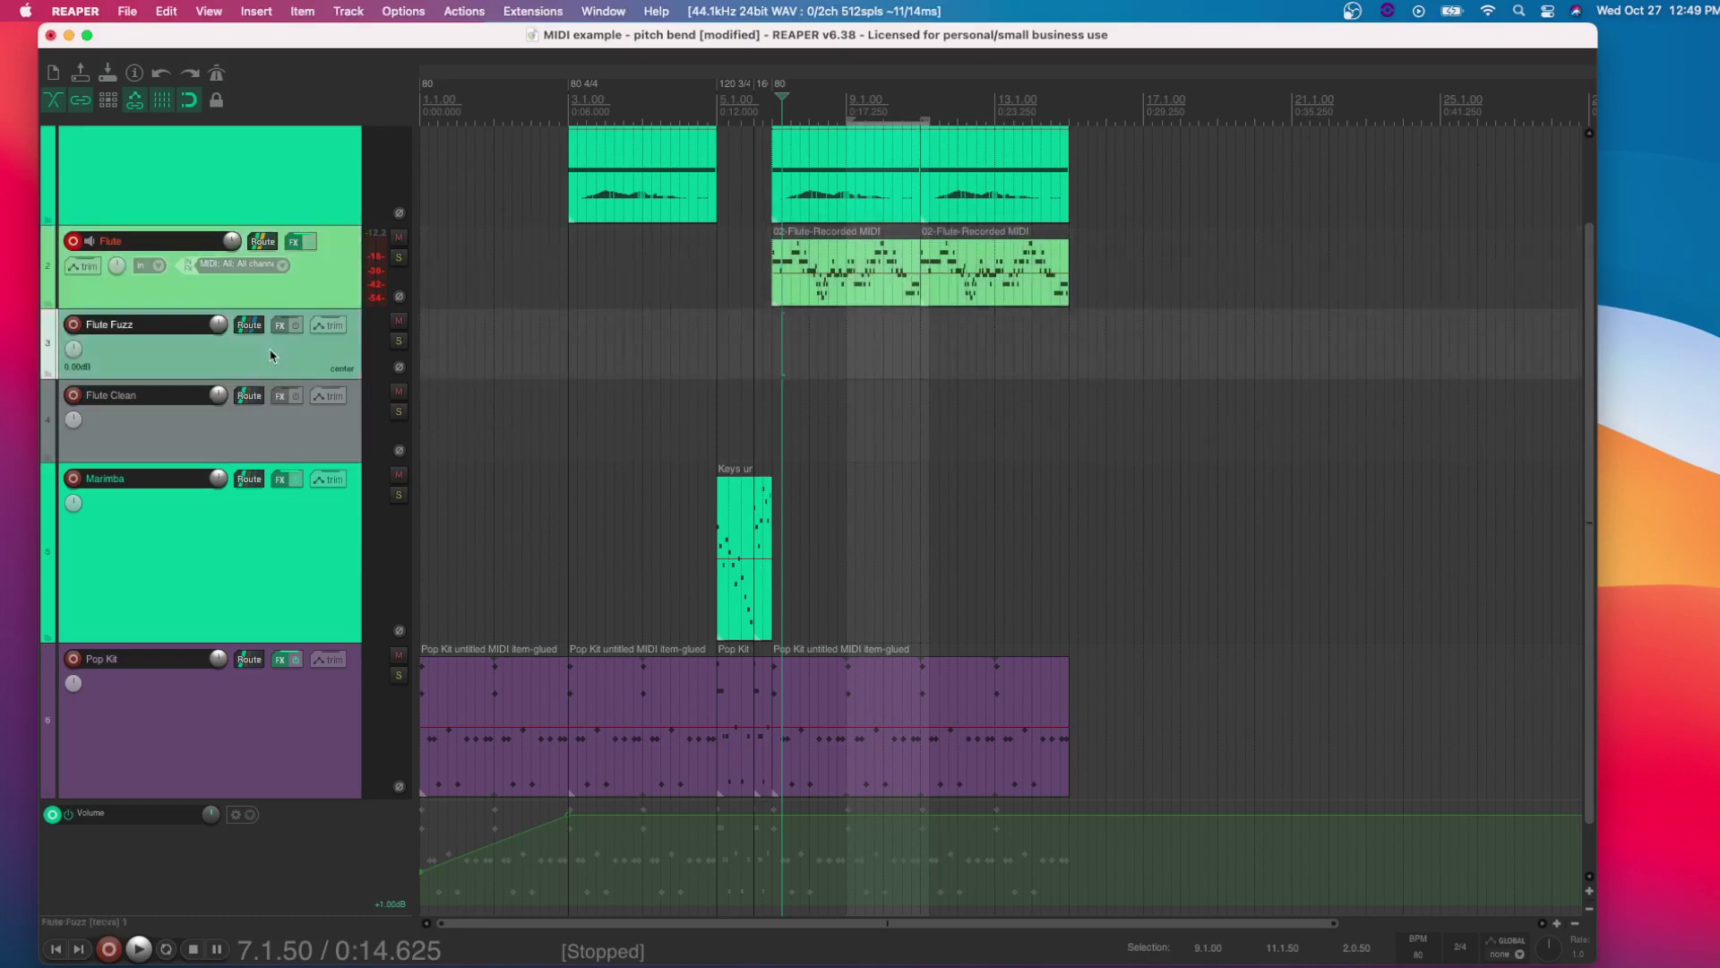
{"action": "left_click", "coordinate": [283, 431]}
{"action": "key", "text": "shift+c"}
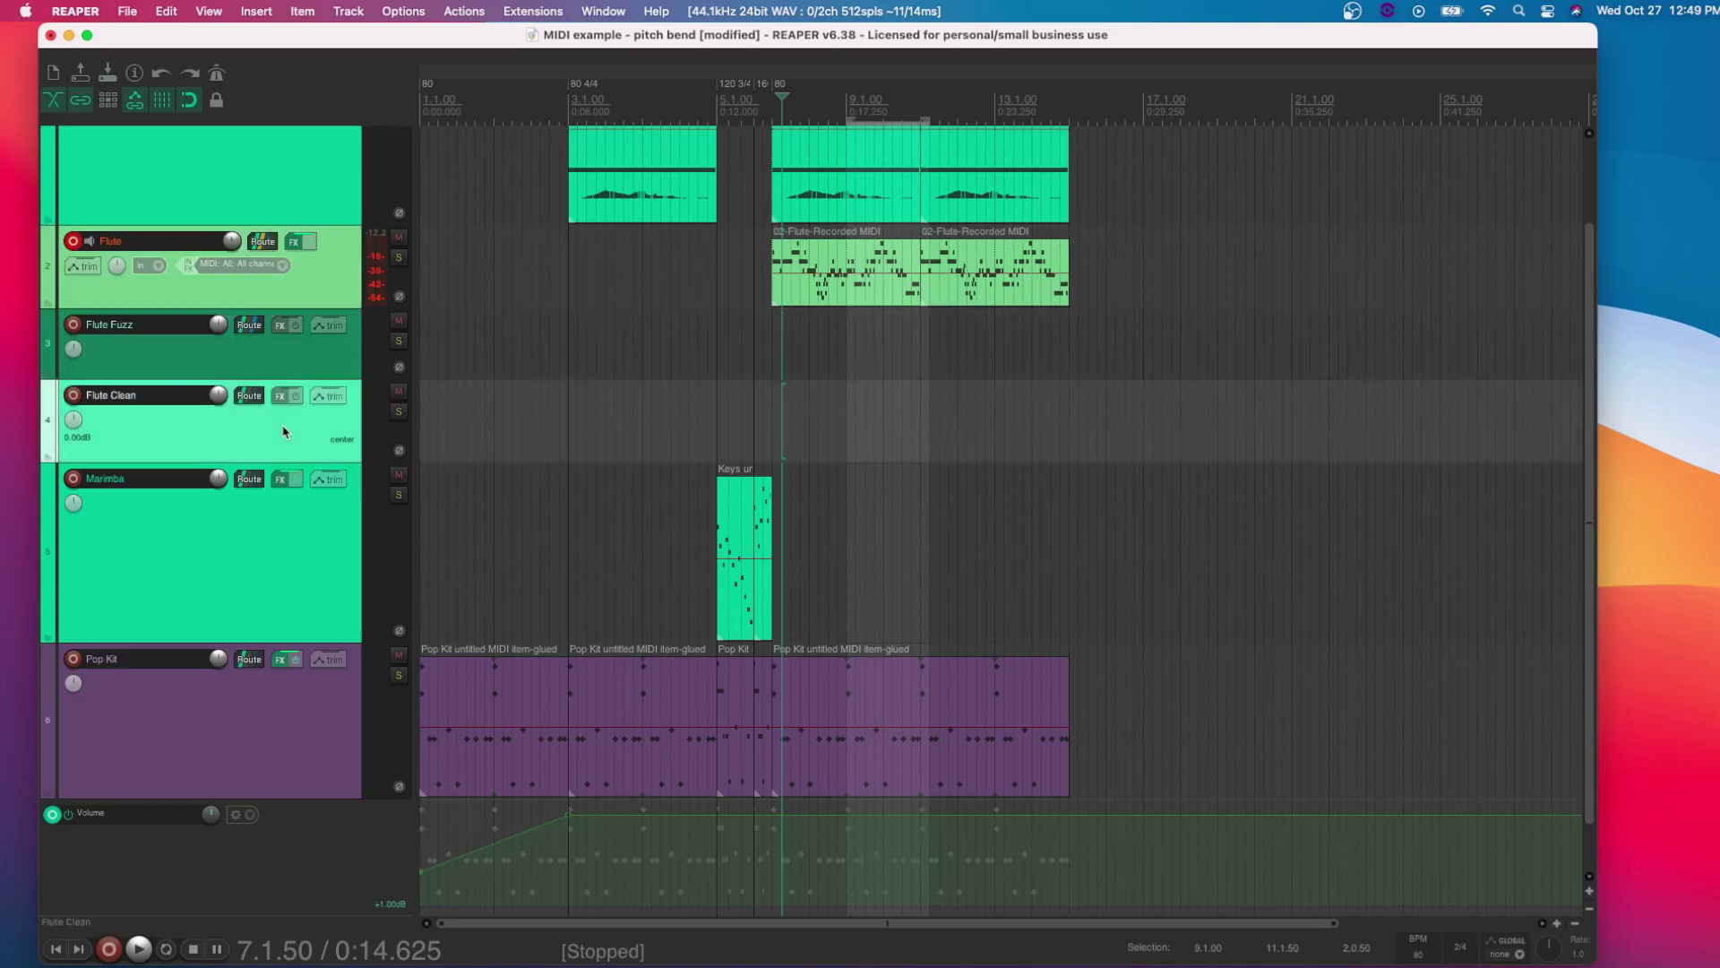
Give the Flute Fuzz and Flute Clean tracks the same blue colour
{"action": "left_click", "coordinate": [287, 369]}
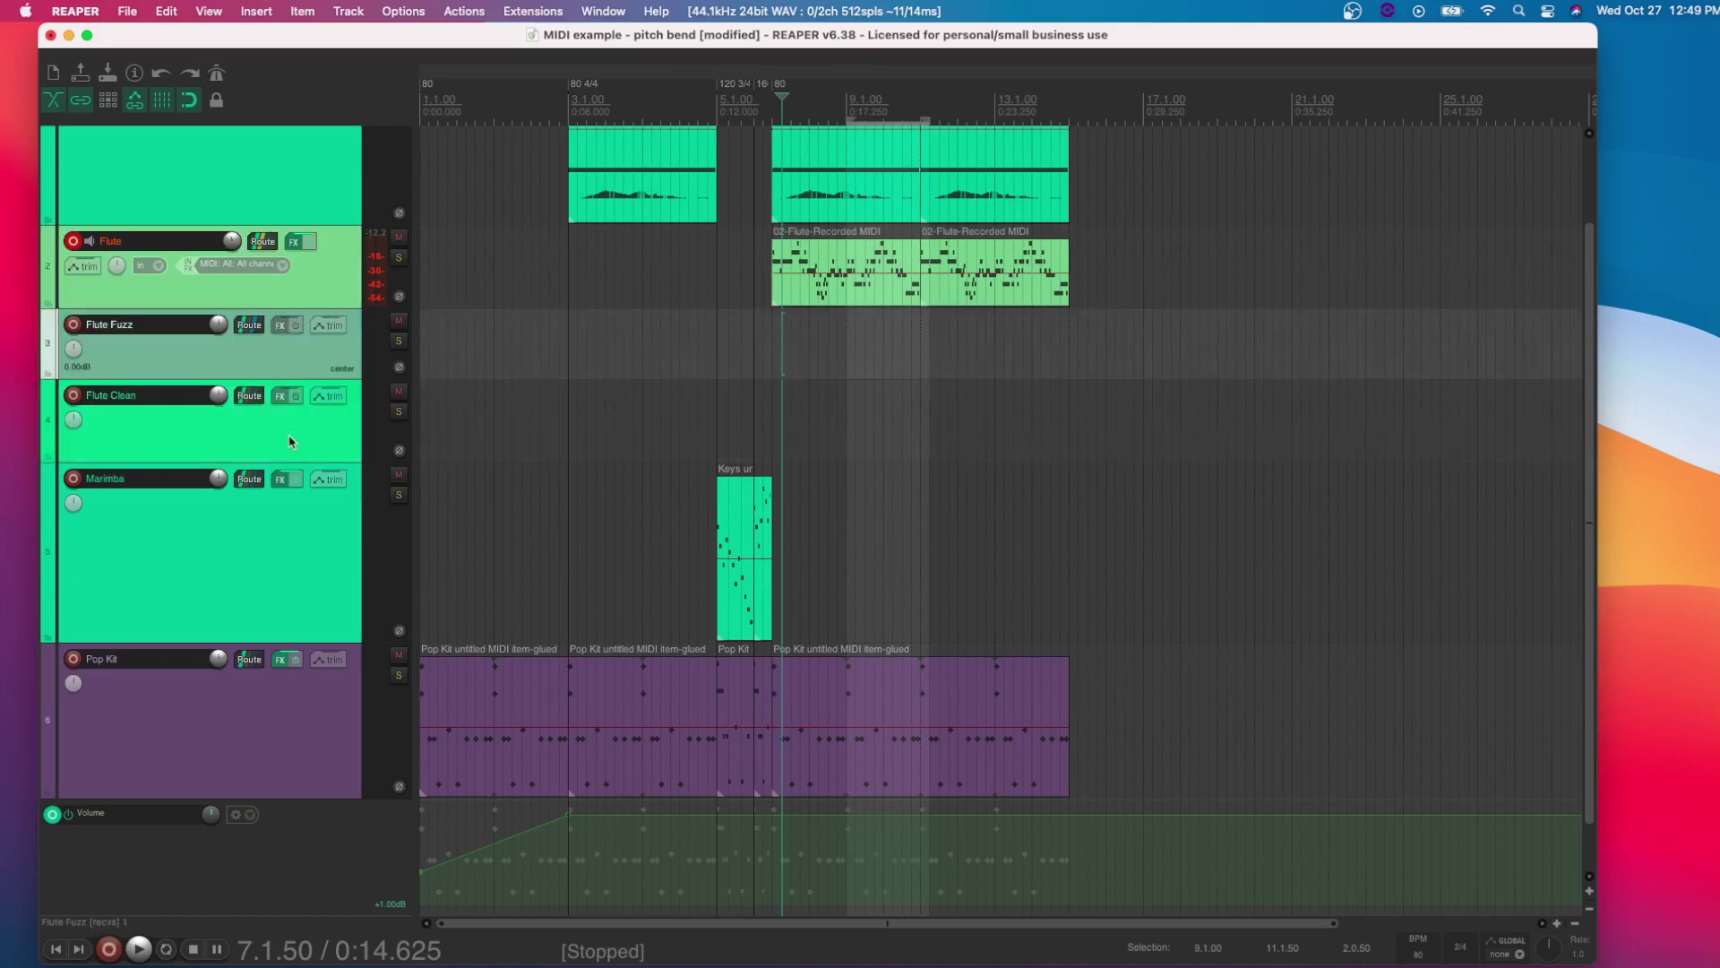
{"action": "left_click", "coordinate": [289, 441], "text": "shift"}
{"action": "key", "text": "shift+c"}
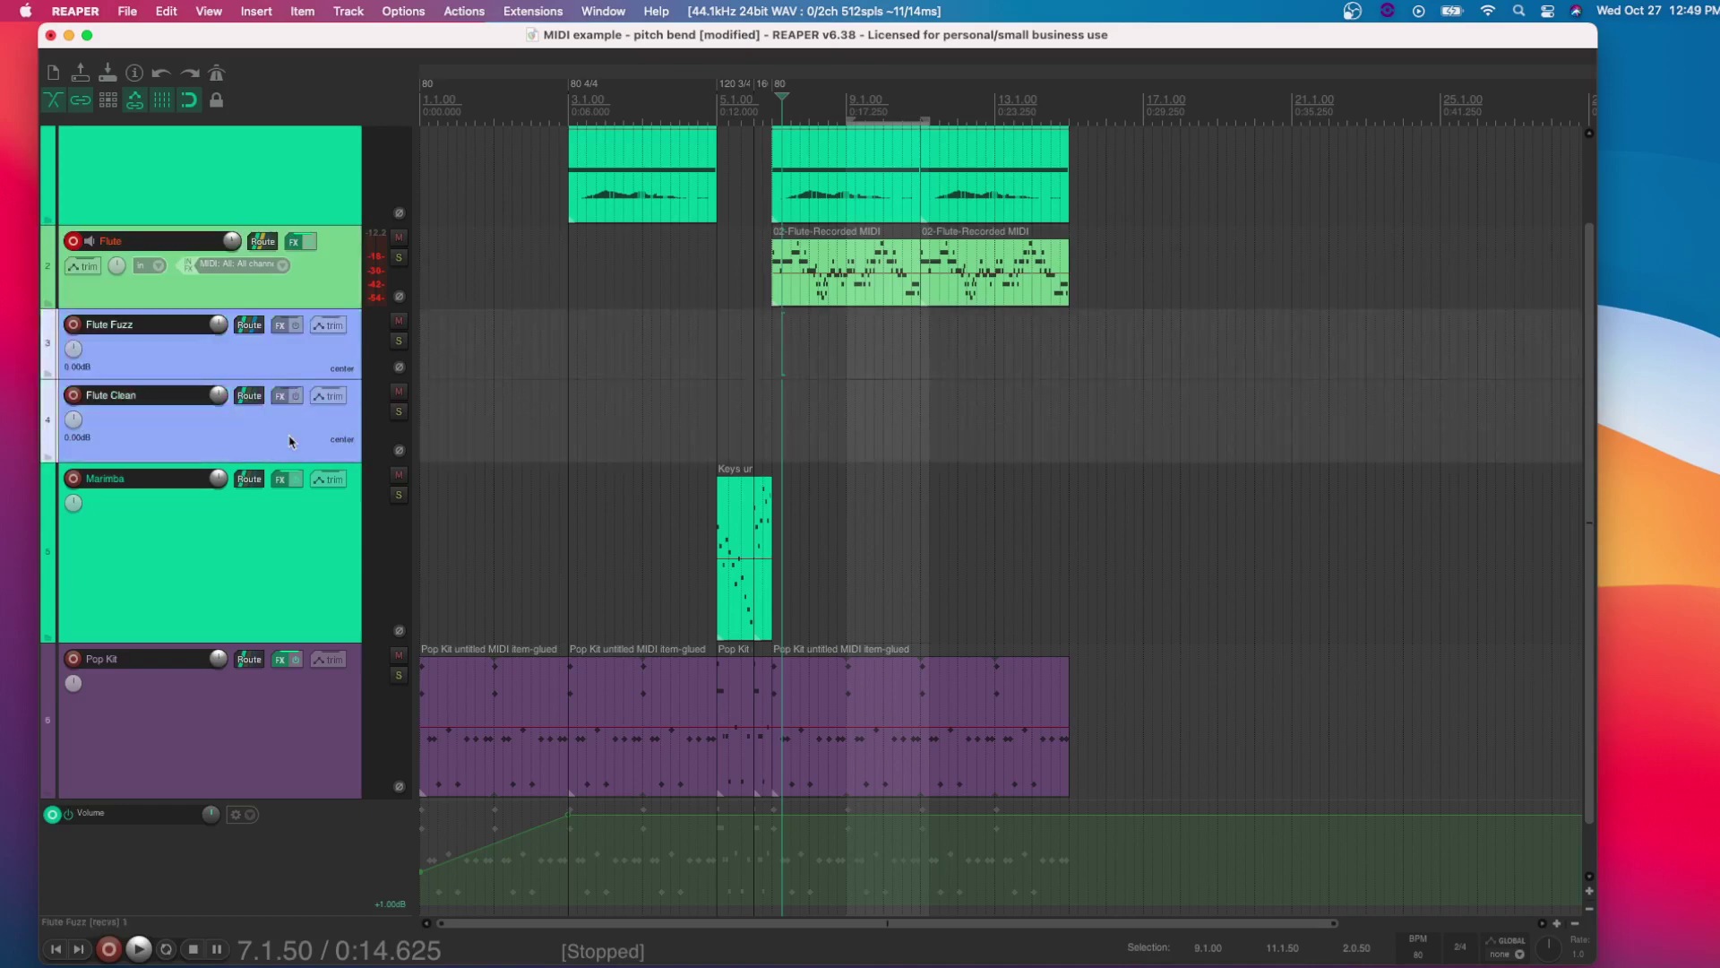
Make the Flute track slightly taller and review the Flute Fuzz track's routing to see its receive from Flute
{"action": "left_click", "coordinate": [297, 305]}
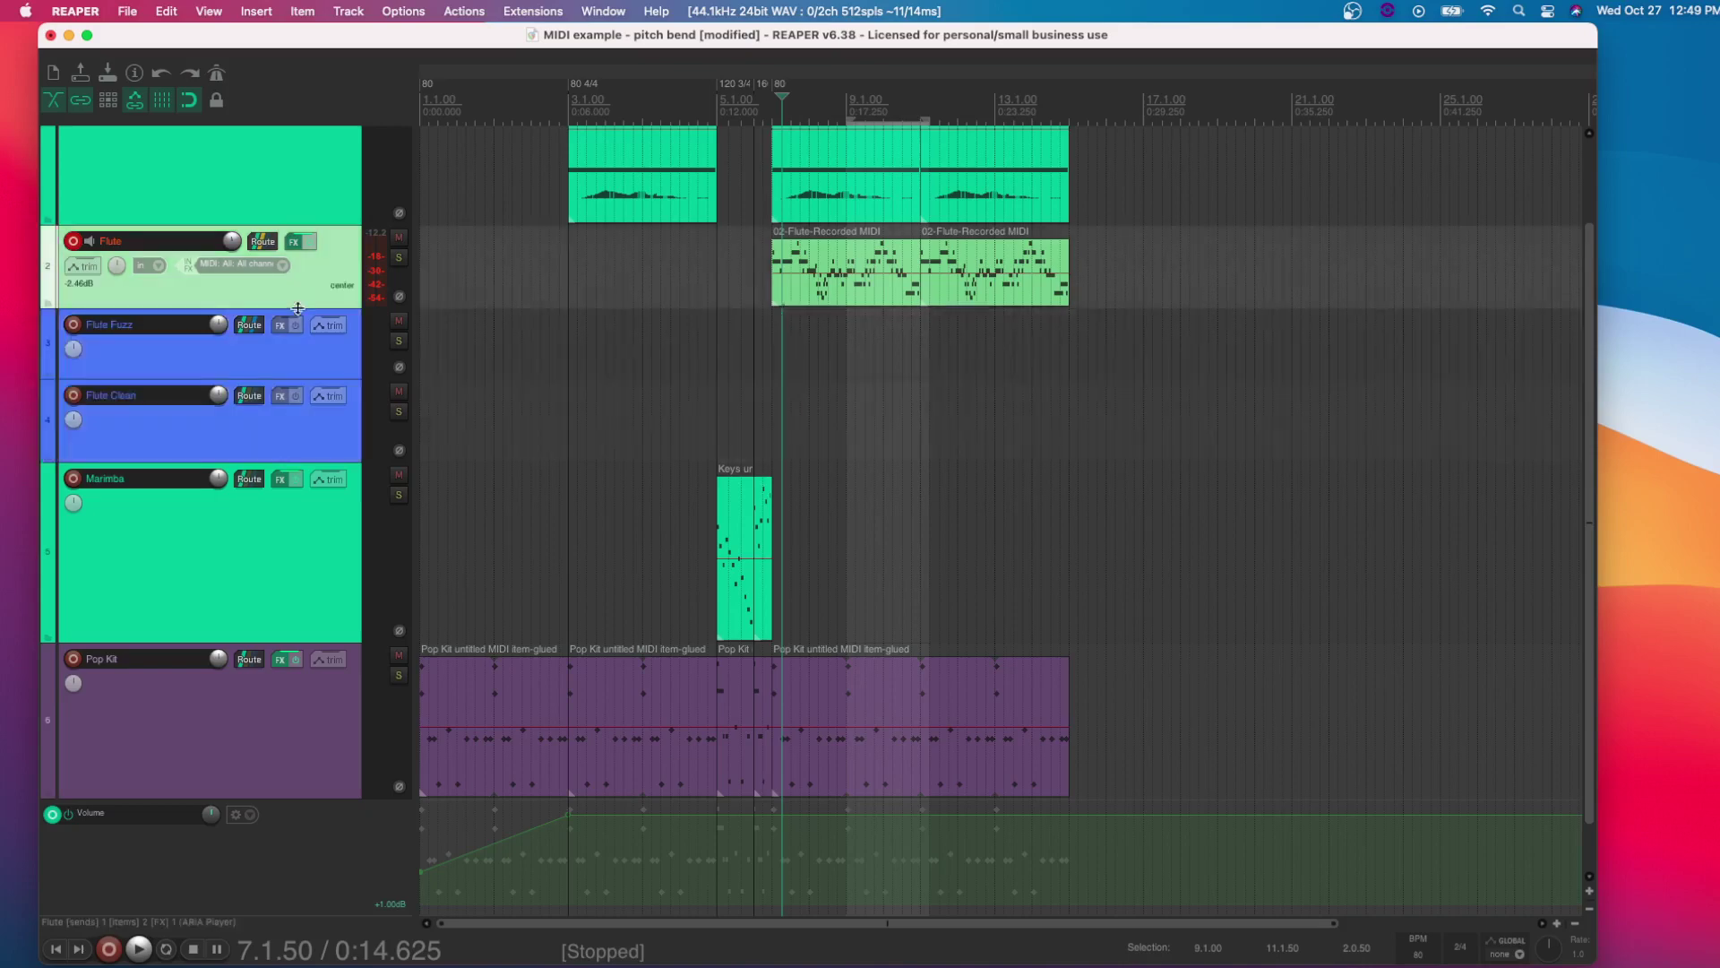
{"action": "left_click_drag", "start_coordinate": [298, 309], "coordinate": [300, 326]}
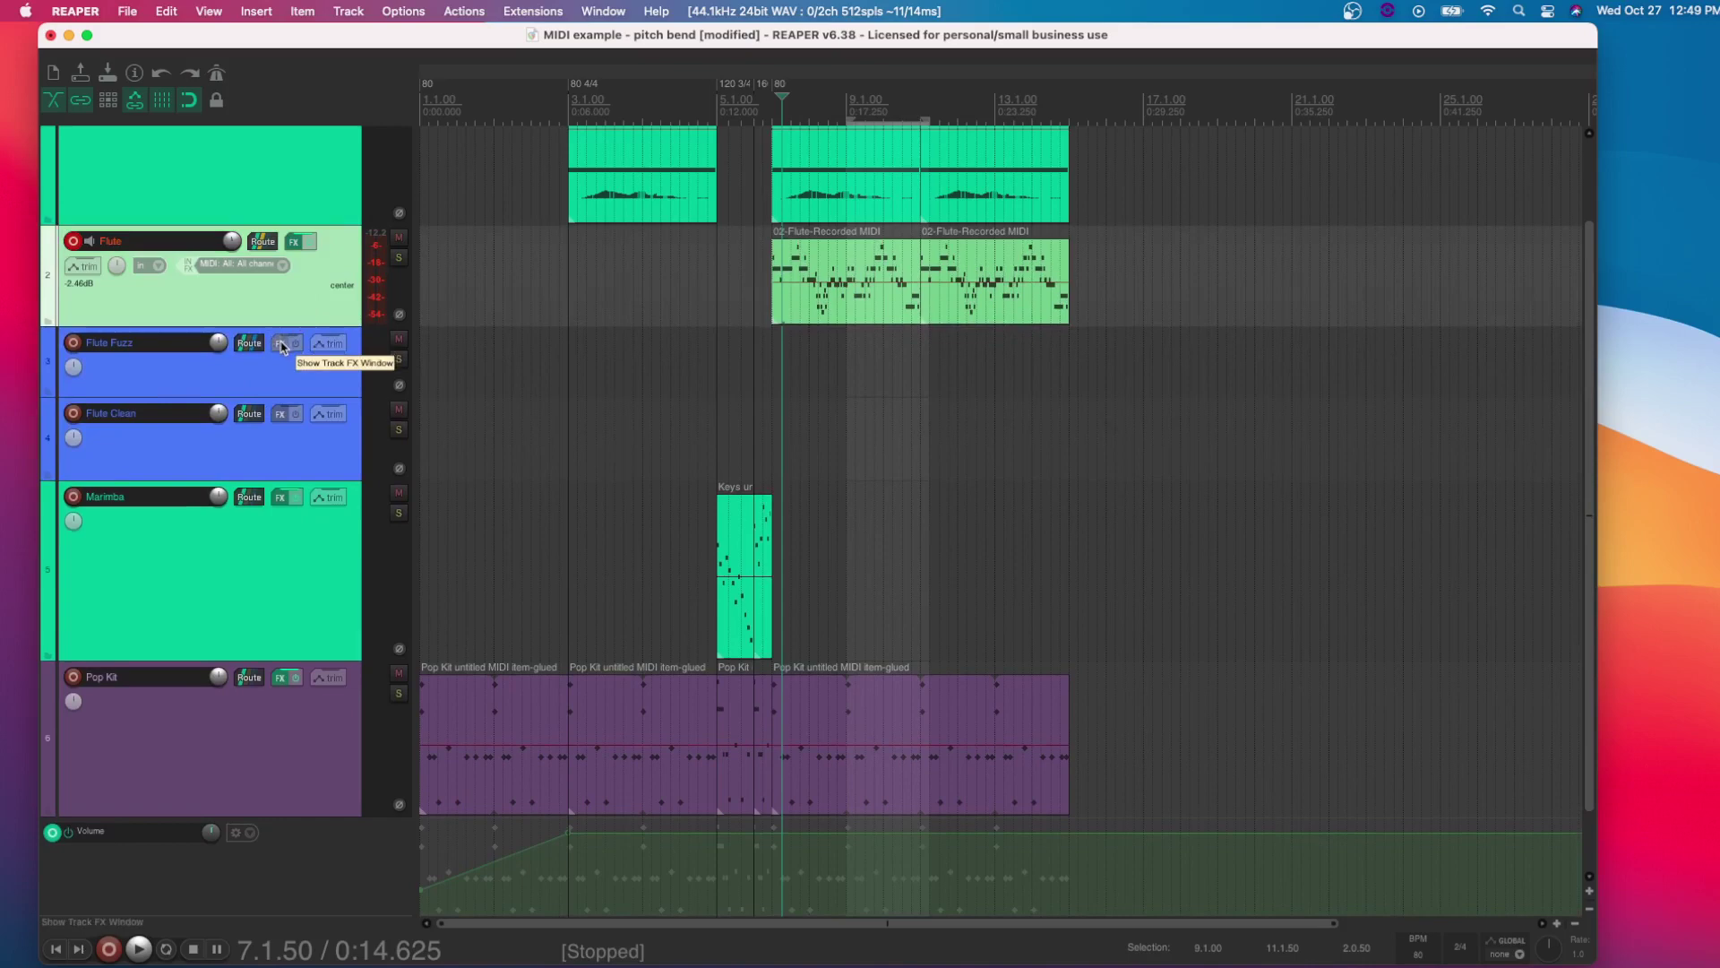
{"action": "left_click", "coordinate": [249, 343]}
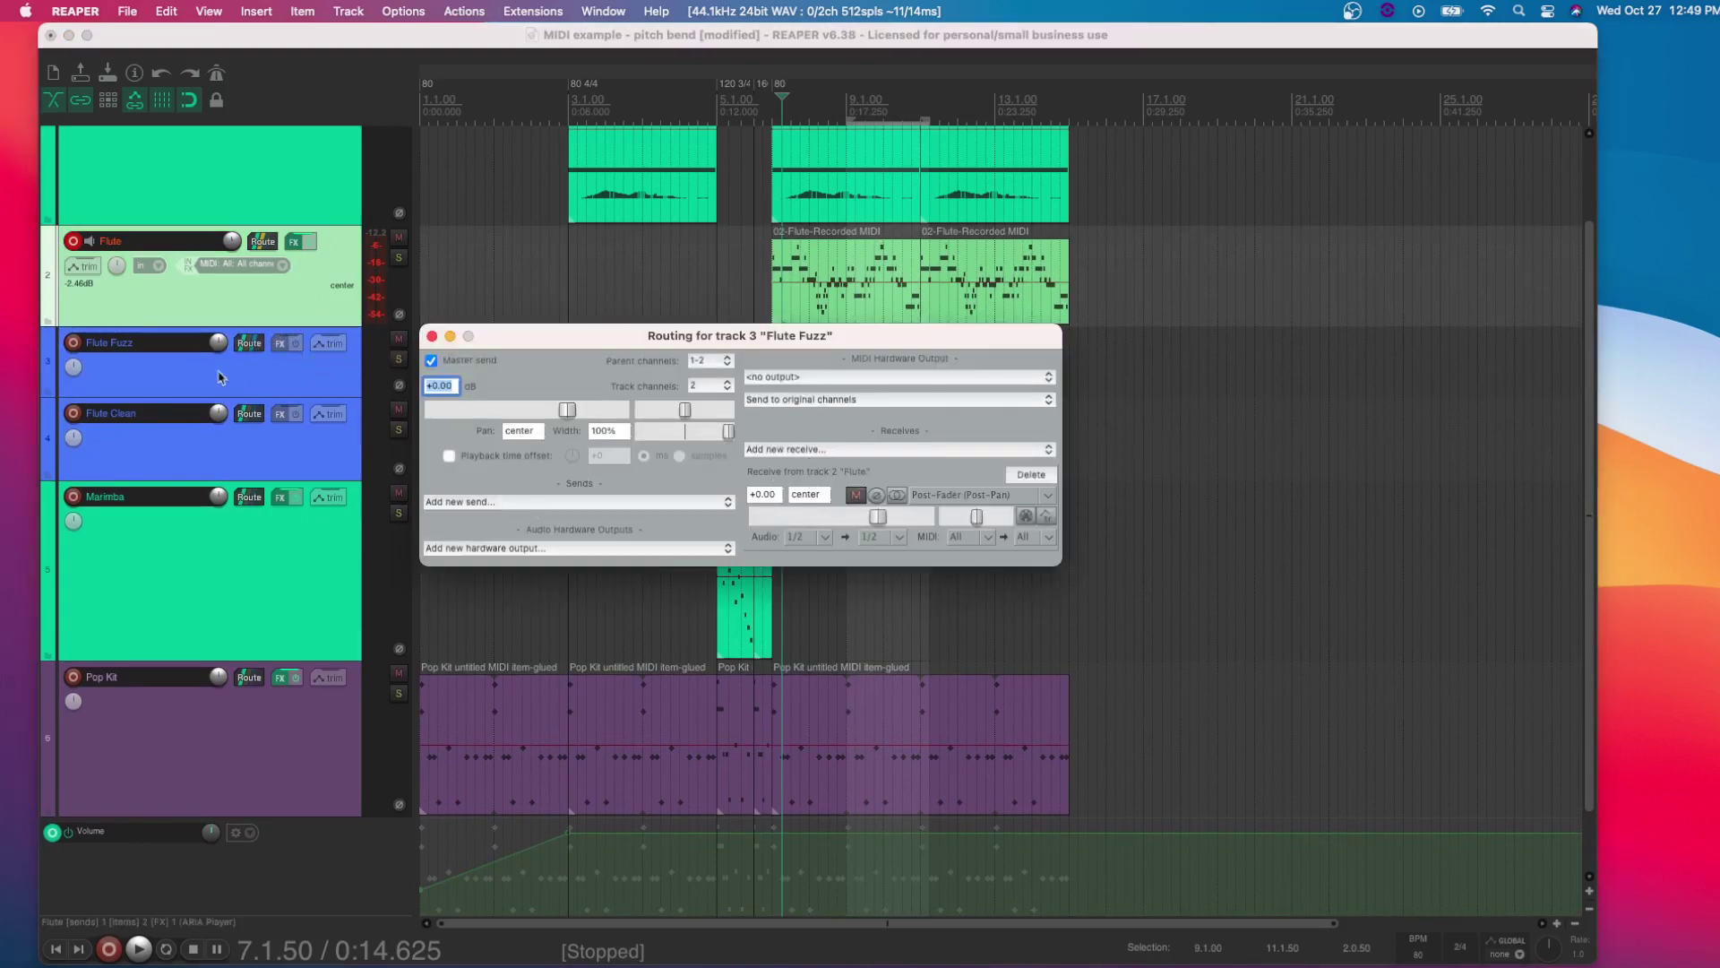
{"action": "left_click", "coordinate": [432, 337]}
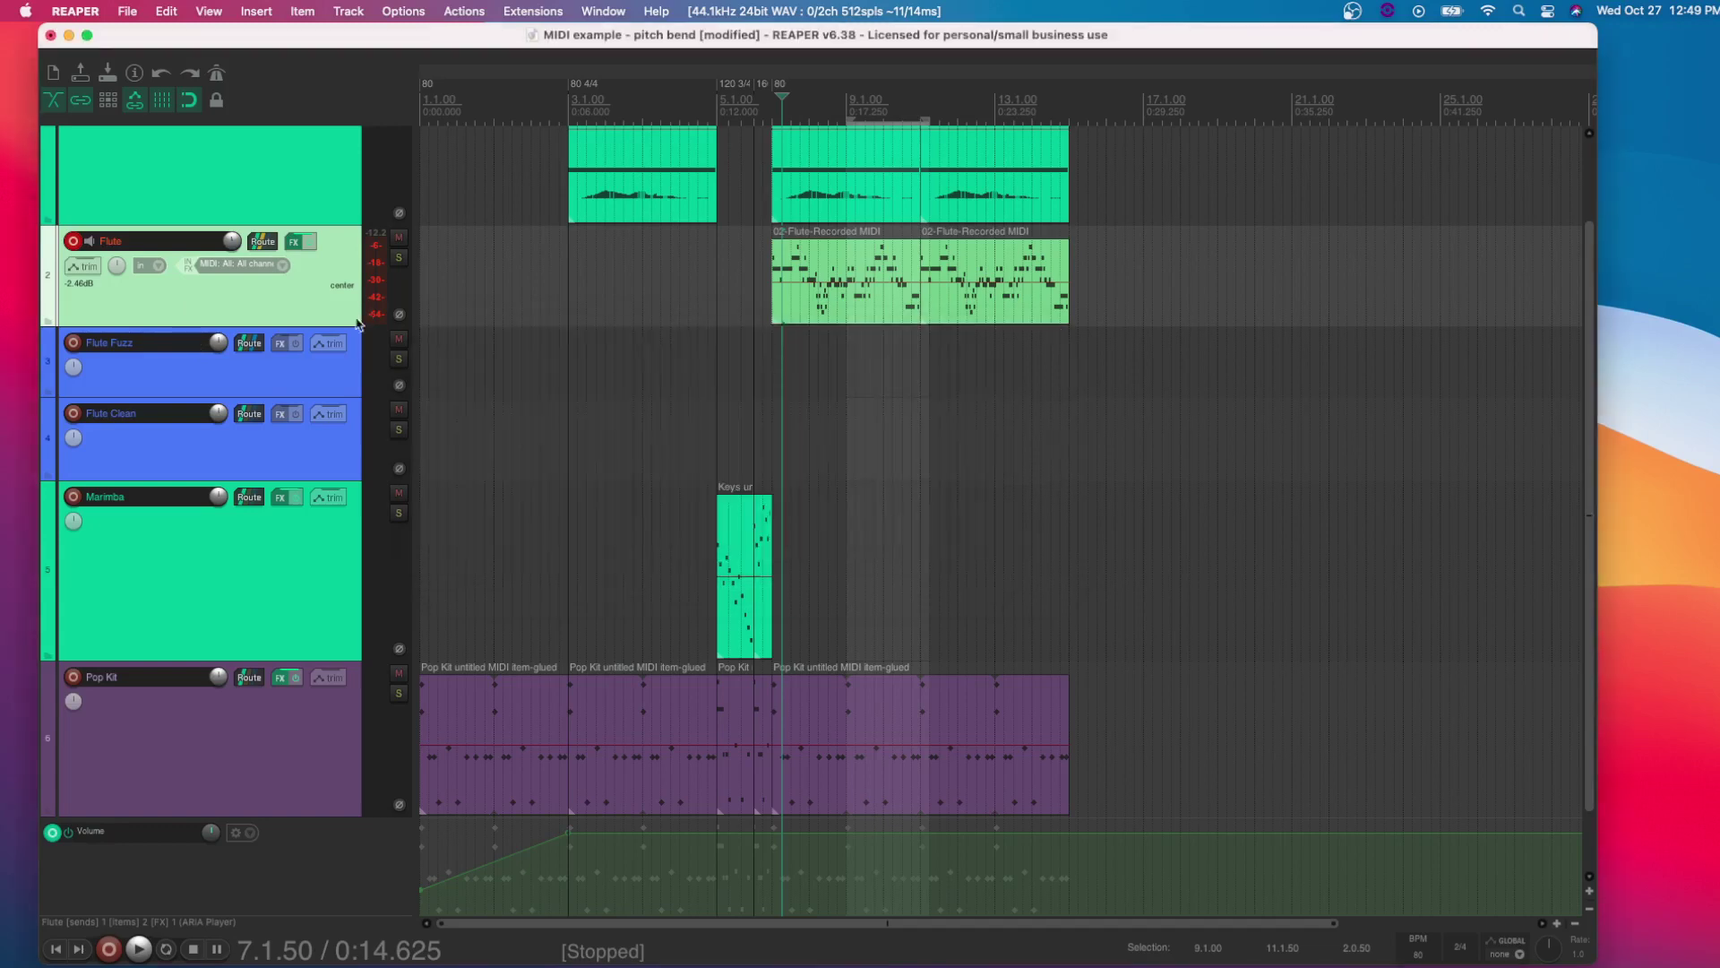
Add JS: Distortion (Fuzz) to the Flute Fuzz track's effects and close the effects window
{"action": "left_click", "coordinate": [281, 344]}
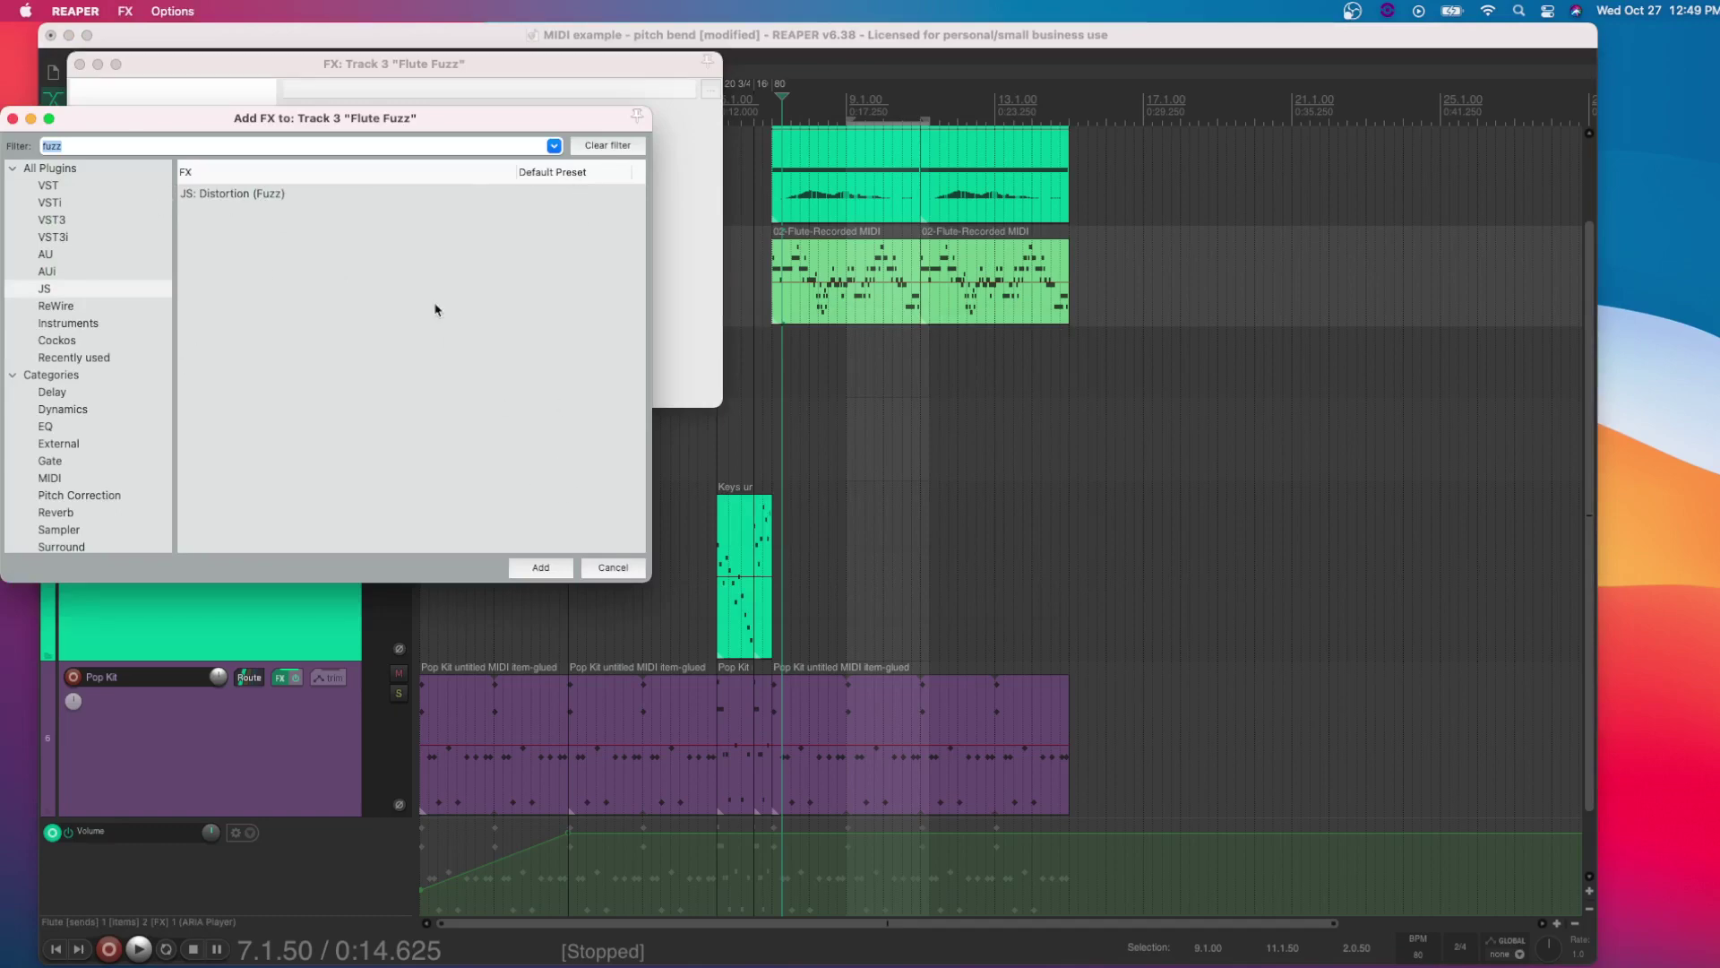
{"action": "left_click", "coordinate": [596, 569]}
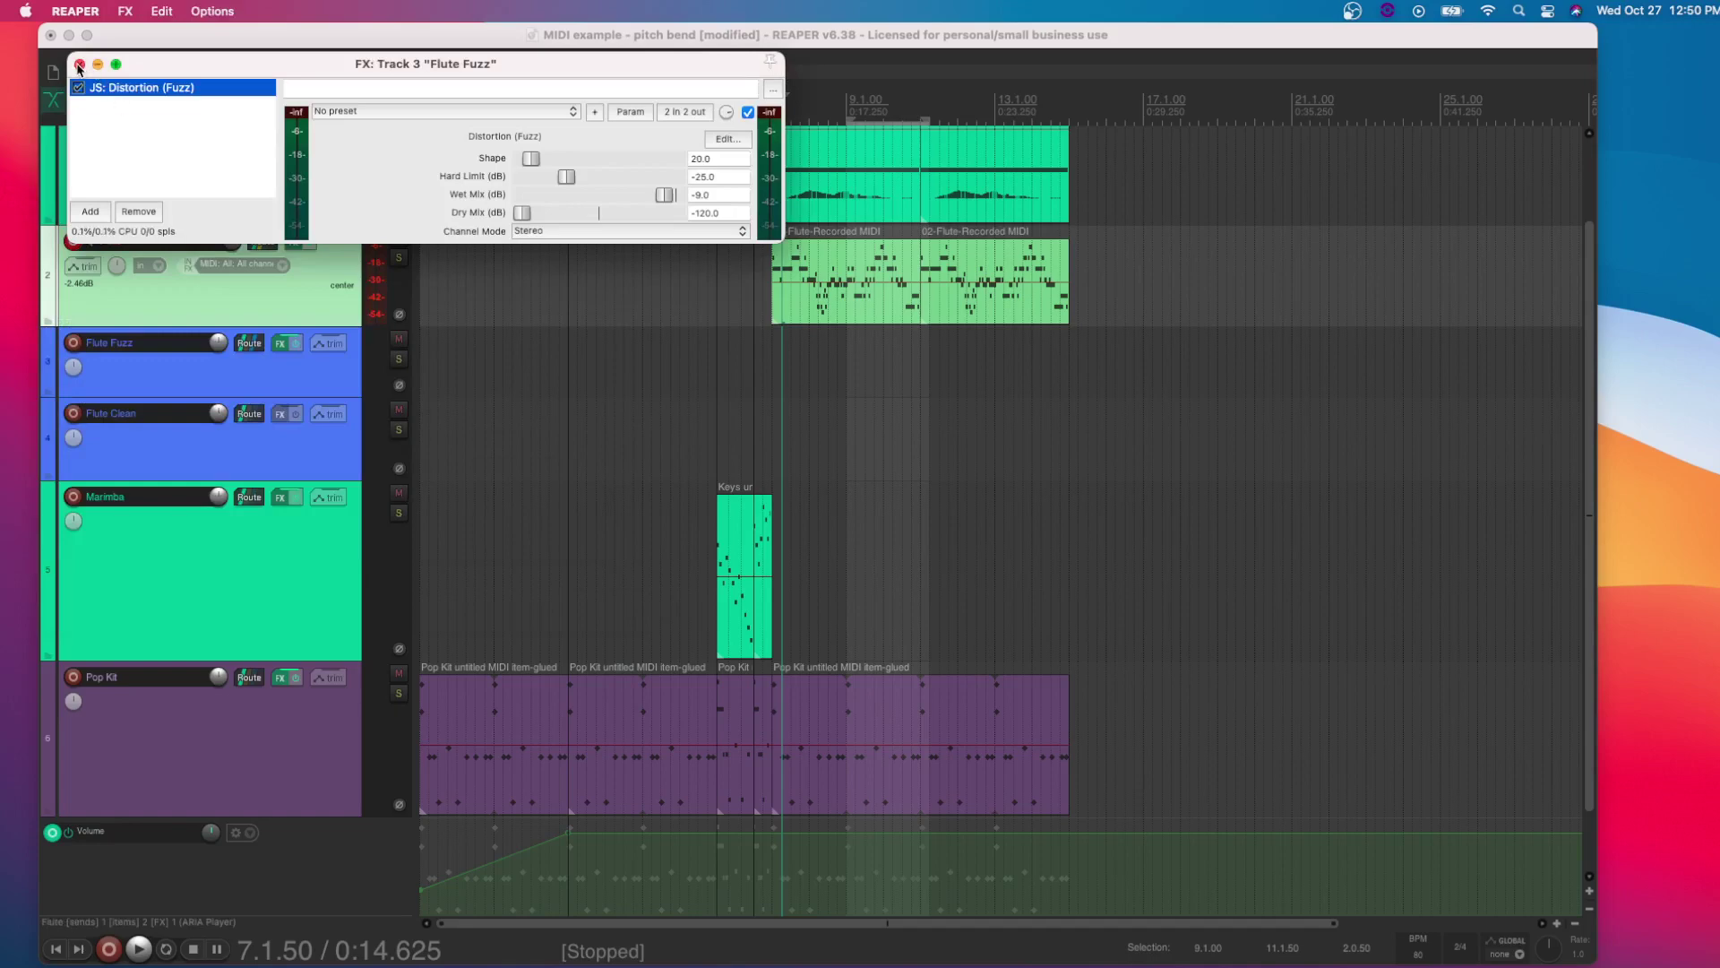
{"action": "left_click", "coordinate": [79, 65]}
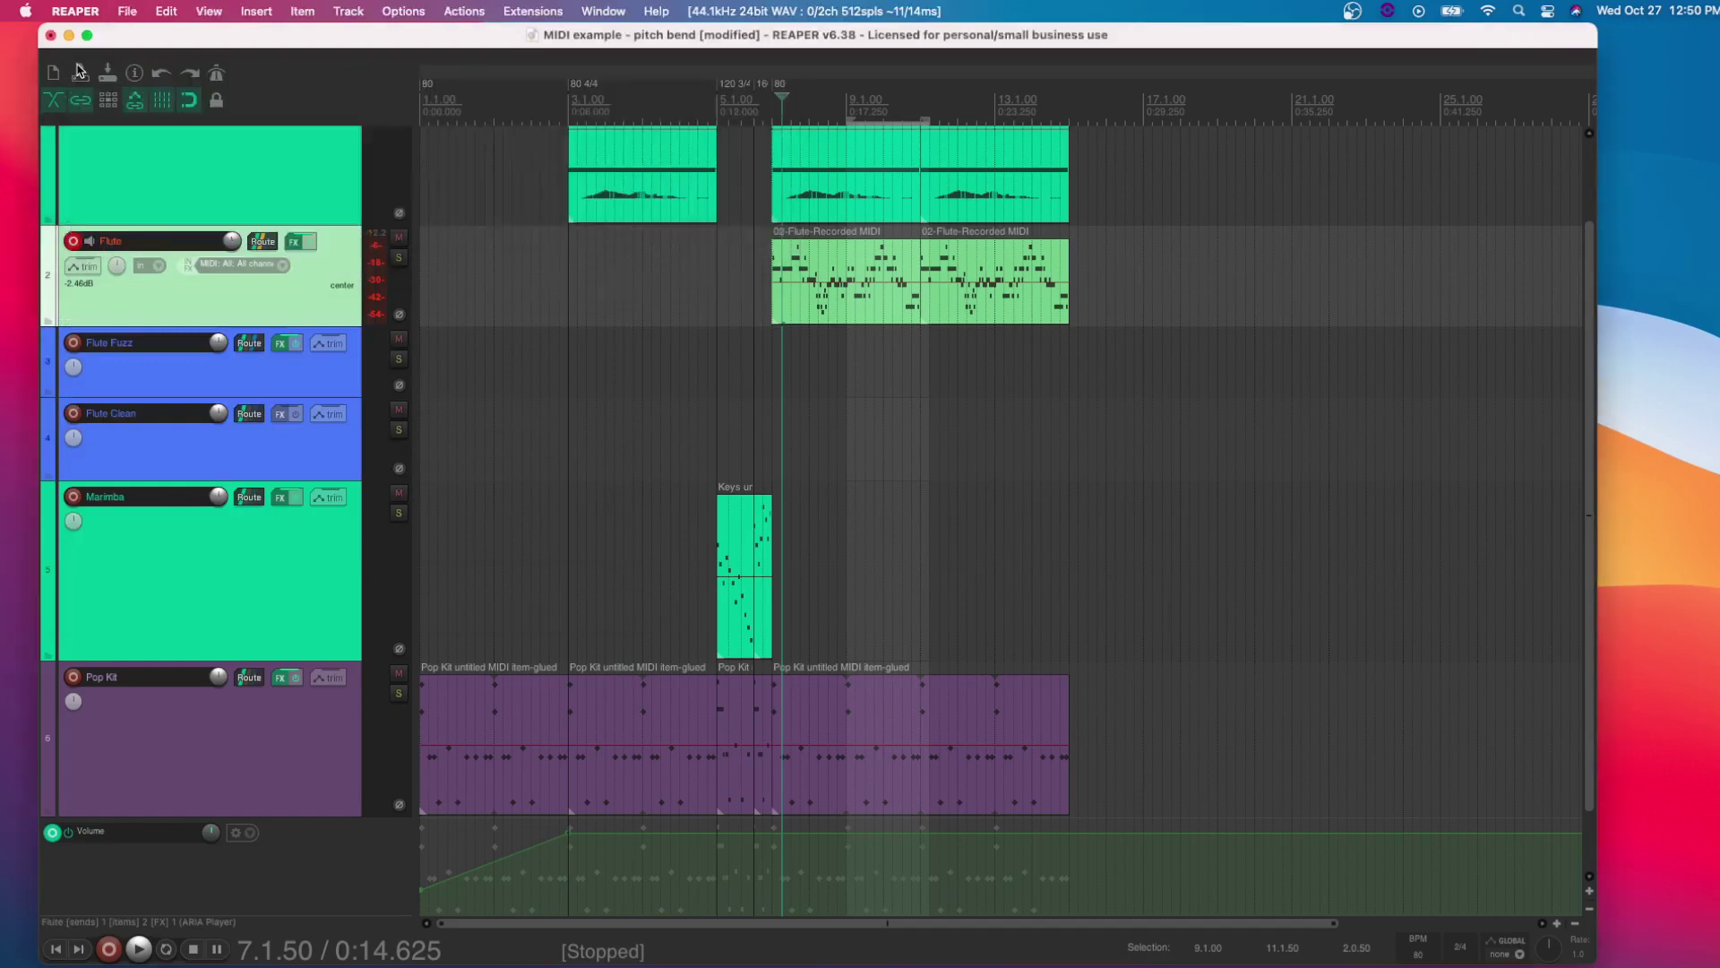
Review the effects chains of the Flute Fuzz and Flute tracks, closing each effects window
{"action": "left_click", "coordinate": [278, 343]}
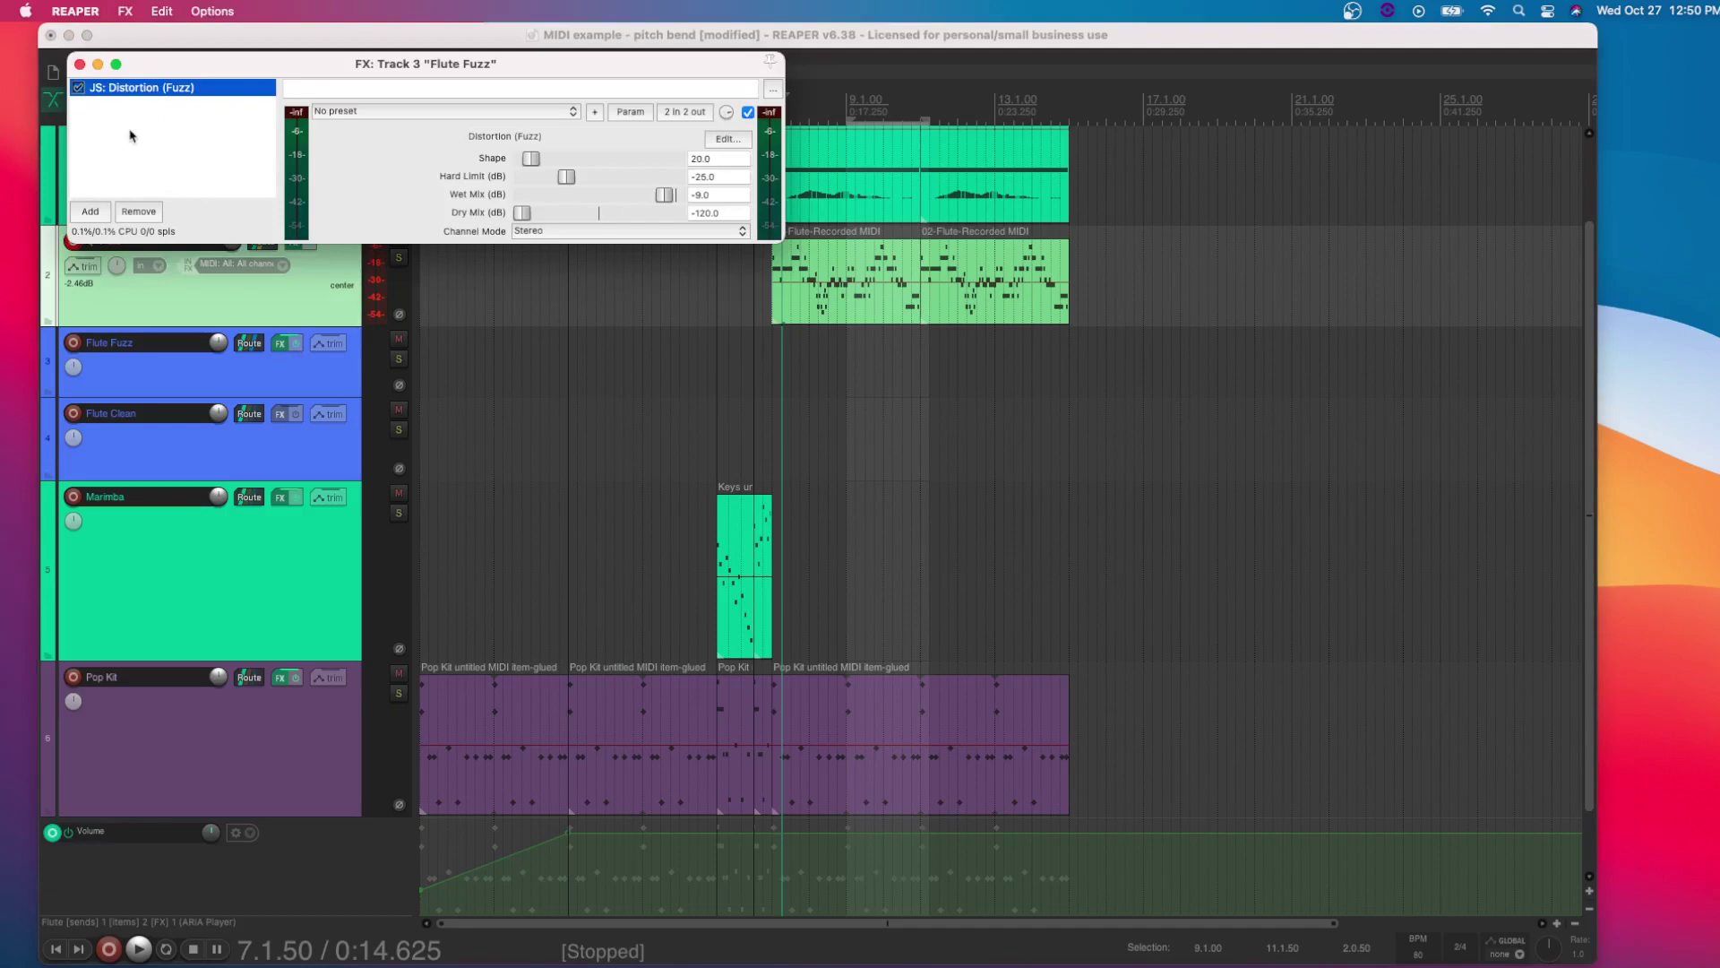
{"action": "left_click", "coordinate": [78, 65]}
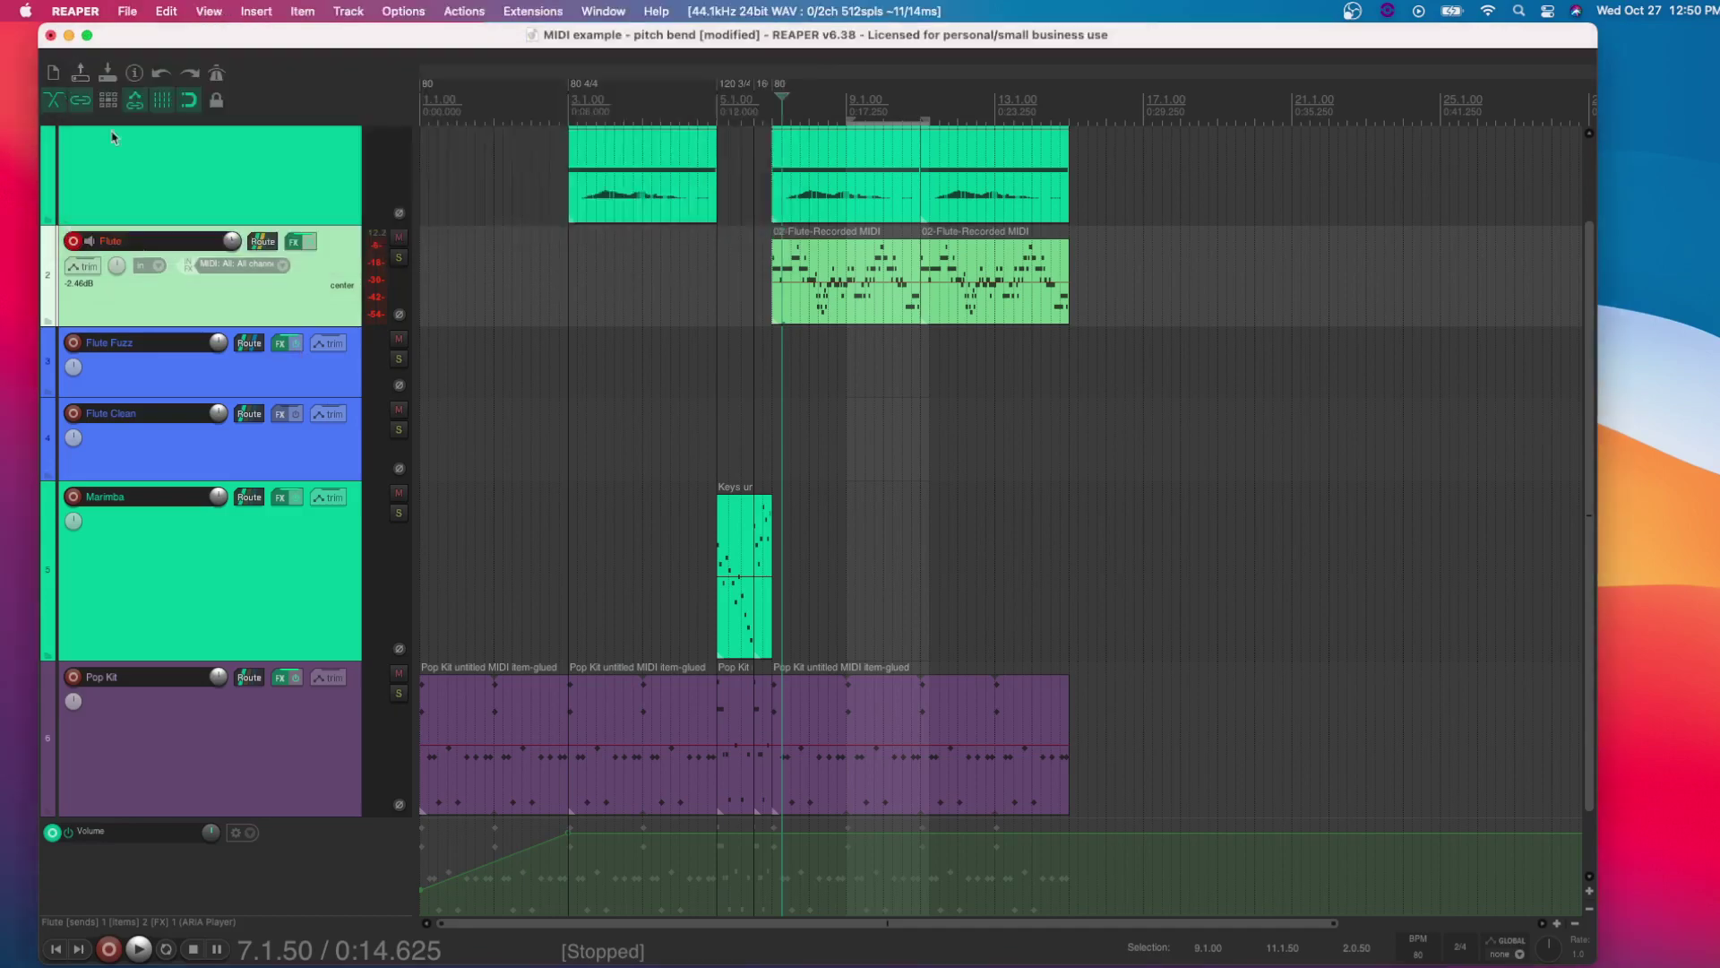
{"action": "left_click", "coordinate": [293, 242]}
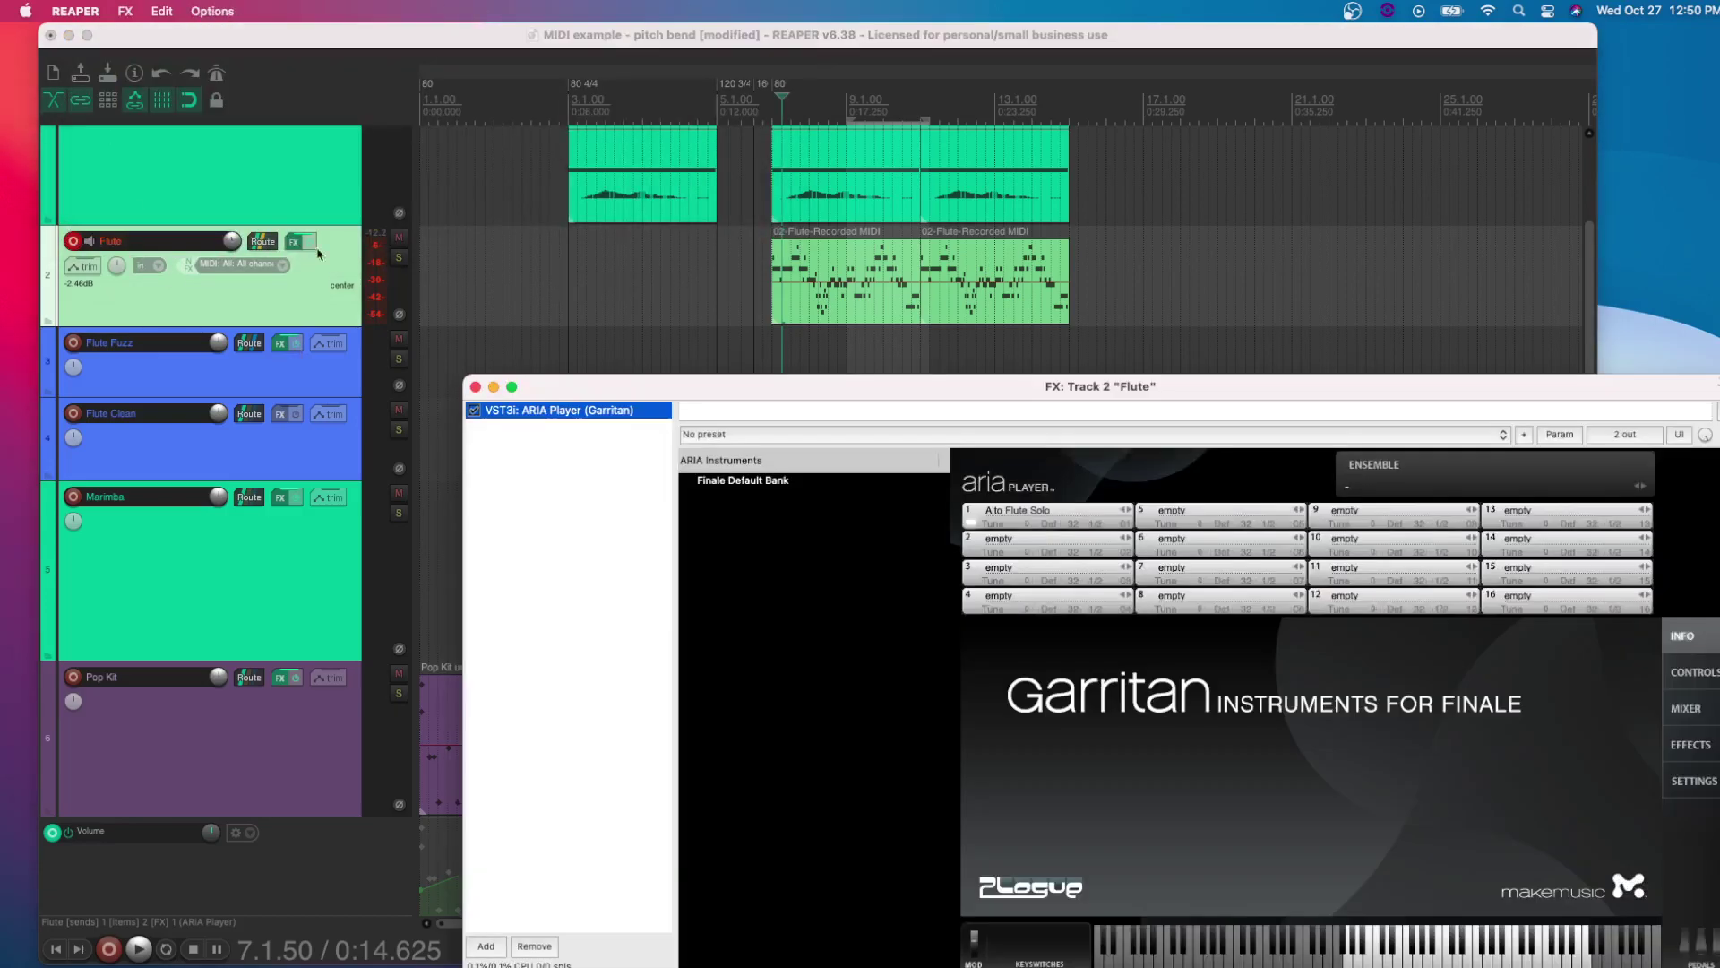
{"action": "left_click", "coordinate": [533, 438]}
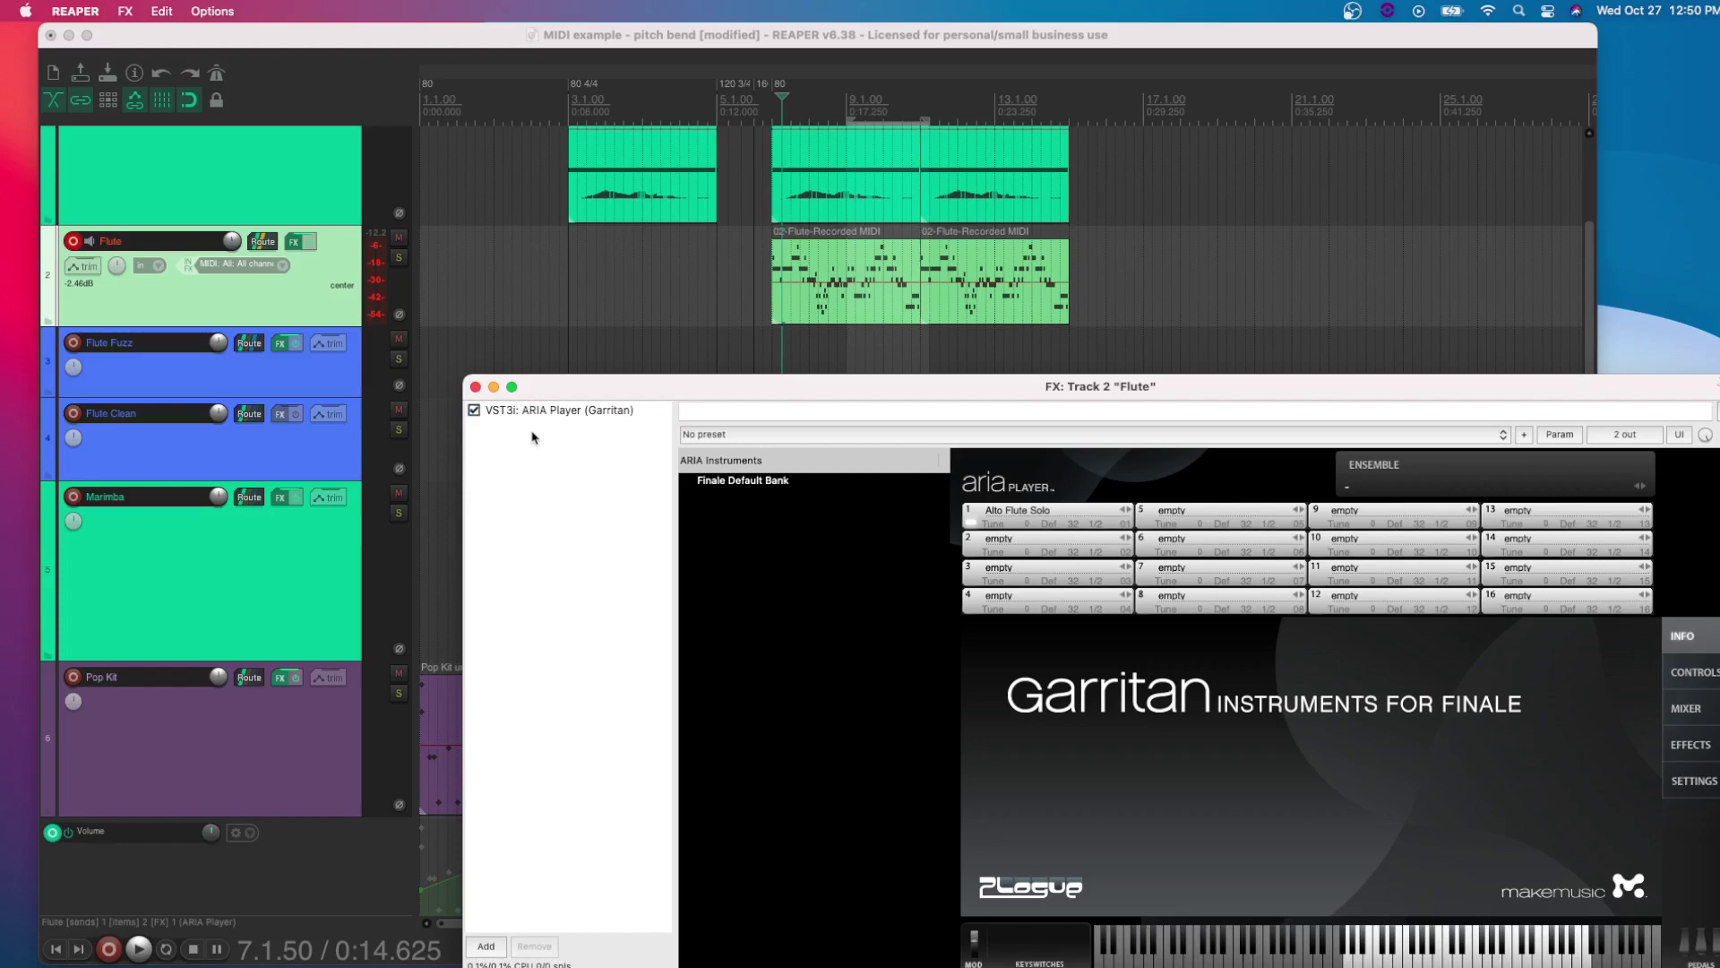
{"action": "left_click", "coordinate": [476, 387]}
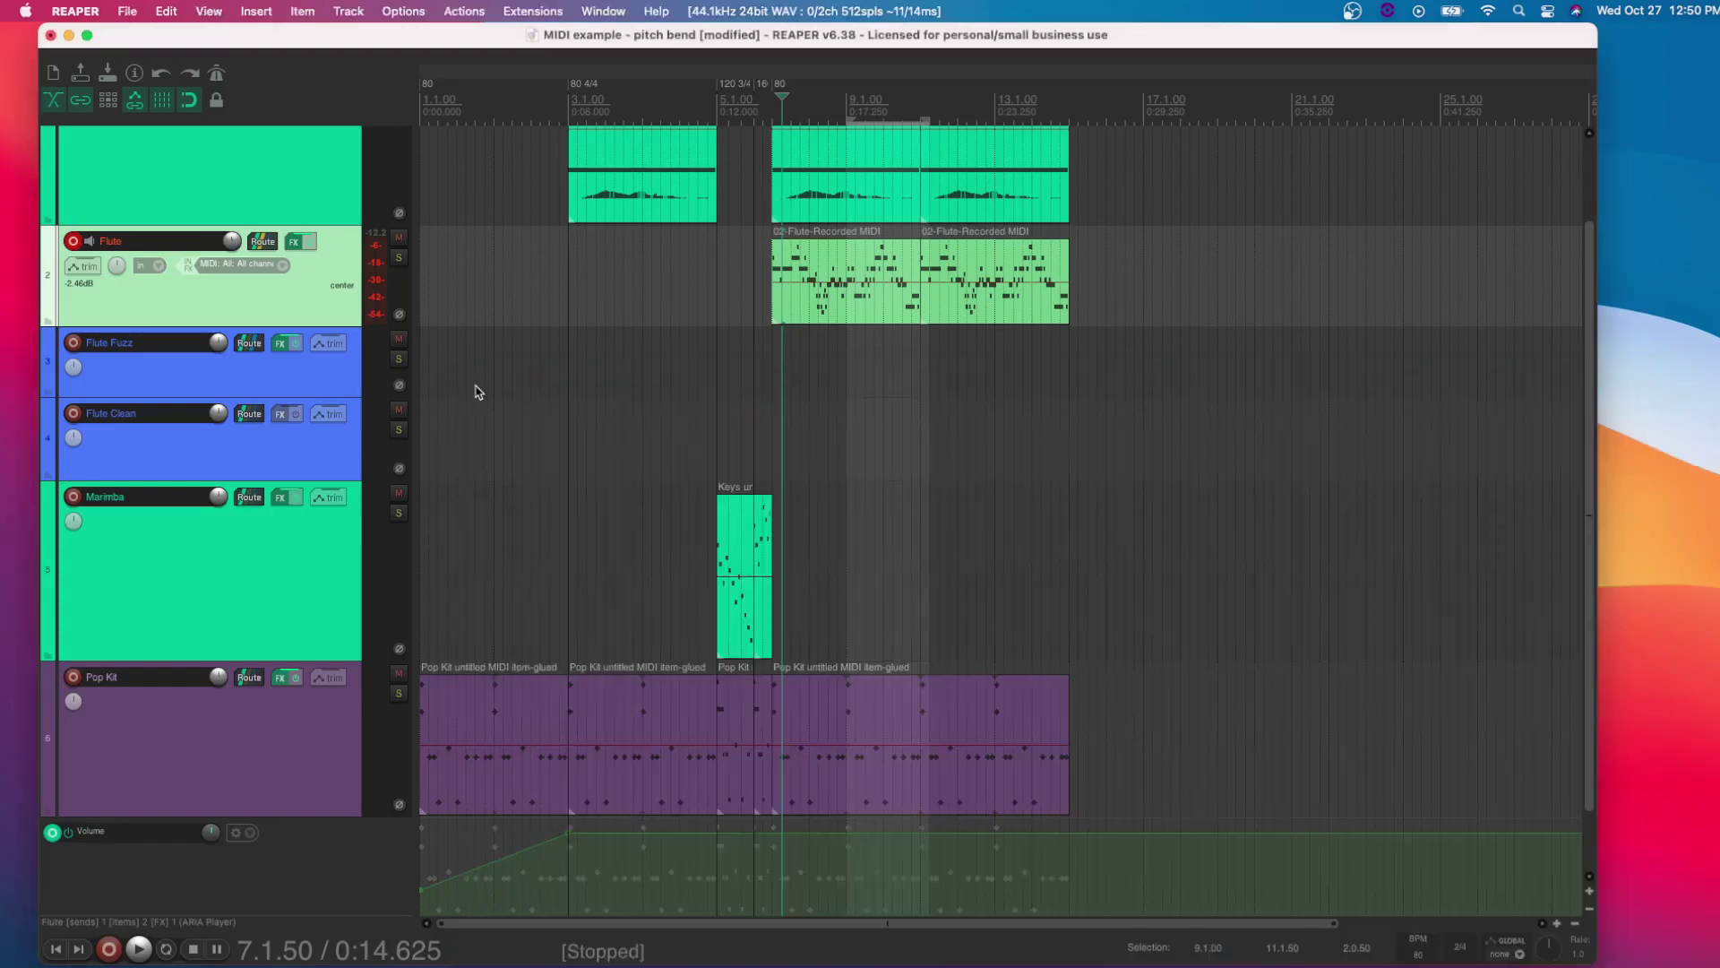
Review the distortion settings in the Flute Fuzz track's effects chain and close the effects window
{"action": "left_click", "coordinate": [281, 344]}
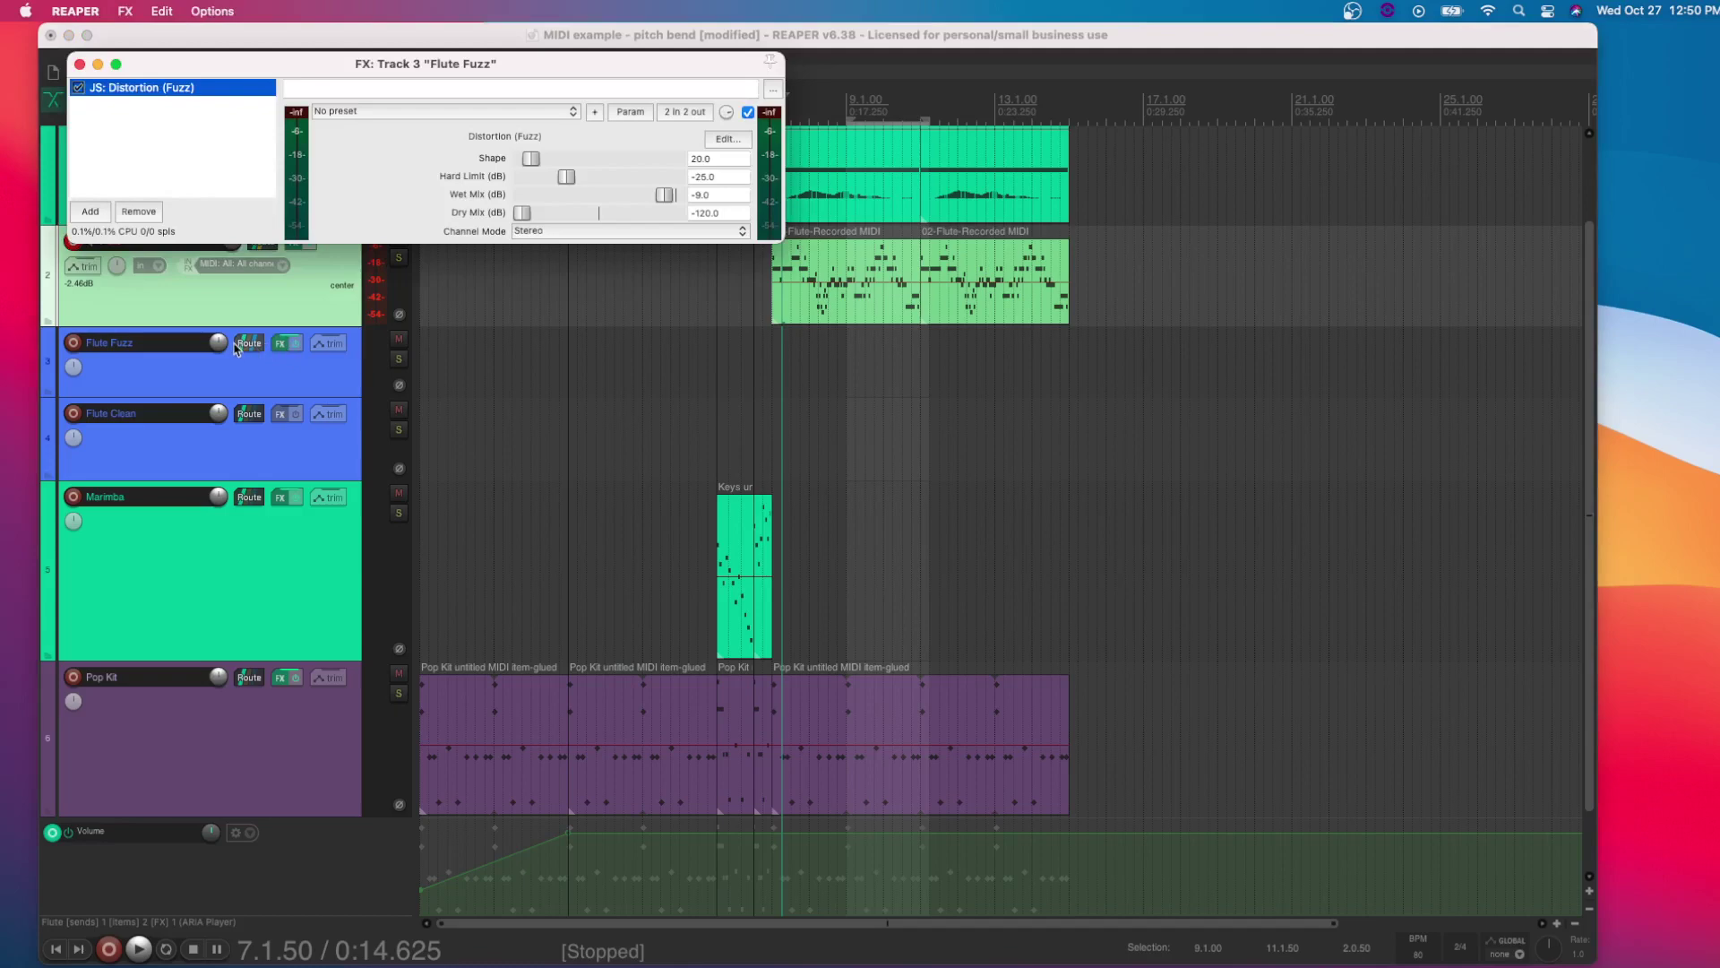
{"action": "left_click", "coordinate": [80, 65]}
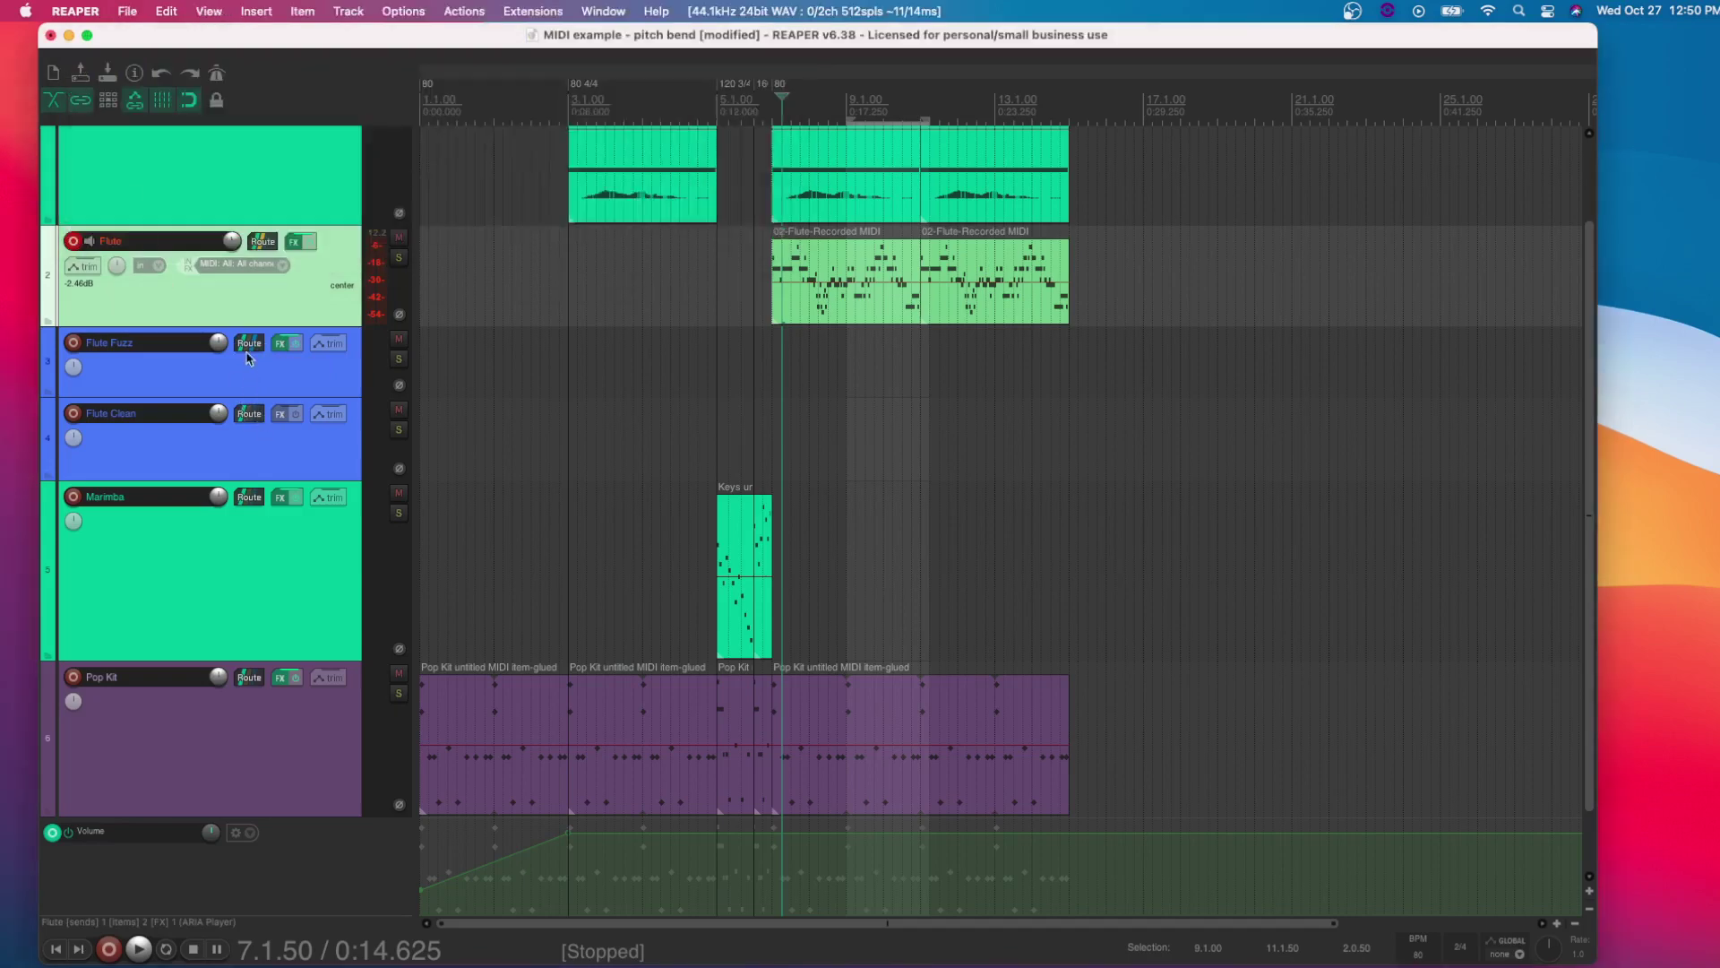
Route the Flute track to Flute Clean as a send and check both sends in the Flute track's routing
{"action": "left_click_drag", "start_coordinate": [263, 244], "coordinate": [252, 417]}
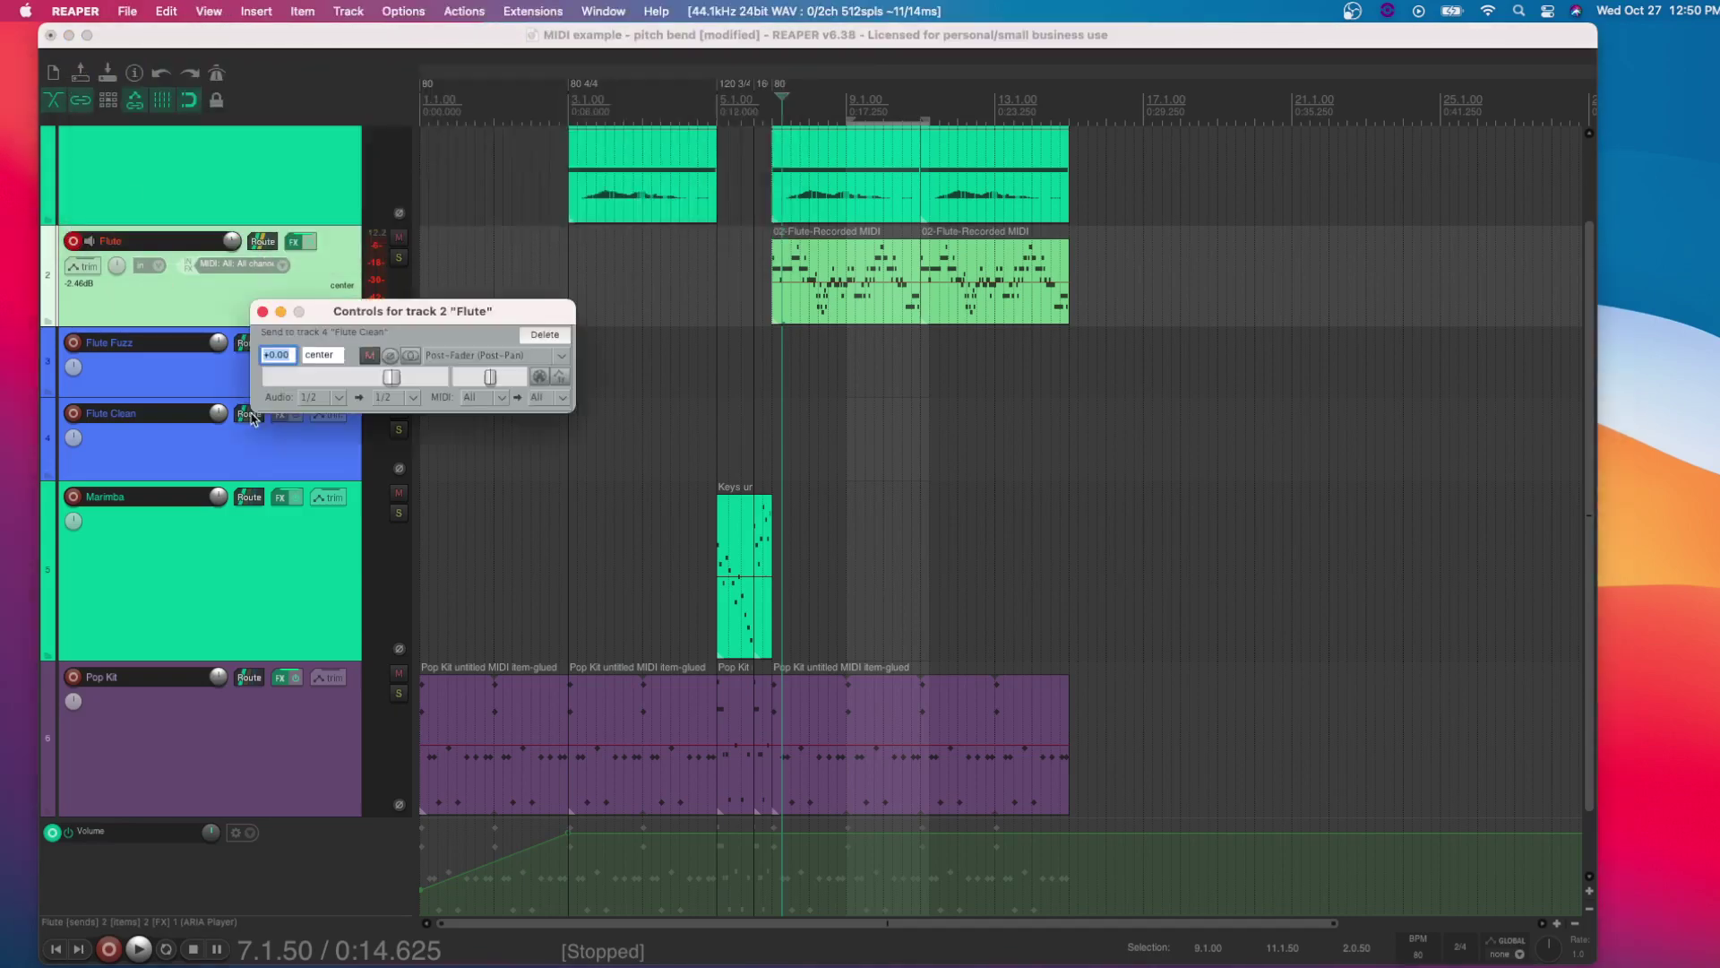
{"action": "left_click", "coordinate": [263, 311]}
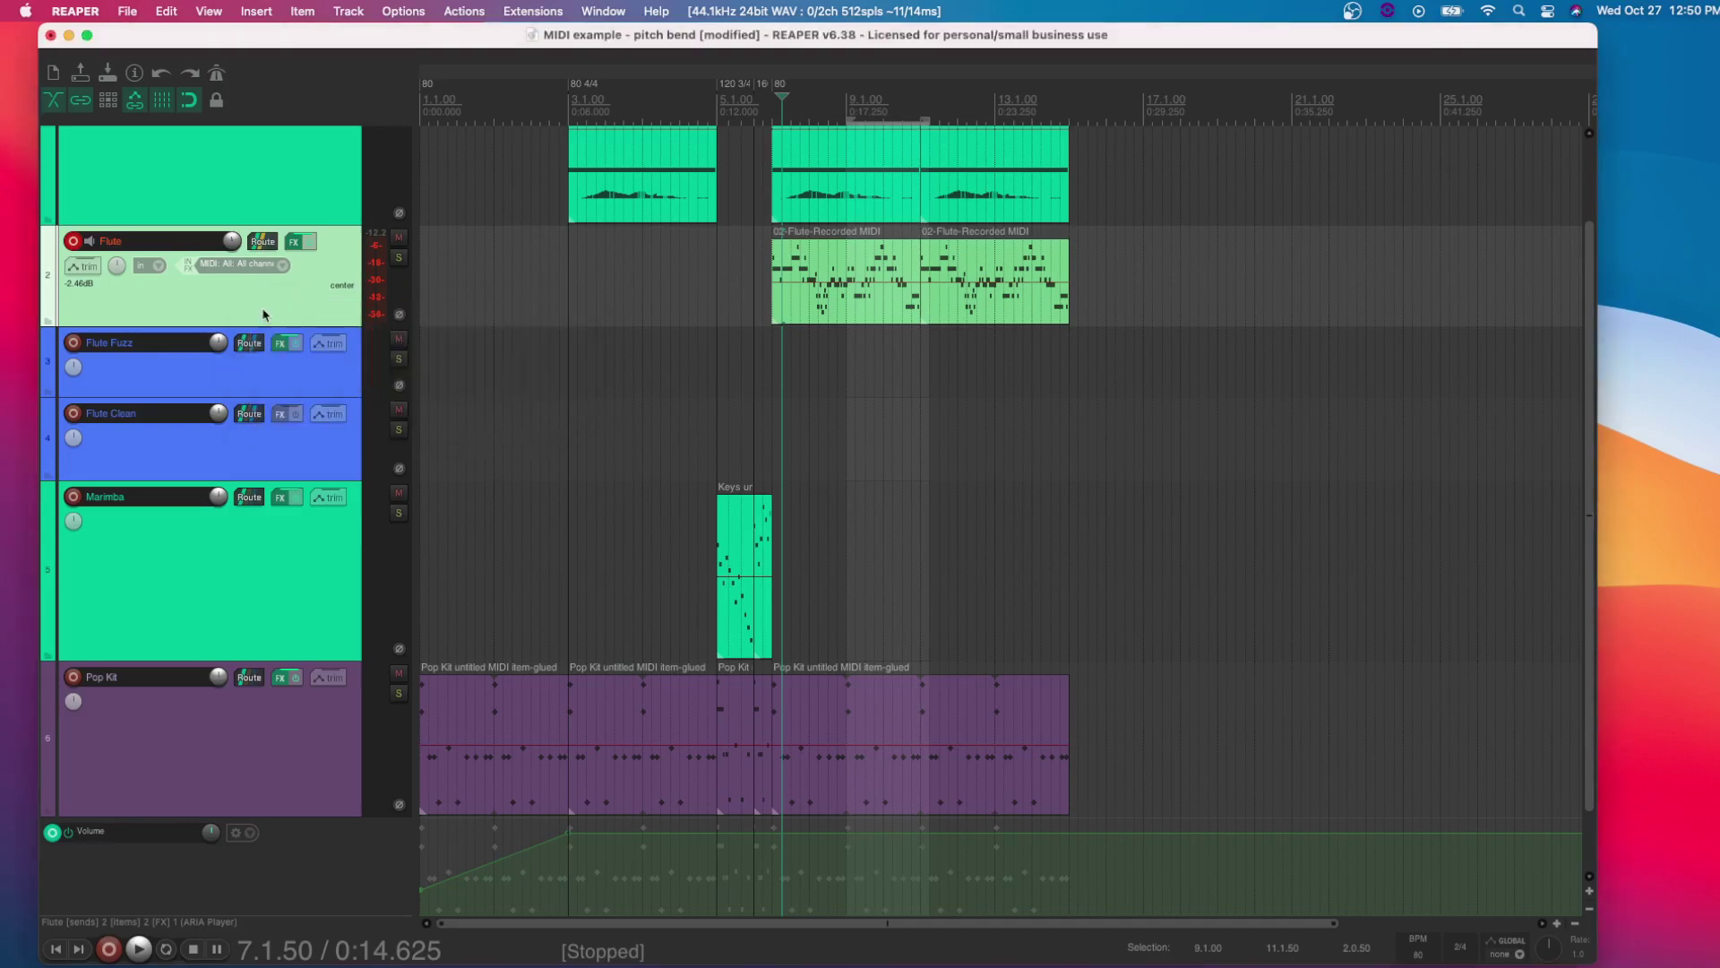
{"action": "left_click", "coordinate": [269, 243]}
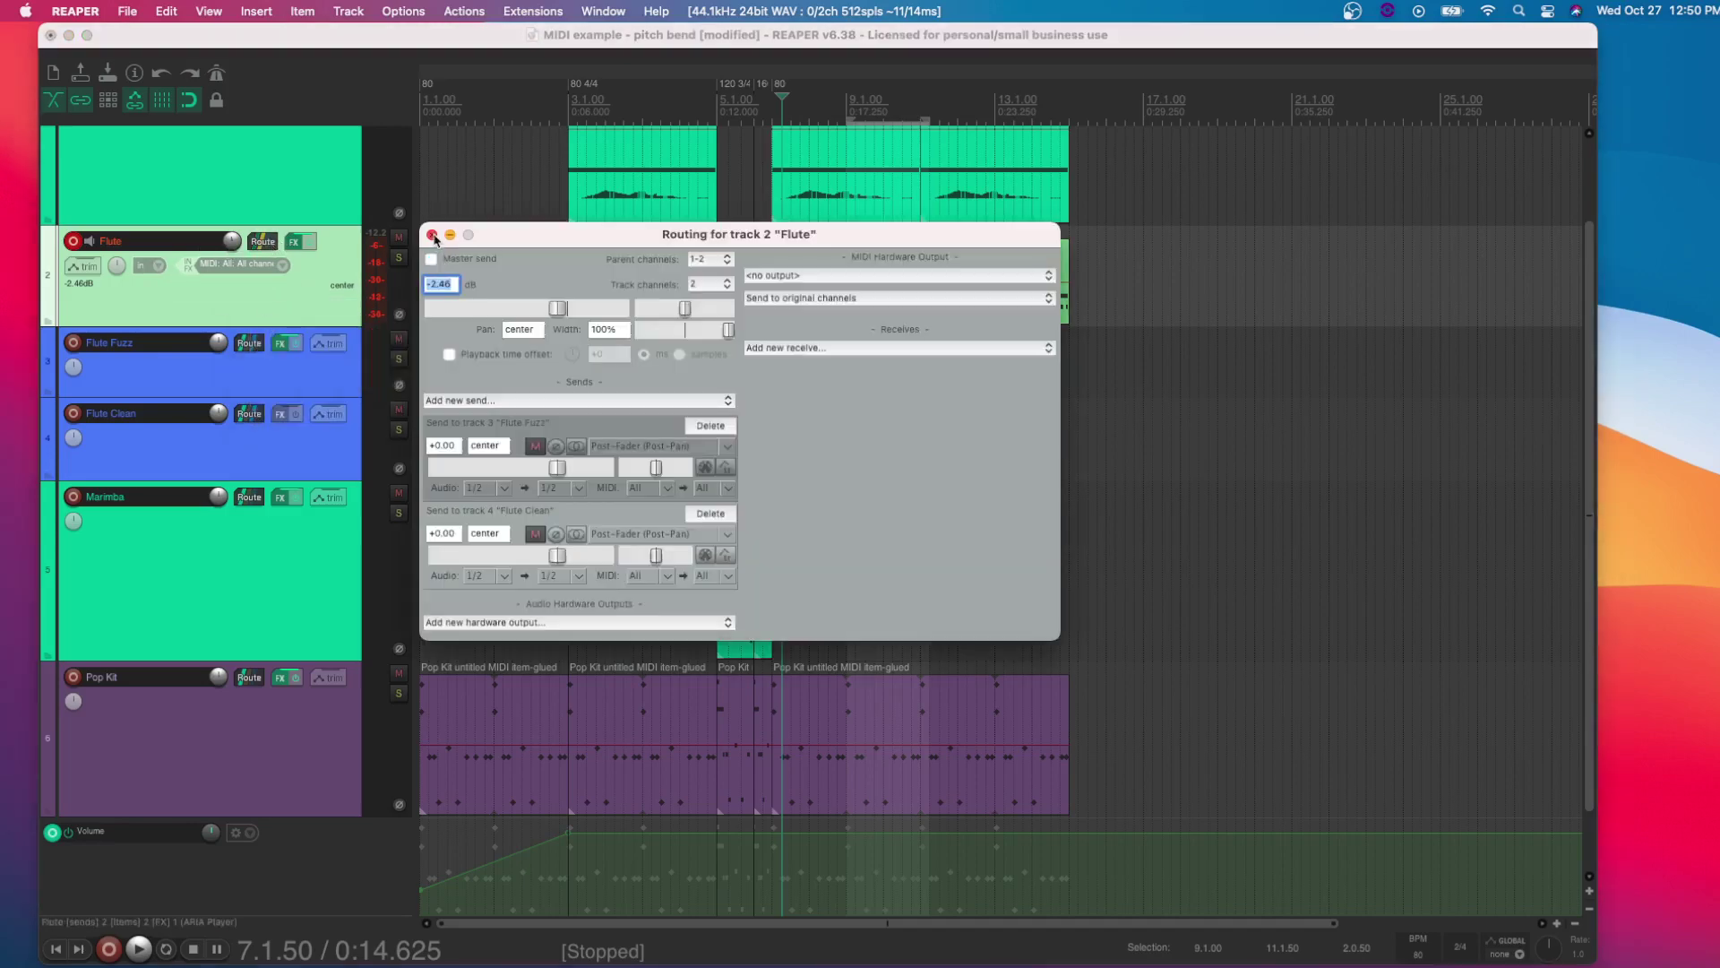
{"action": "left_click", "coordinate": [432, 235]}
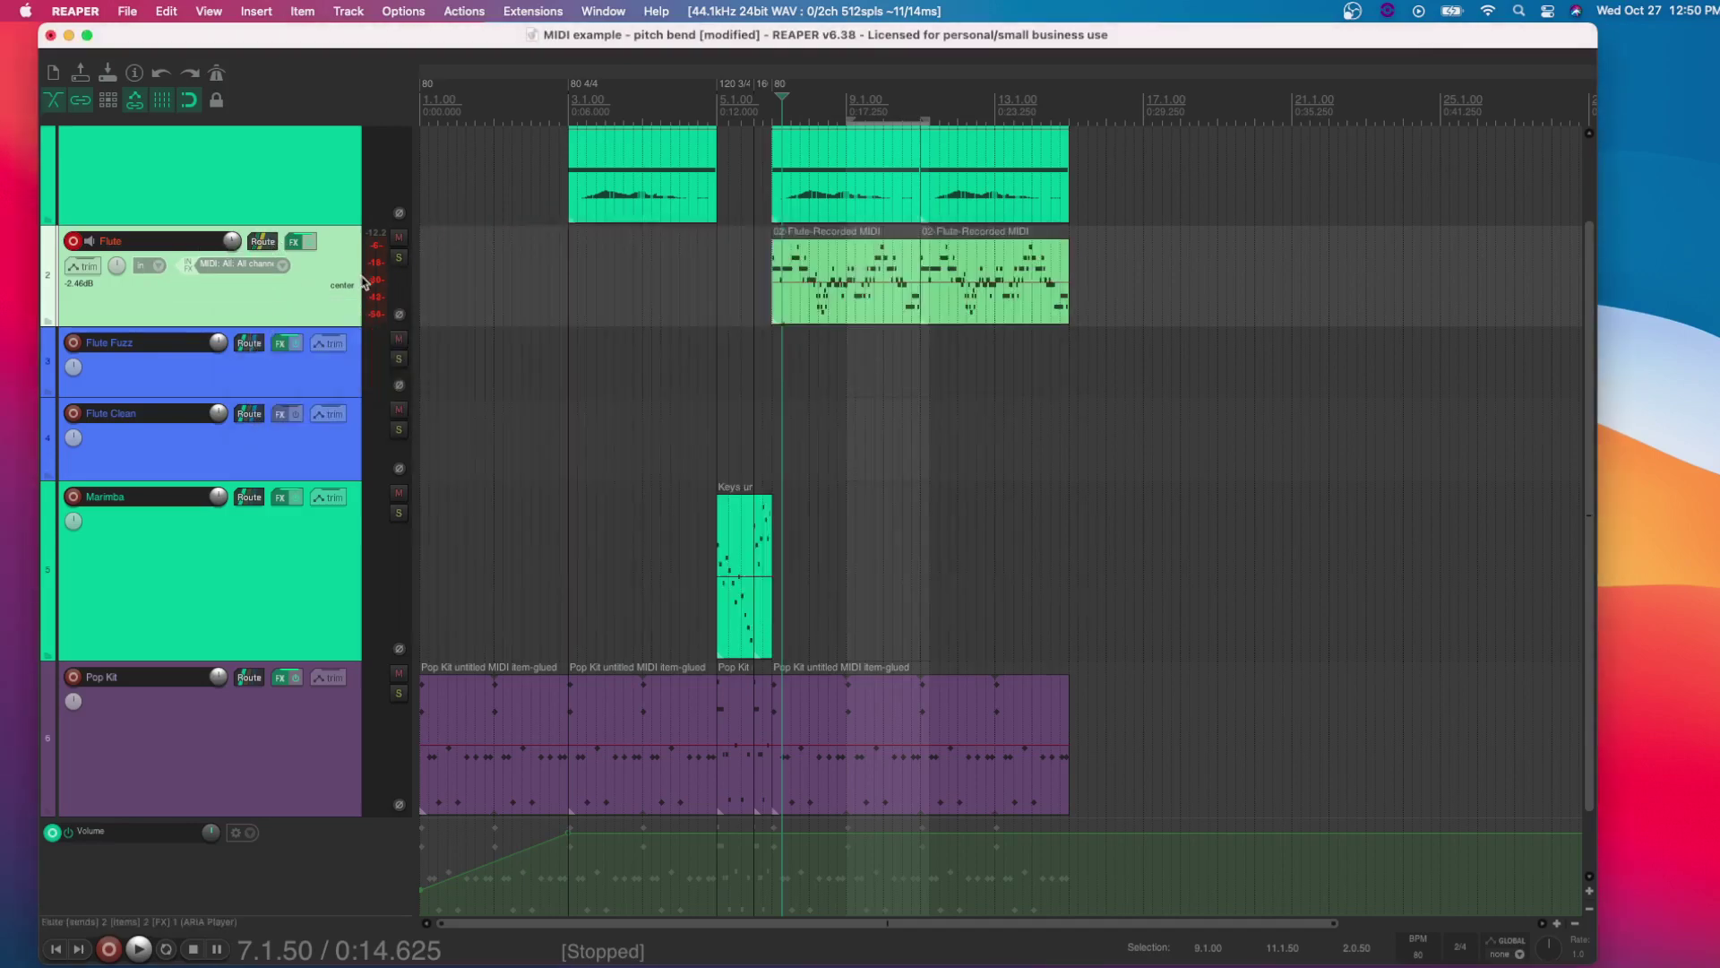
Select the Flute Clean track and play short passages to hear the fuzz and clean flute signals together
{"action": "left_click", "coordinate": [252, 385]}
{"action": "left_click", "coordinate": [253, 454]}
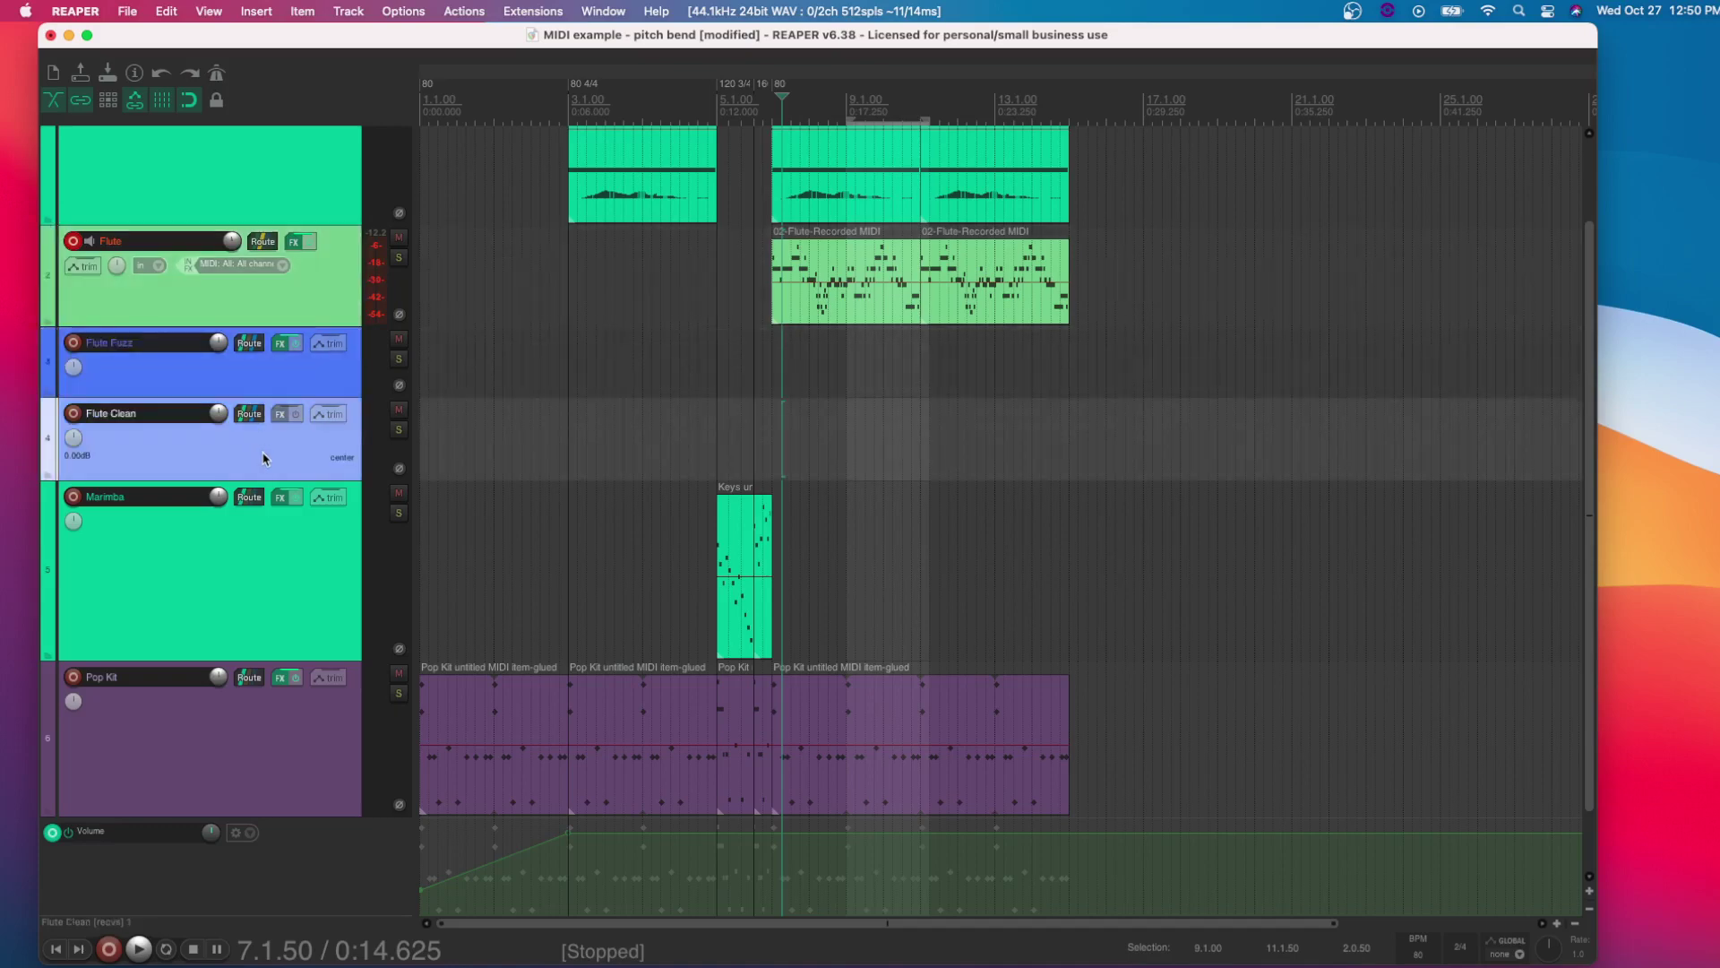
{"action": "key", "text": "space"}
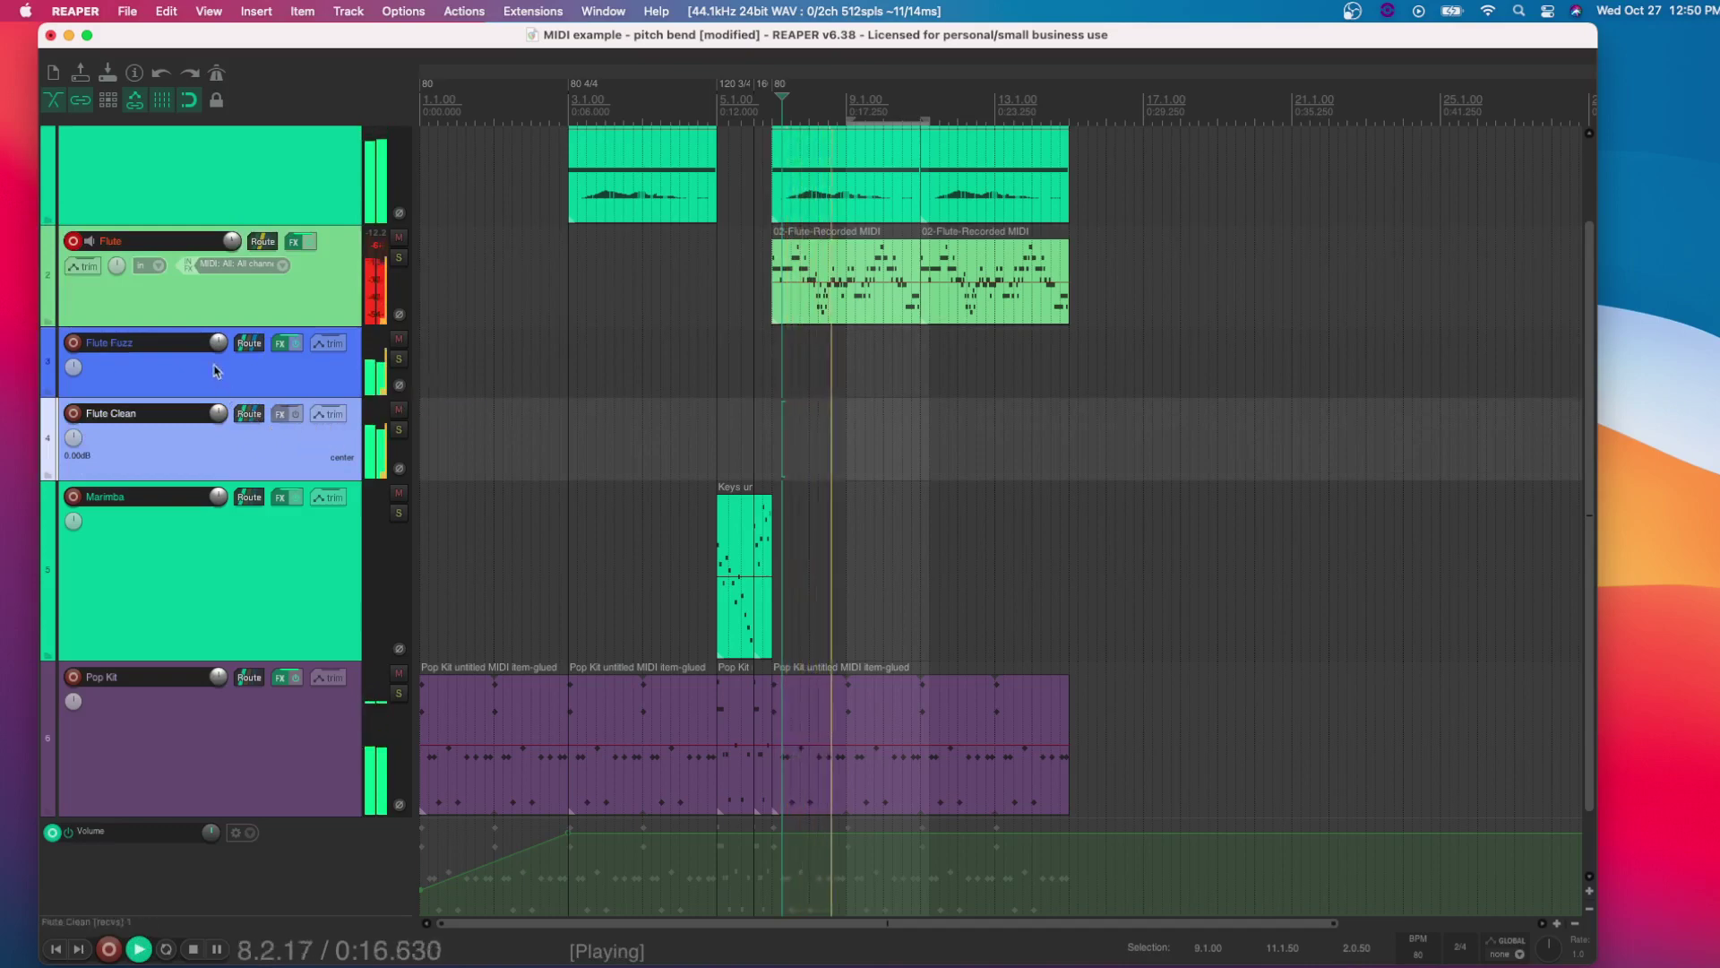
{"action": "key", "text": "space"}
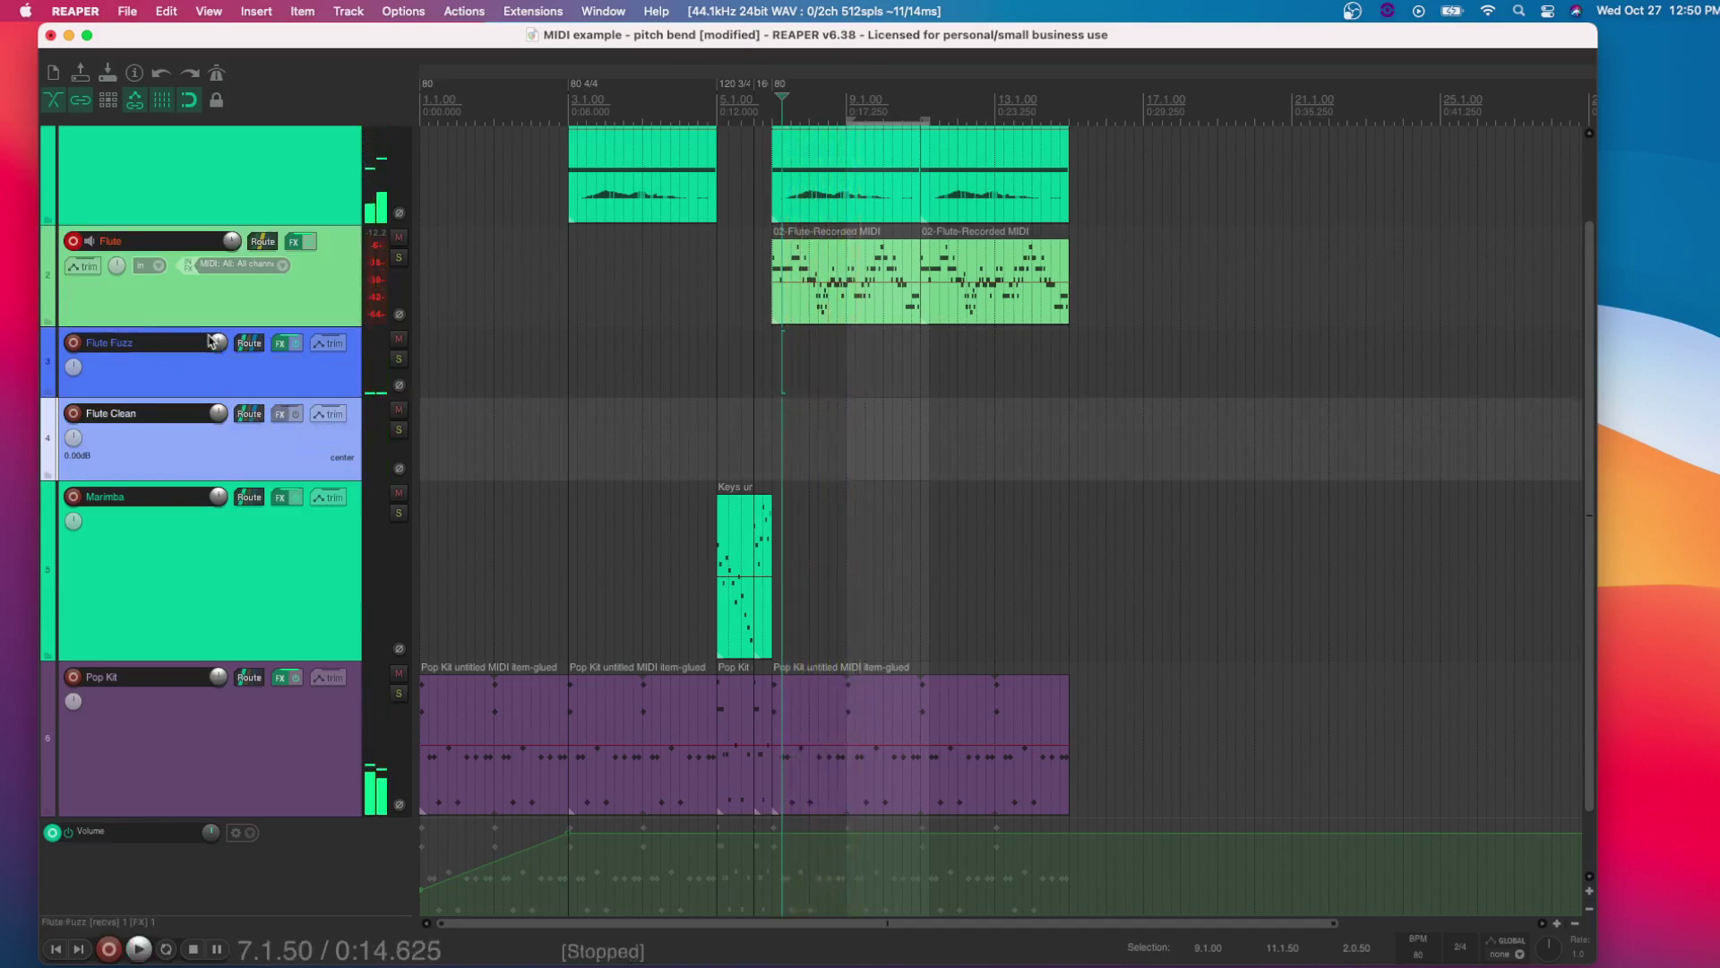
{"action": "mouse_move", "coordinate": [218, 348]}
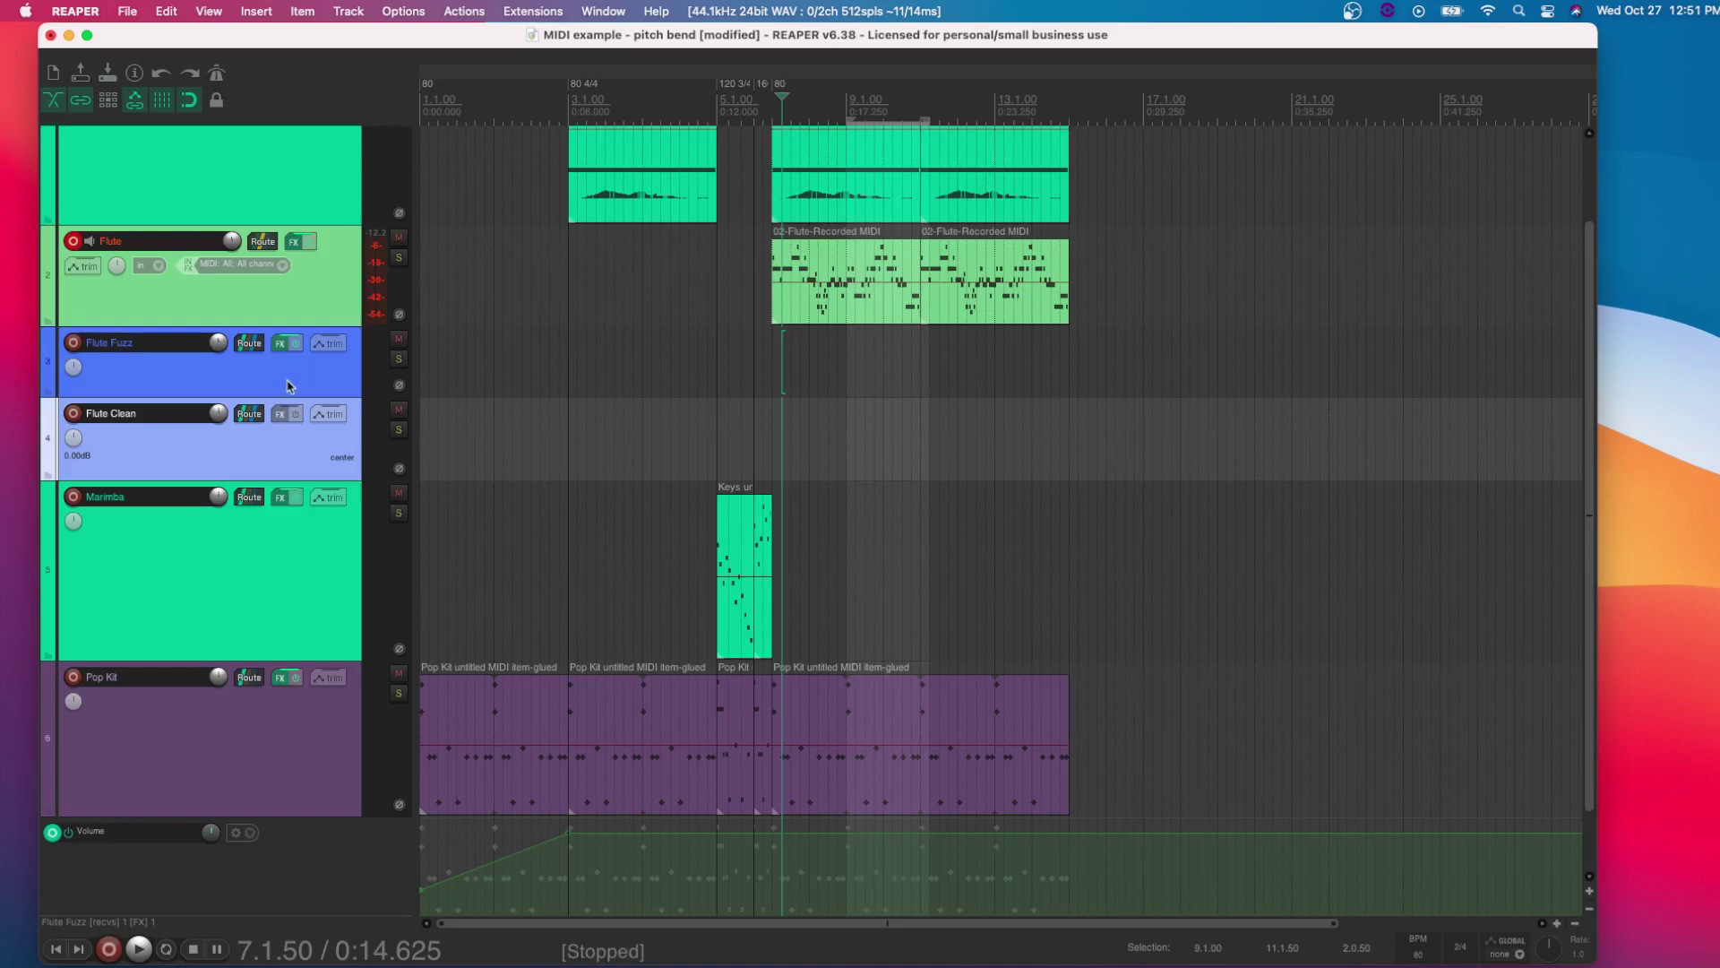
{"action": "key", "text": "space"}
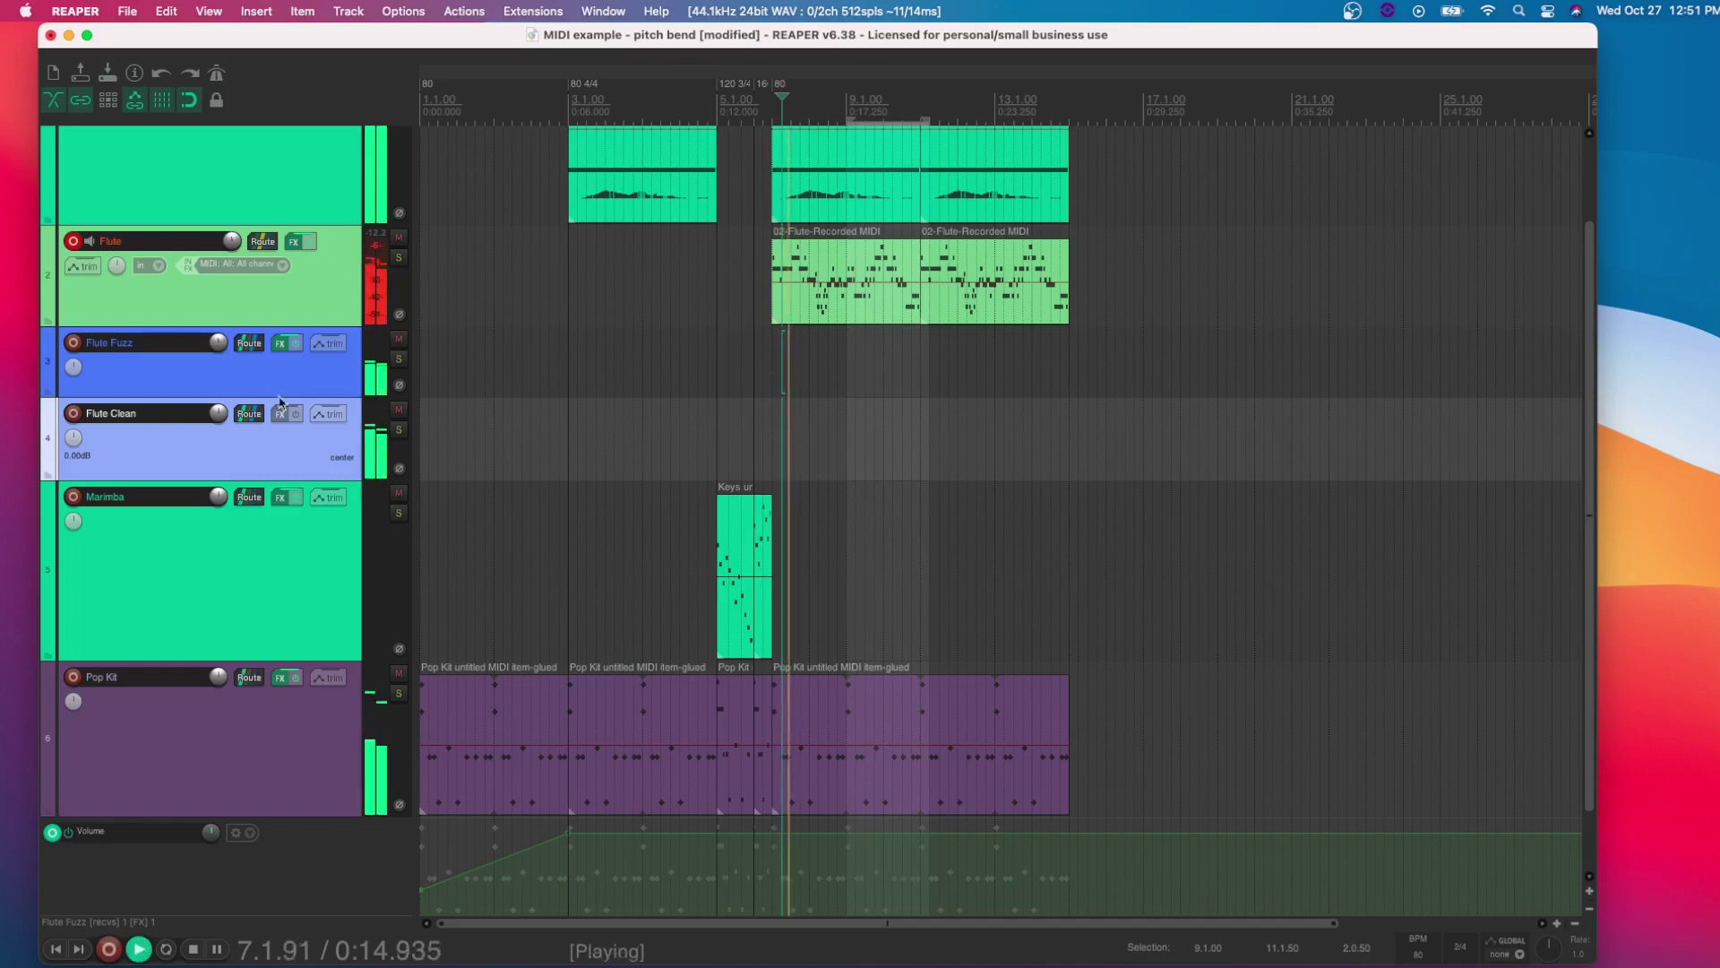
{"action": "key", "text": "space"}
Fade Flute Clean's track volume down to -inf dB during playback, and bring it back up to above 0 dB
{"action": "scroll", "coordinate": [219, 413], "scroll_direction": "down", "scroll_amount": 4}
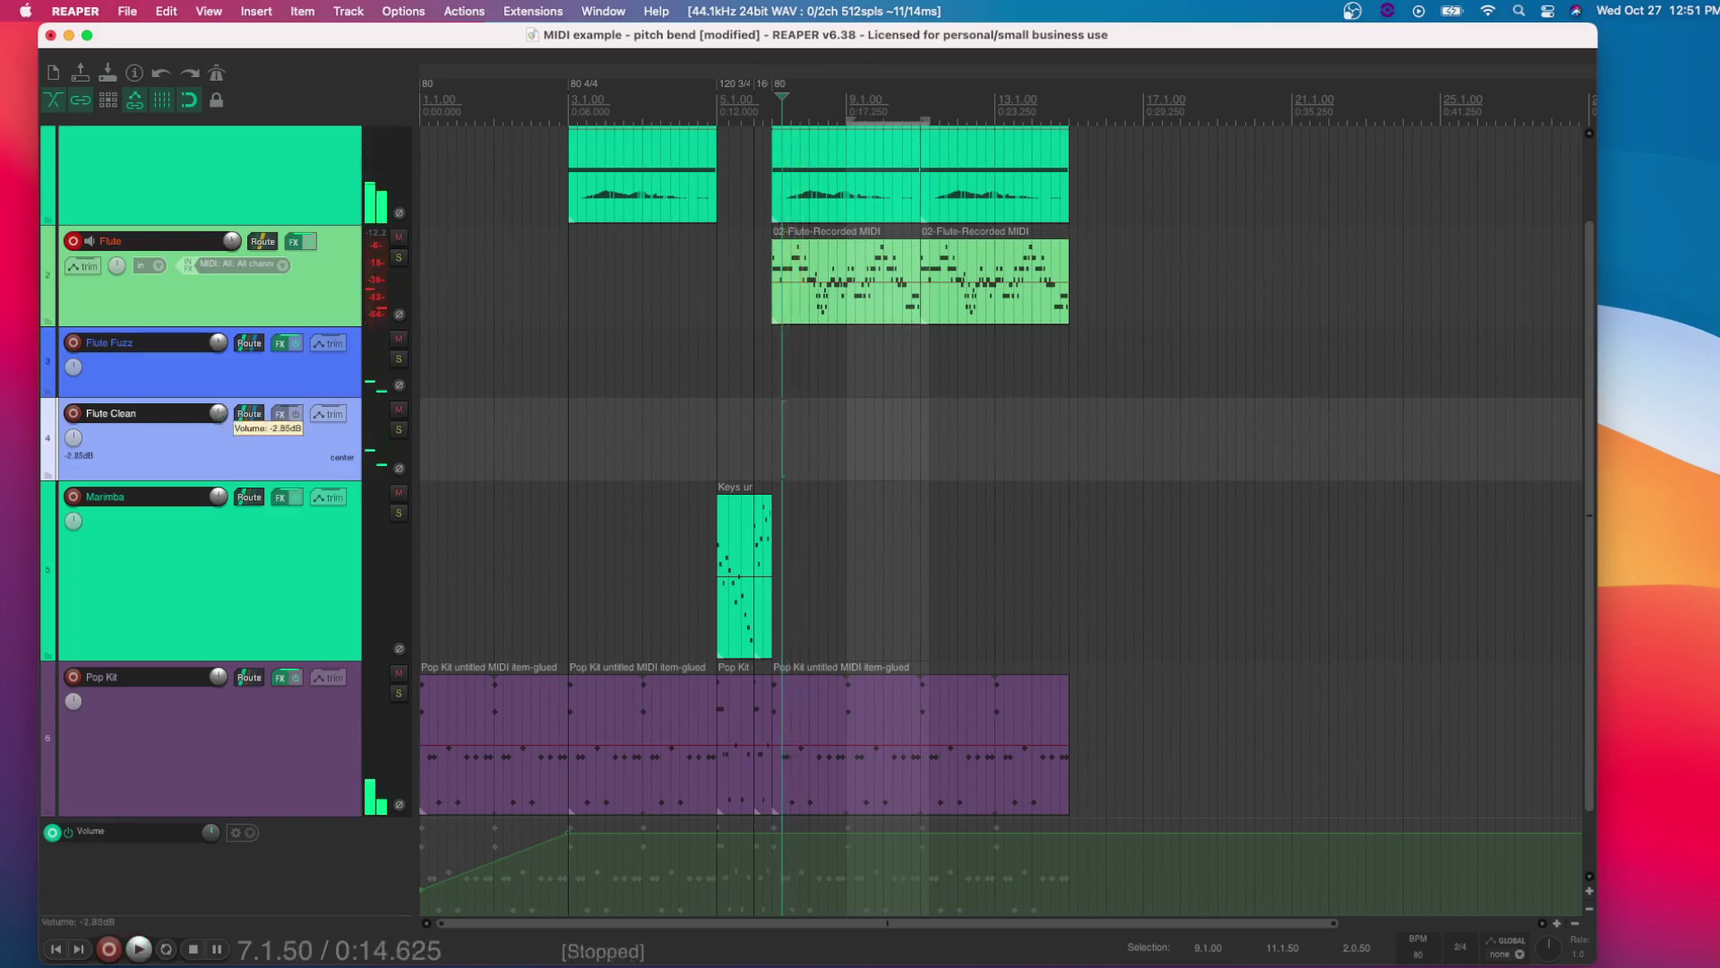
{"action": "key", "text": "space"}
{"action": "scroll", "coordinate": [218, 413], "scroll_direction": "down", "scroll_amount": 10}
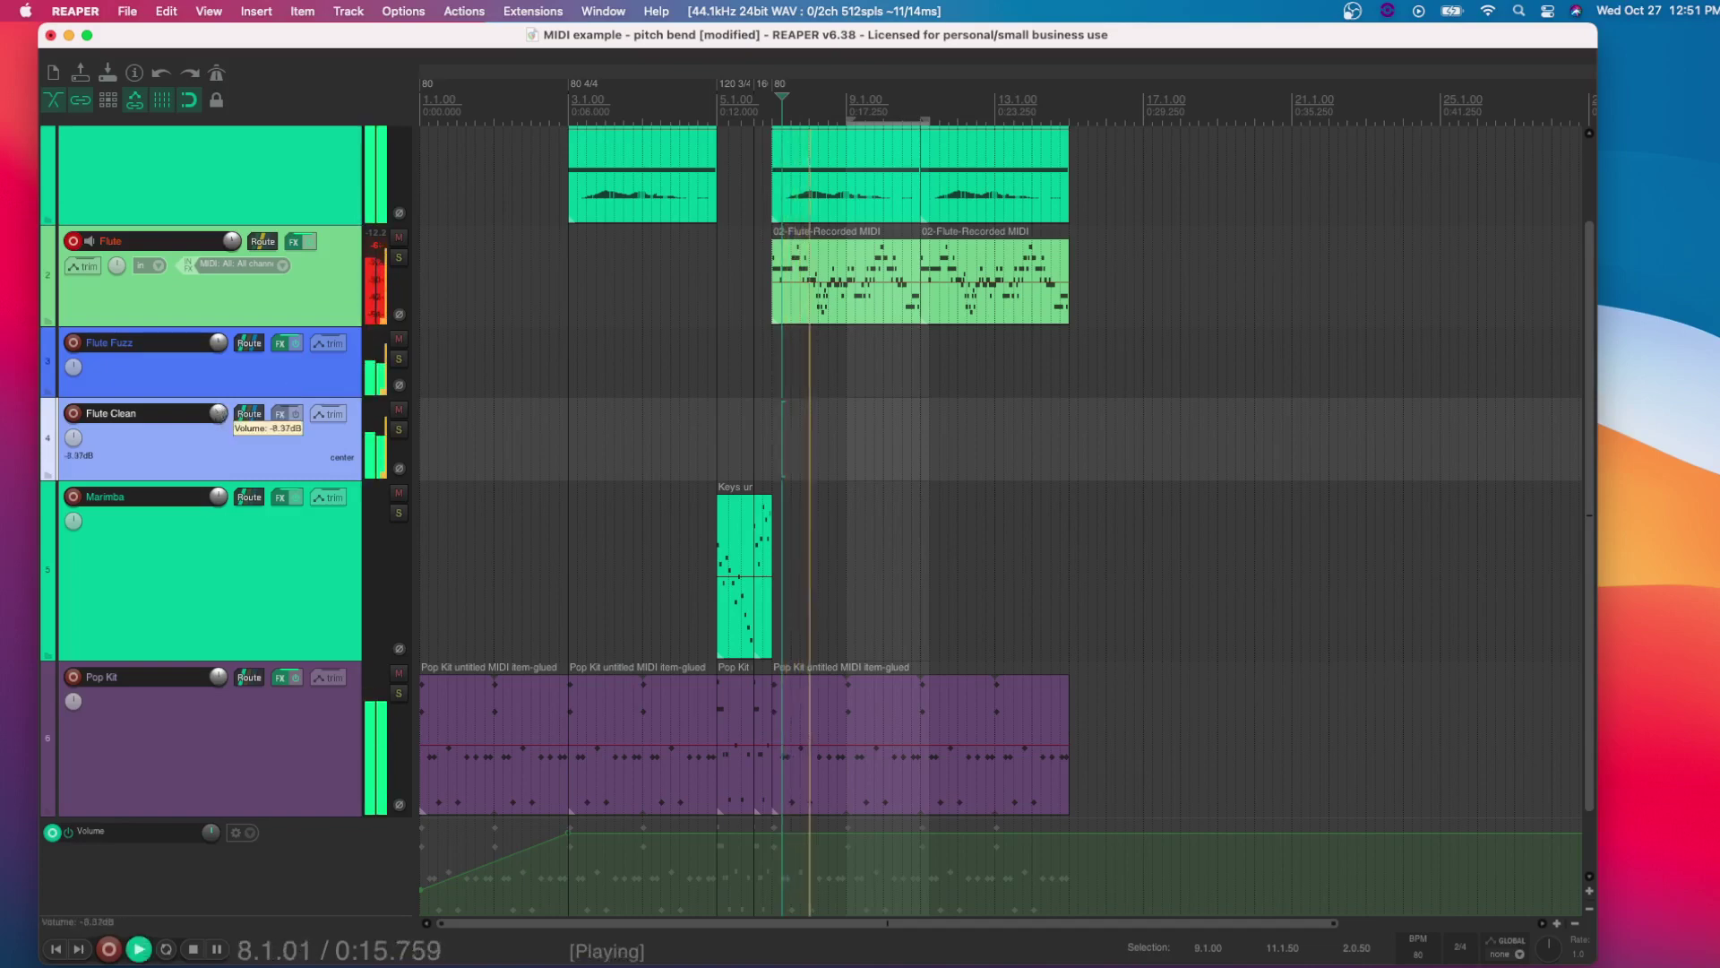
{"action": "scroll", "coordinate": [219, 413], "scroll_direction": "down", "scroll_amount": 10}
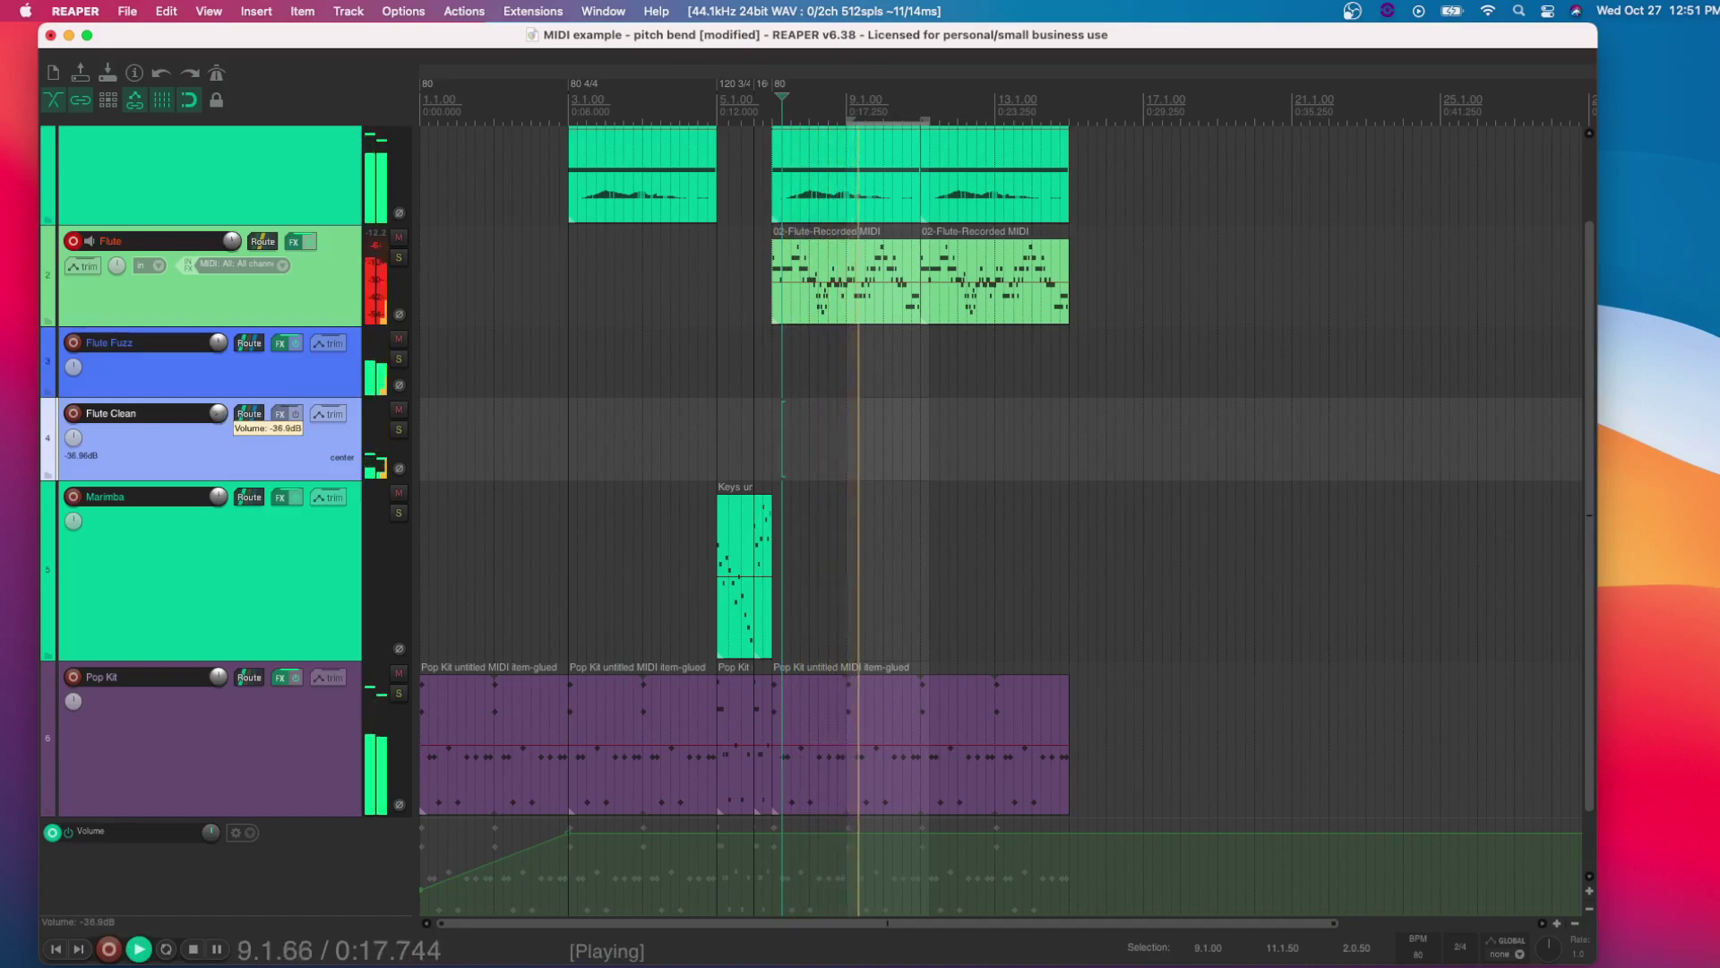
{"action": "scroll", "coordinate": [218, 413], "scroll_direction": "down", "scroll_amount": 2}
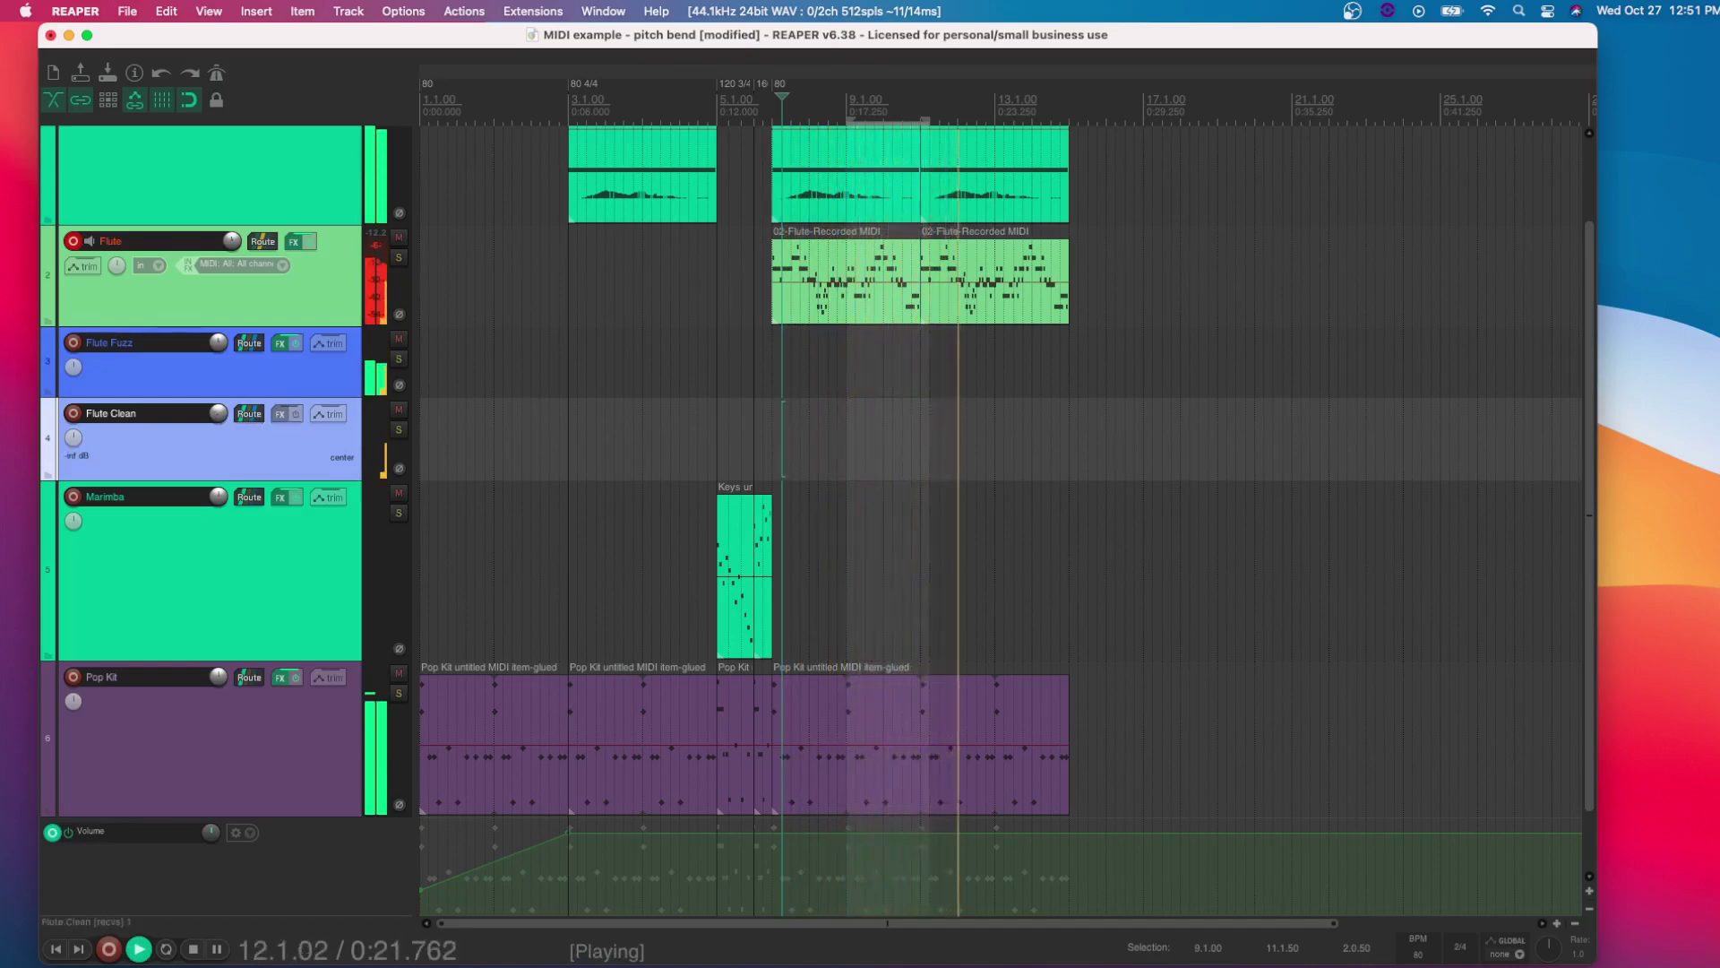
{"action": "scroll", "coordinate": [219, 413], "scroll_direction": "up", "scroll_amount": 20}
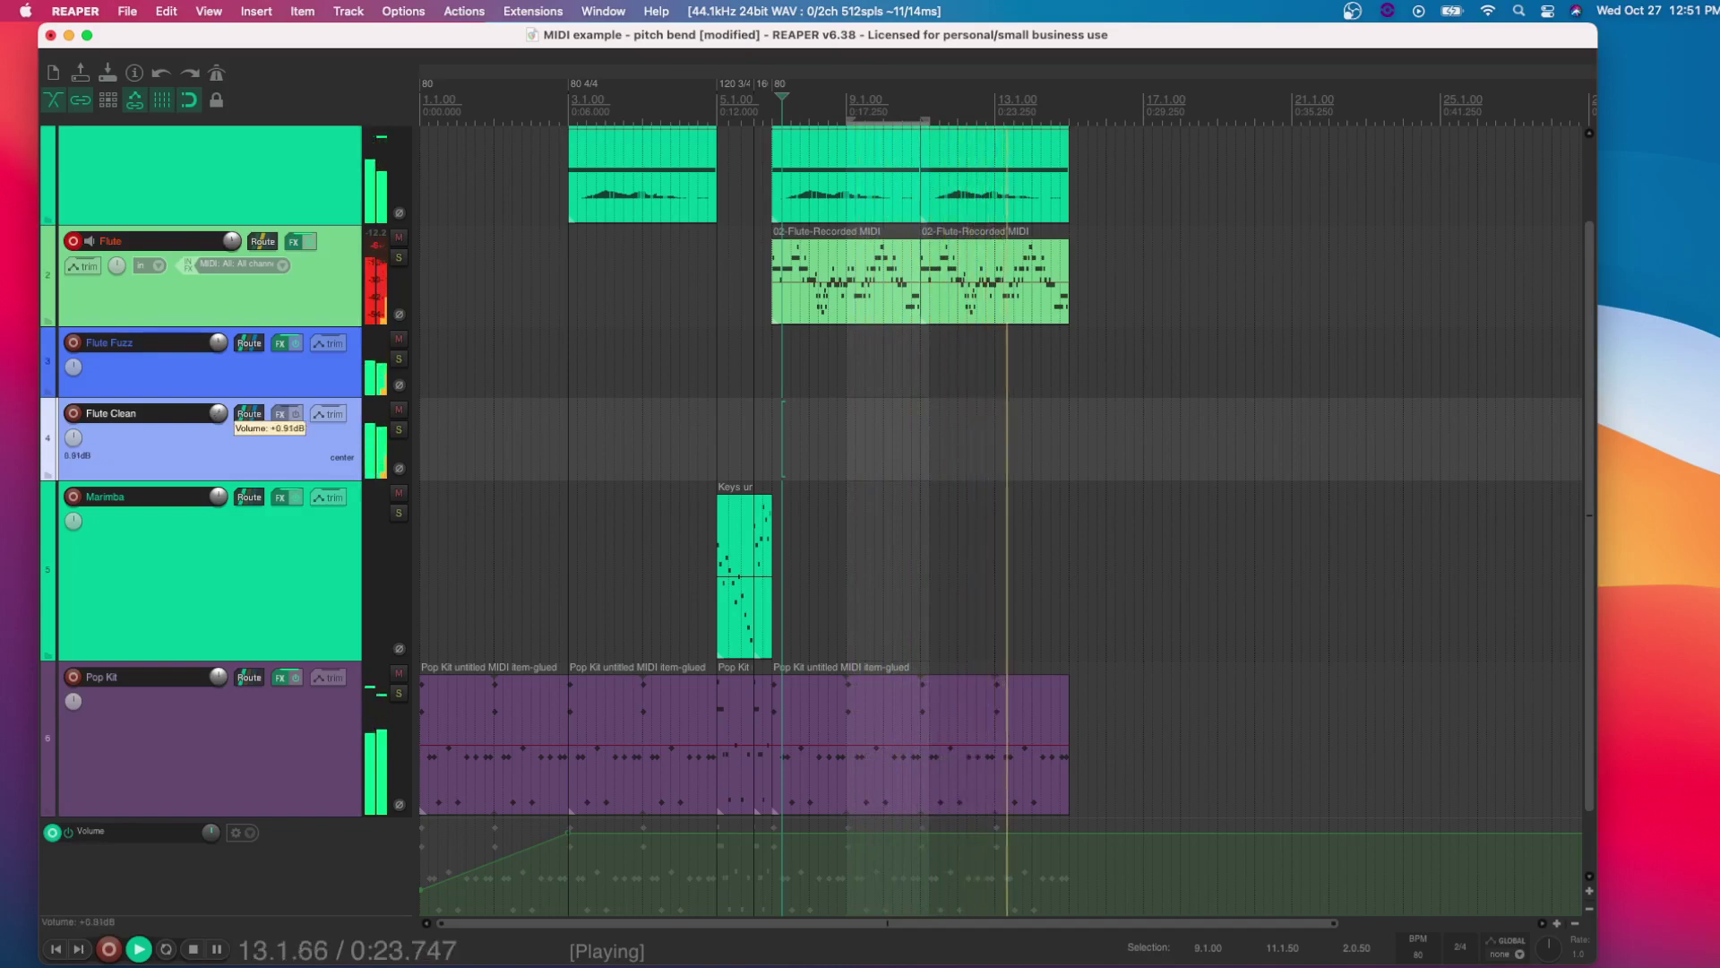
{"action": "scroll", "coordinate": [218, 414], "scroll_direction": "up", "scroll_amount": 5}
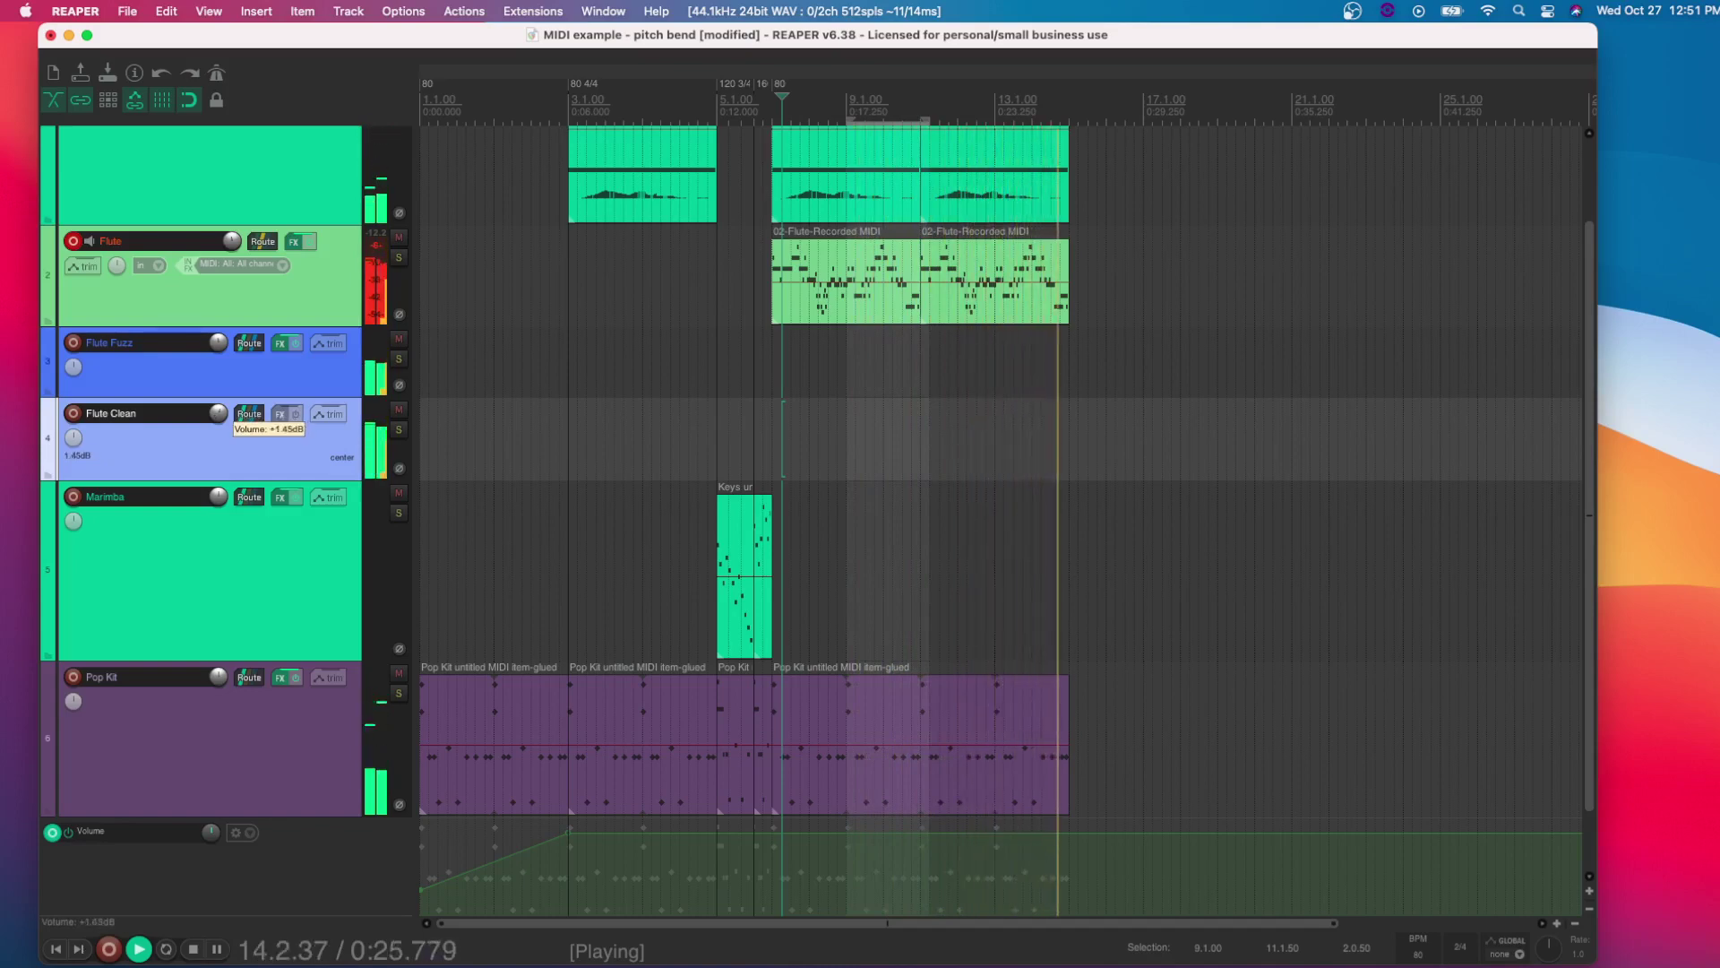
Lower Flute Clean's track volume to about -3.63 dB, audition it briefly, and reset the volume to its default
{"action": "key", "text": "space"}
{"action": "scroll", "coordinate": [218, 413], "scroll_direction": "down", "scroll_amount": 3}
{"action": "key", "text": "space"}
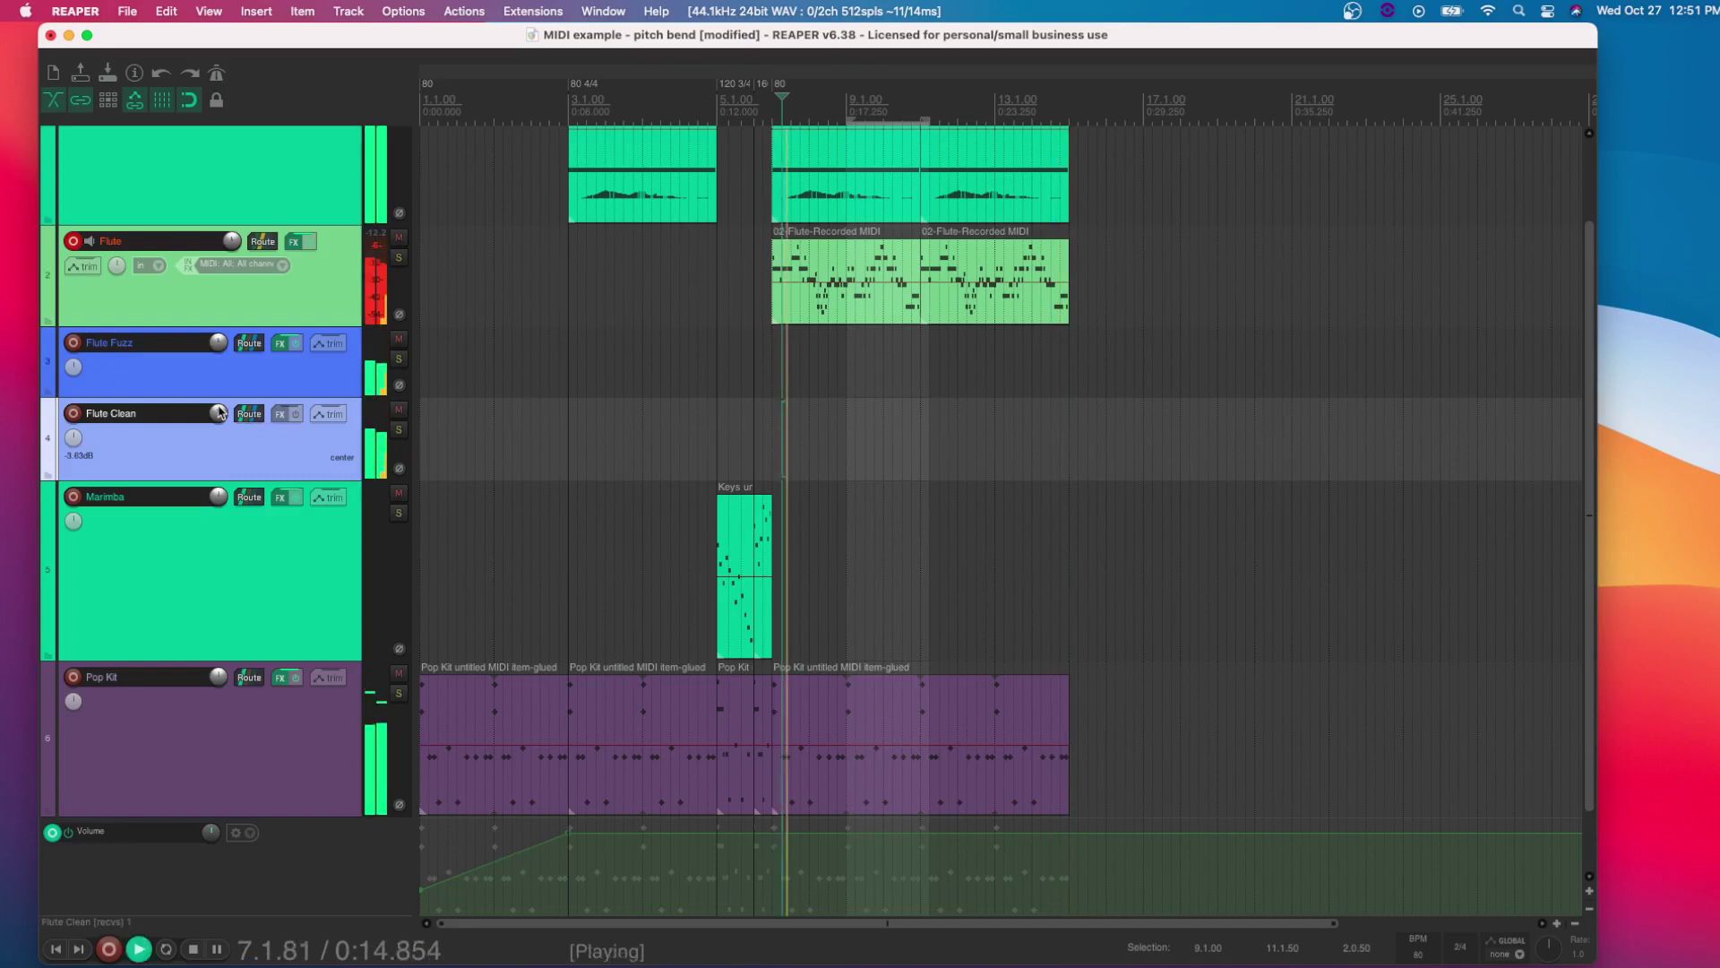
{"action": "key", "text": "space"}
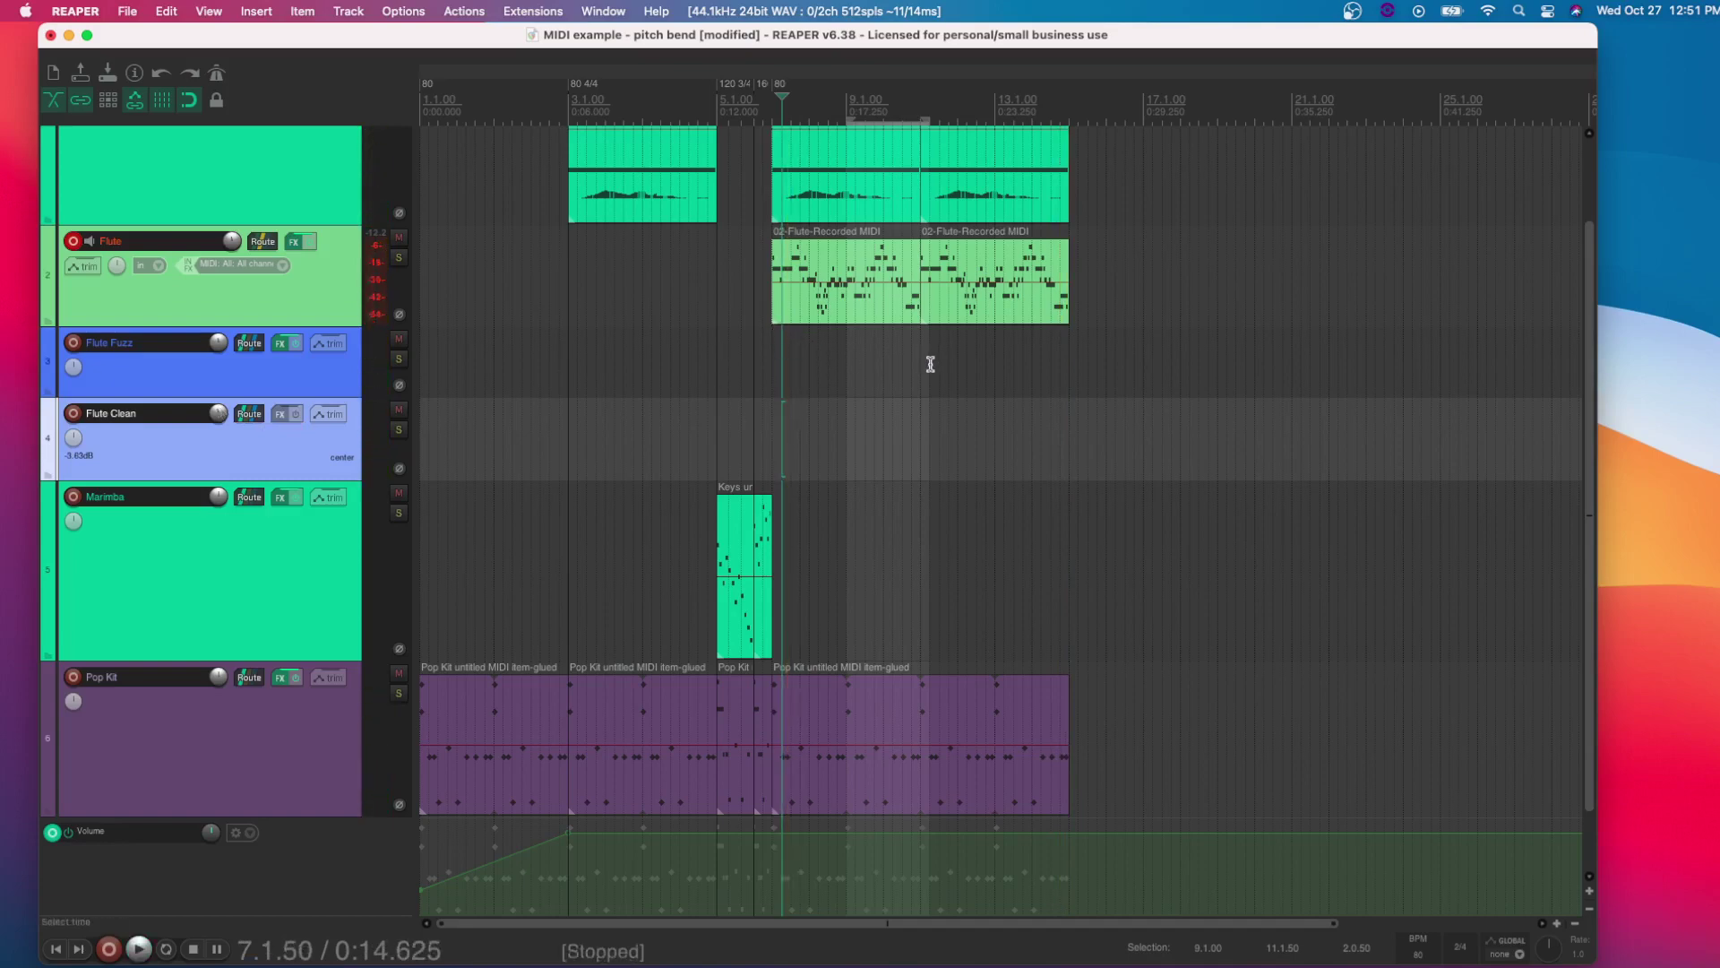
{"action": "double_click", "coordinate": [217, 413]}
Show the volume automation envelopes for the Flute Fuzz and Flute Clean tracks
{"action": "left_click", "coordinate": [283, 390]}
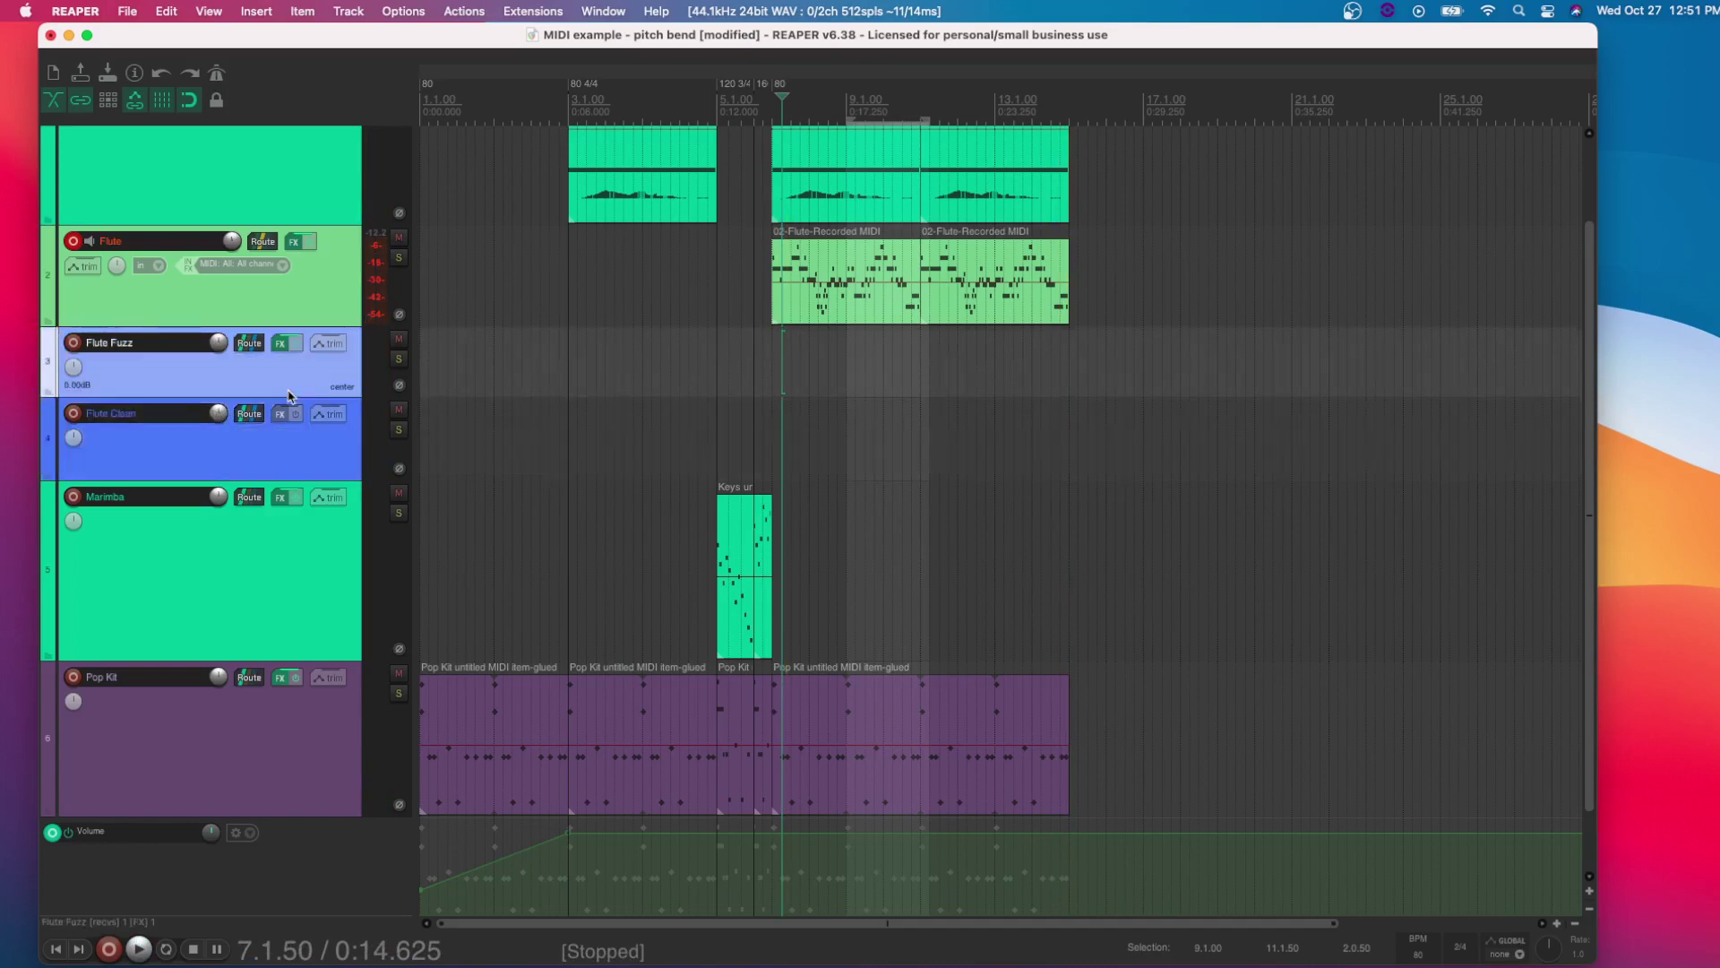
{"action": "left_click", "coordinate": [329, 344]}
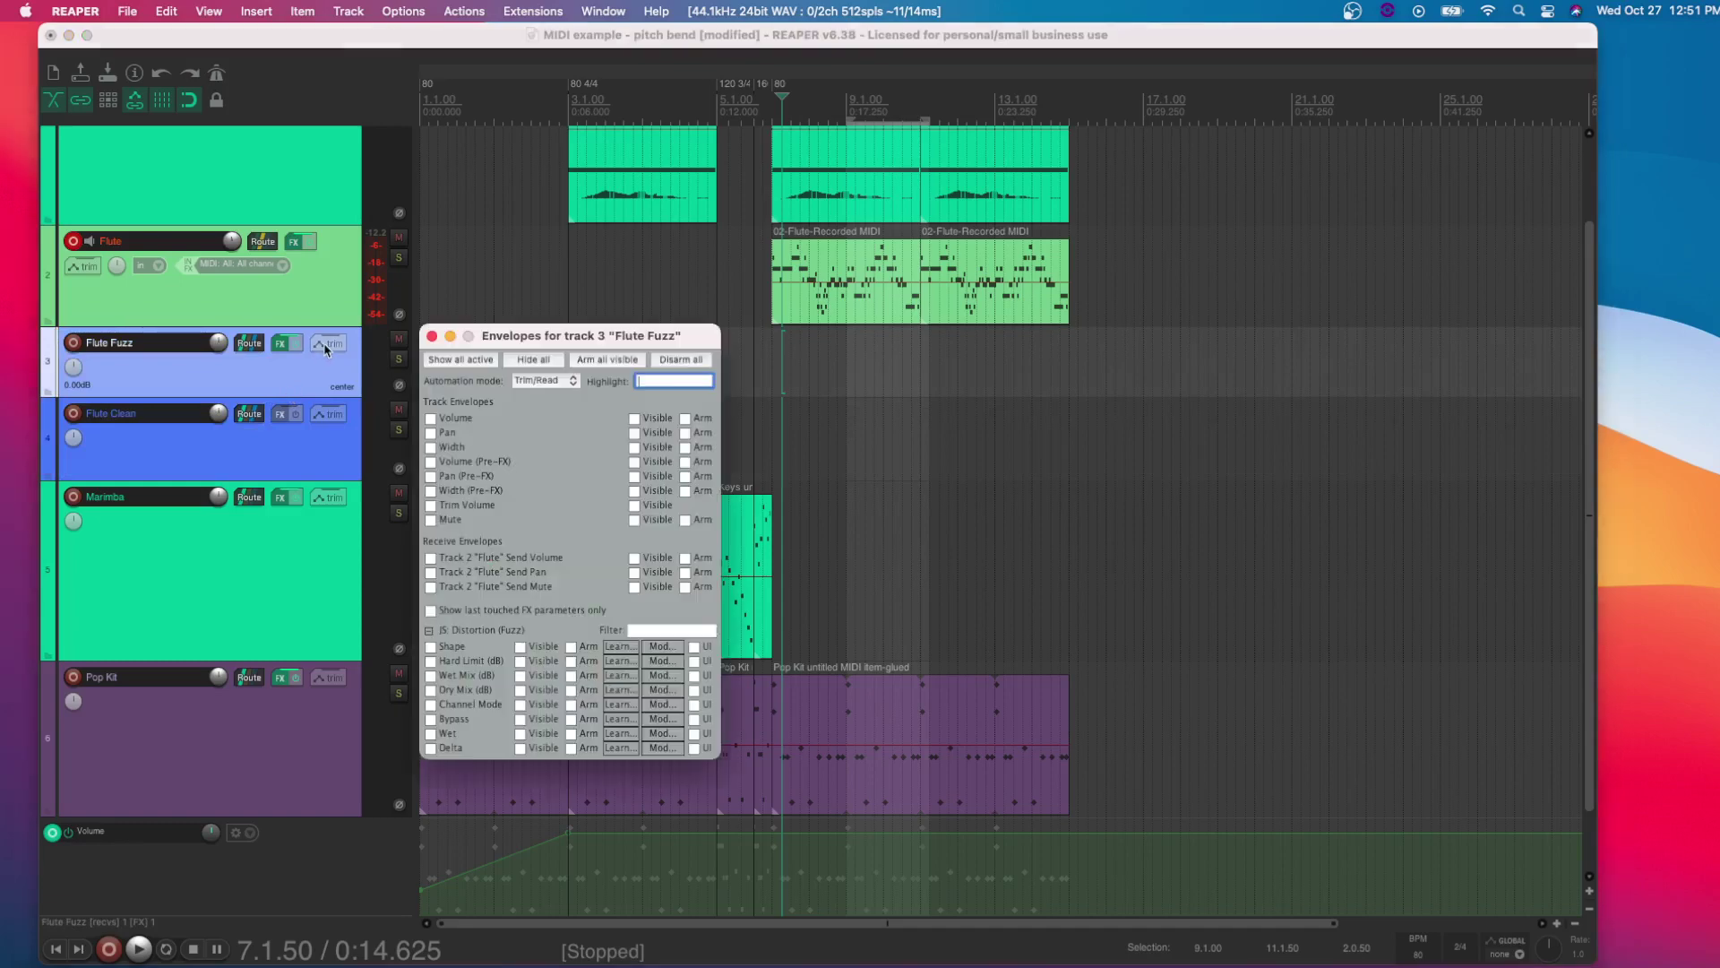
{"action": "left_click", "coordinate": [448, 418]}
{"action": "left_click", "coordinate": [433, 334]}
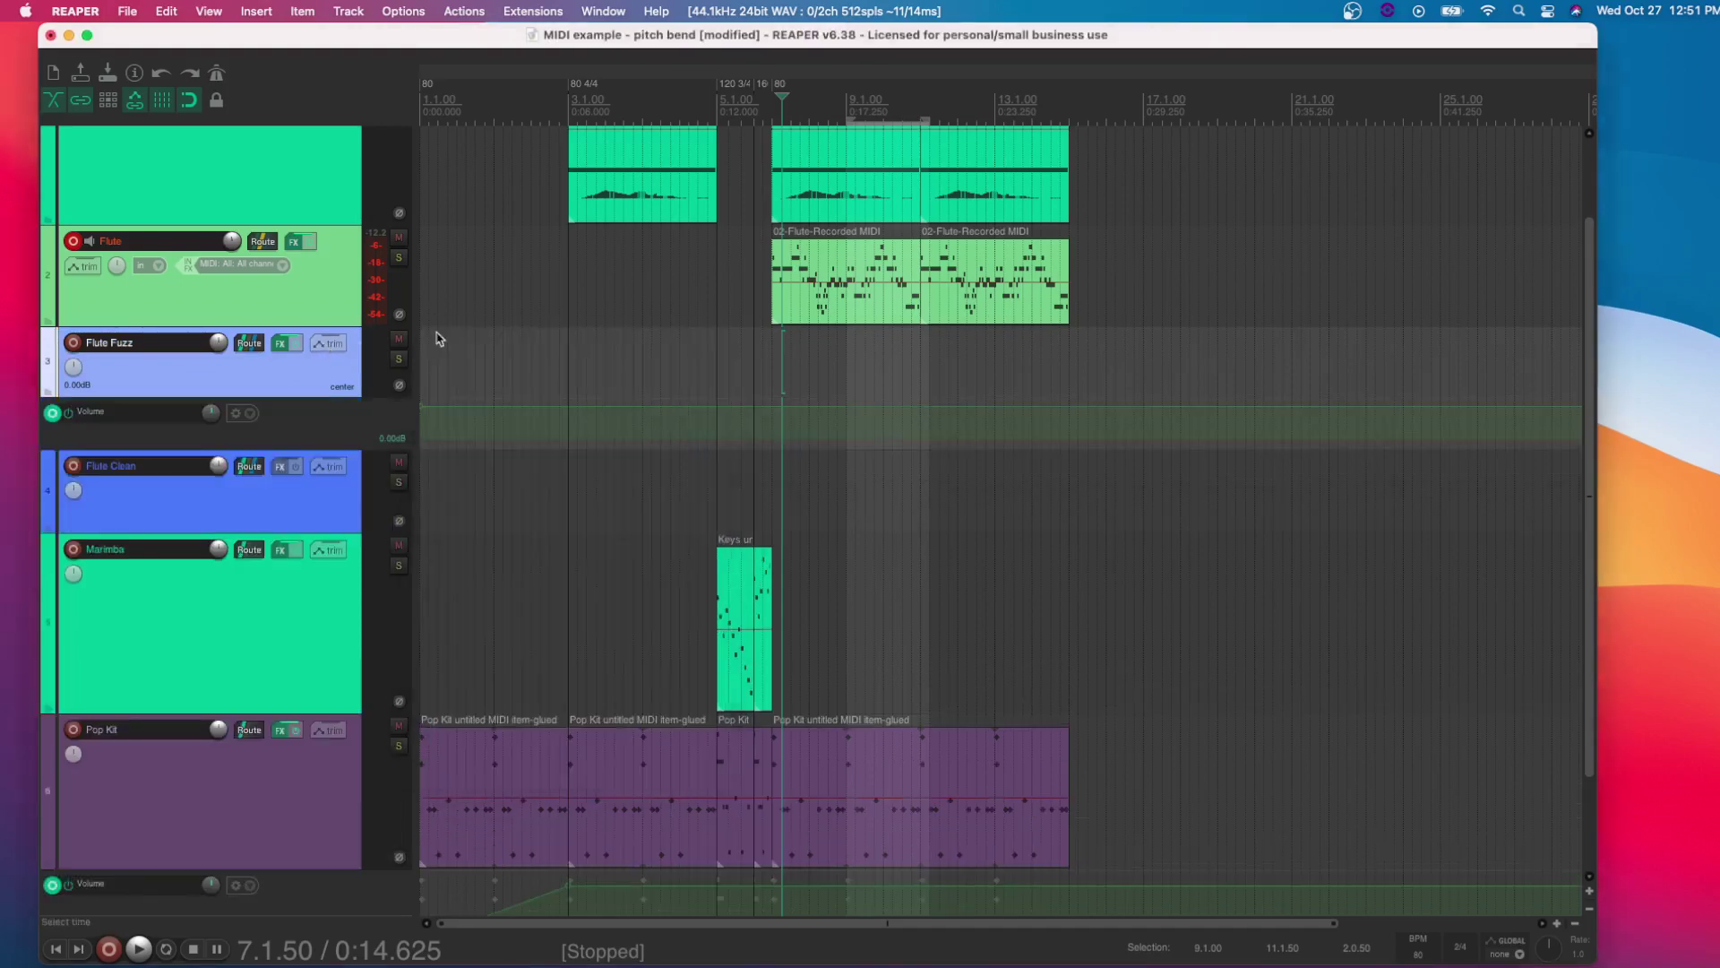
{"action": "left_click", "coordinate": [319, 469]}
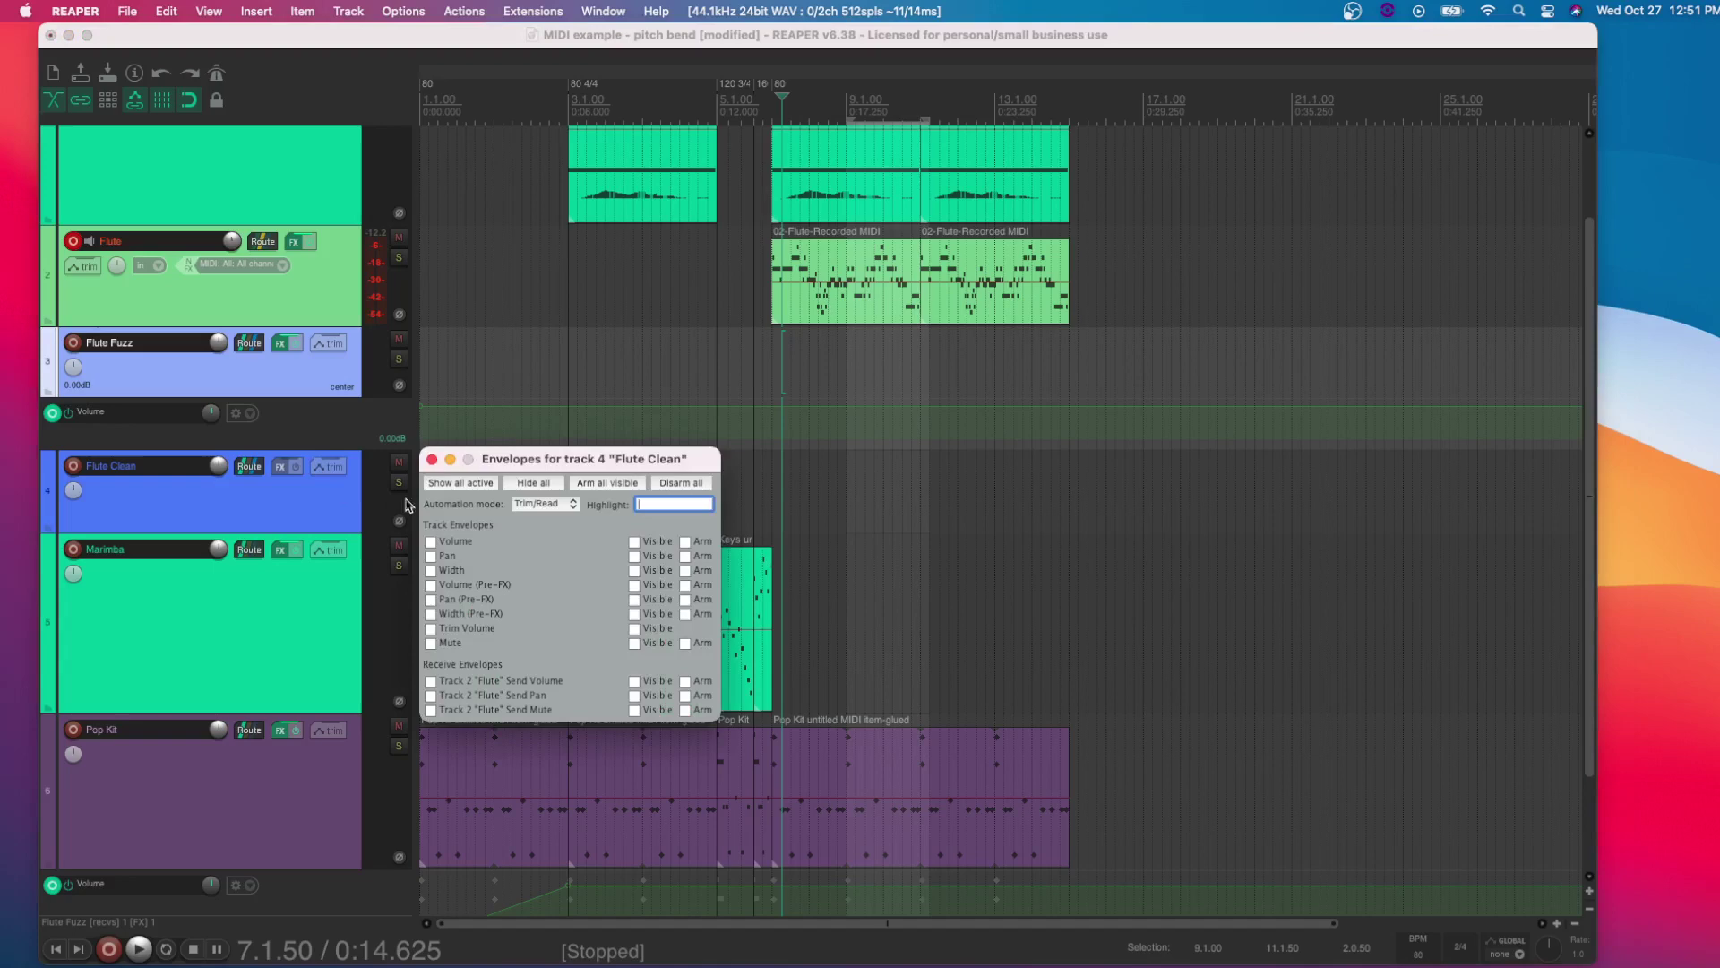
{"action": "left_click", "coordinate": [431, 541]}
Lower the Flute Fuzz volume envelope to near silence and add a point at the Flute items' end, raised to about 0 dB
{"action": "left_click", "coordinate": [776, 404]}
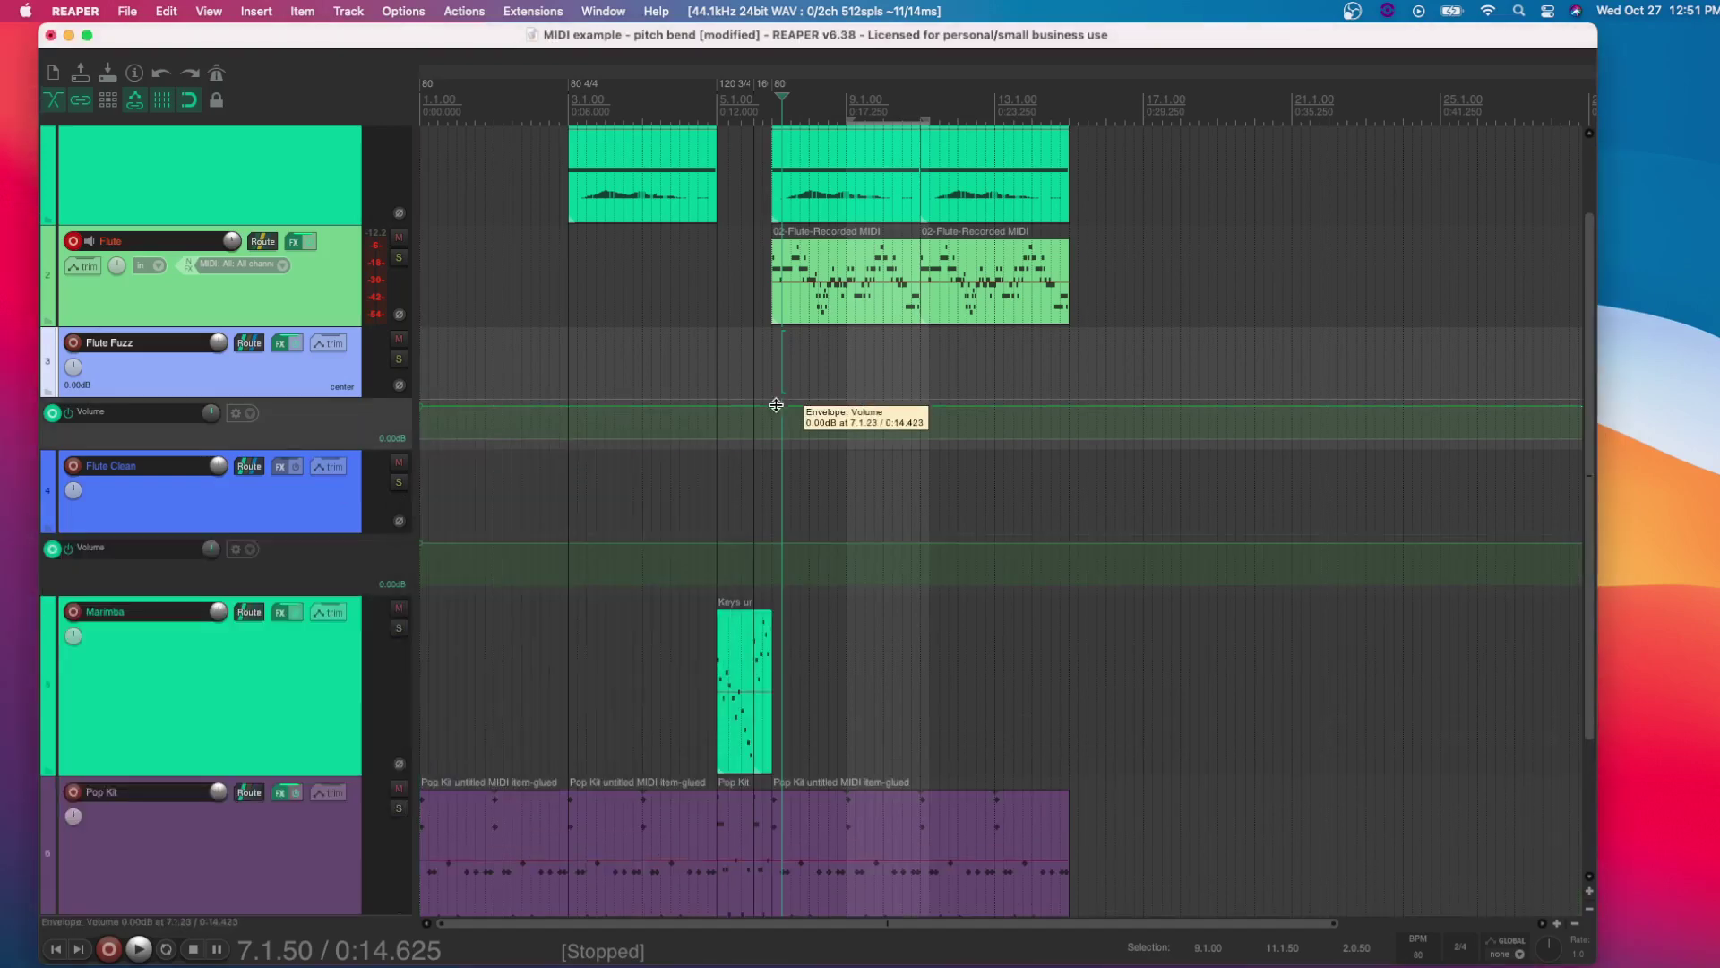
{"action": "left_click_drag", "start_coordinate": [776, 404], "coordinate": [757, 717]}
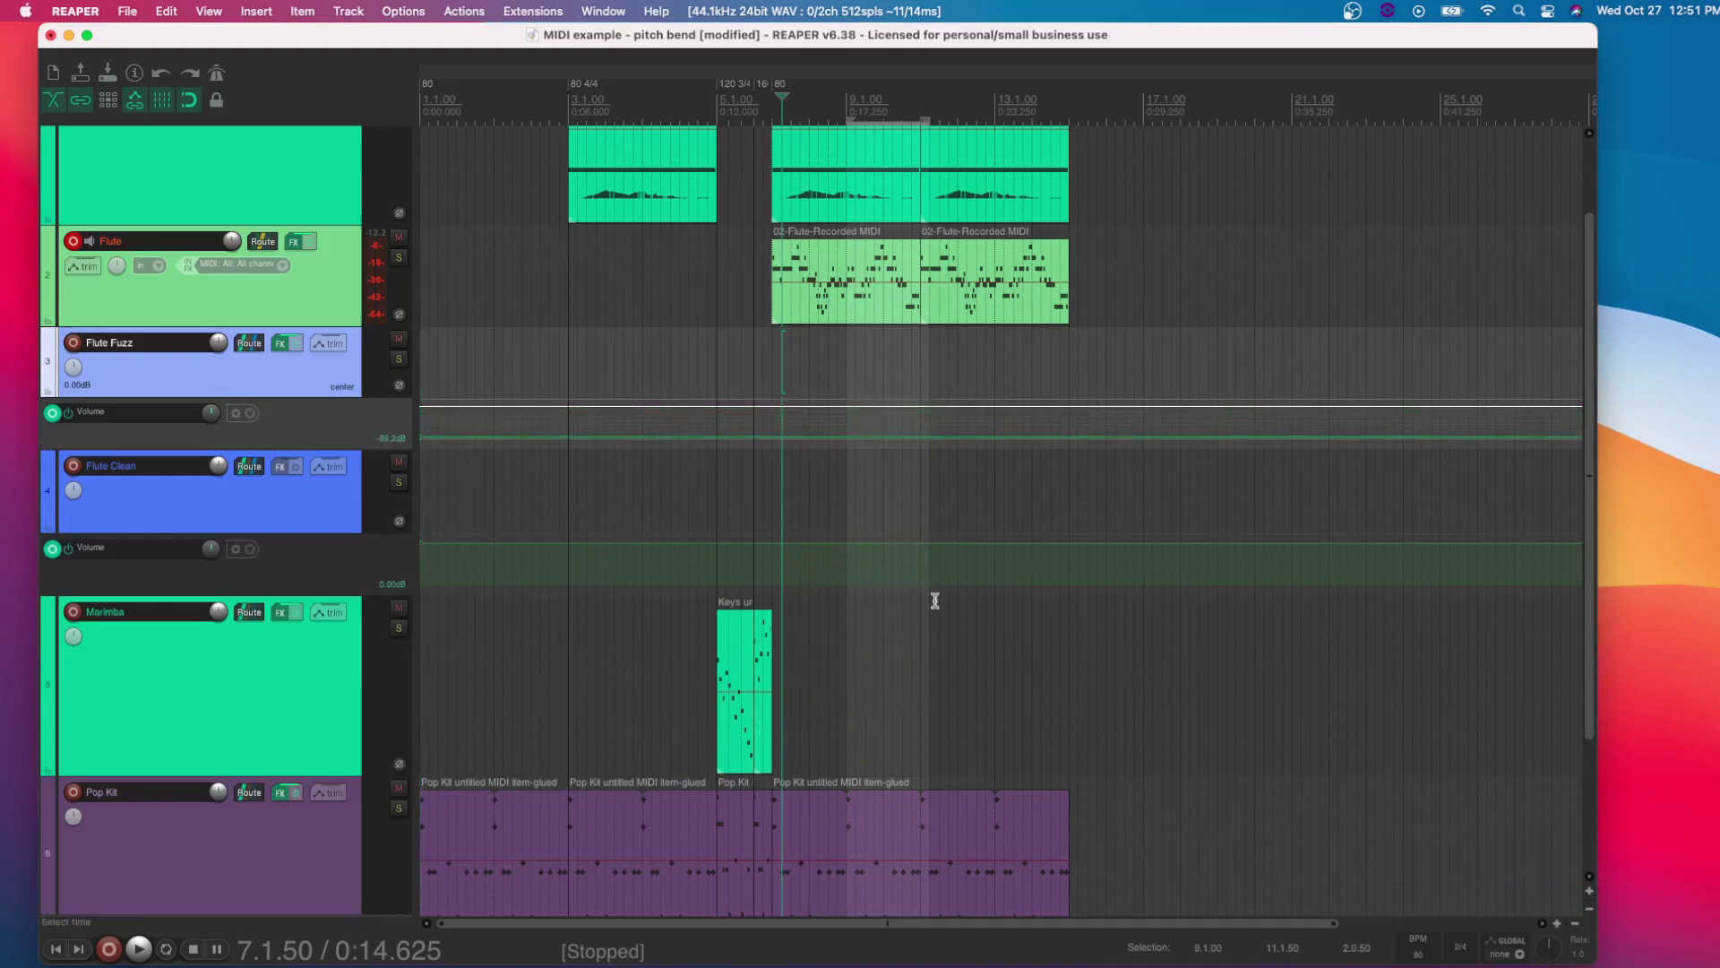
{"action": "left_click", "coordinate": [1073, 413]}
{"action": "left_click_drag", "start_coordinate": [1072, 413], "coordinate": [1071, 373]}
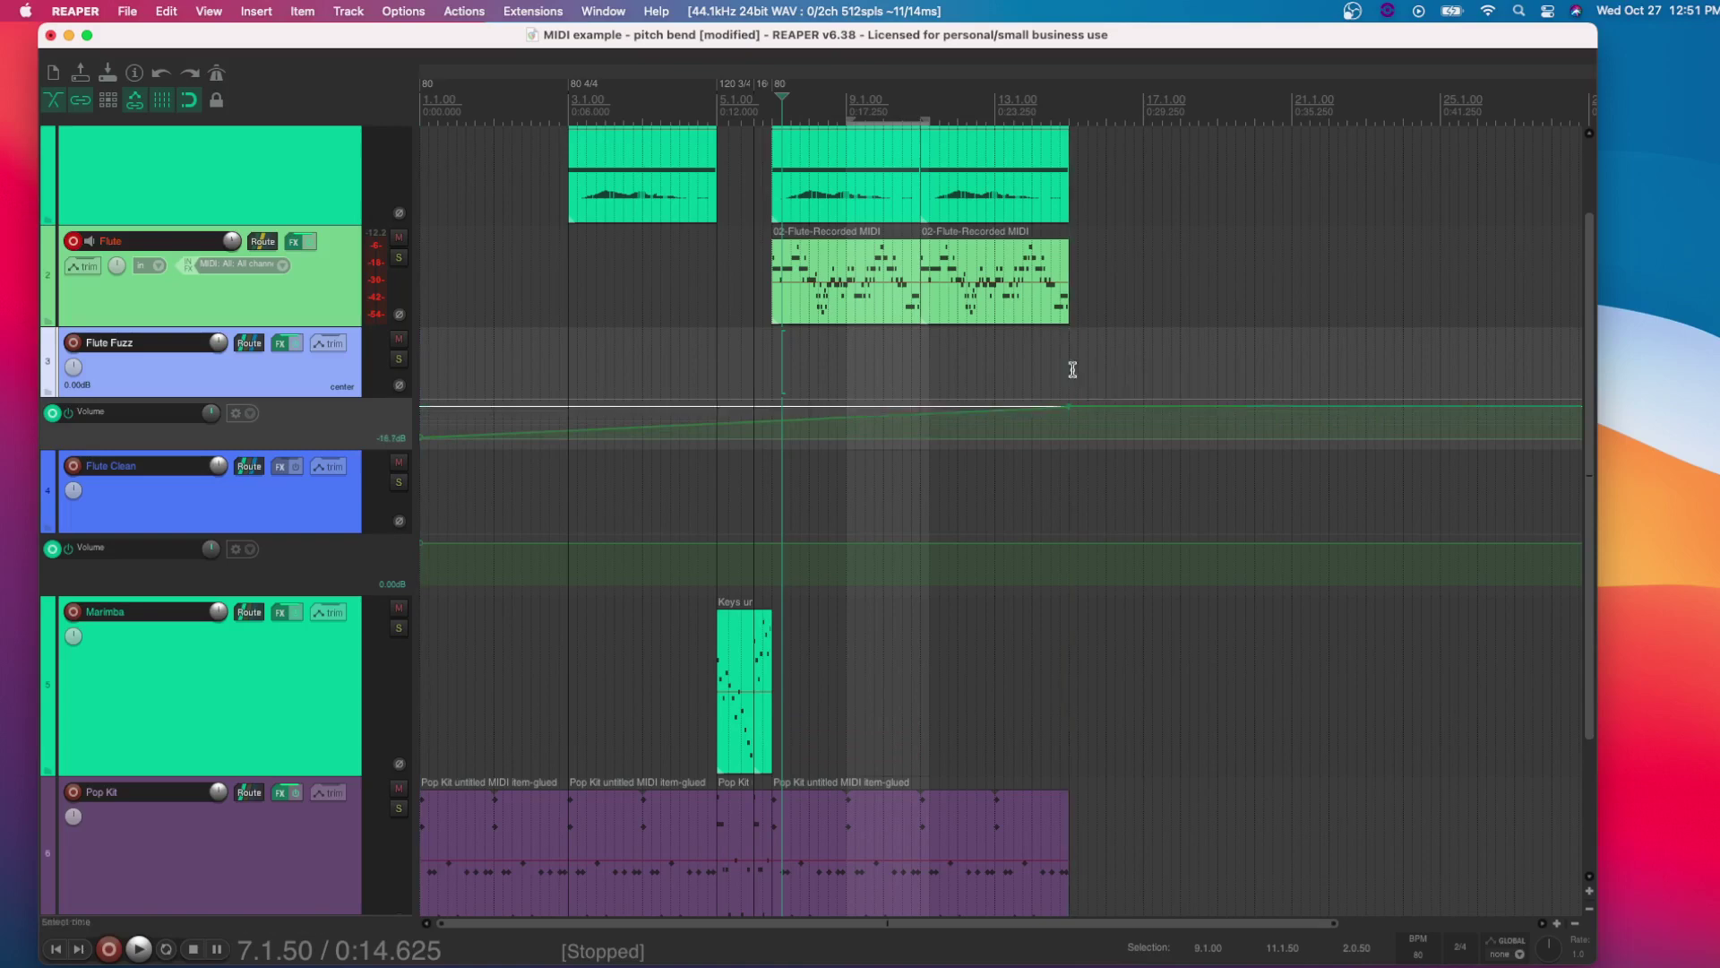
Automate Flute Clean's volume with a point at the edit cursor and a near-silent point at 15.1.00, creating a fade-out
{"action": "left_click", "coordinate": [784, 541]}
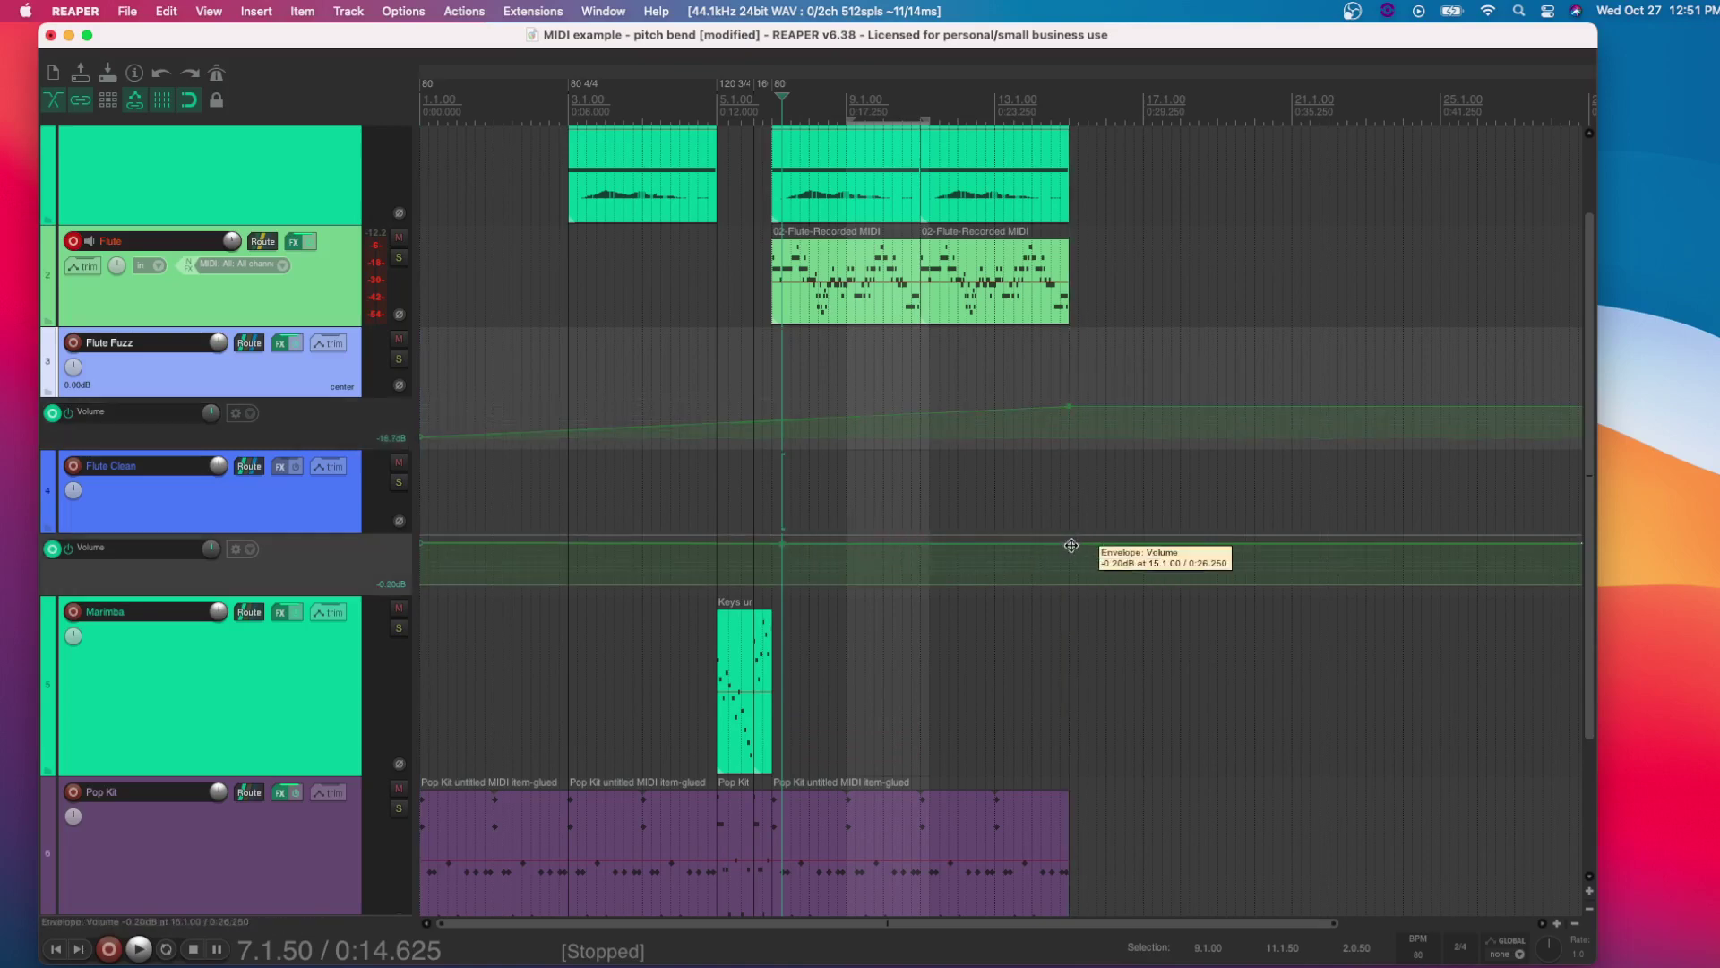
{"action": "left_click_drag", "start_coordinate": [1072, 548], "coordinate": [1074, 888]}
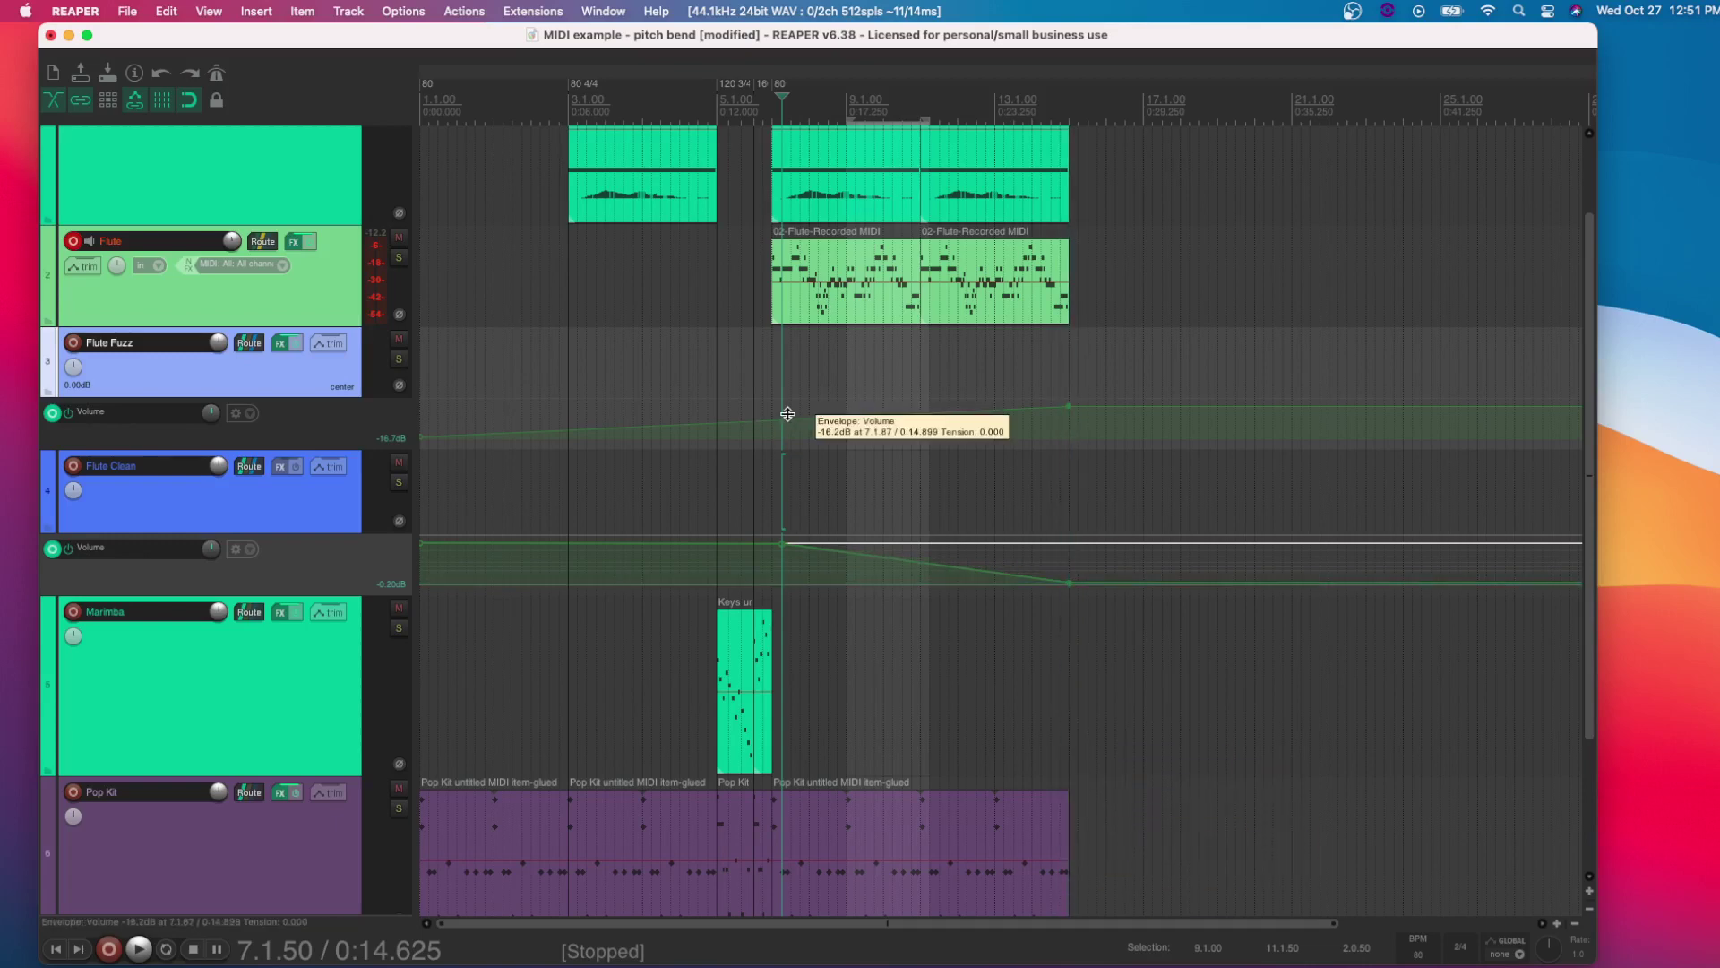
Place the edit cursor at 7.1.00 and play the flute section to hear the clean-to-fuzz crossfade
{"action": "left_click", "coordinate": [768, 385]}
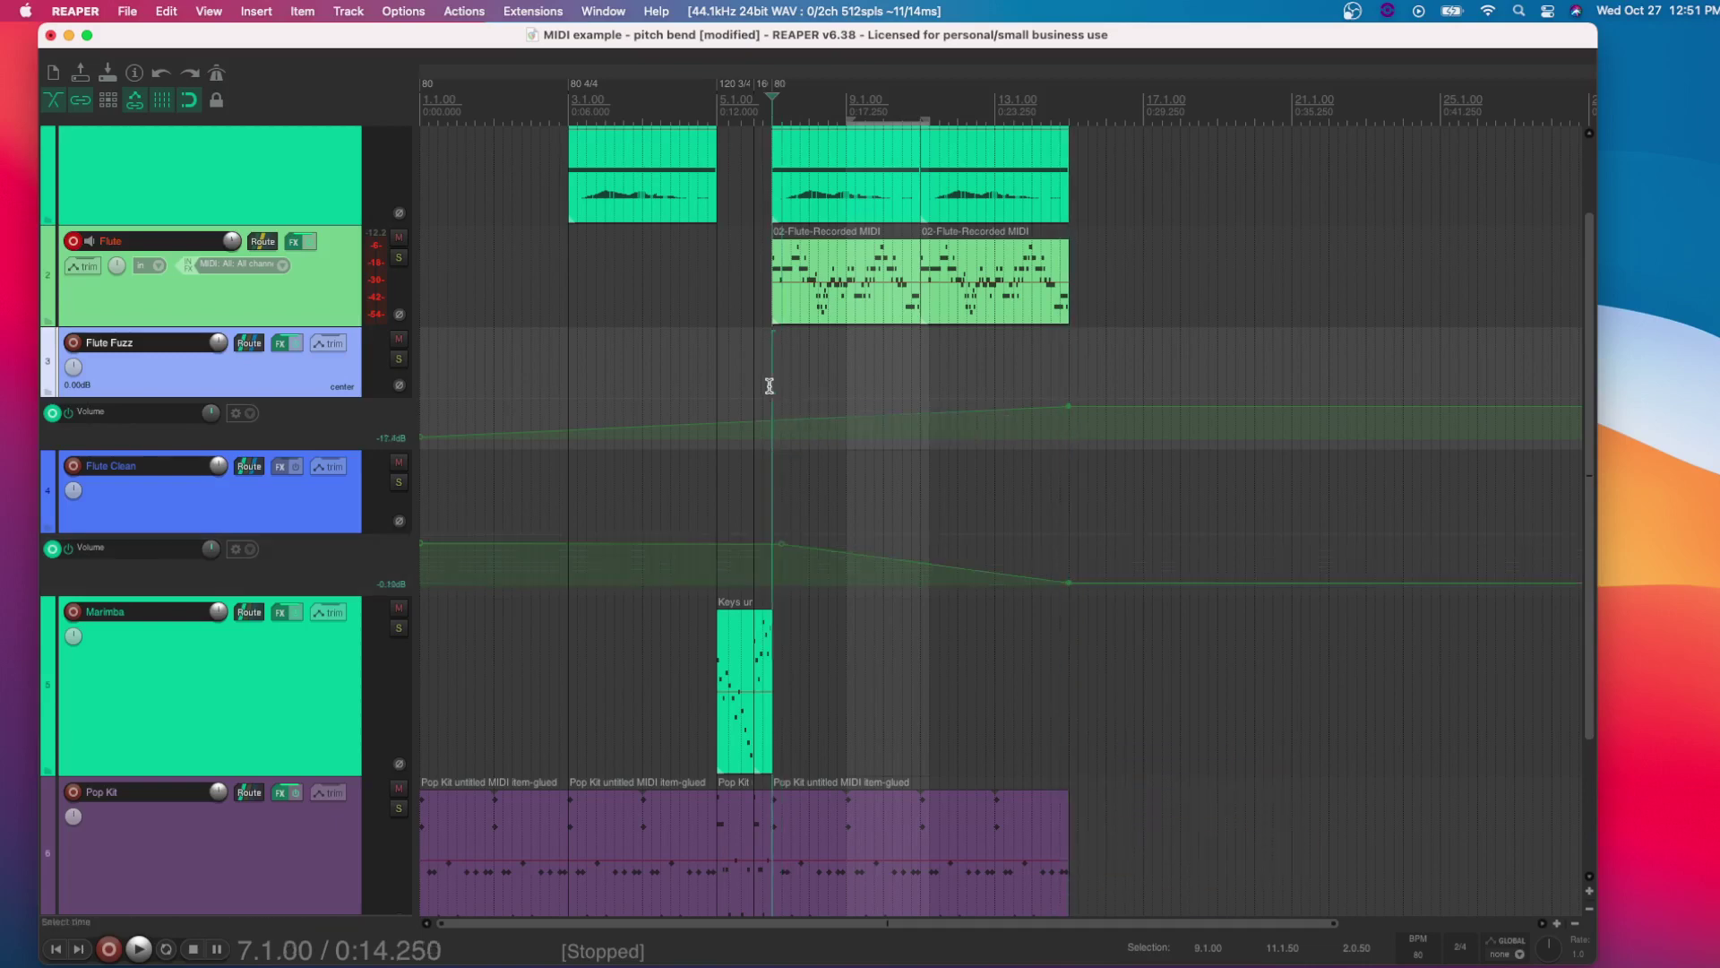
{"action": "key", "text": "space"}
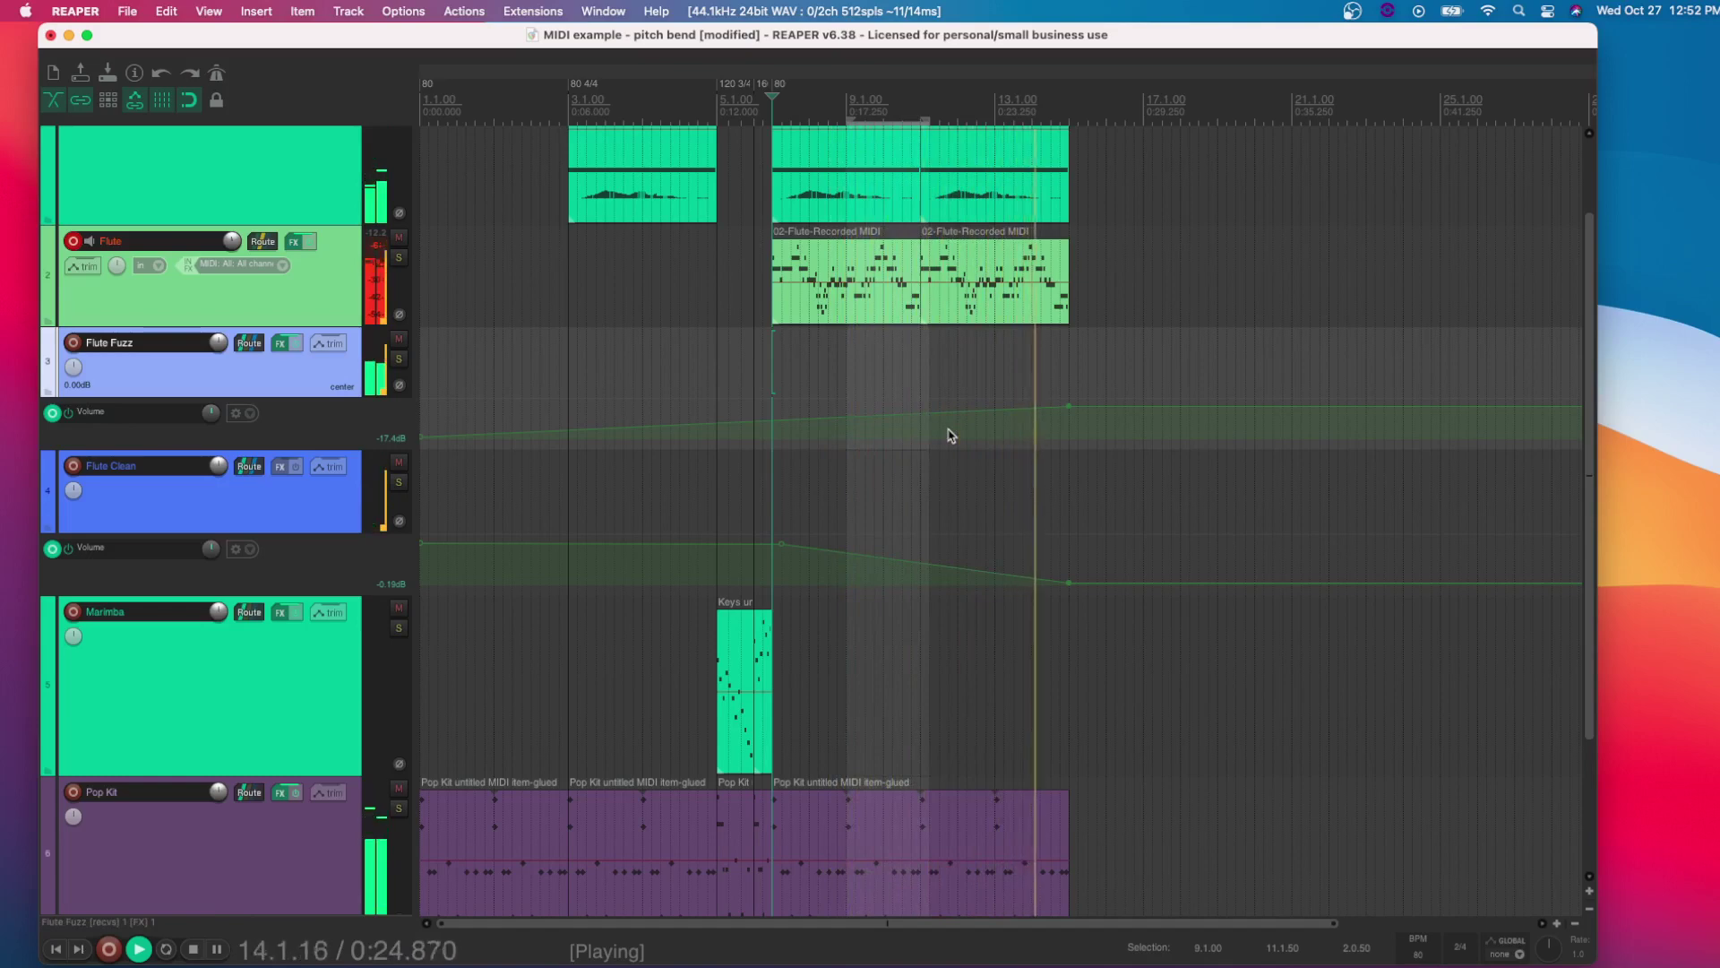
{"action": "key", "text": "space"}
{"action": "key", "text": "space"}
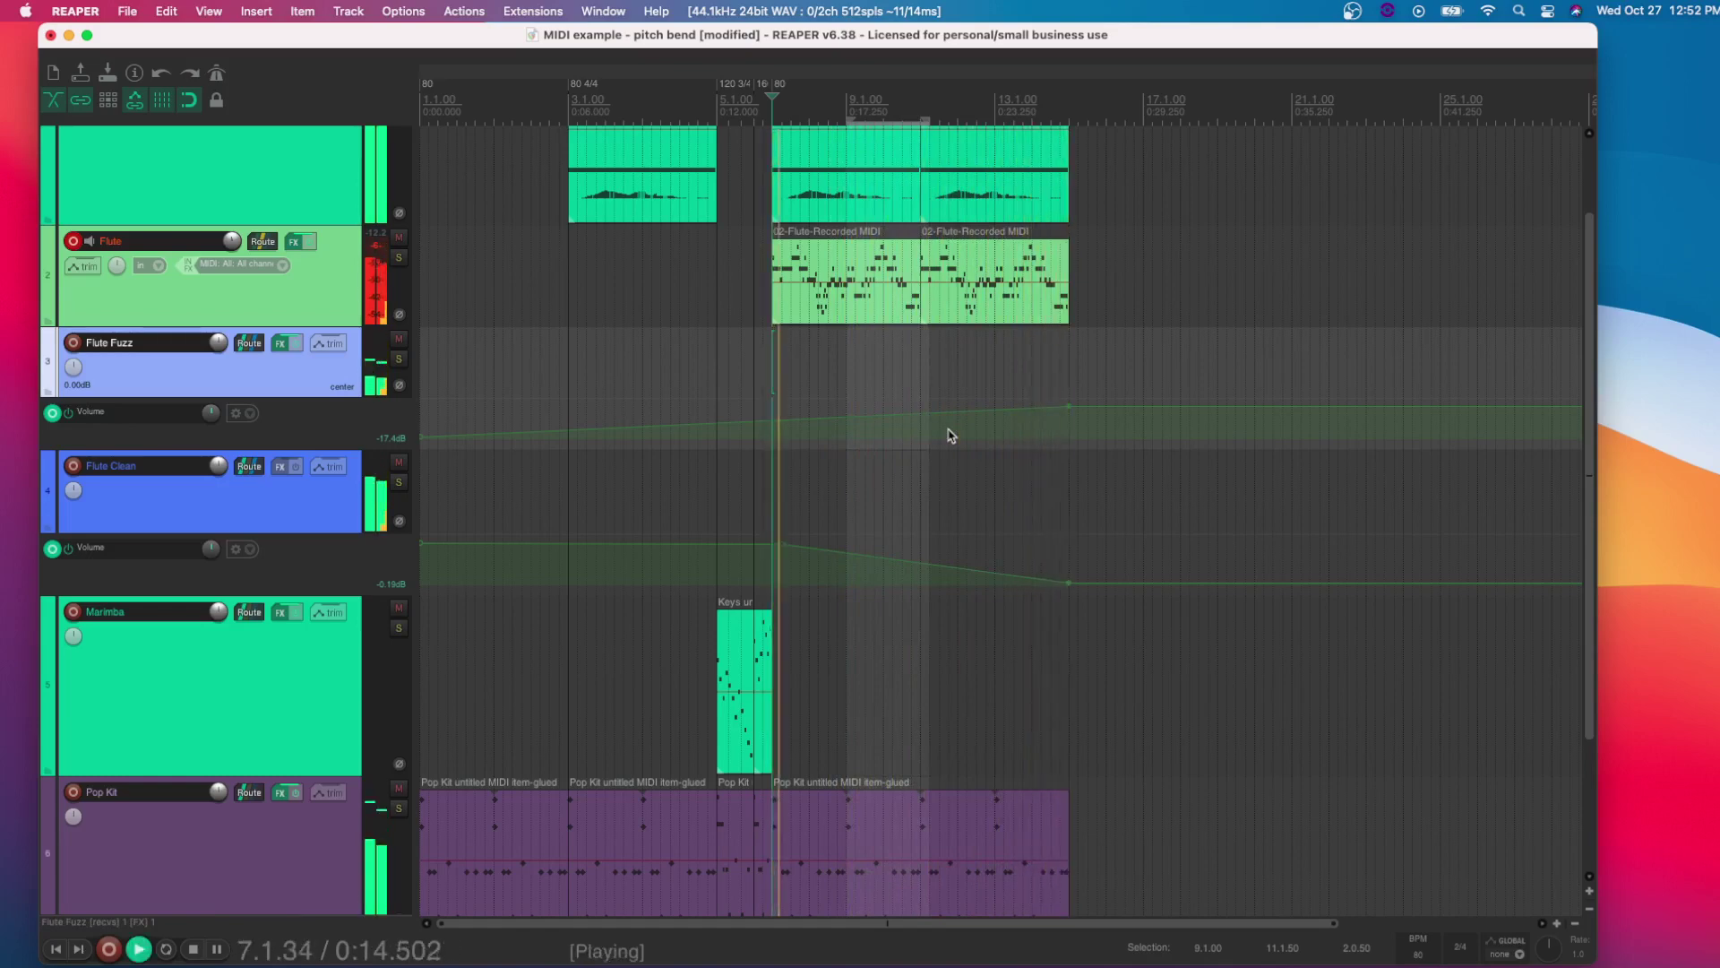
{"action": "key", "text": "space"}
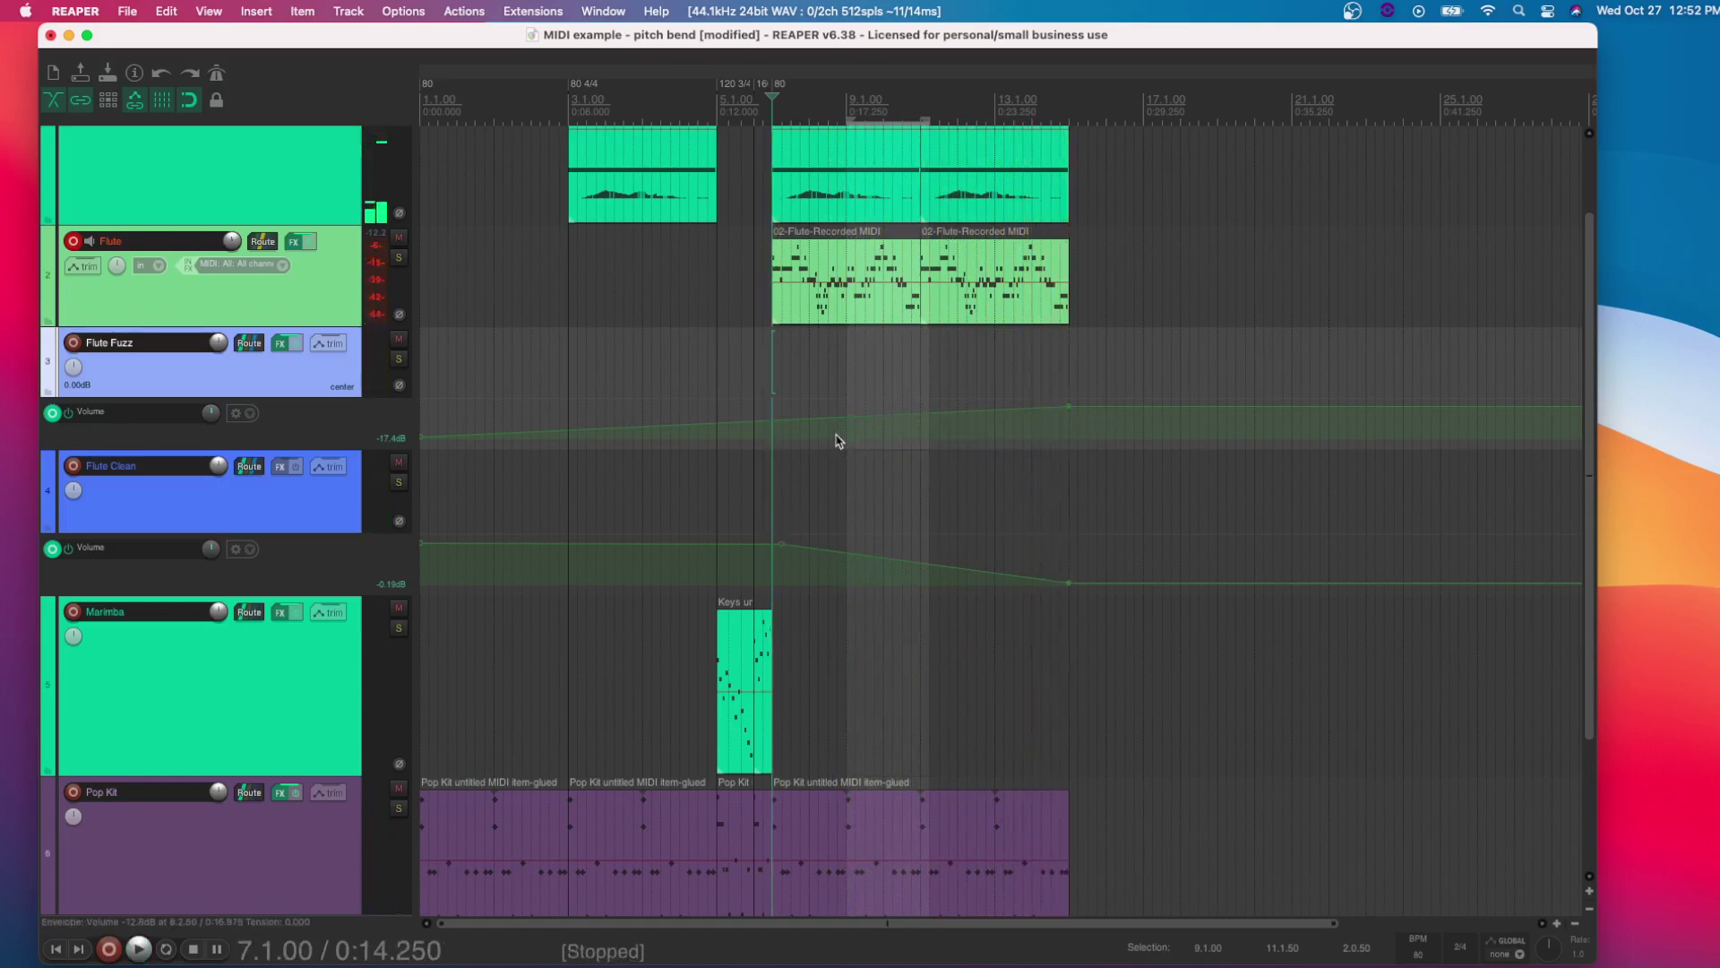